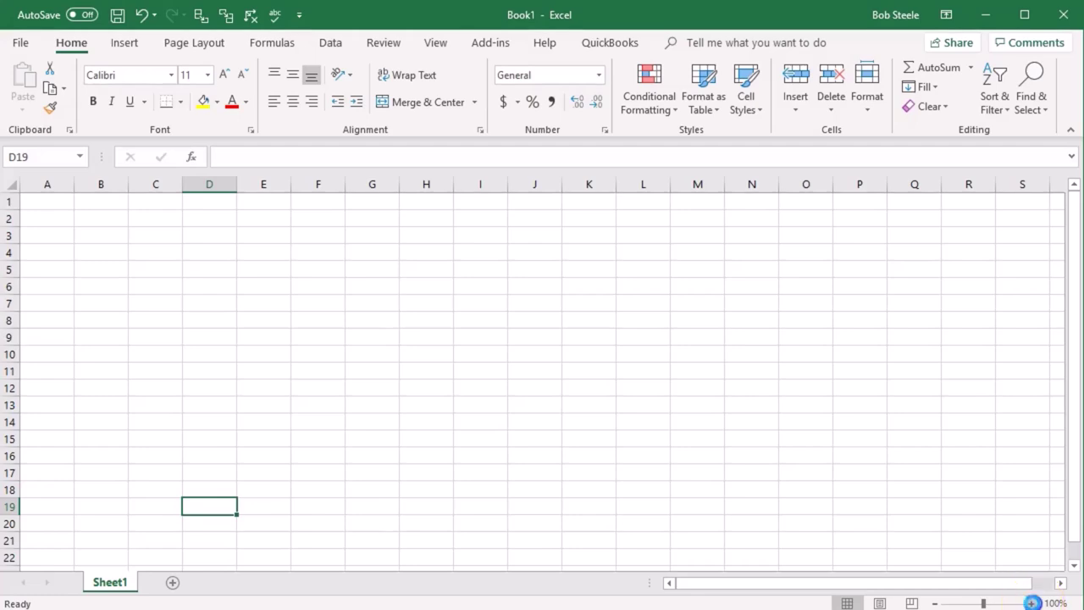
# Set the worksheet's zoom level to 140%
pyautogui.click(1033, 603)
pyautogui.click(1033, 603)
pyautogui.click(1033, 603)
pyautogui.click(1033, 603)
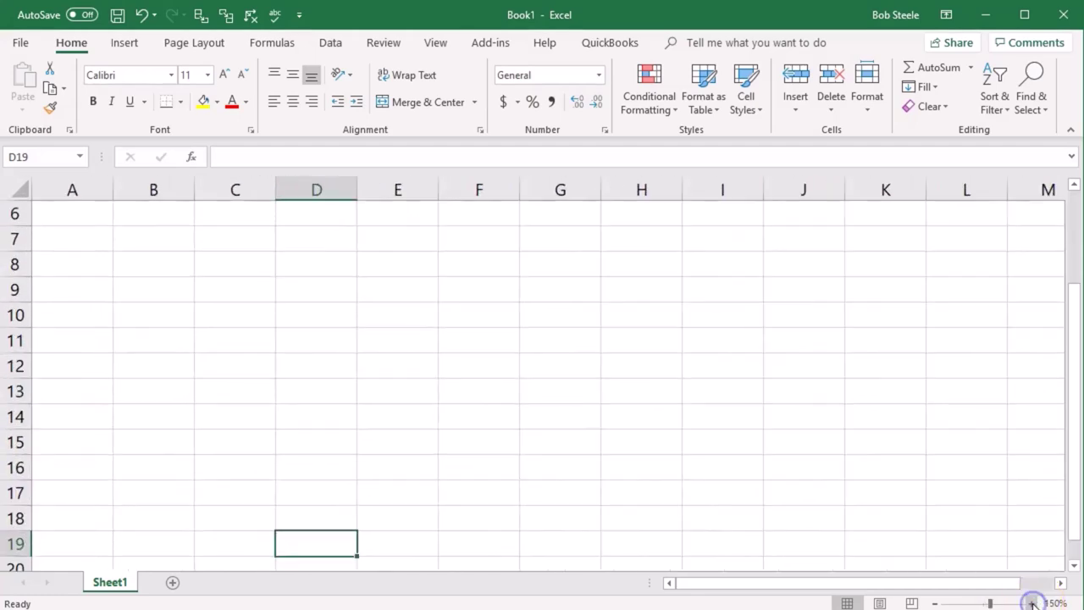
pyautogui.click(934, 604)
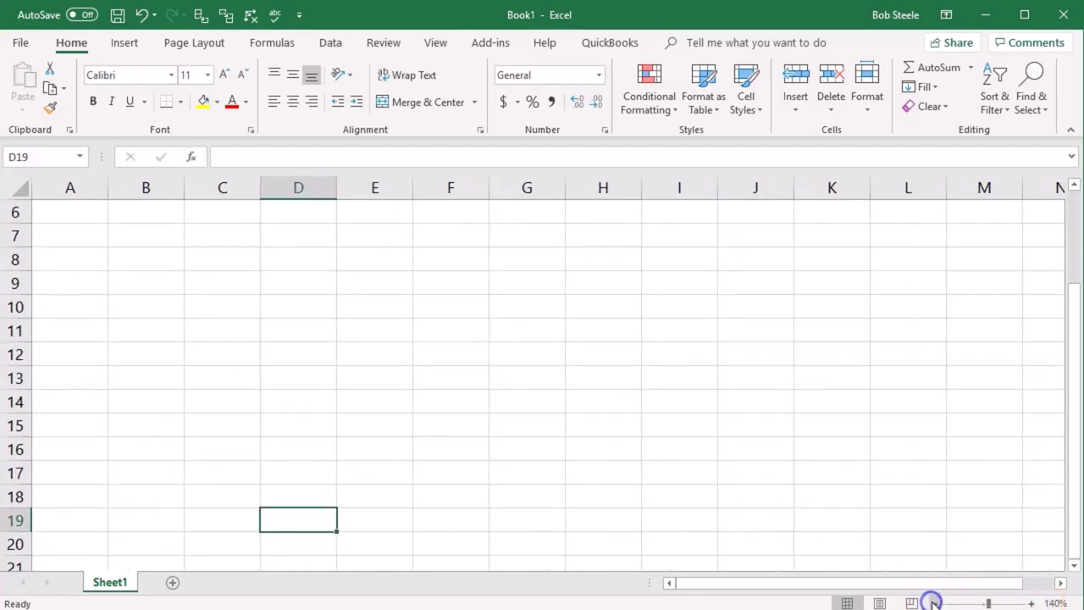
pyautogui.click(620, 494)
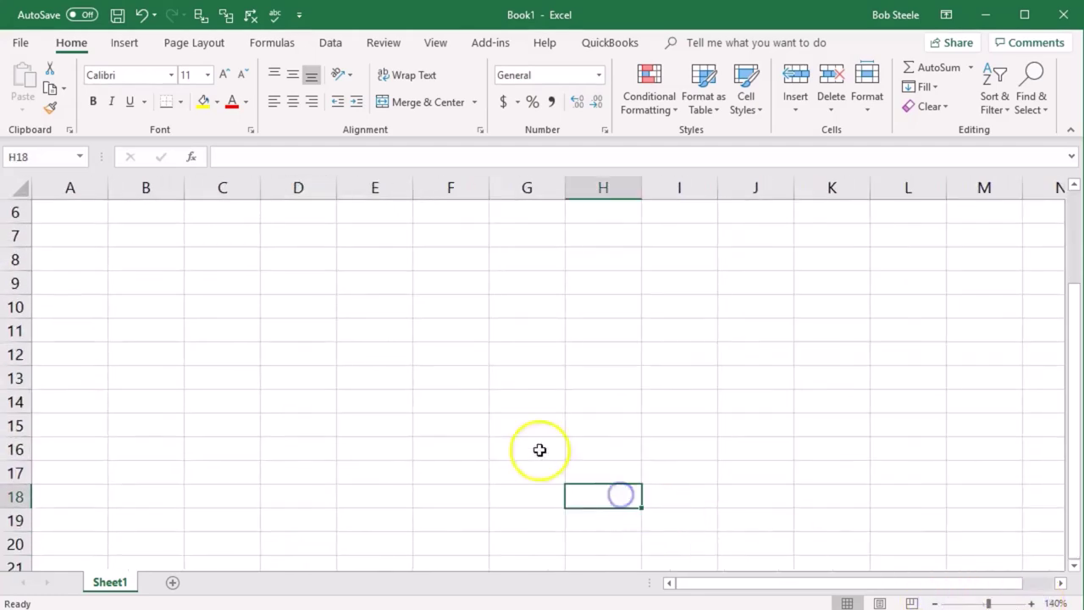
# Format the whole sheet as Currency with negative numbers in black parentheses, no currency symbol and 0 decimal places
pyautogui.click(20, 192)
pyautogui.rightClick(216, 359)
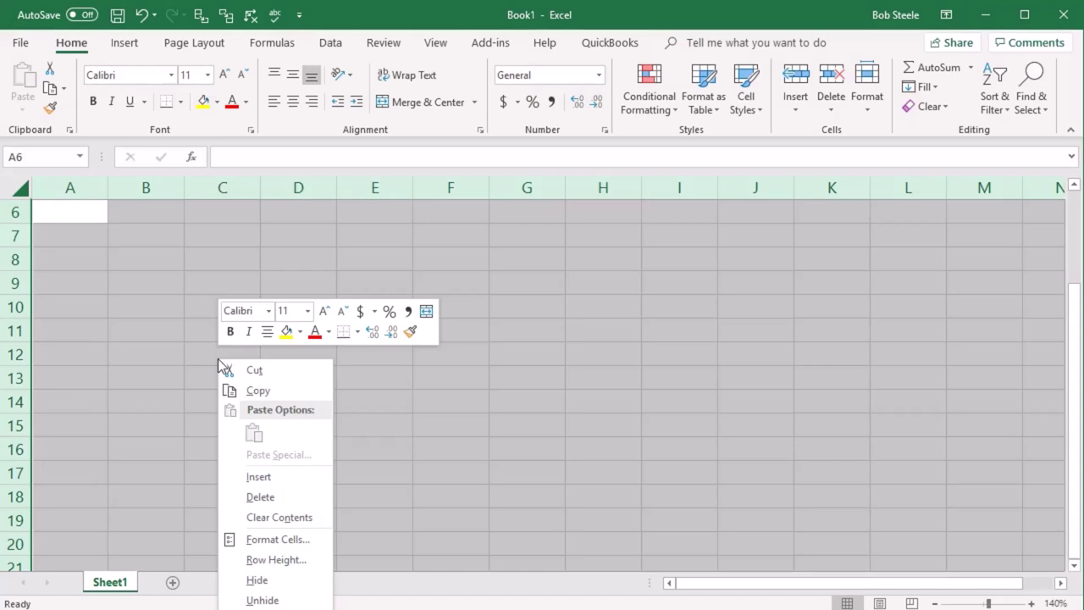
pyautogui.click(297, 547)
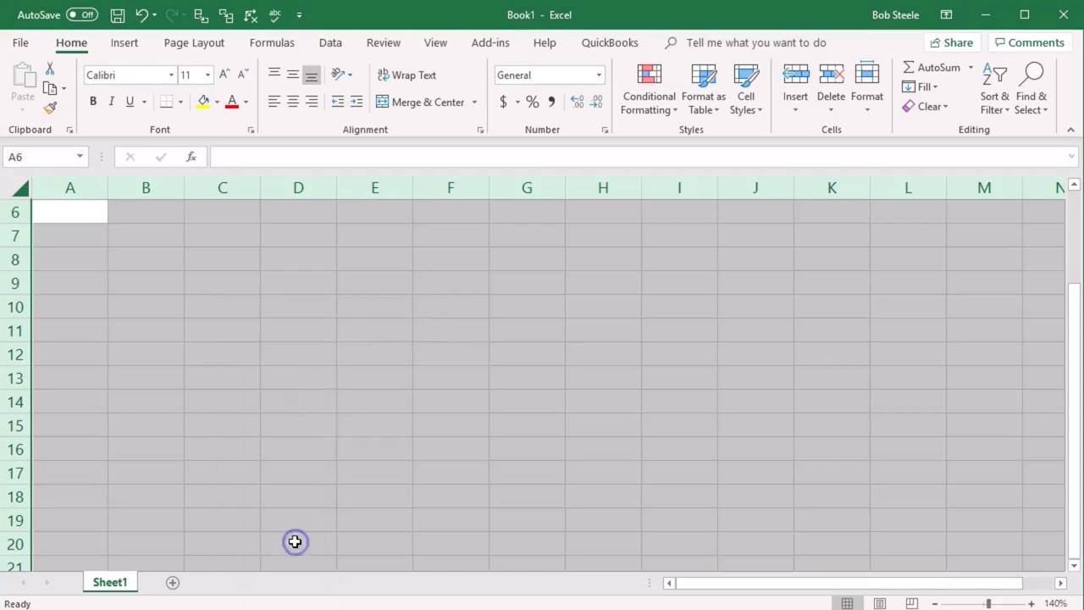
pyautogui.moveTo(278, 323); pyautogui.dragTo(342, 188)
pyautogui.click(169, 268)
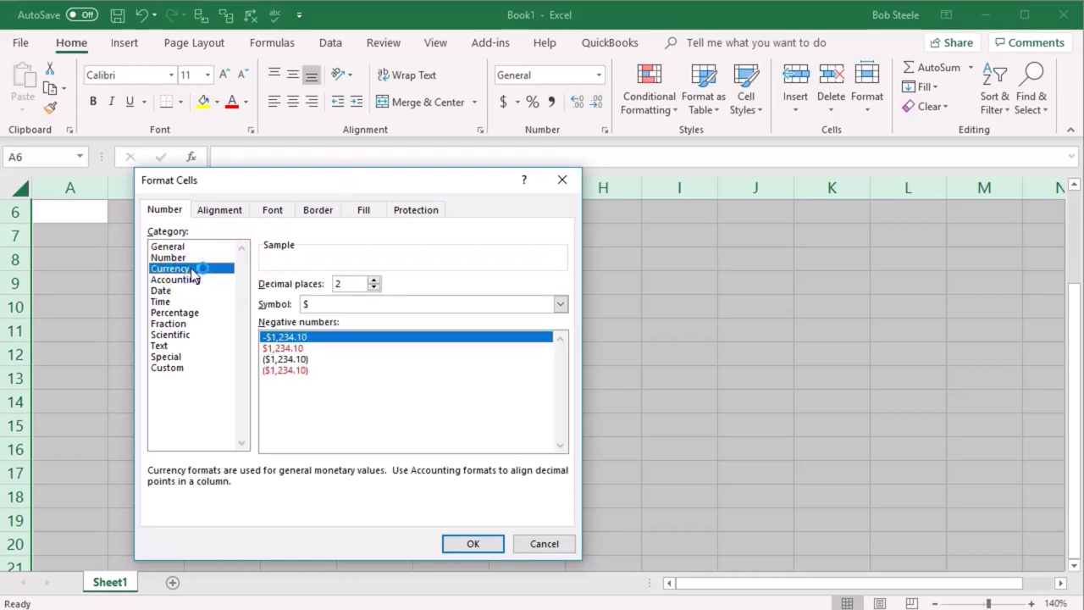
pyautogui.click(282, 360)
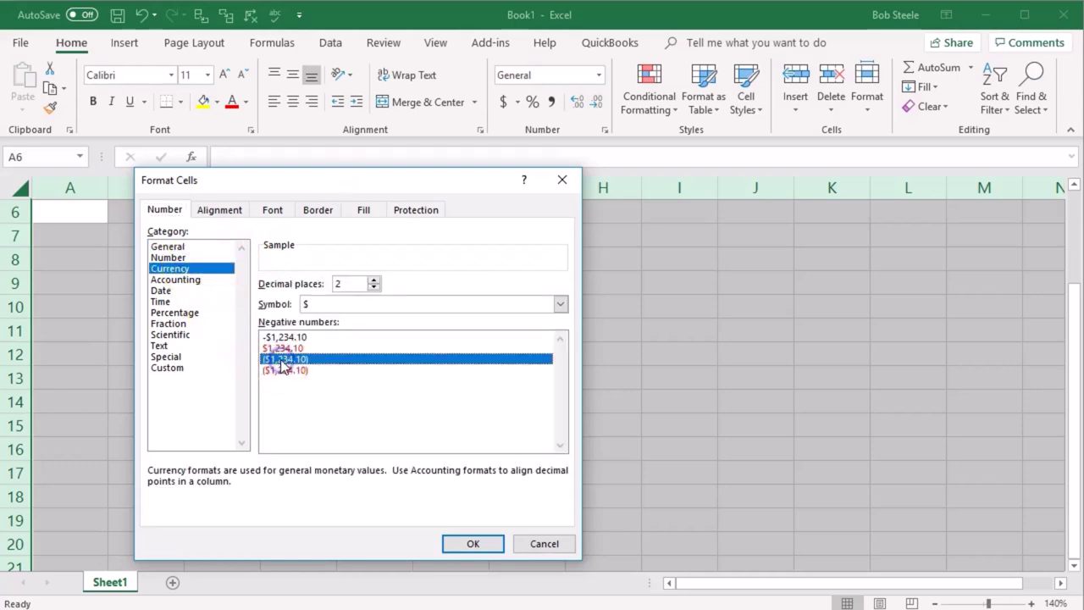
pyautogui.click(561, 305)
pyautogui.click(545, 319)
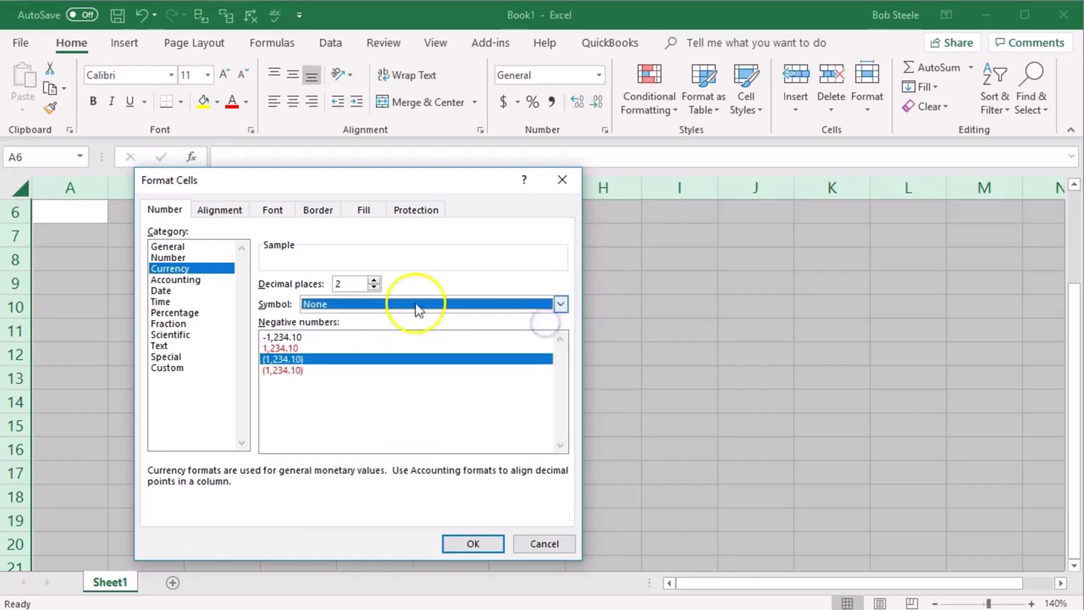
pyautogui.click(374, 289)
pyautogui.click(374, 289)
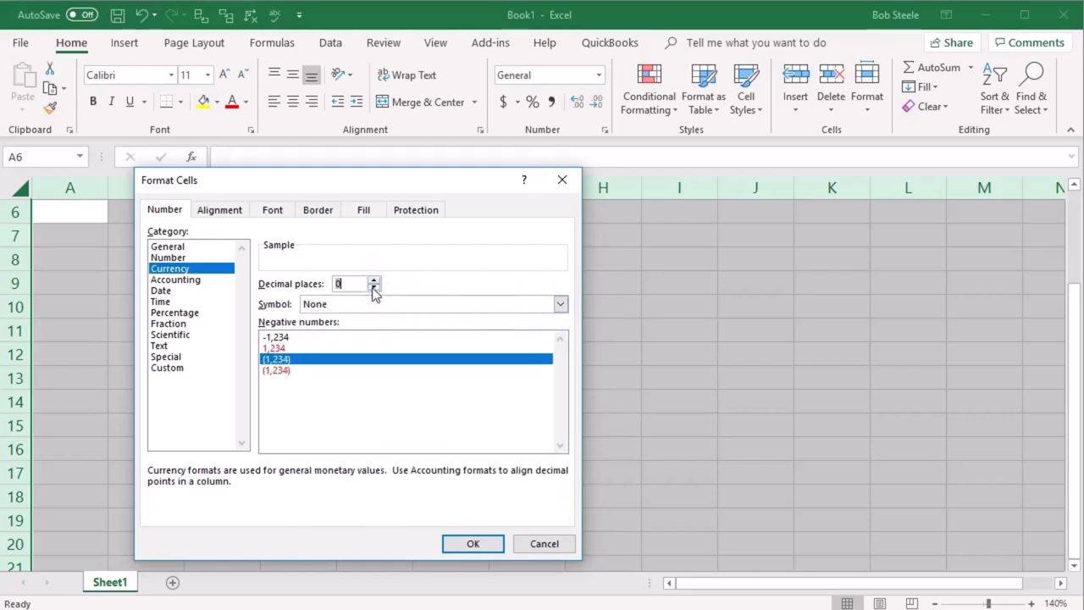
pyautogui.click(449, 544)
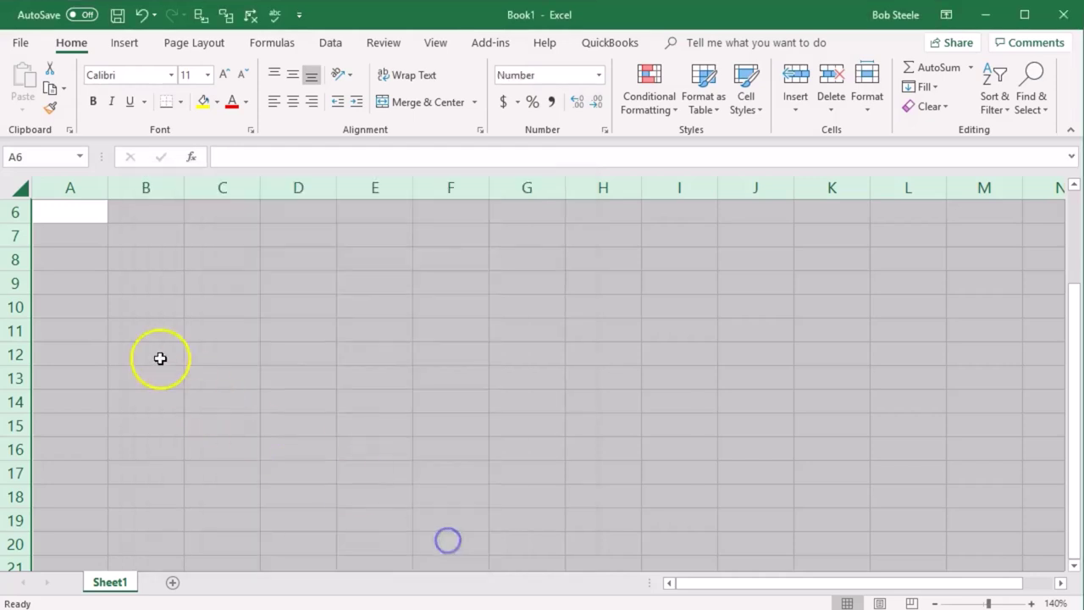
# Enter the heading "Operating Leverage" in cell A6
pyautogui.click(153, 352)
pyautogui.click(81, 209)
pyautogui.rightClick(82, 209)
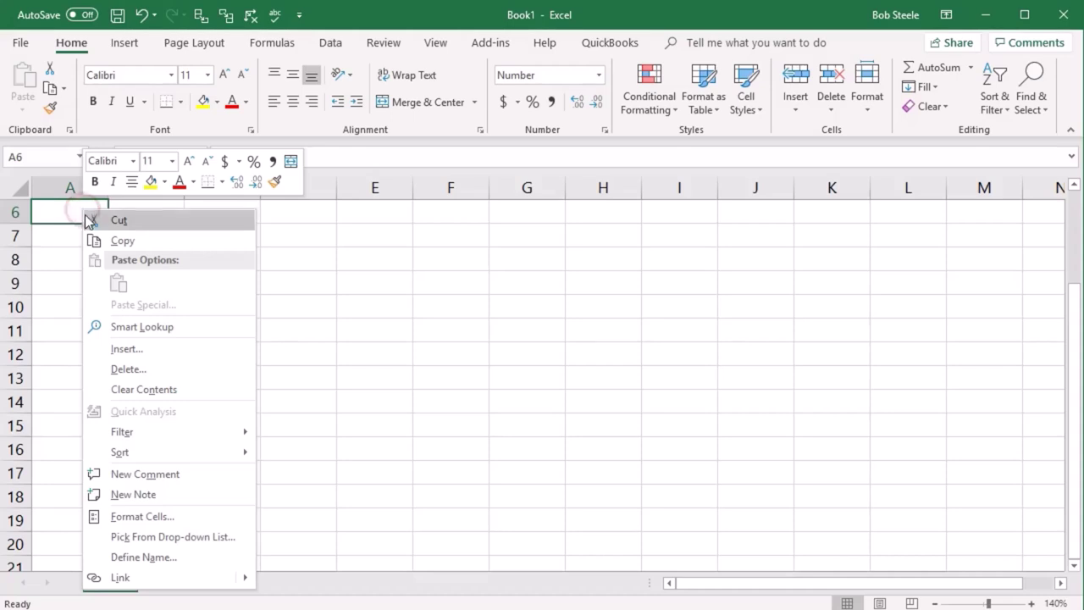
pyautogui.click(67, 246)
pyautogui.write('Operating Leverage')
pyautogui.press('Return')
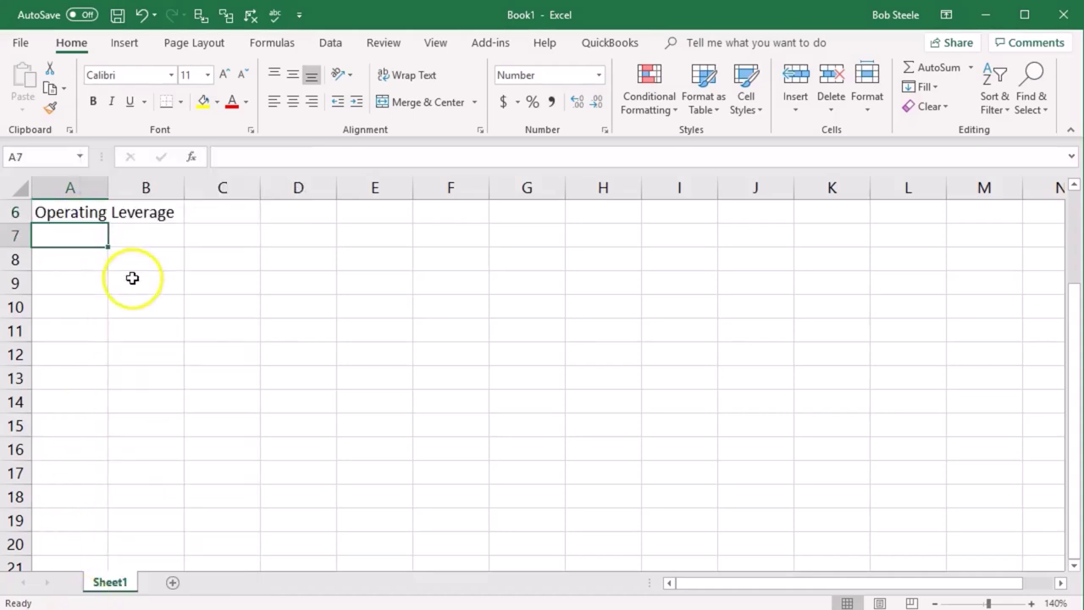
# Apply the Title cell style to the "Operating Leverage" heading in A6
pyautogui.click(70, 212)
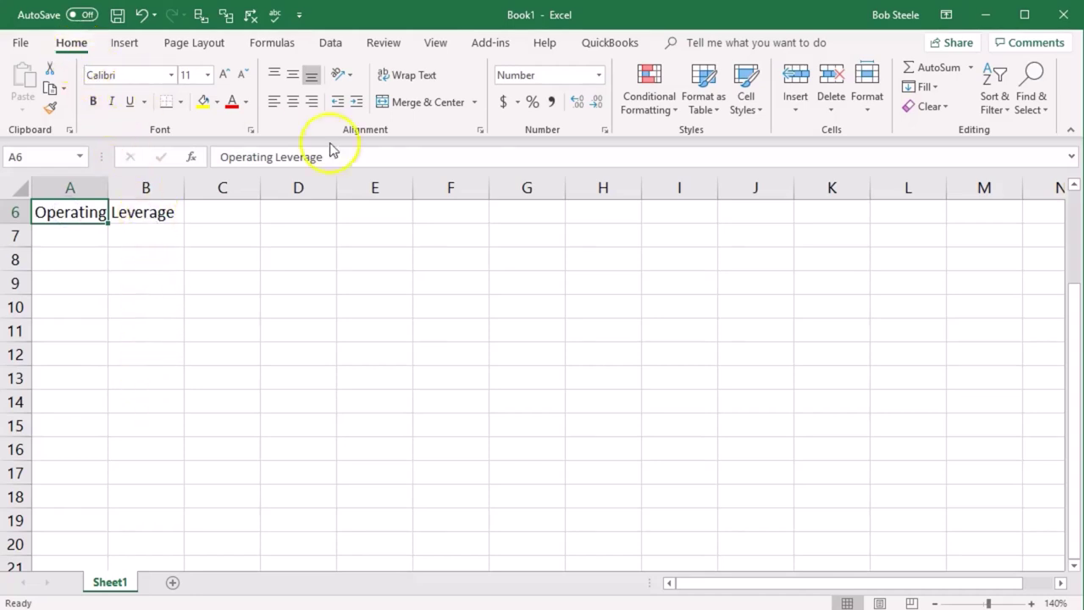
pyautogui.click(666, 106)
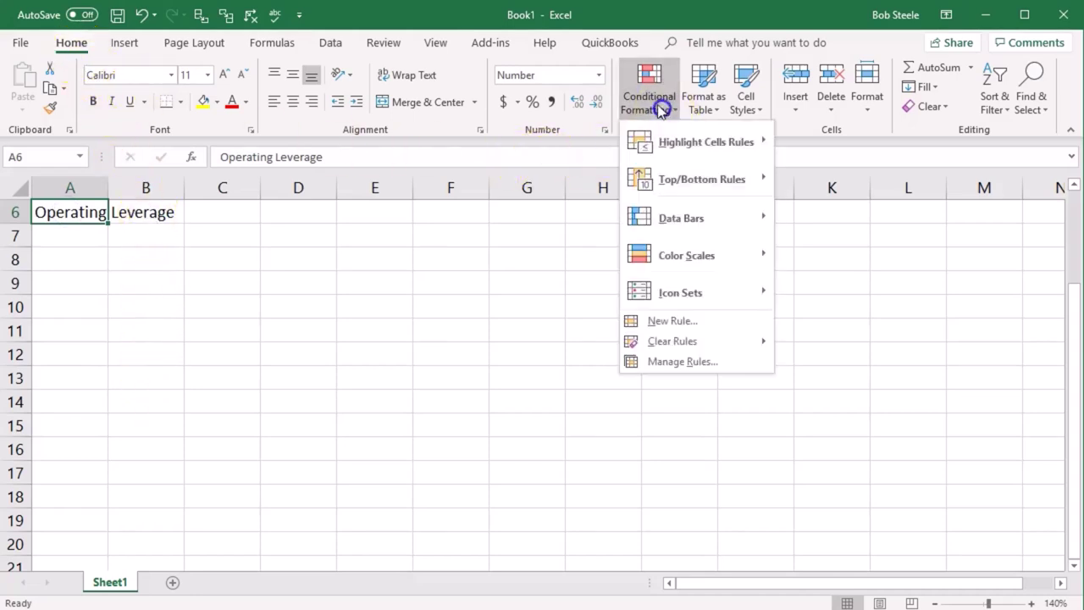
pyautogui.click(703, 106)
pyautogui.click(745, 100)
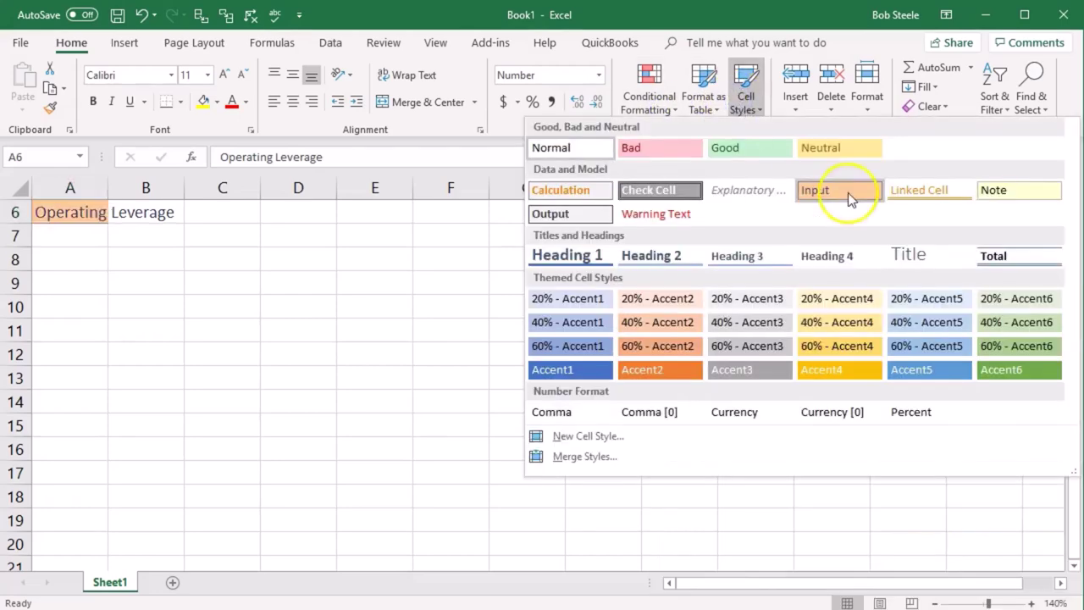
pyautogui.click(900, 257)
pyautogui.click(559, 348)
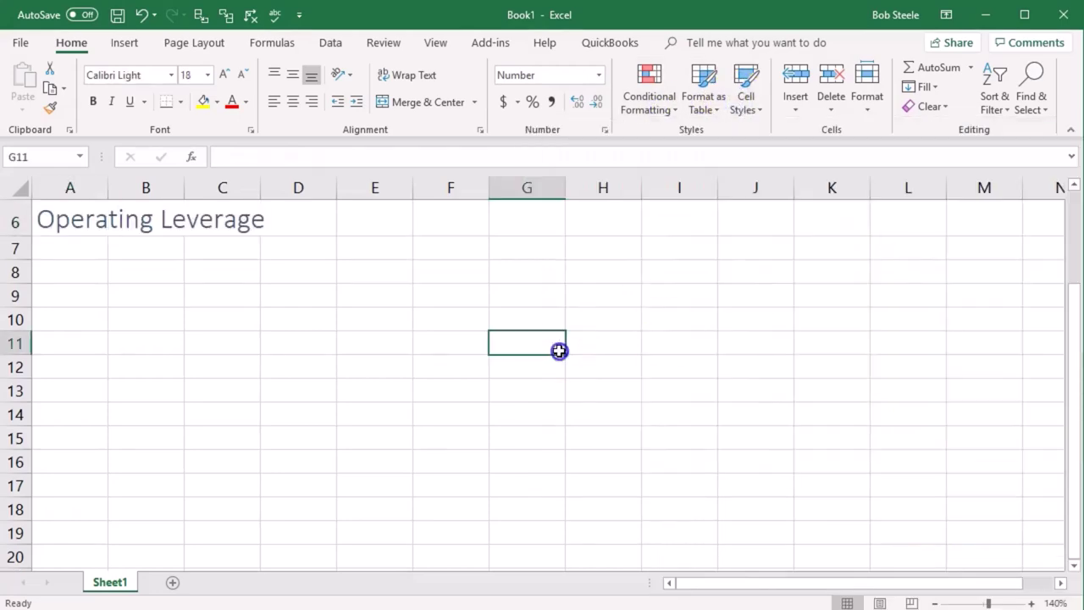
# Paste the sales, contribution margin and fixed cost data for Company C and Company D from A8, and widen column A to fit its labels
pyautogui.click(65, 272)
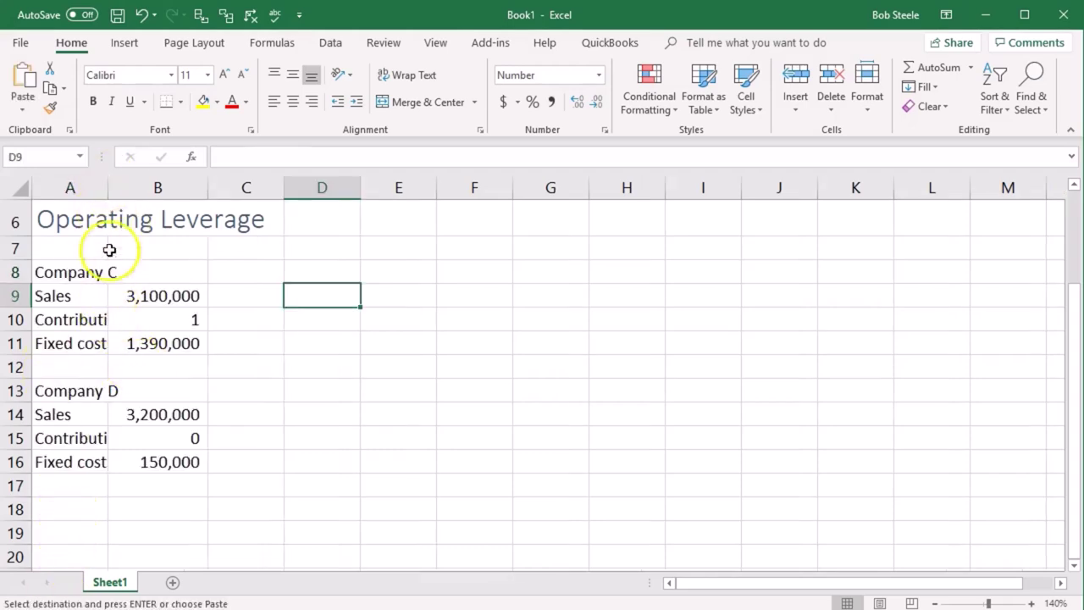
pyautogui.moveTo(112, 190); pyautogui.dragTo(211, 184)
pyautogui.moveTo(162, 279); pyautogui.dragTo(135, 461)
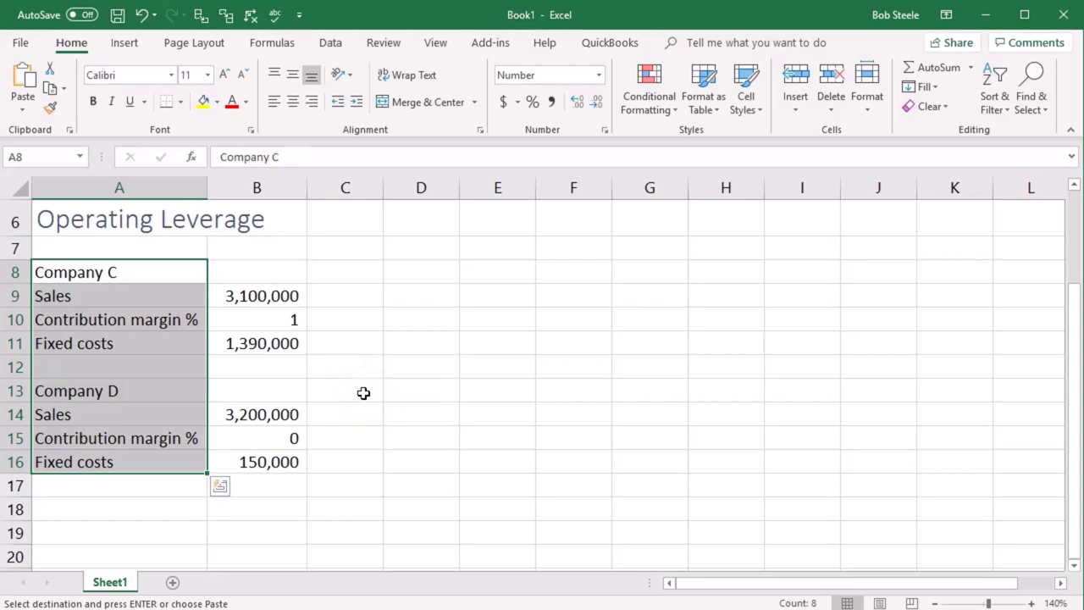
pyautogui.click(363, 393)
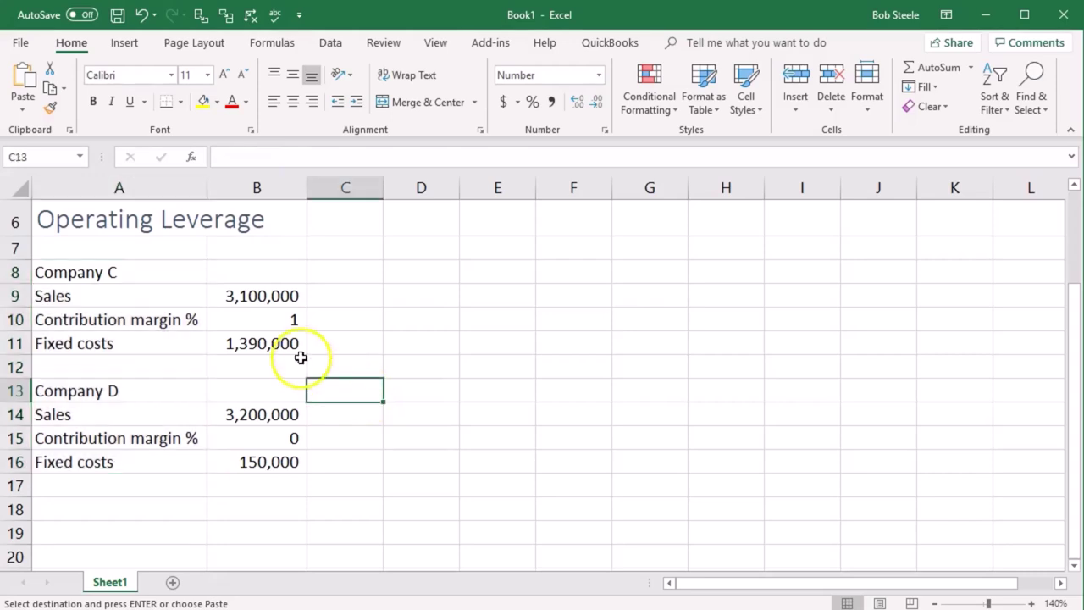
# Add all borders to the Company C and Company D data in A8:B16
pyautogui.click(140, 281)
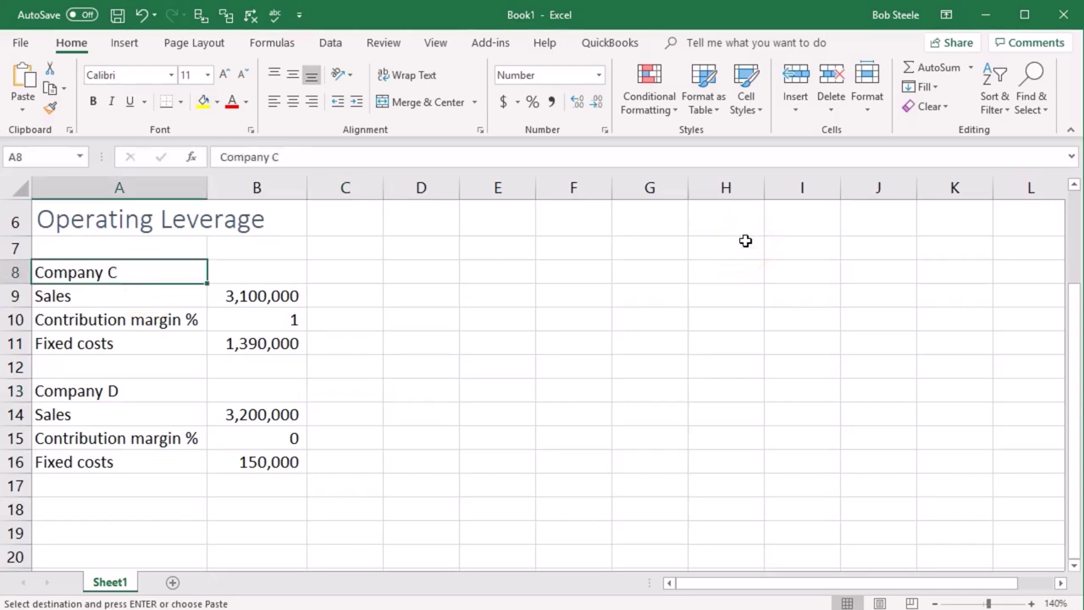
pyautogui.moveTo(155, 280); pyautogui.dragTo(249, 456)
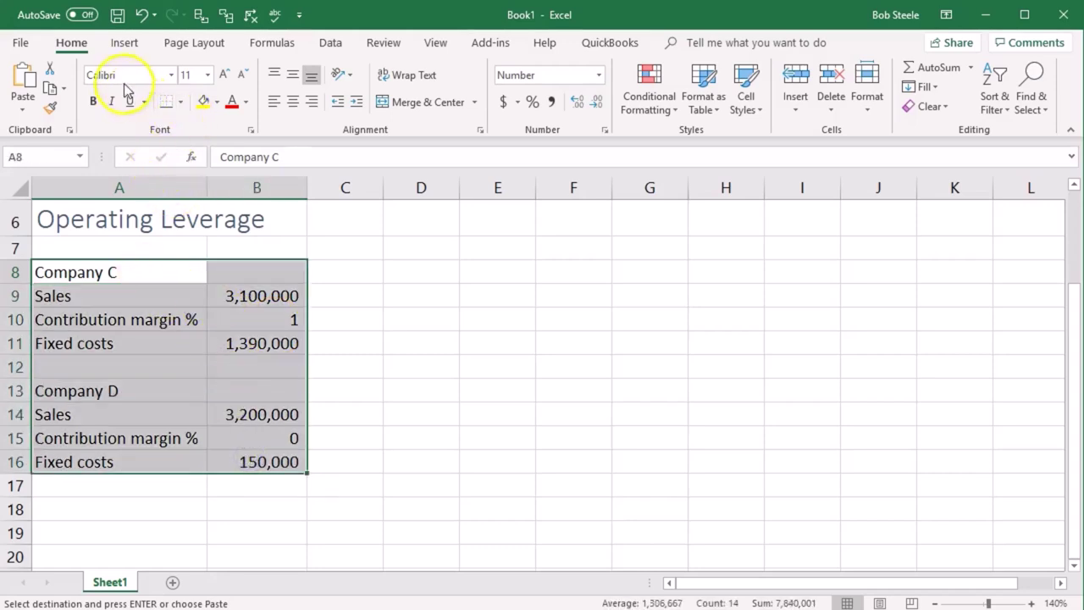
pyautogui.click(179, 102)
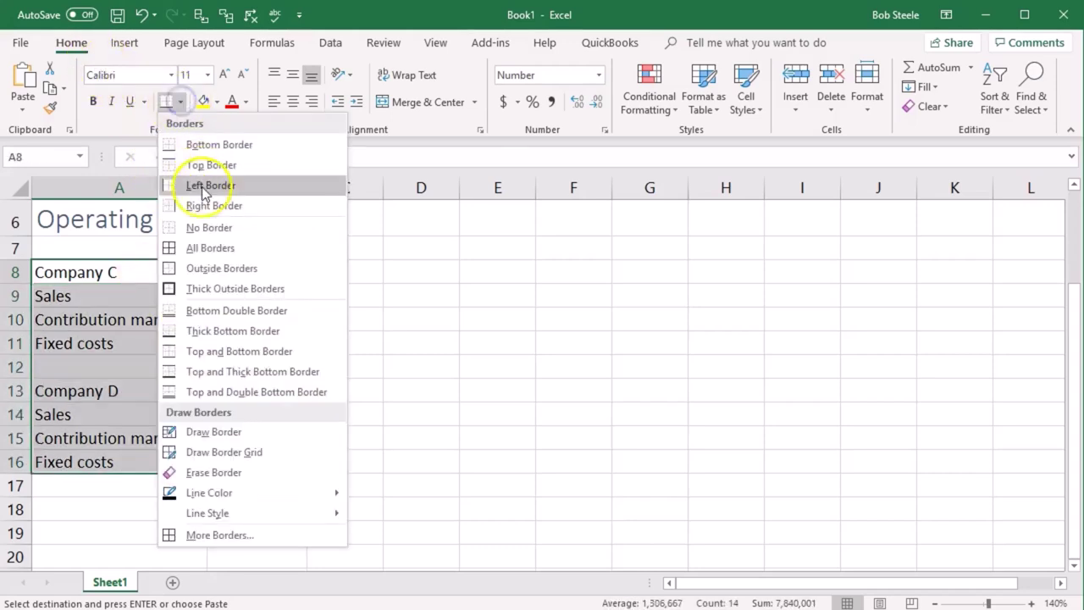
pyautogui.click(206, 244)
pyautogui.click(363, 322)
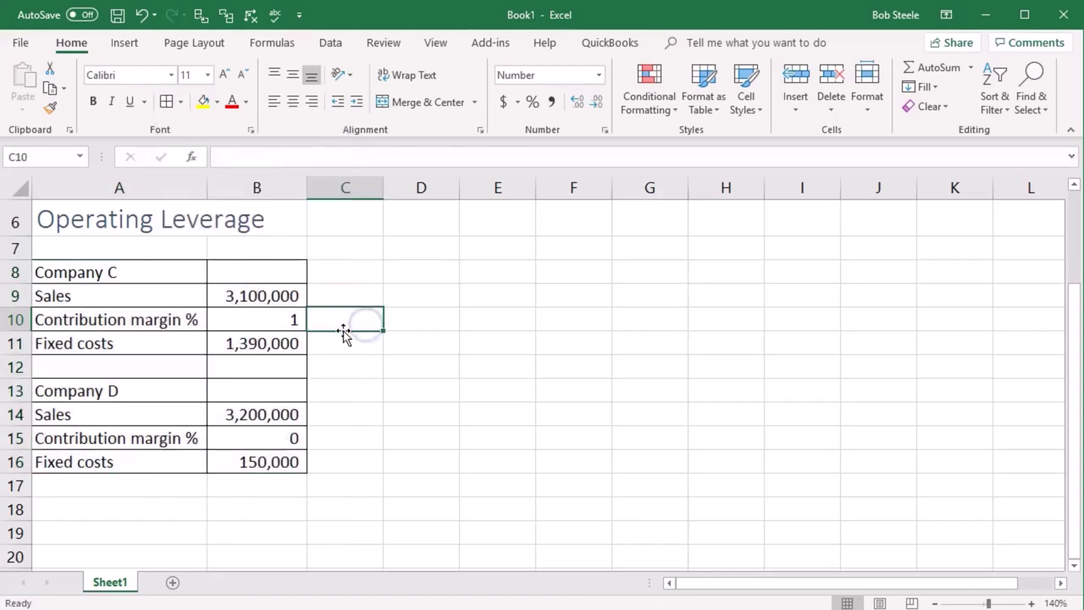
# Format the contribution margin values of both companies, in B10 and B15, as percentages
pyautogui.click(293, 318)
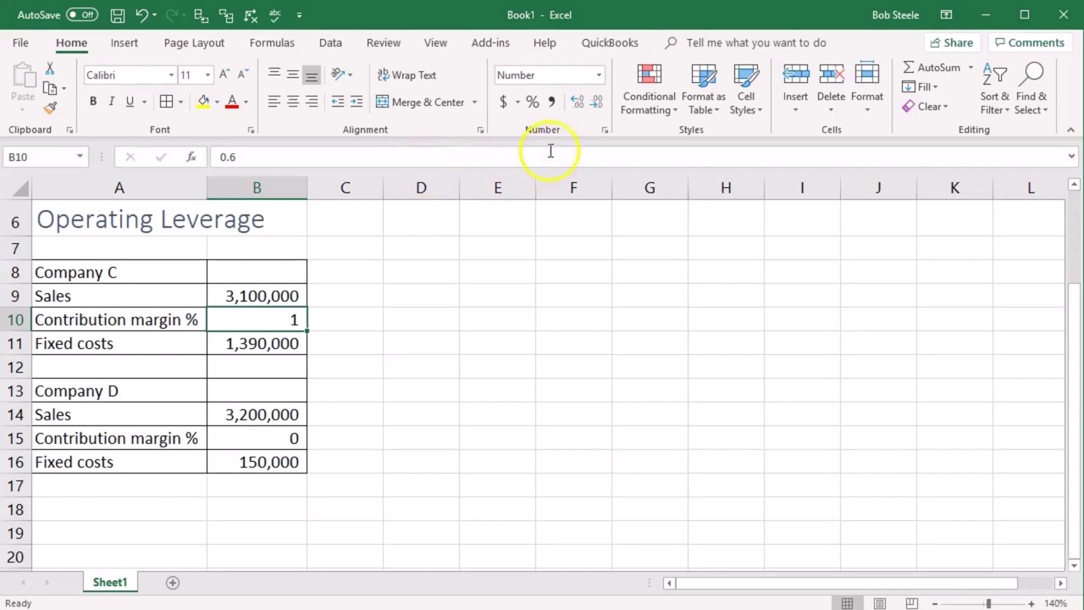
pyautogui.click(532, 102)
pyautogui.click(292, 434)
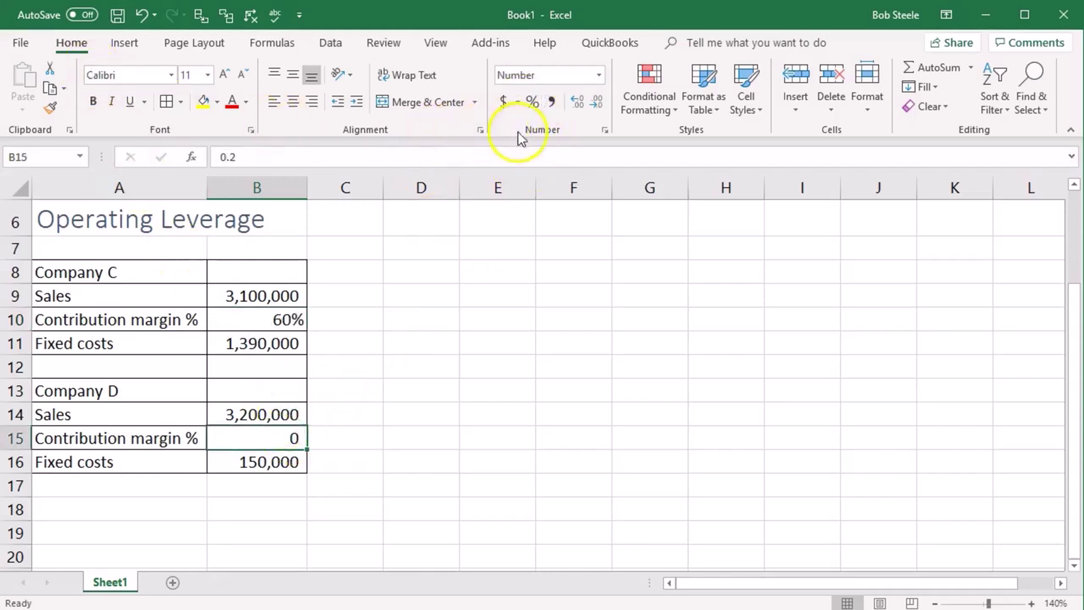
pyautogui.click(530, 103)
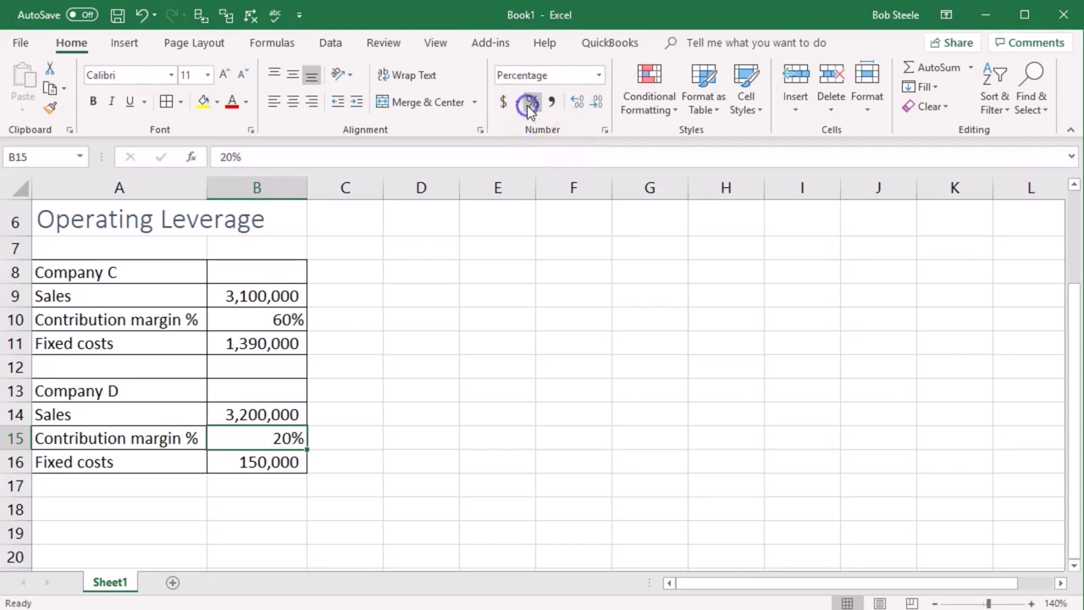
pyautogui.click(545, 349)
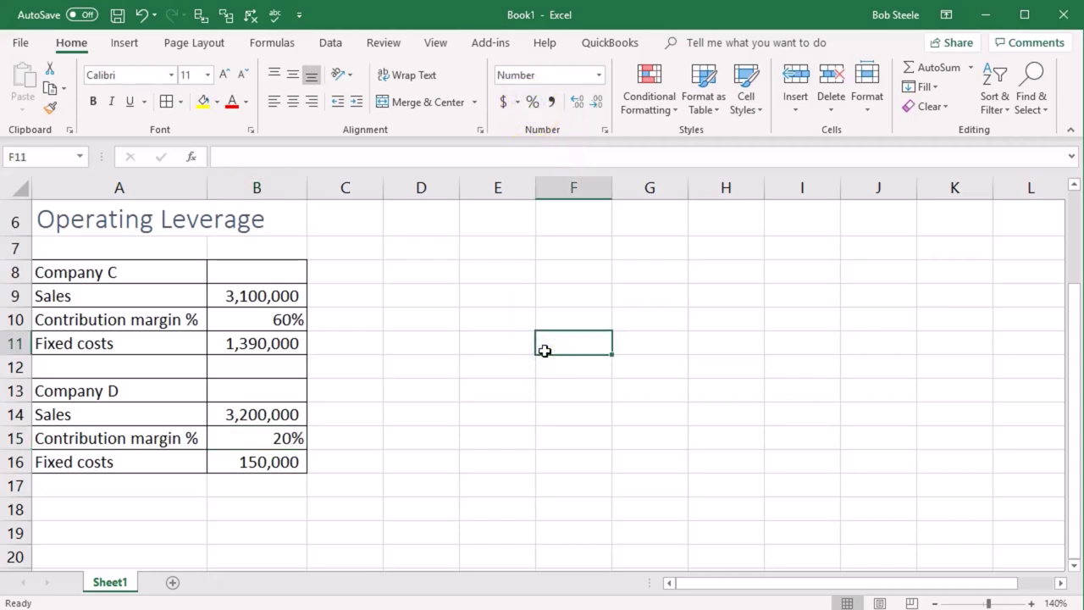
# Make the text of the entire worksheet bold
pyautogui.click(17, 185)
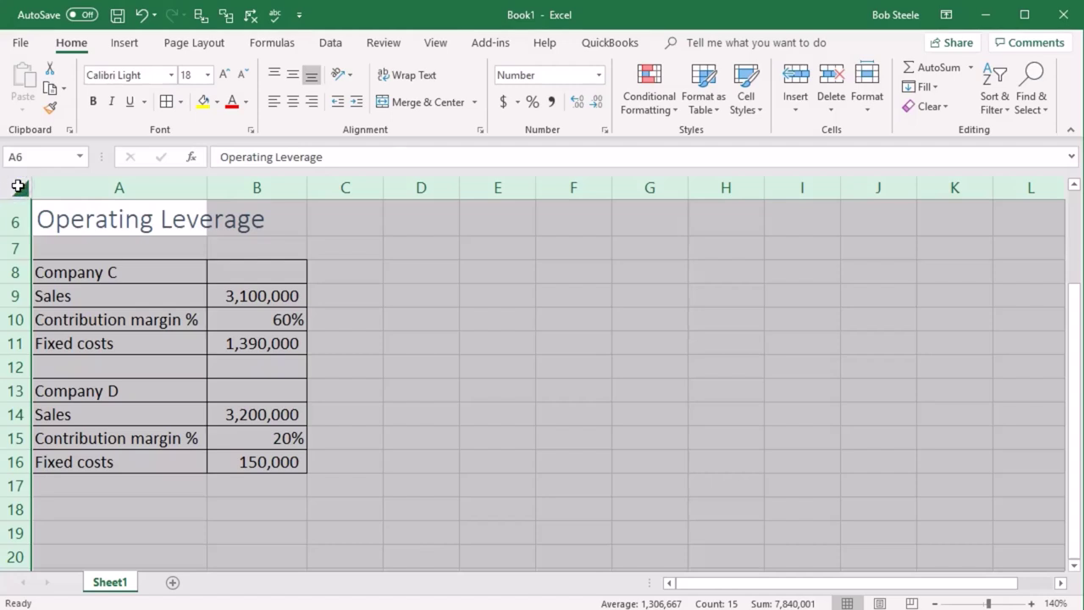
pyautogui.click(94, 102)
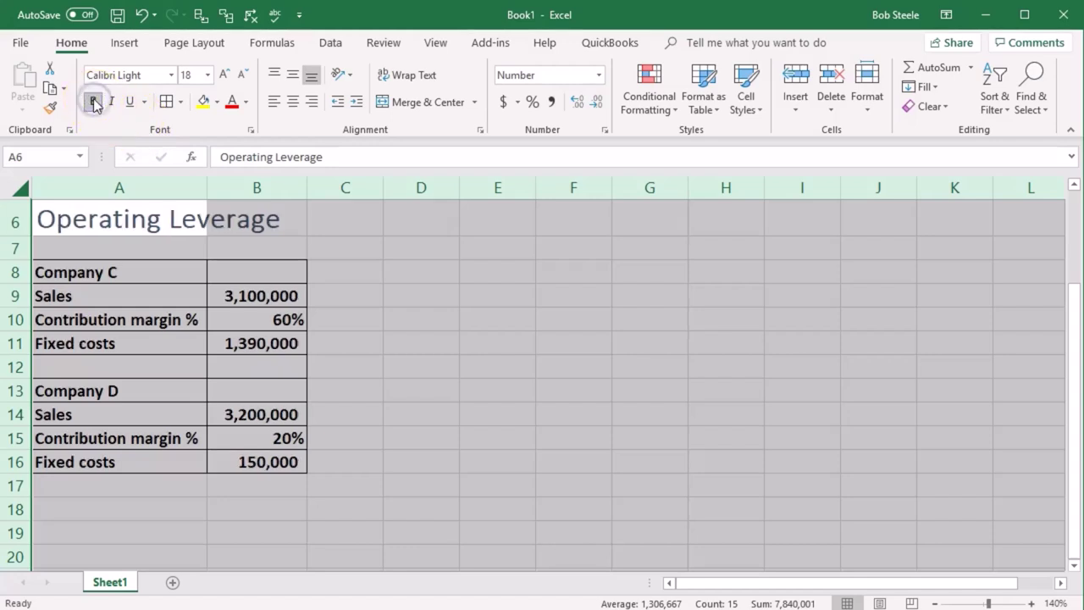
pyautogui.click(376, 329)
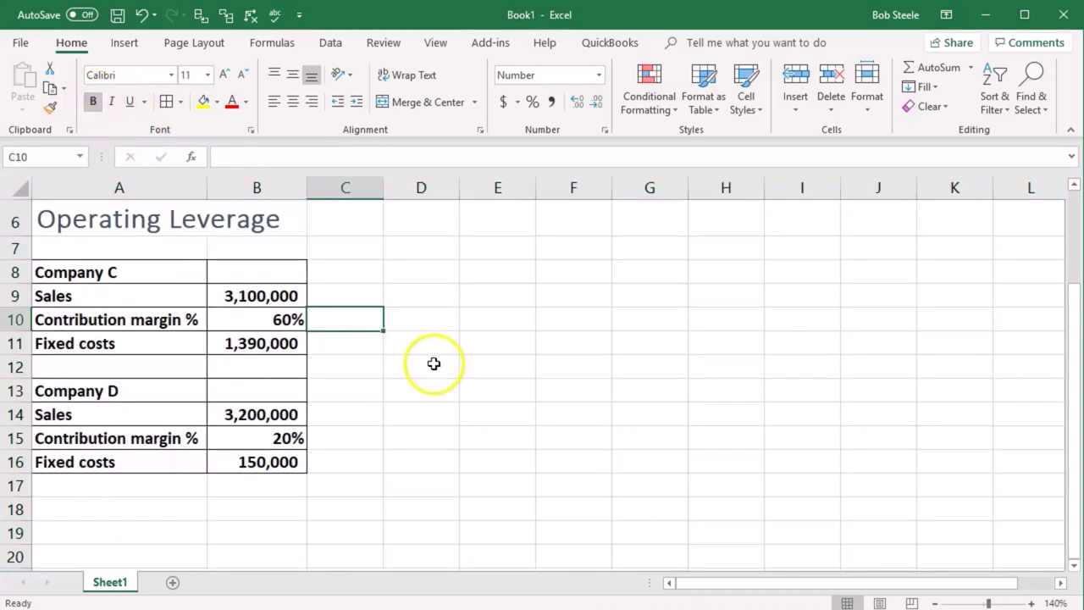
# Review Company C's and Company D's headings and Company C's sales, contribution margin % and fixed costs
pyautogui.click(168, 273)
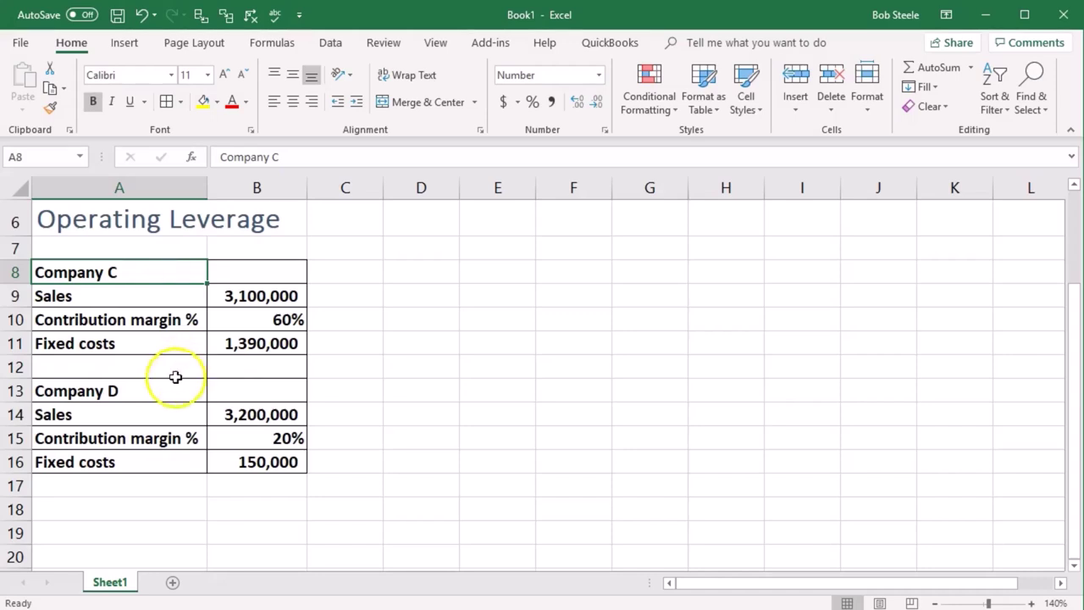
pyautogui.moveTo(162, 398); pyautogui.dragTo(165, 403)
pyautogui.click(146, 301)
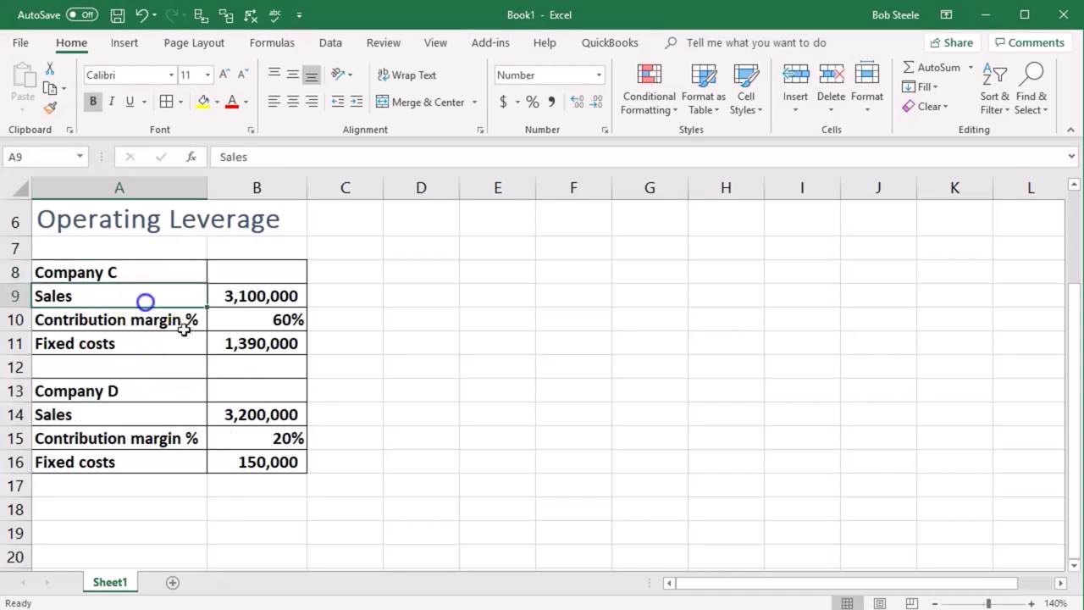
pyautogui.press('Right')
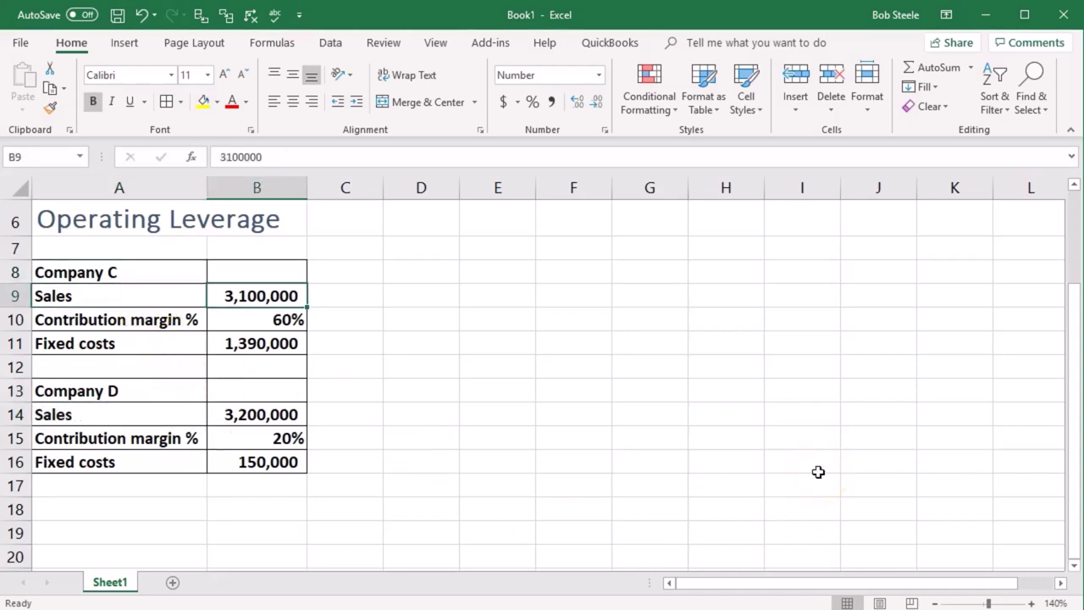
pyautogui.press('Down')
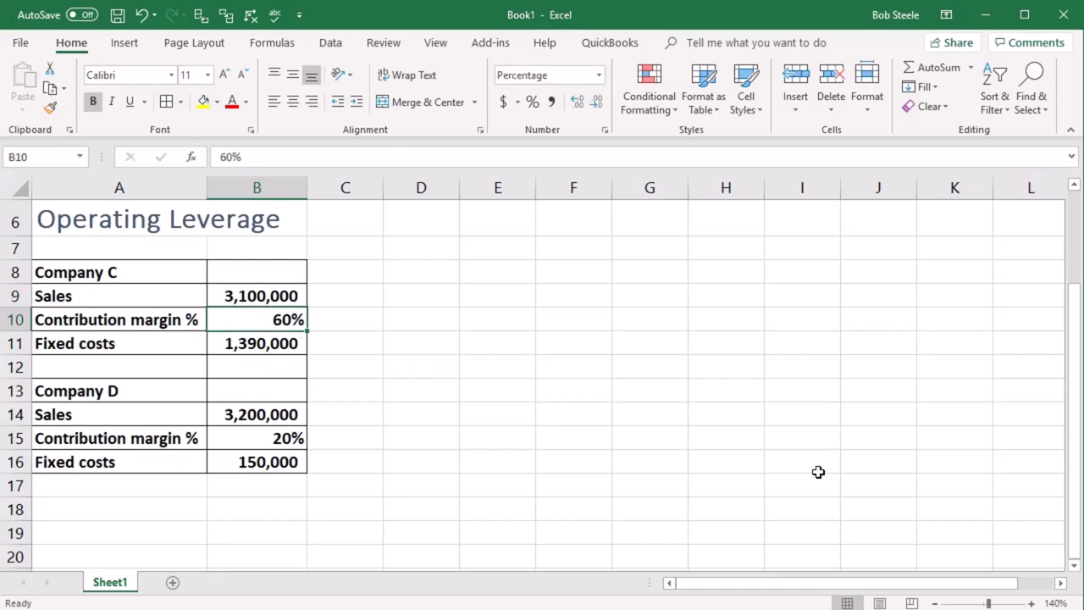
pyautogui.press('Down')
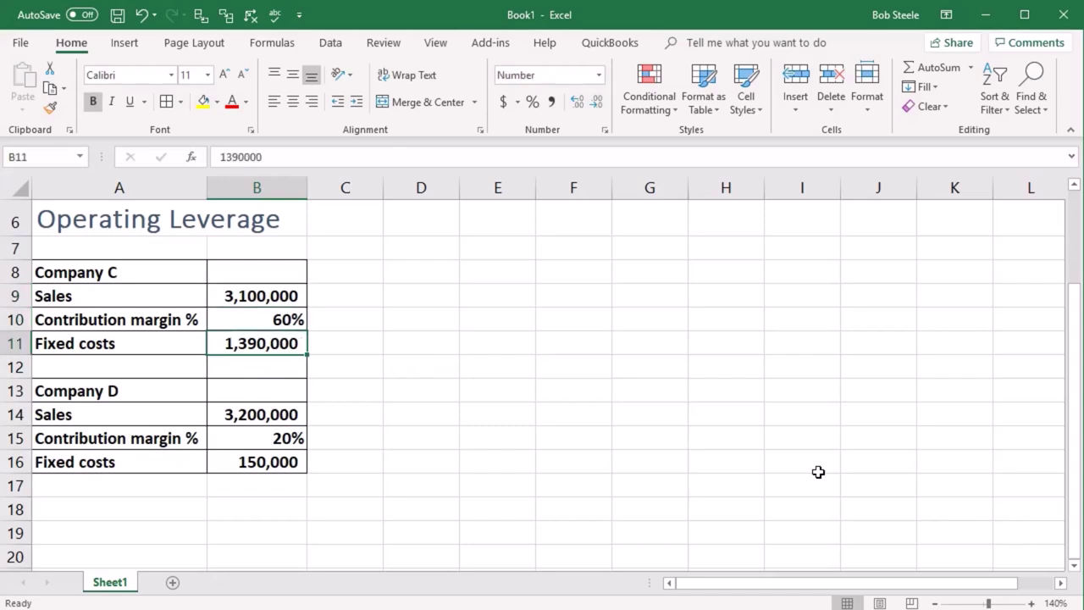
# Review Company D's heading and its sales, contribution margin % and fixed costs rows
pyautogui.press('Down')
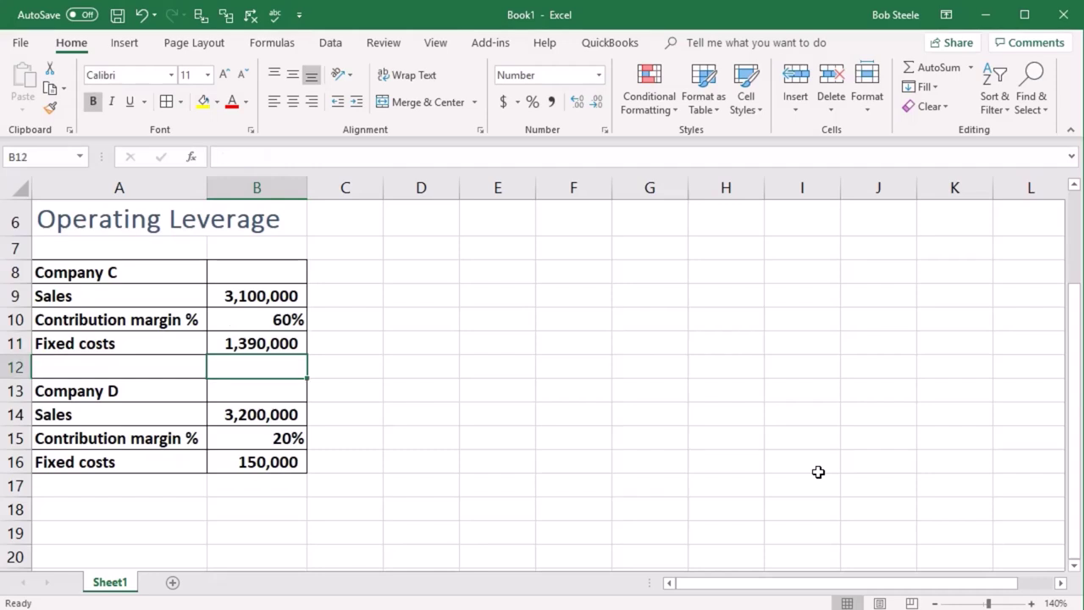
pyautogui.press('Down')
pyautogui.press('Left')
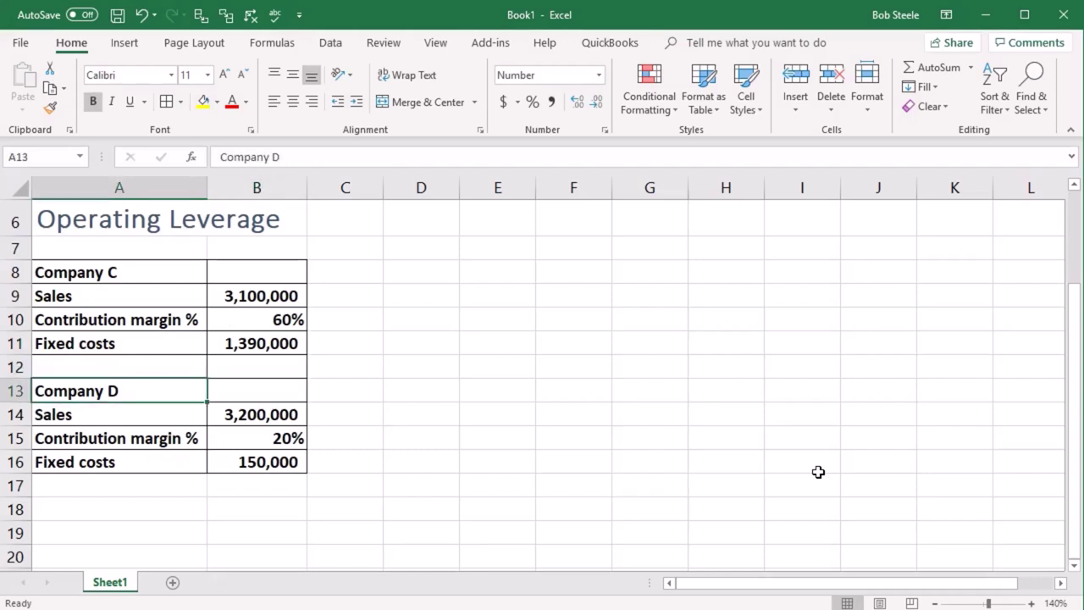
pyautogui.press('Down')
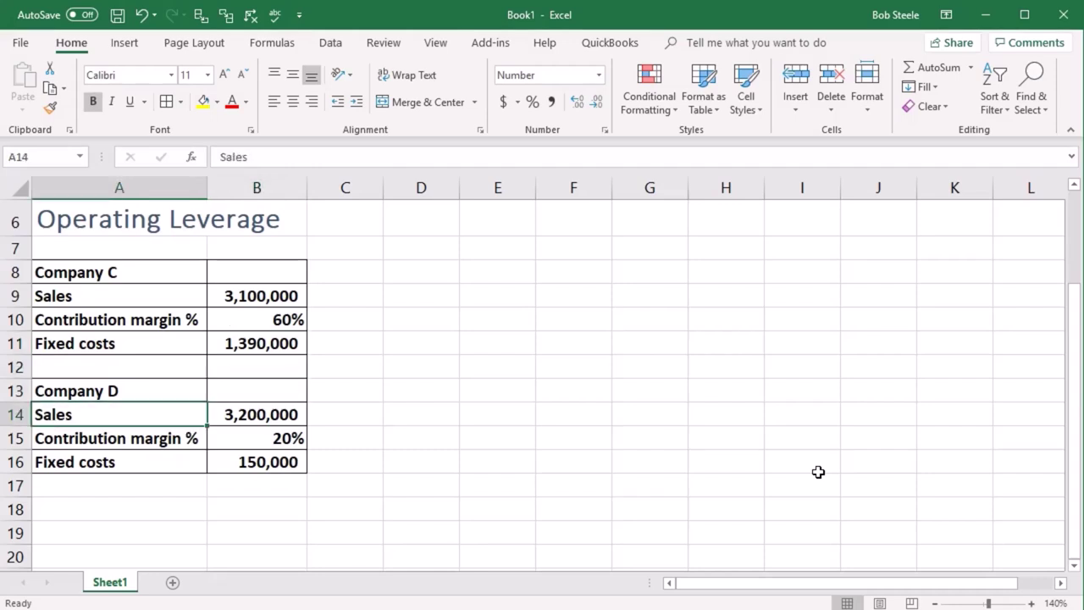
pyautogui.press('Down')
pyautogui.press('Down')
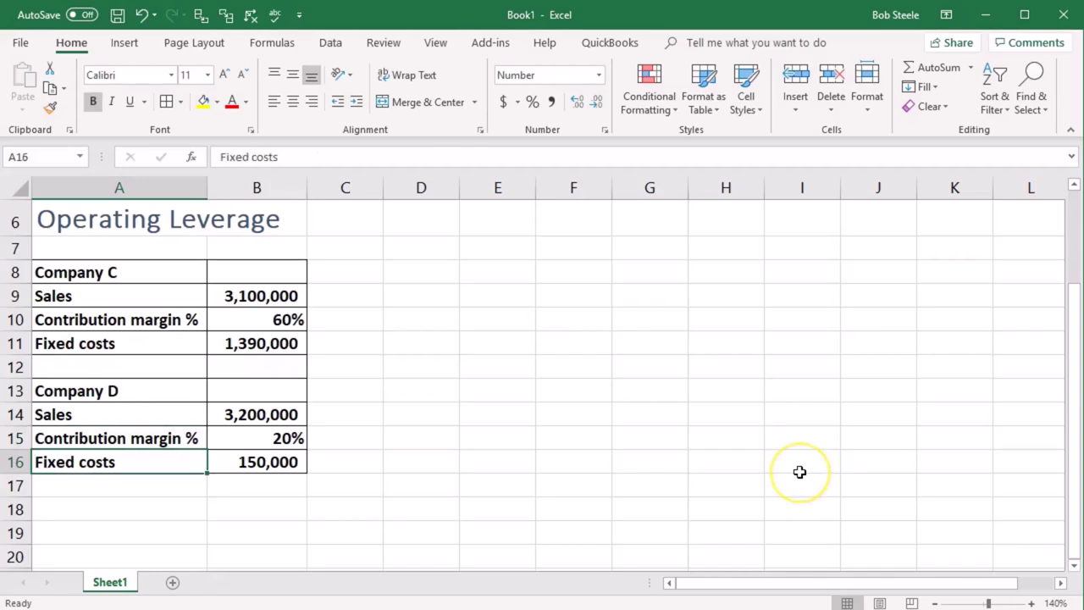
pyautogui.click(800, 471)
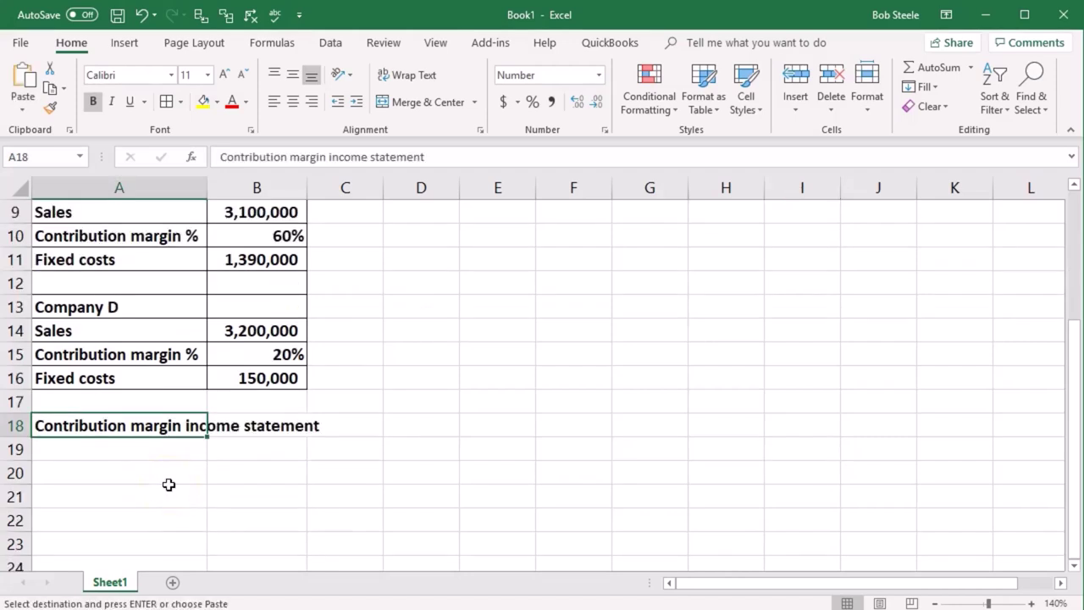
# Enter the company column headings C in B19 and D in C19 under the contribution margin income statement title
pyautogui.click(261, 502)
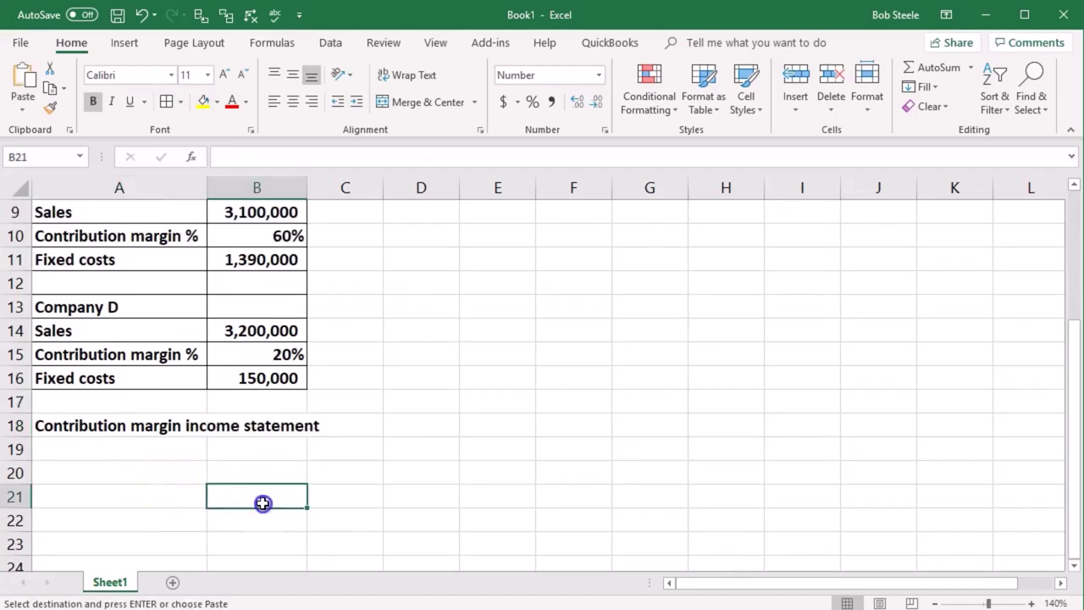
pyautogui.click(257, 452)
pyautogui.scroll(-1, 260, 457)
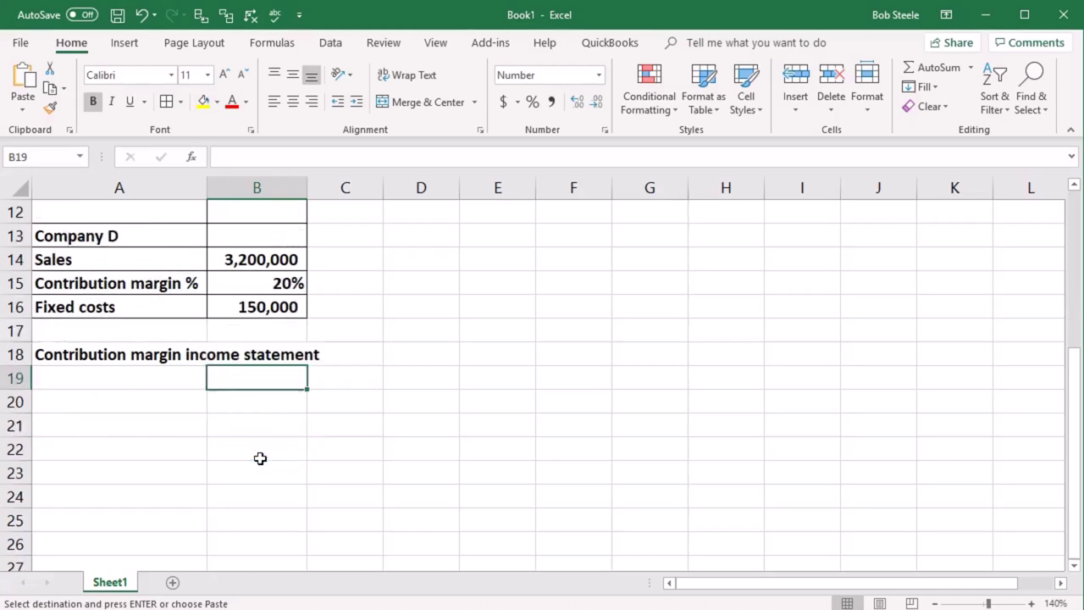
pyautogui.write('C')
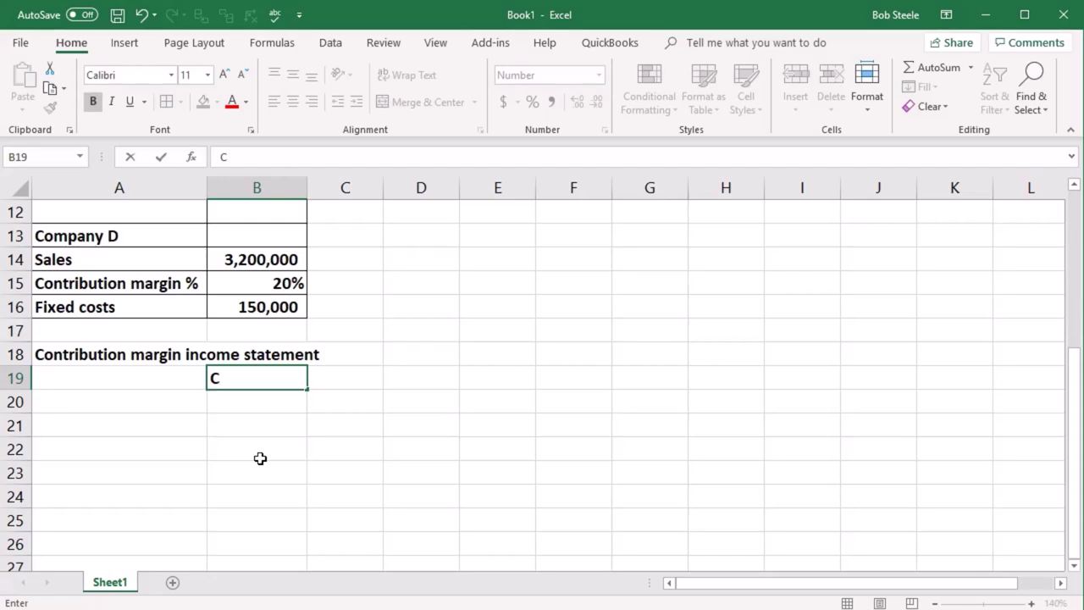
pyautogui.press('Tab')
pyautogui.write('D')
pyautogui.press('Return')
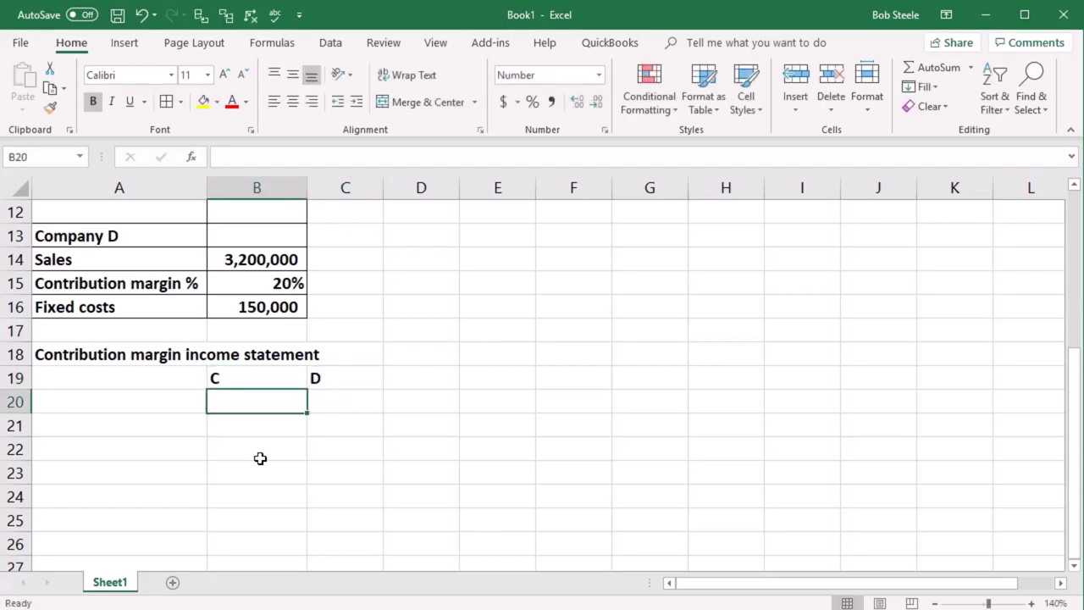
# Center the C and D column headings in B19:C19 horizontally
pyautogui.moveTo(285, 381); pyautogui.dragTo(314, 380)
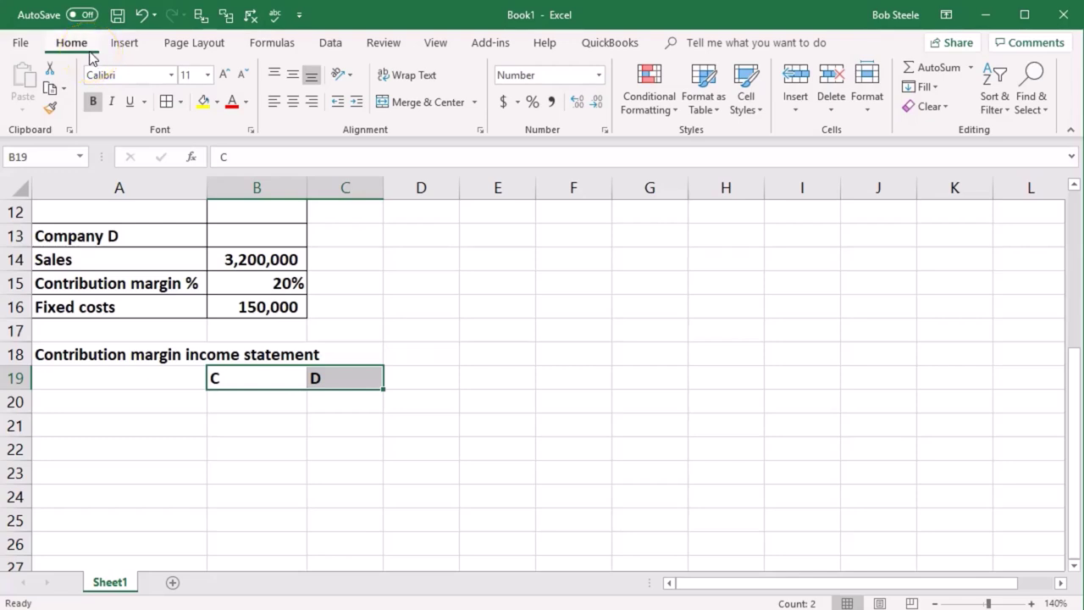
pyautogui.click(293, 101)
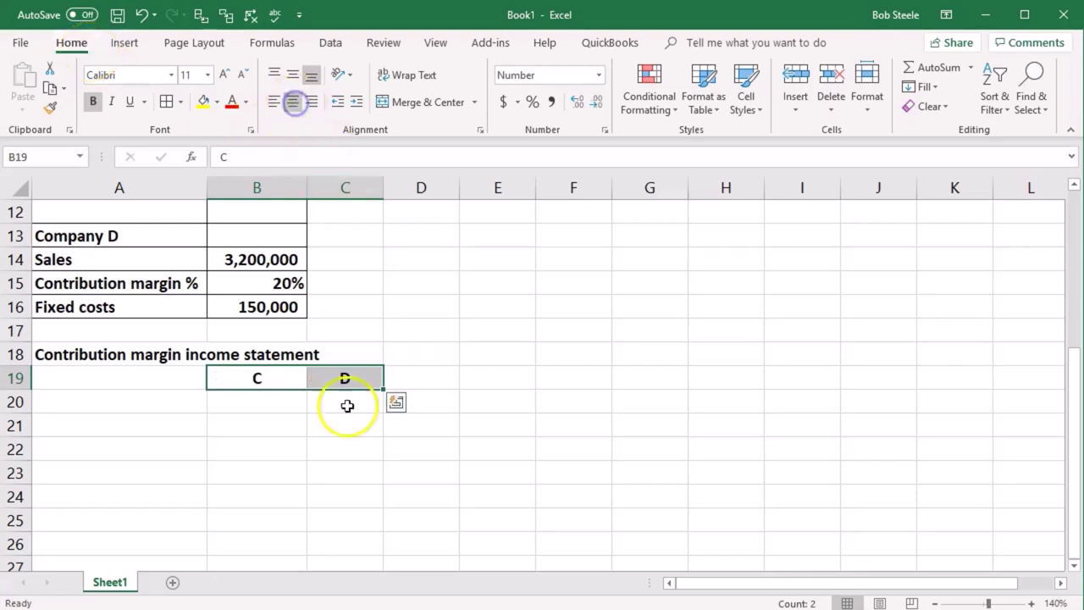
pyautogui.click(356, 471)
pyautogui.scroll(-1, 415, 459)
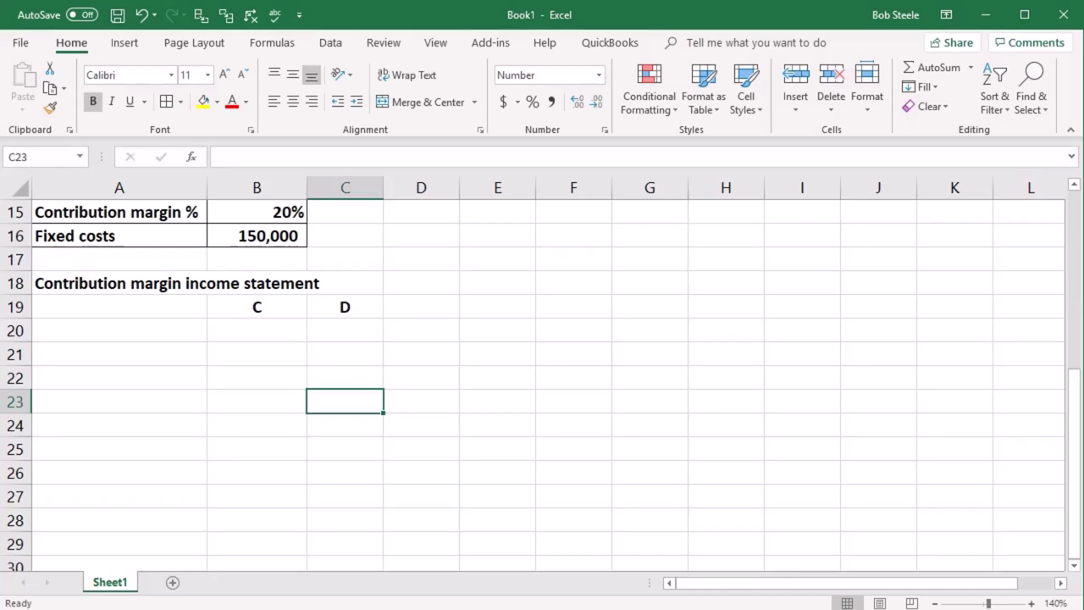
pyautogui.click(564, 403)
# Label the first two income statement rows Sales in A20 and Variable costs in A21
pyautogui.click(181, 328)
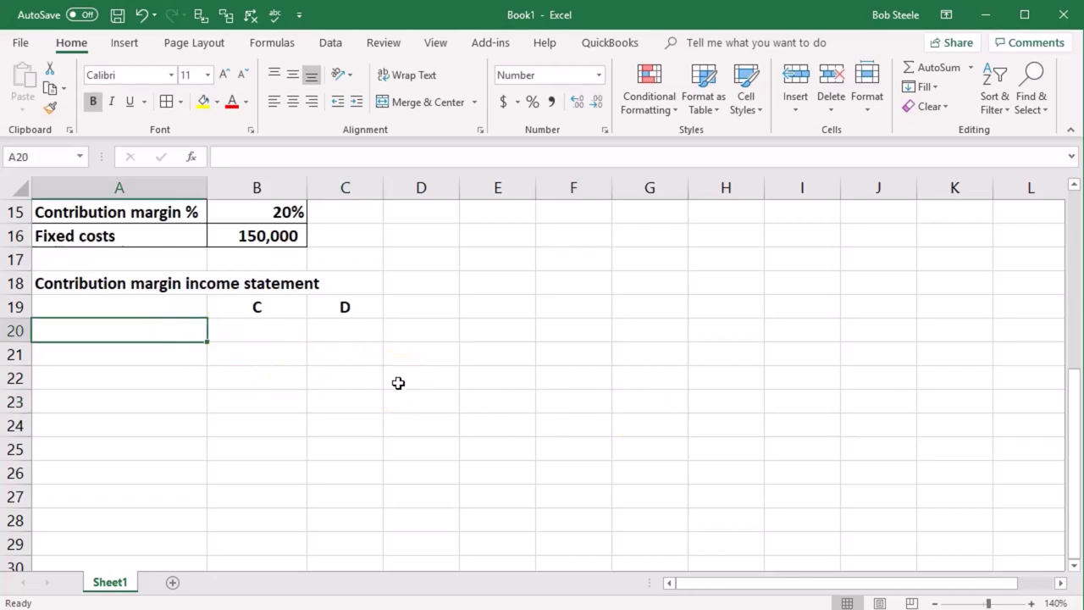
pyautogui.write('Sales')
pyautogui.press('Return')
pyautogui.write('Variabl')
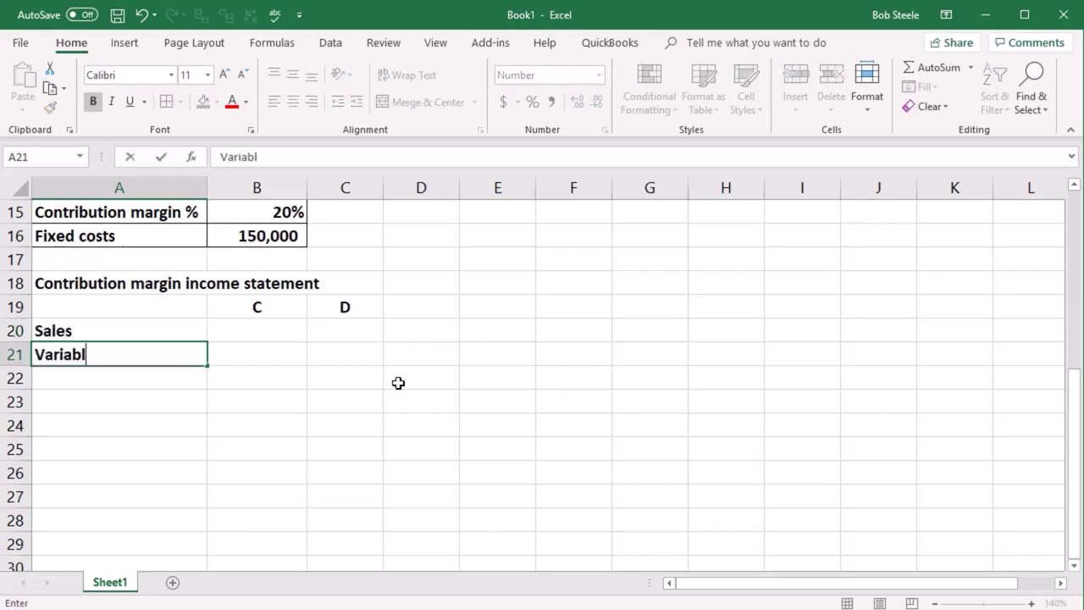
pyautogui.write('c costs')
pyautogui.press('Return')
# Label row 22 of the income statement Contribution margin in A22, without the rest of the suggested autocomplete text
pyautogui.write('Contri')
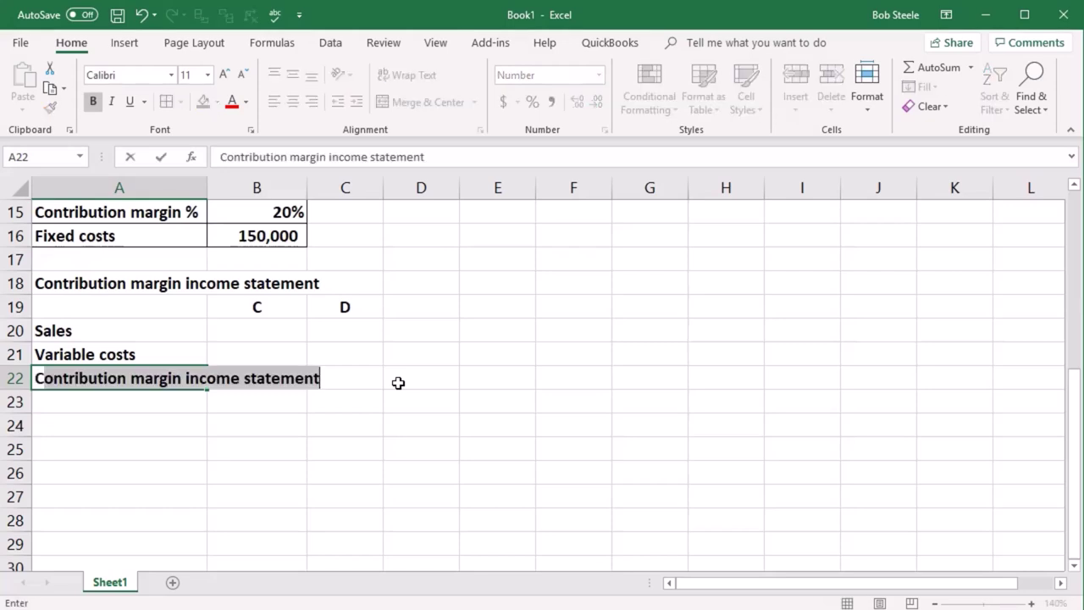
pyautogui.write('bution Mm')
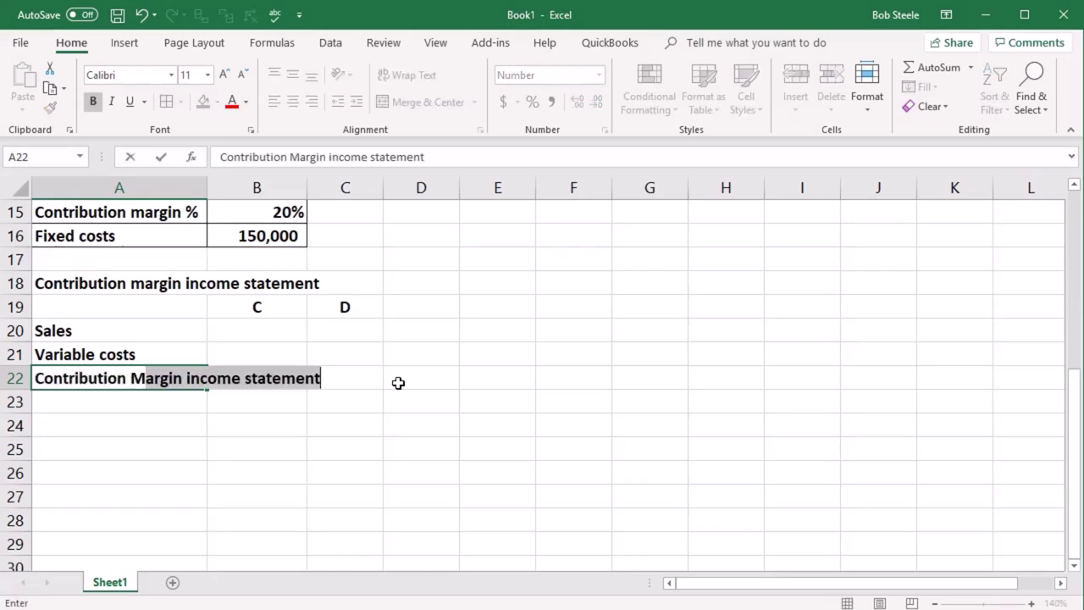
pyautogui.press('BackSpace')
pyautogui.press('BackSpace')
pyautogui.write('marg')
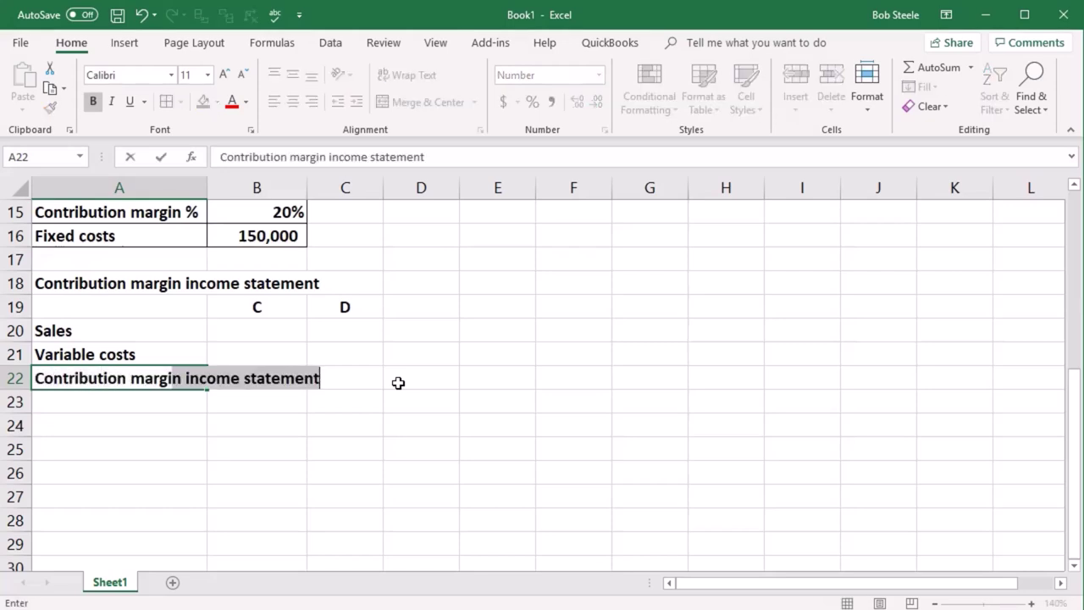
pyautogui.write('in')
pyautogui.press('Delete')
pyautogui.press('Return')
# Label the last two income statement rows Fixed costs in A23 and Net income in A24
pyautogui.write('Fixed costs')
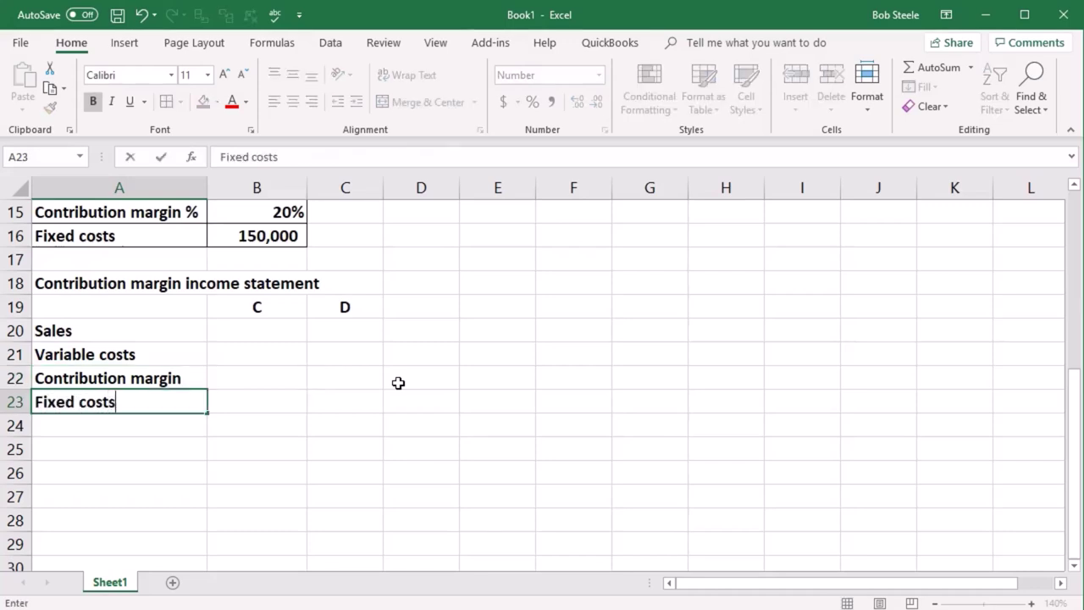
pyautogui.press('Return')
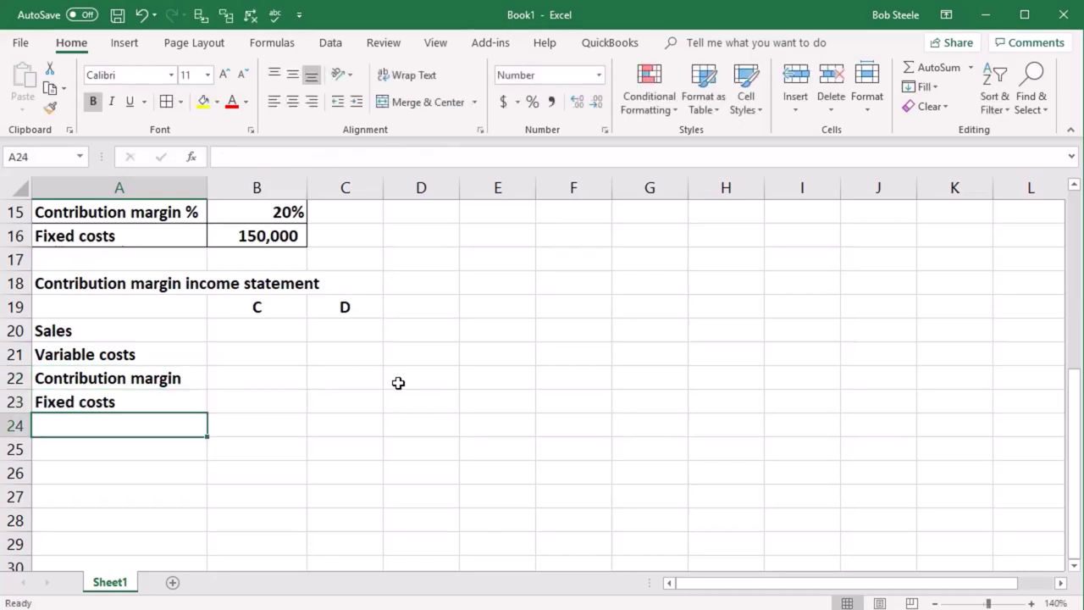
pyautogui.write('Net income')
pyautogui.press('Return')
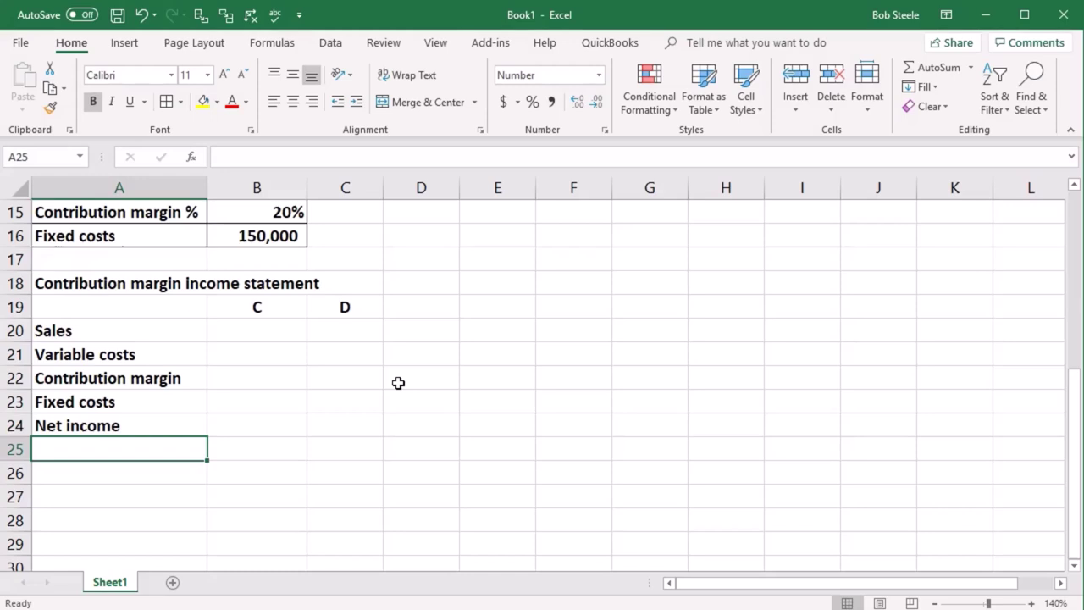
# Link Company C's income statement sales in B20 to its sales figure with the formula =B9
pyautogui.press('Right')
pyautogui.press('Up')
pyautogui.press('Up')
pyautogui.press('Up')
pyautogui.press('Up')
pyautogui.press('Up')
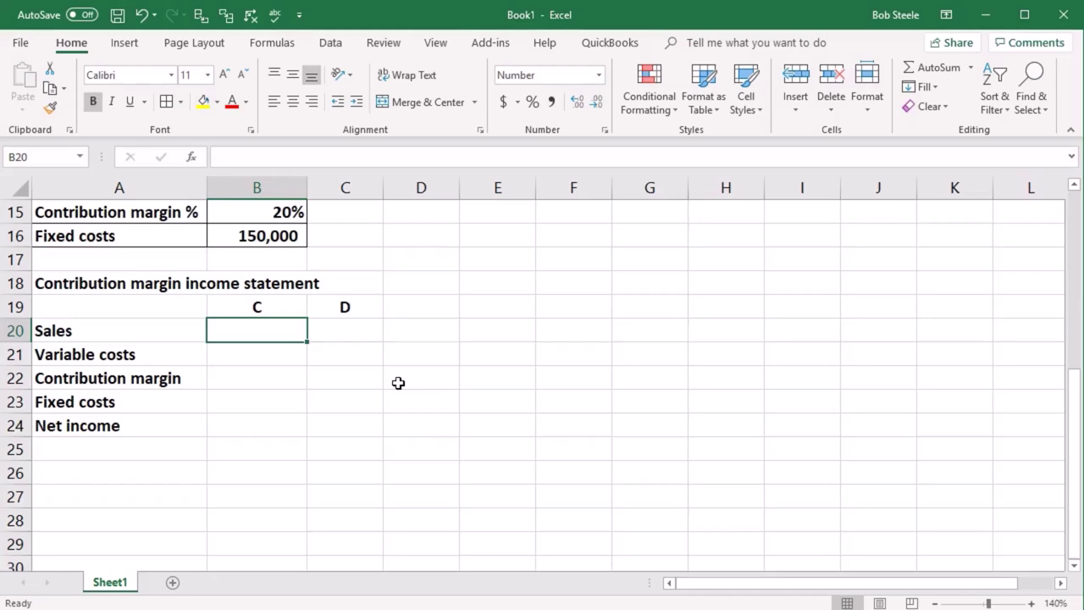
pyautogui.scroll(2, 398, 383)
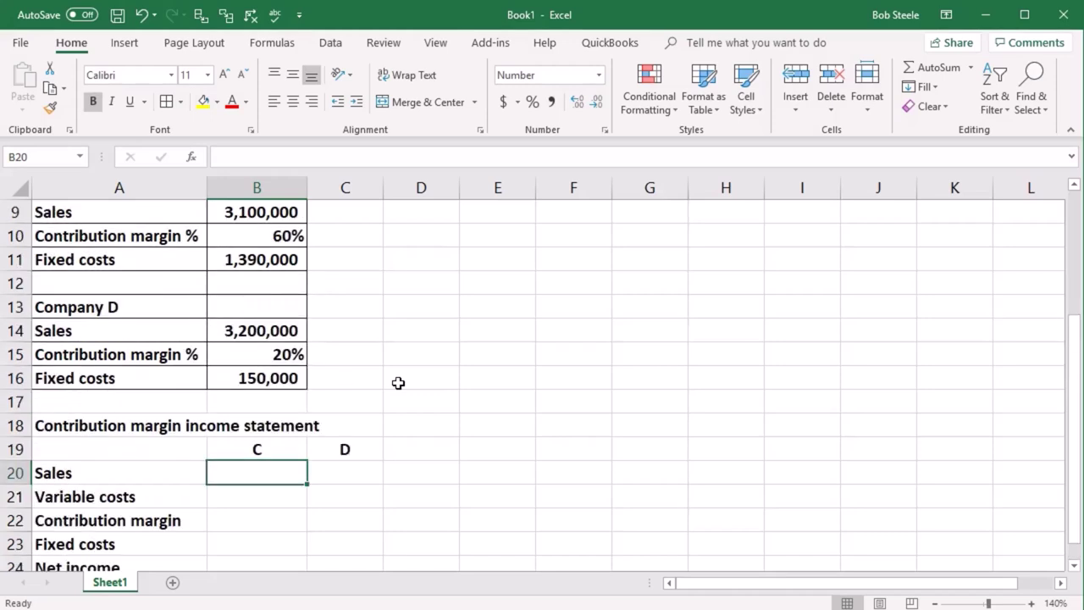
pyautogui.scroll(1, 399, 383)
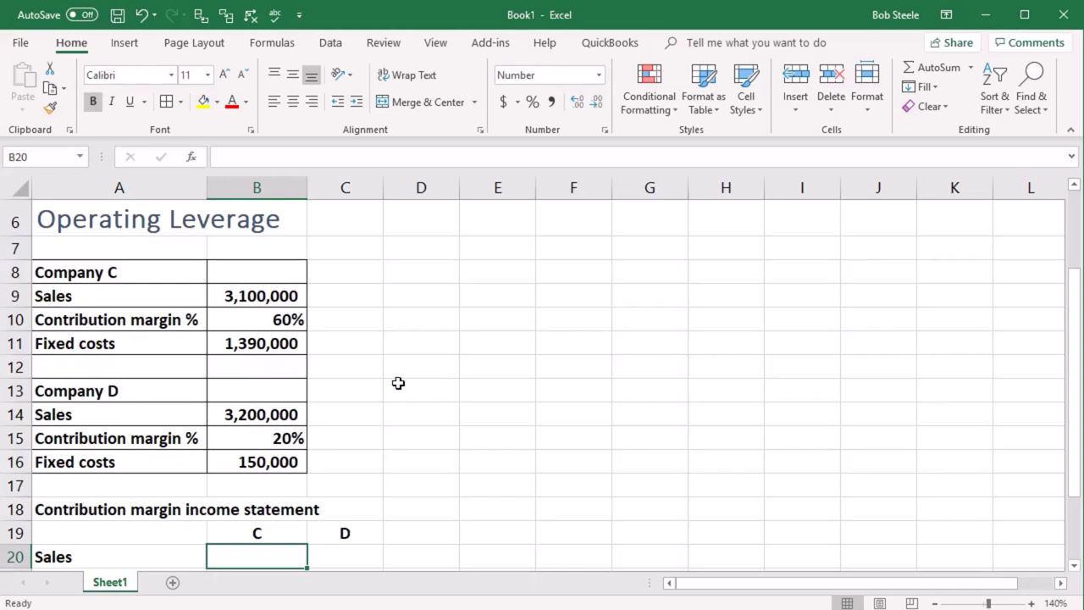
pyautogui.write('=')
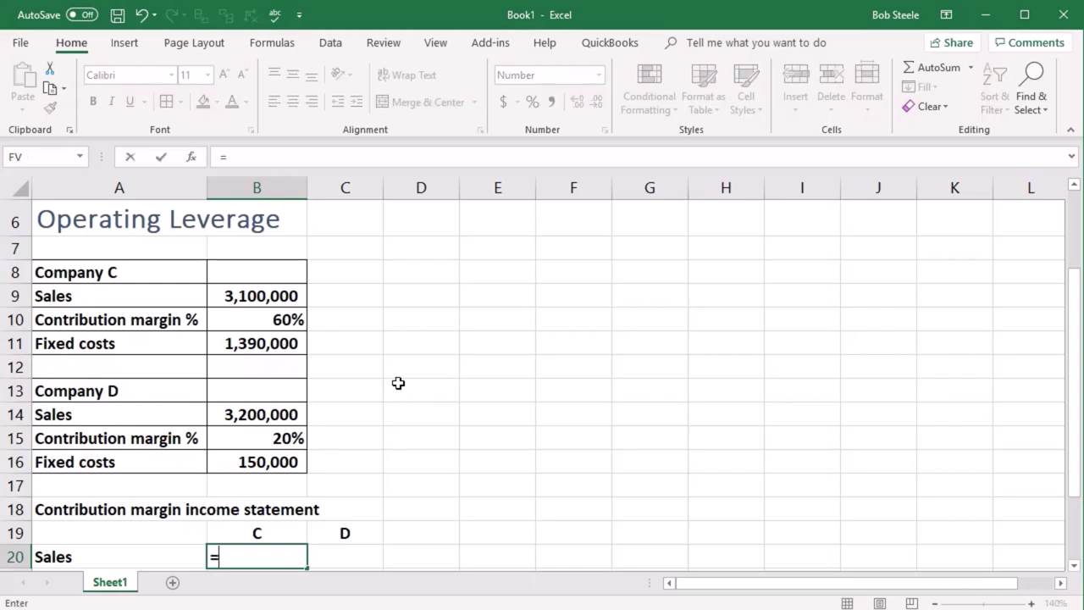
pyautogui.click(288, 295)
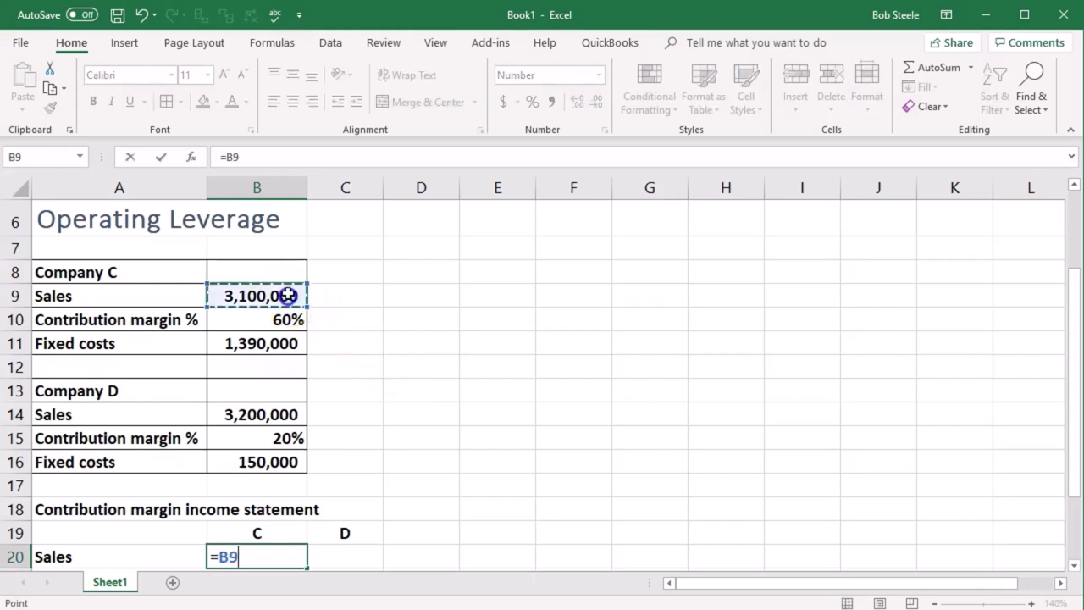
pyautogui.press('Return')
# Calculate Company C's contribution margin in B22 as sales times contribution margin % with the formula =B20*B10
pyautogui.scroll(-1, 288, 296)
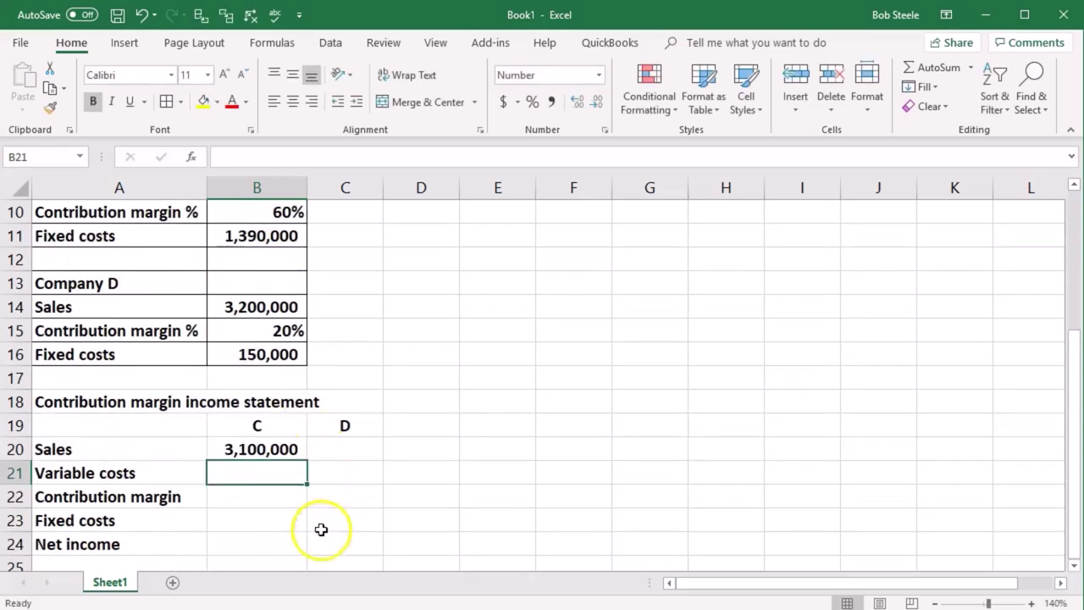
pyautogui.click(275, 504)
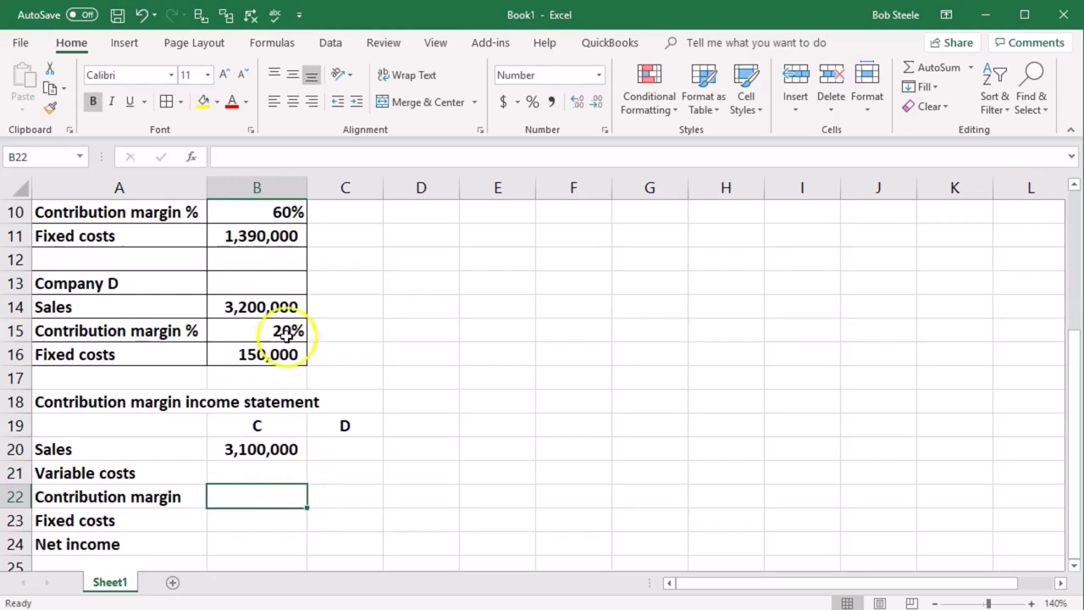
pyautogui.click(263, 215)
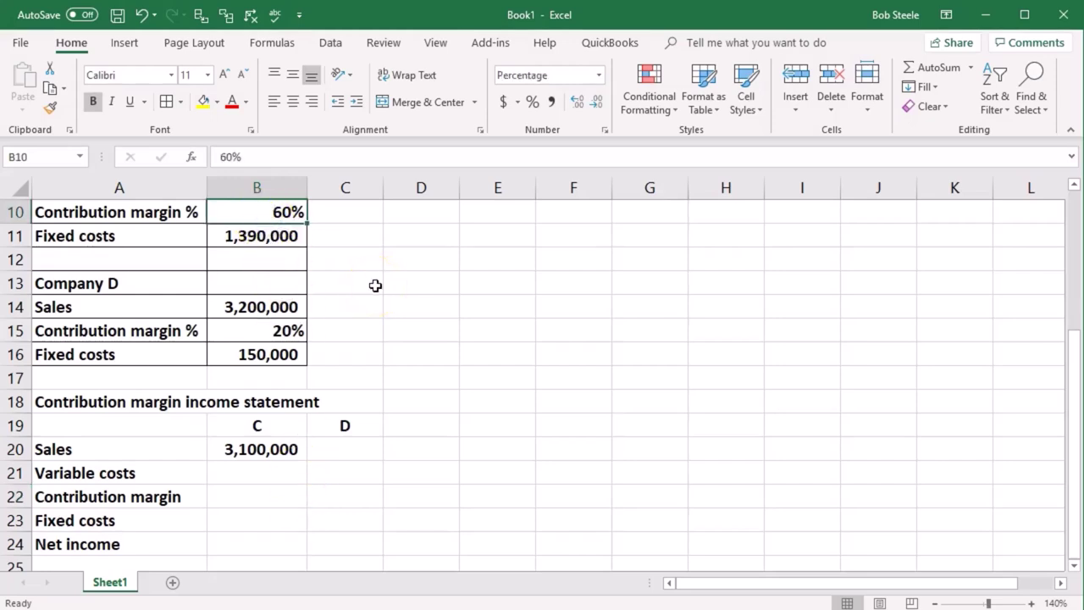
pyautogui.click(295, 451)
pyautogui.press('Down')
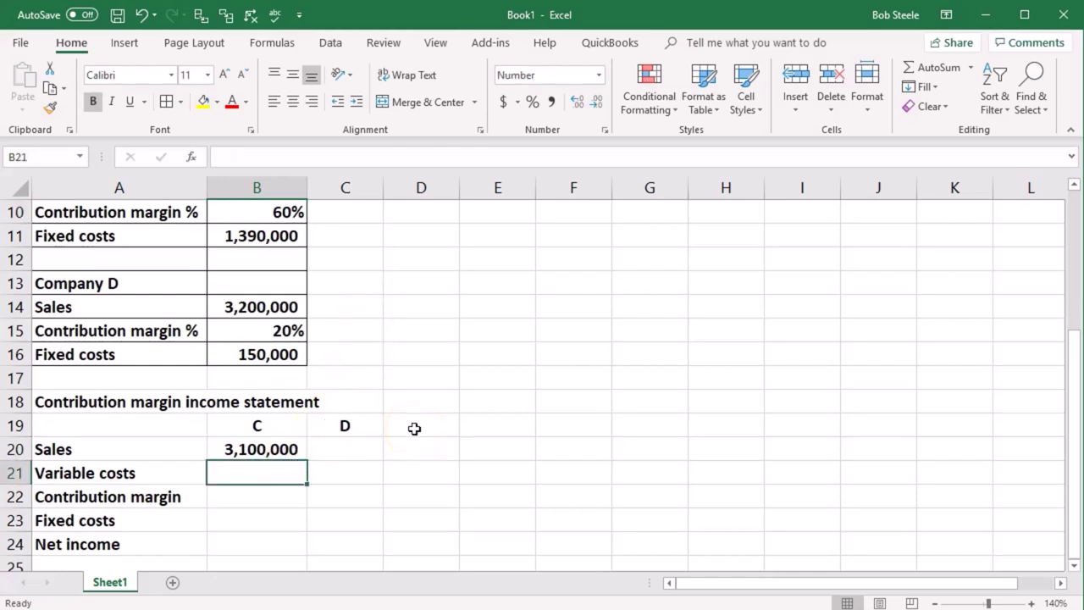
pyautogui.press('Down')
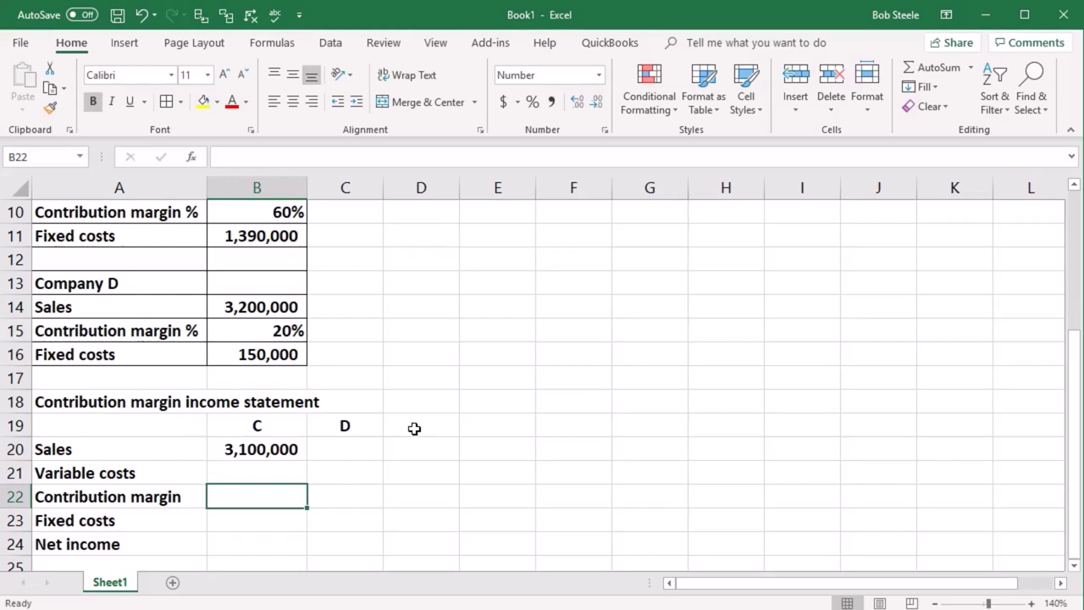
pyautogui.click(298, 486)
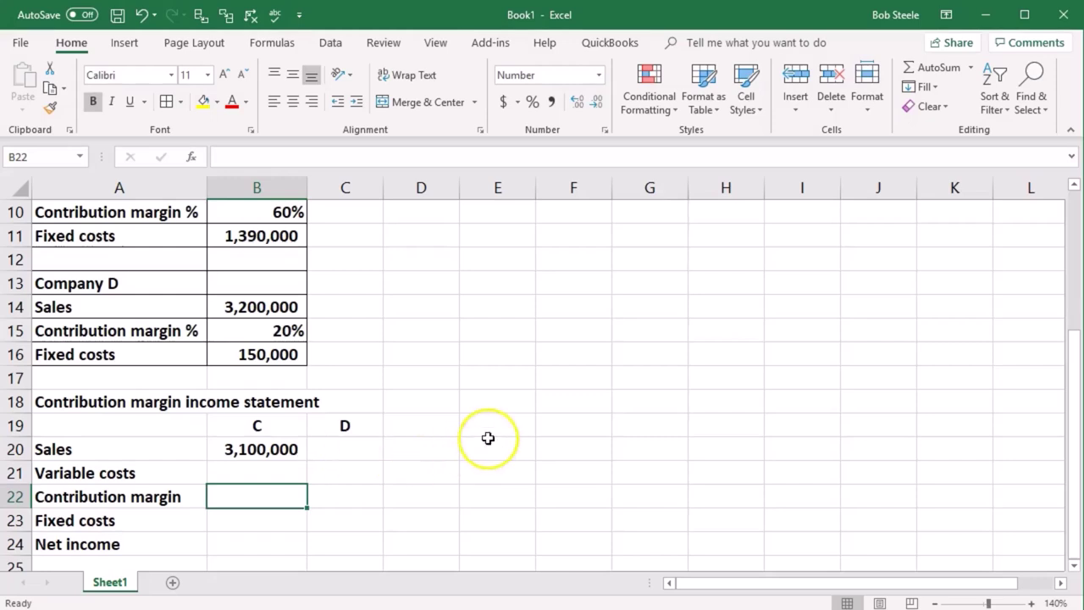
pyautogui.write('=')
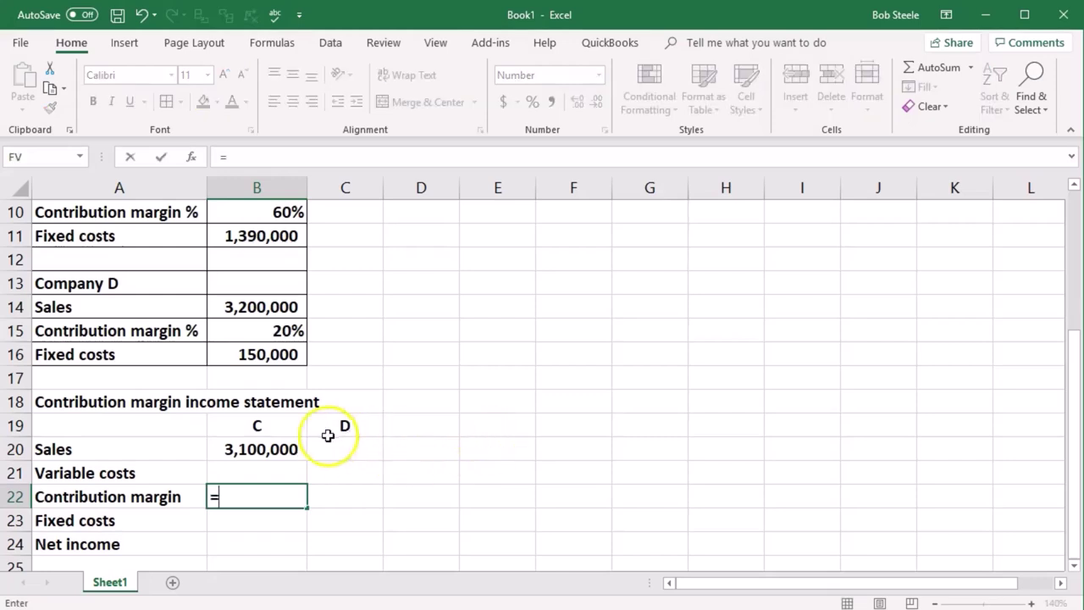
pyautogui.click(285, 447)
pyautogui.write('*')
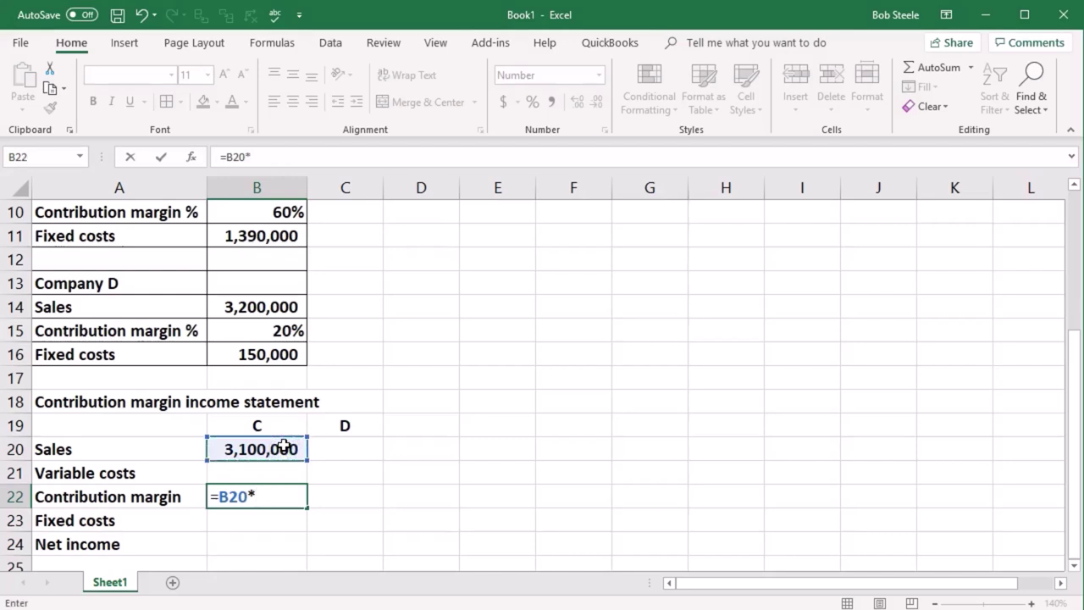
pyautogui.click(246, 213)
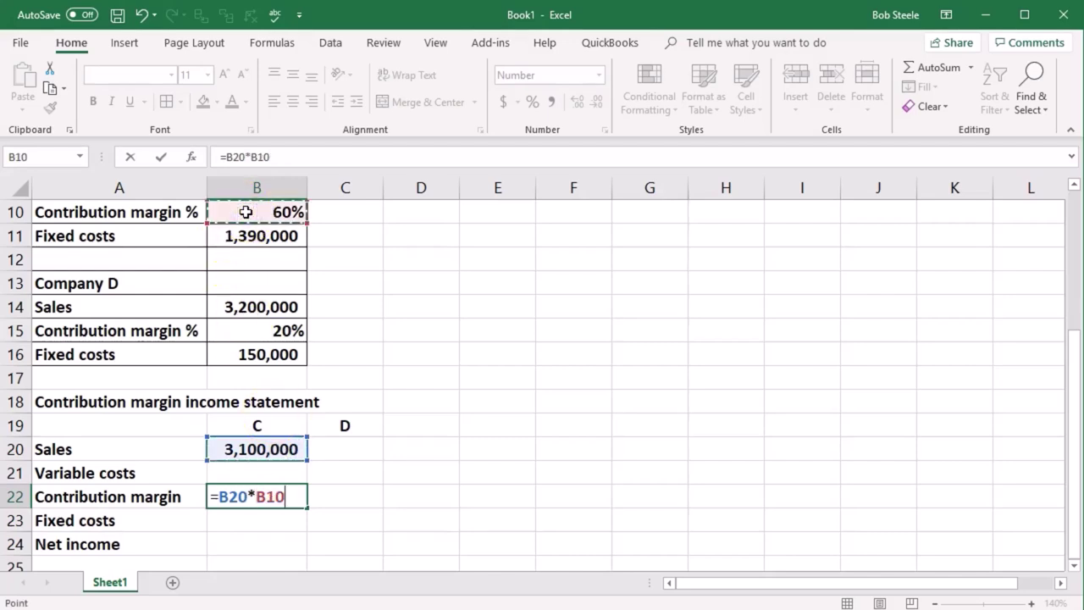
pyautogui.press('Return')
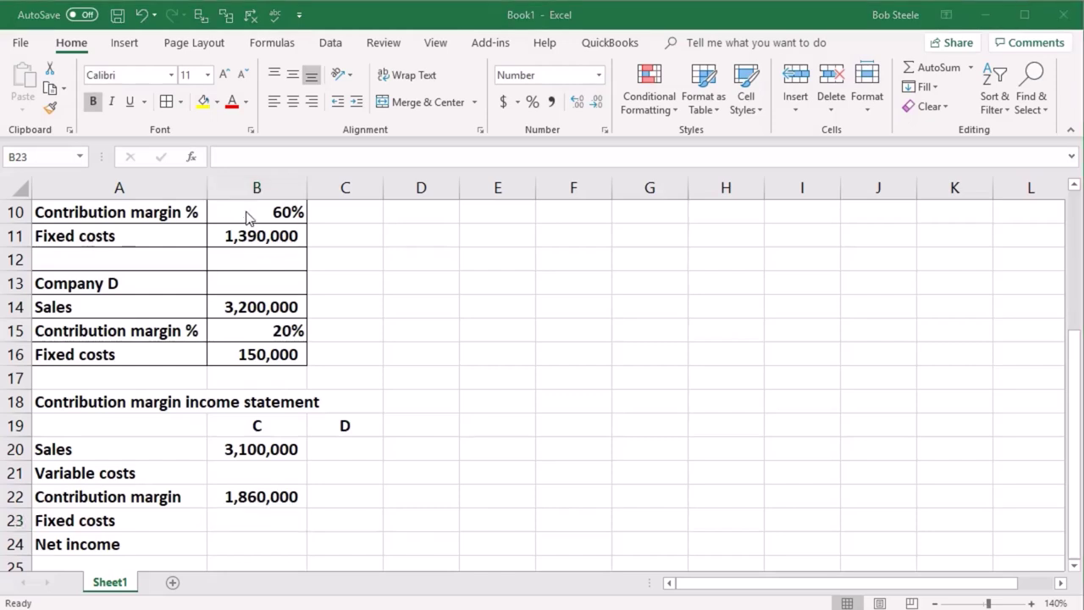
# Check Company C's contribution margin in Calculator by multiplying 3100000 by .6, and close Calculator
pyautogui.press('XF86Calculator')
pyautogui.moveTo(972, 144); pyautogui.dragTo(605, 158)
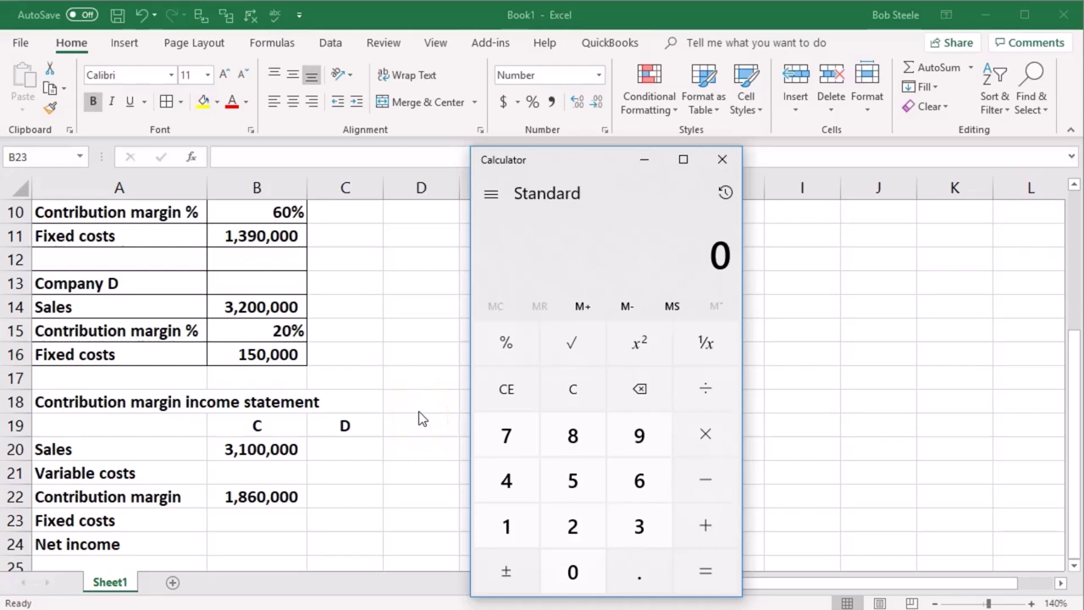
pyautogui.write('3100000')
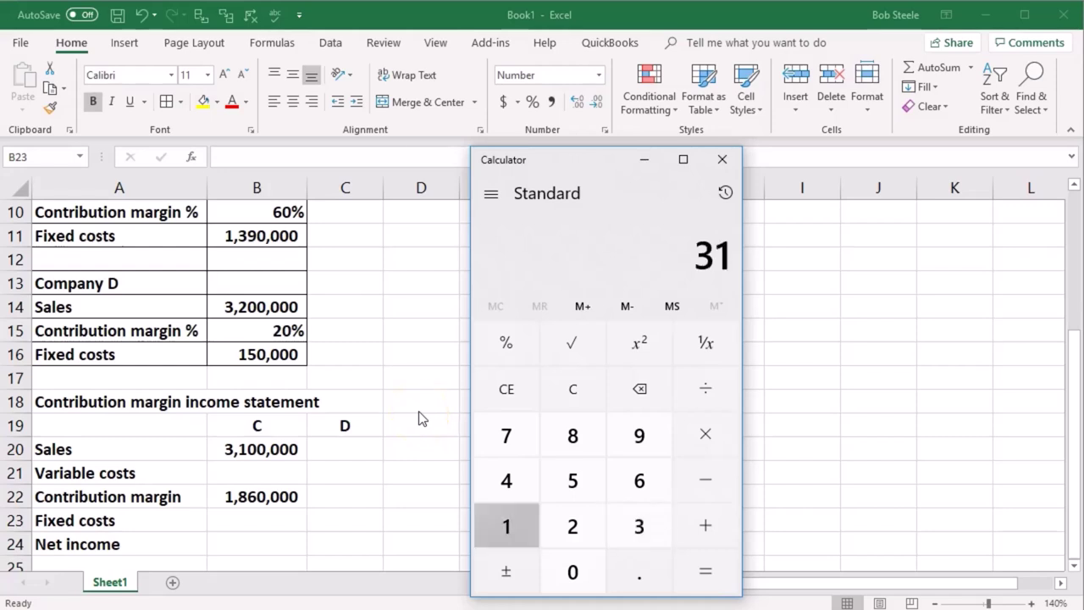
pyautogui.press('*')
pyautogui.write('.6')
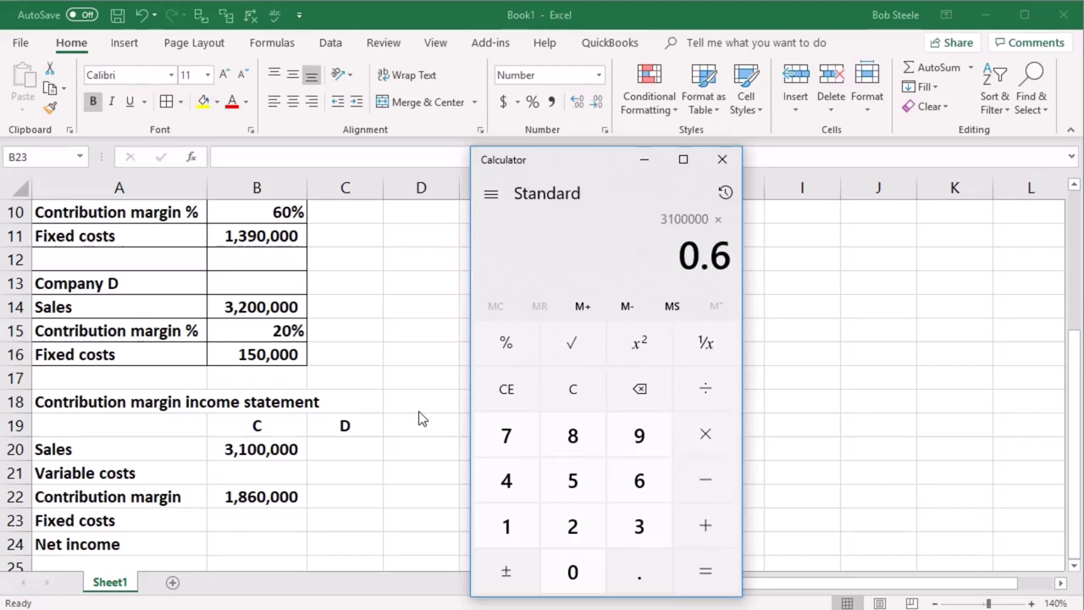
pyautogui.press('Return')
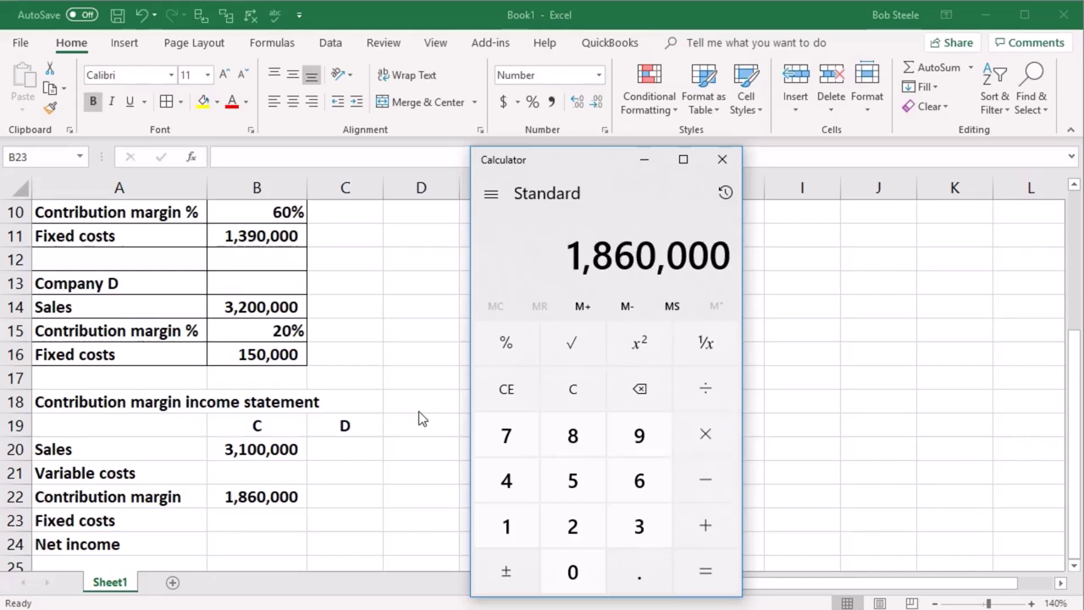
pyautogui.click(721, 159)
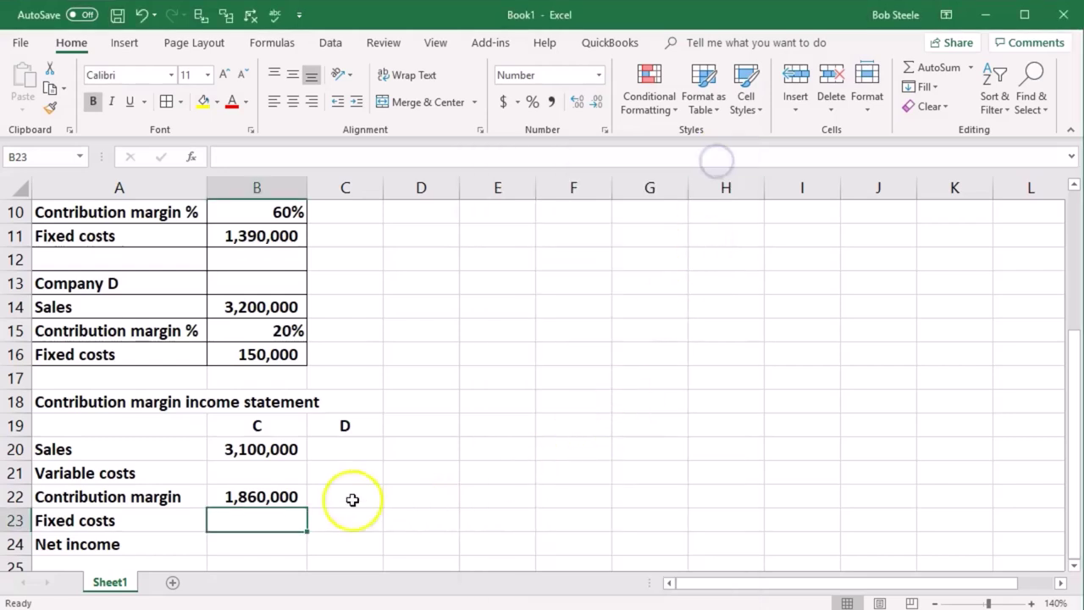
# Calculate Company C's variable costs in B21 as sales minus contribution margin with the formula =B20-B22
pyautogui.click(262, 472)
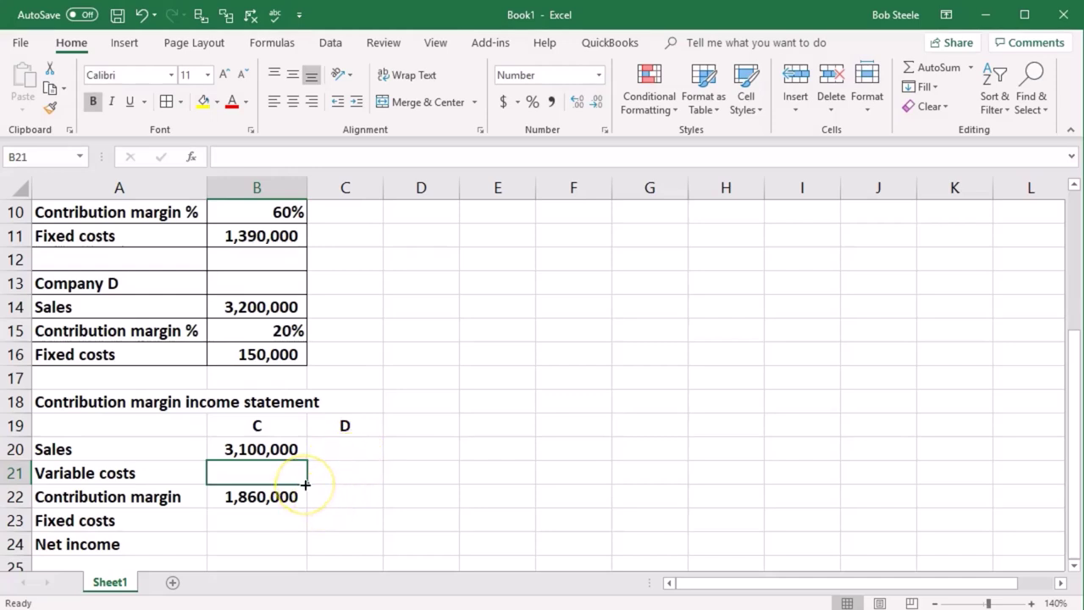
pyautogui.write('=')
pyautogui.press('Up')
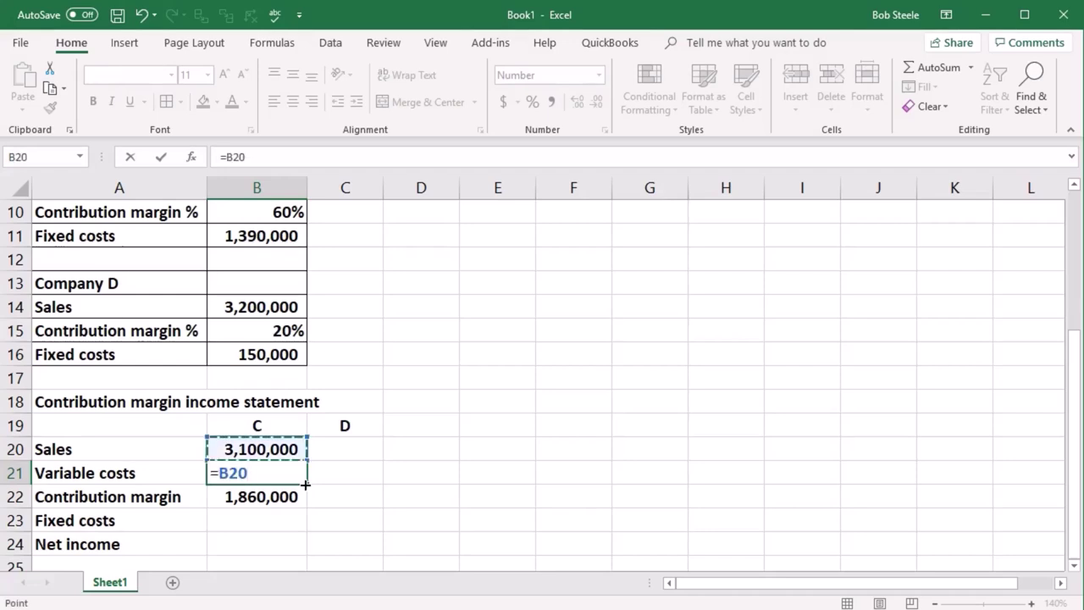
pyautogui.write('-')
pyautogui.click(269, 497)
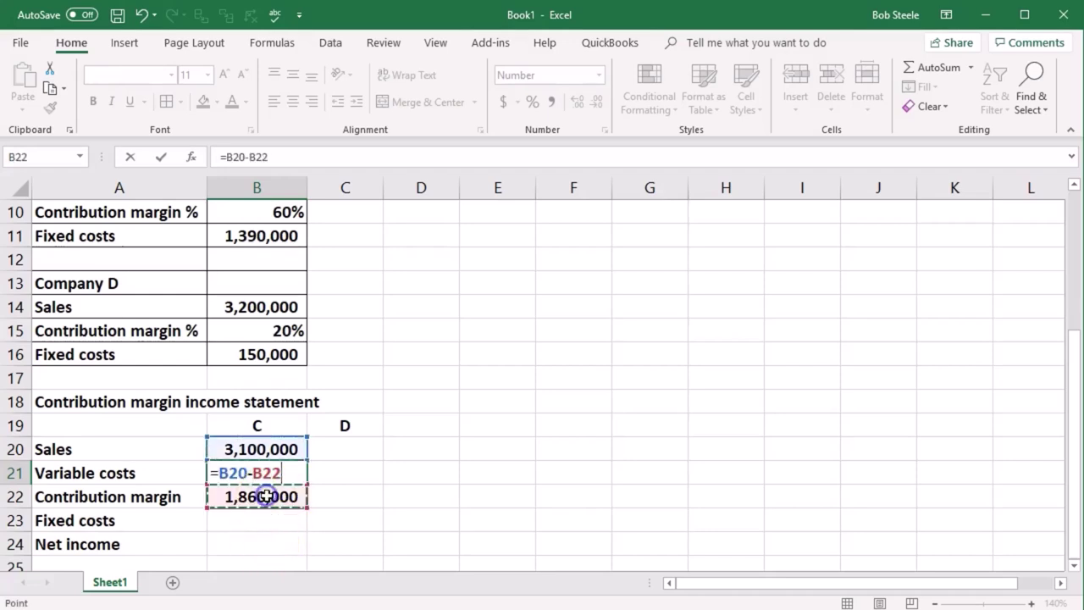
pyautogui.press('Return')
# Check Company C's variable costs in Calculator by subtracting 1860000 from 3100000, and close Calculator
pyautogui.press('XF86Calculator')
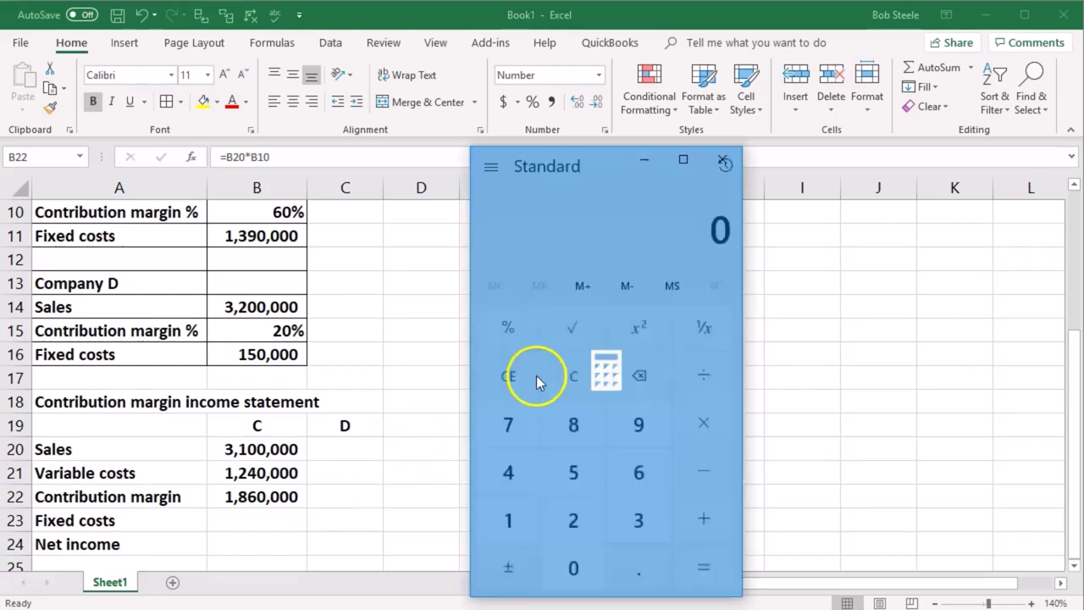
pyautogui.write('3100000')
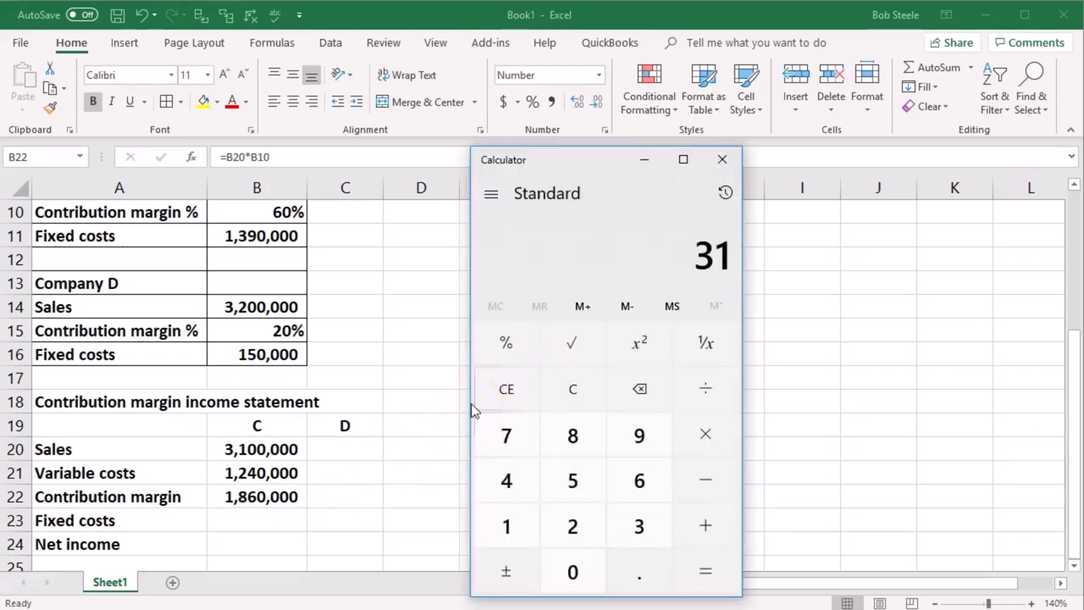
pyautogui.press('-')
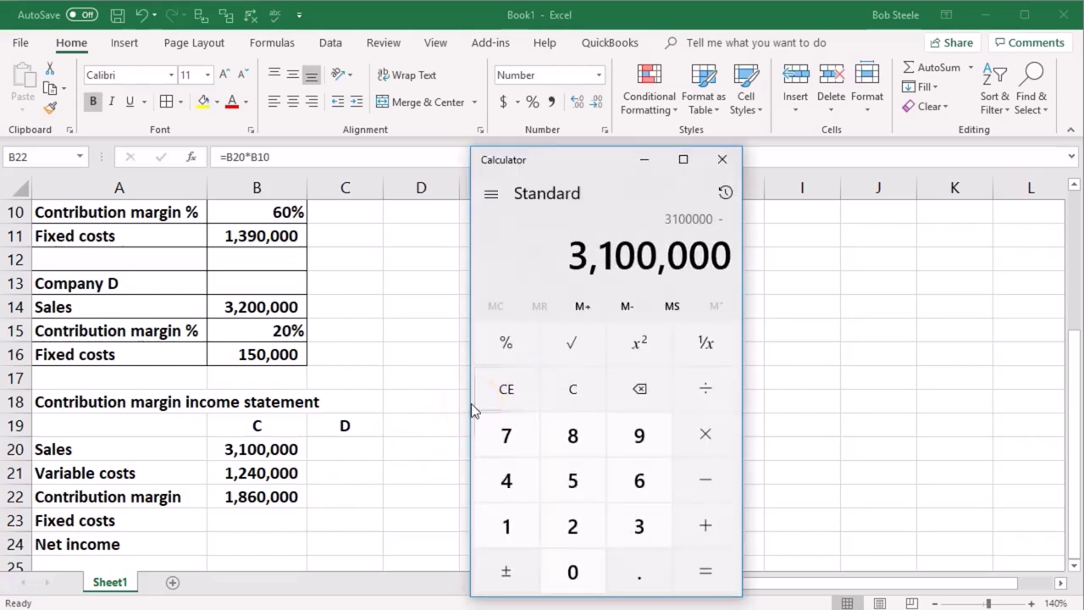
pyautogui.write('1,860,')
pyautogui.write('000')
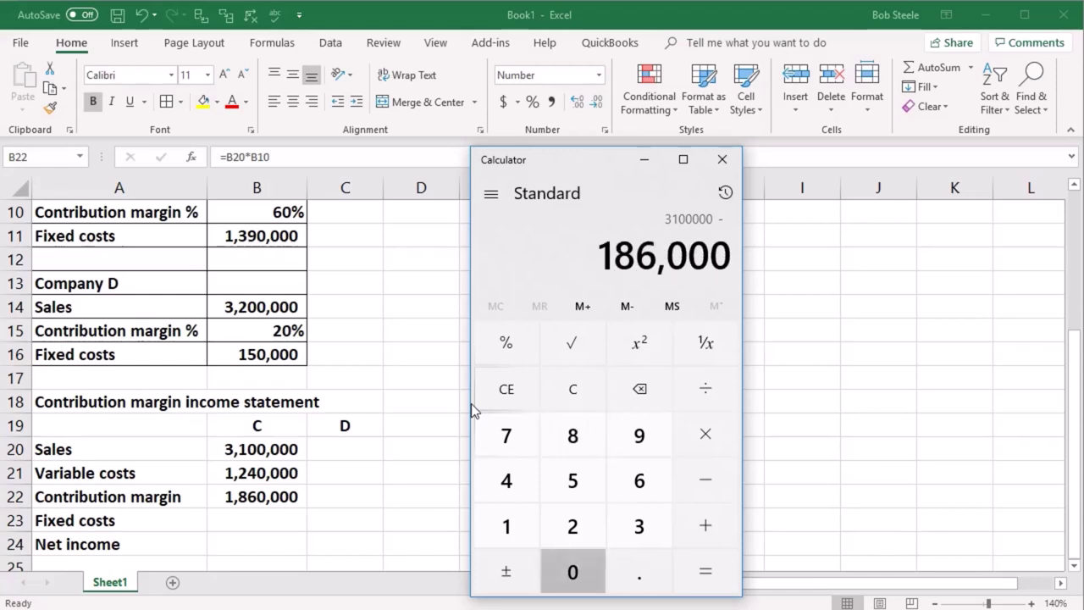
pyautogui.press('Return')
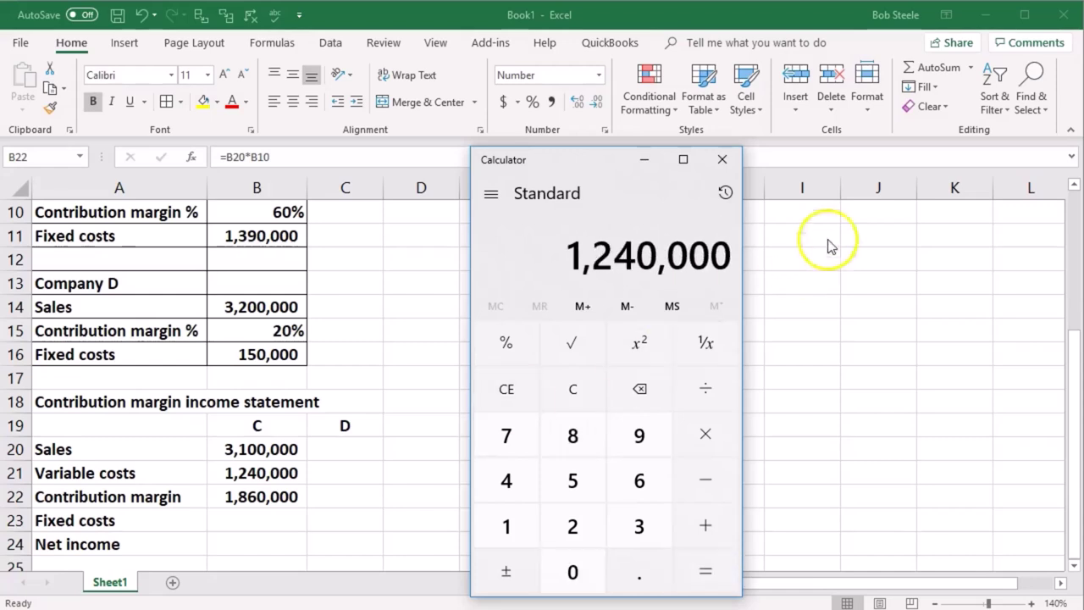
pyautogui.click(723, 159)
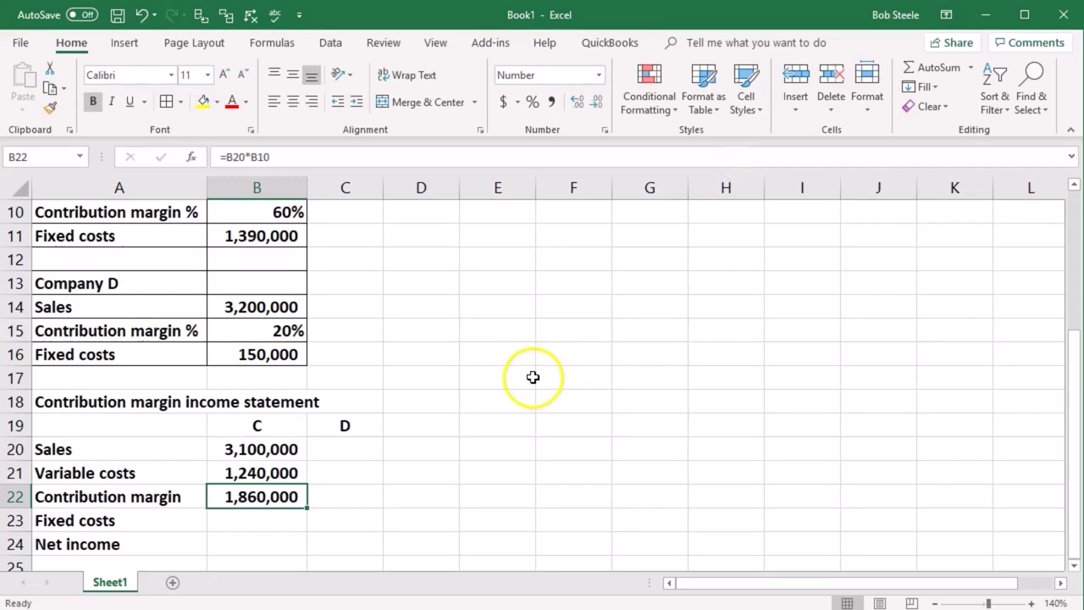
# Check Company C's contribution margin in Calculator as sales less variable costs, subtracting 1240000 from 3100000
pyautogui.press('XF86Calculator')
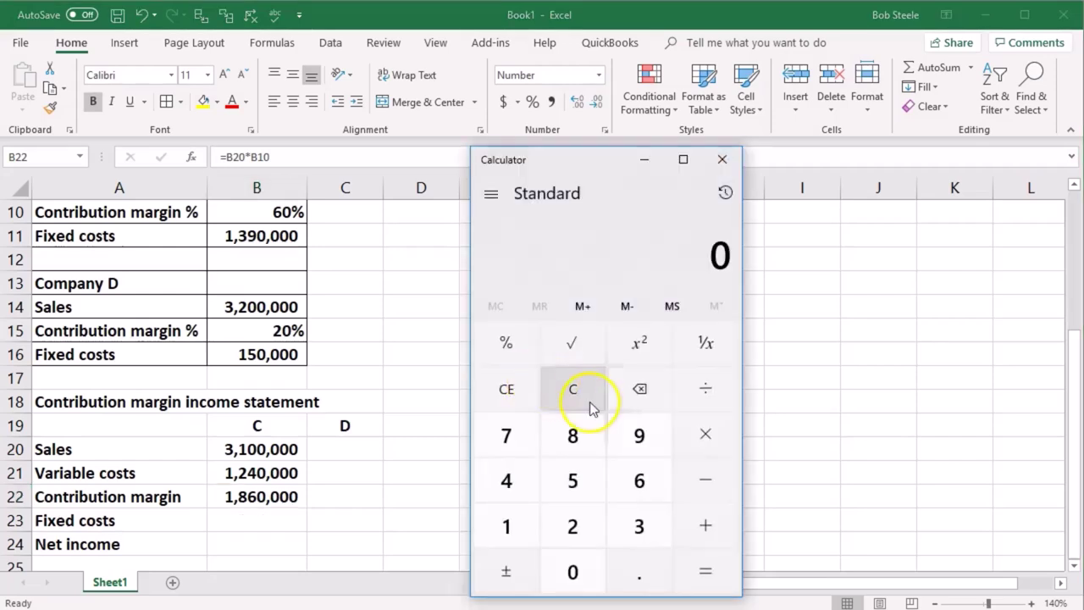
pyautogui.write('3100000')
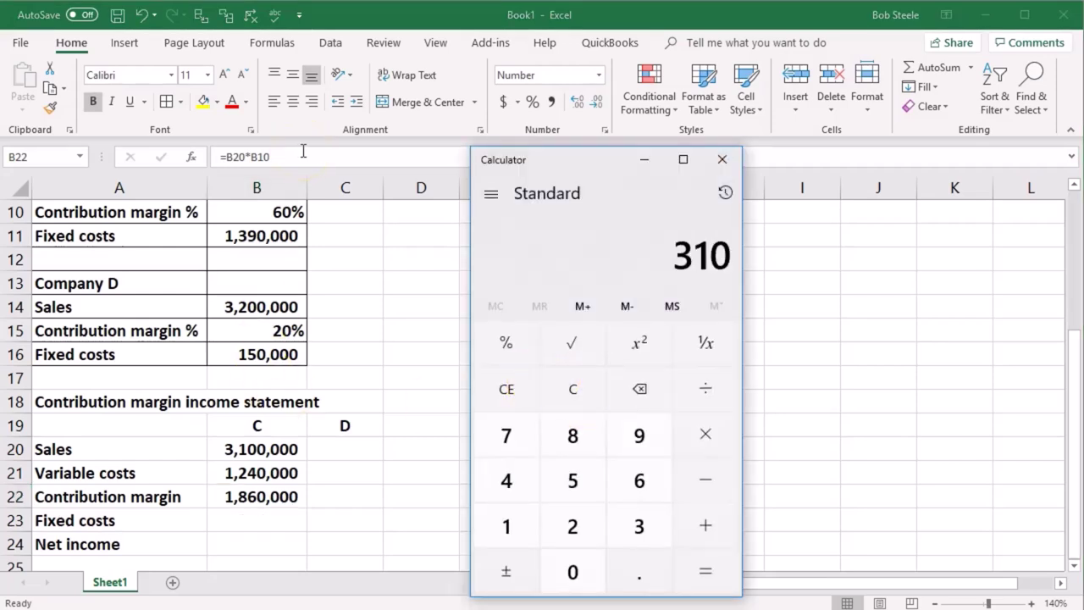
pyautogui.press('-')
pyautogui.write('1,240,00')
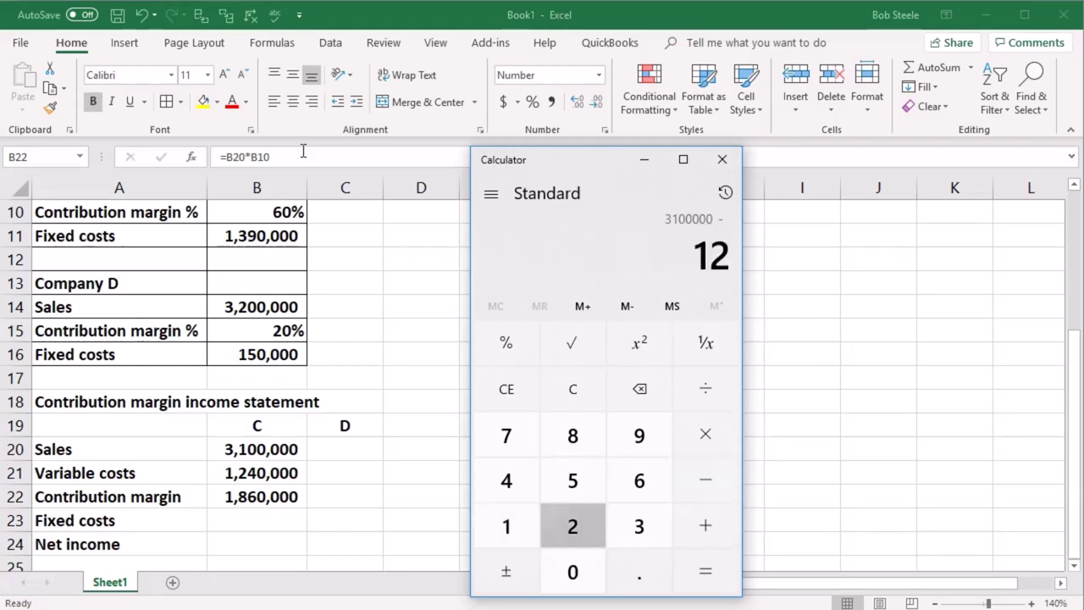
pyautogui.write('0')
pyautogui.press('Return')
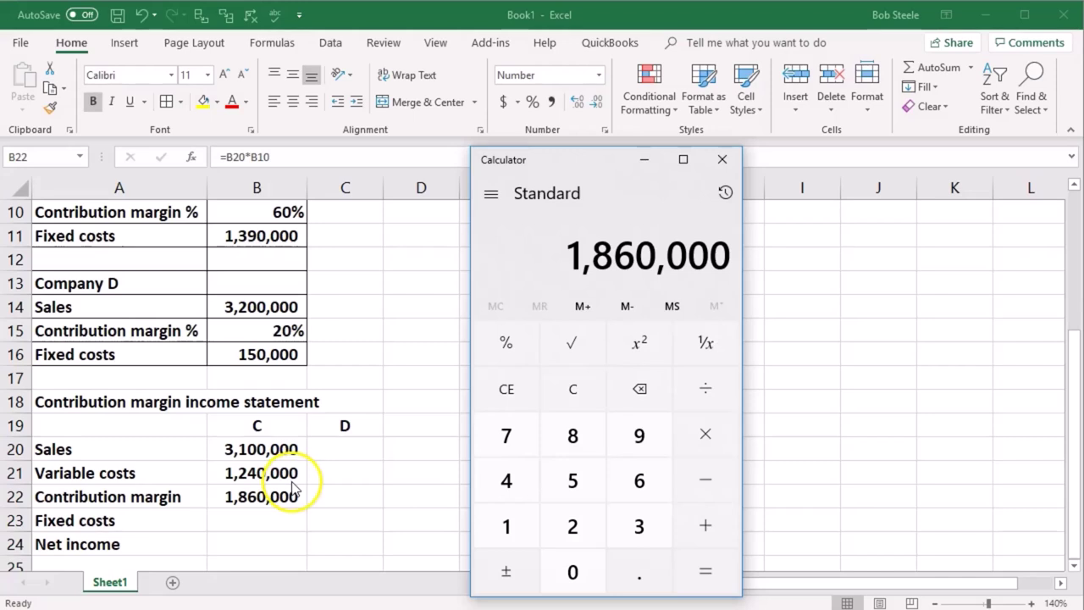
# Divide the calculated contribution margin by sales of 3100000 to check the margin ratio, and return to the Excel sheet
pyautogui.click(701, 390)
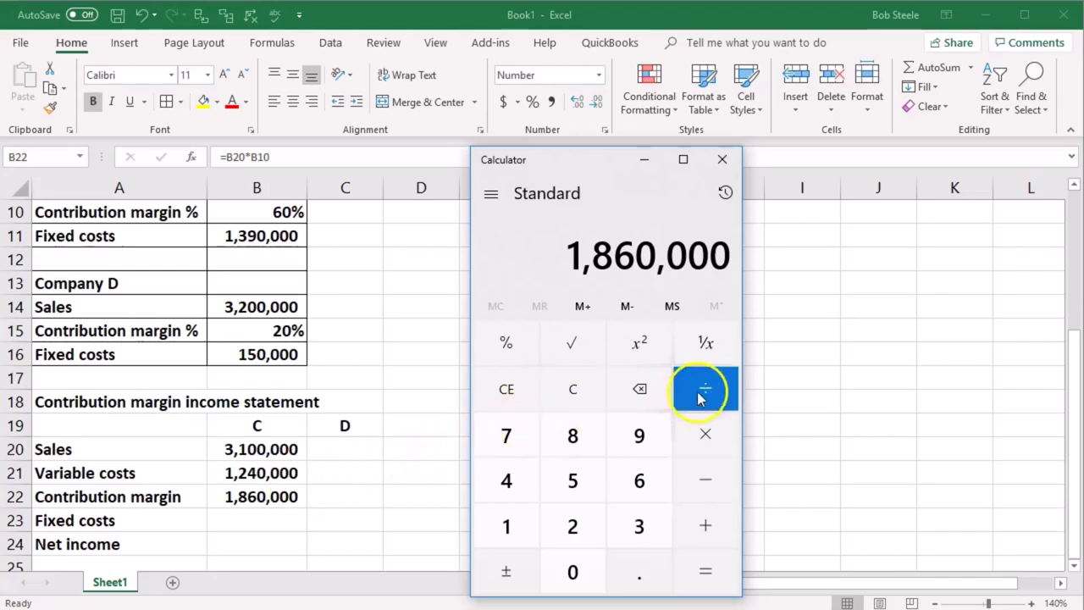
pyautogui.write('3100000')
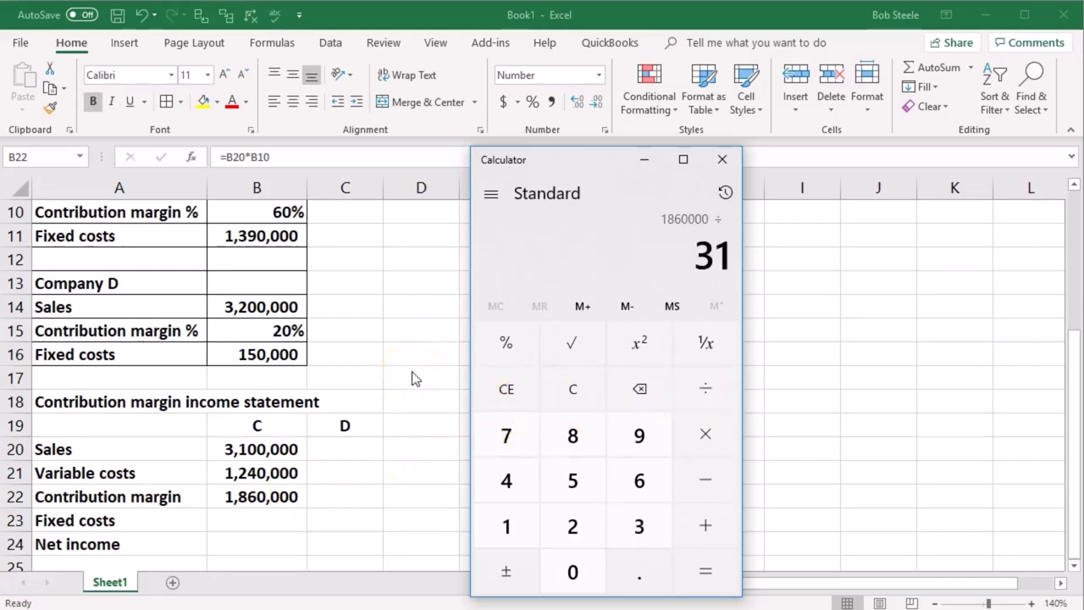
pyautogui.press('Return')
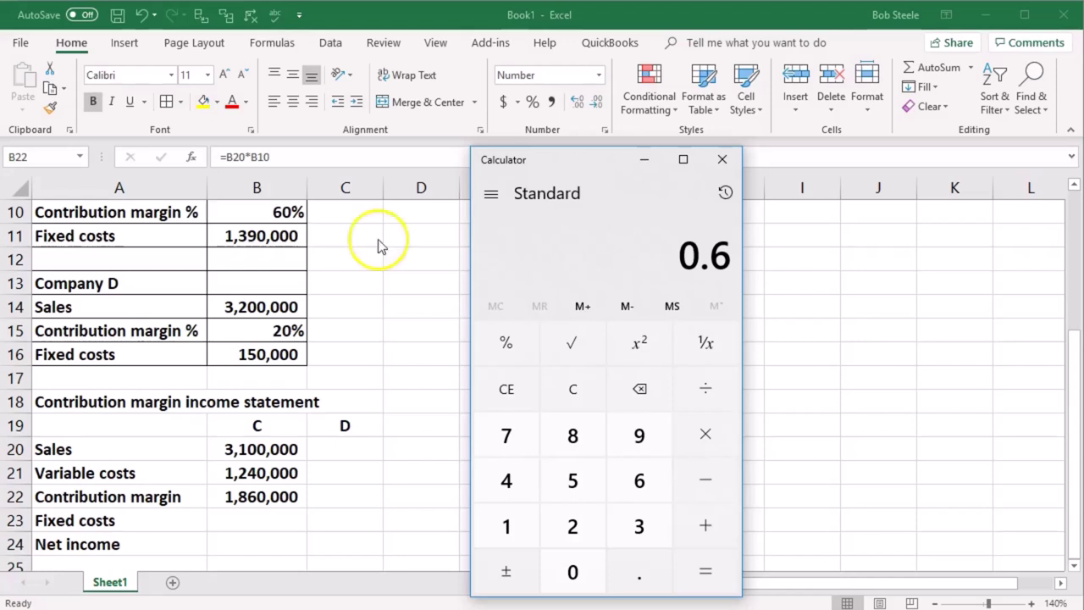
pyautogui.click(726, 169)
pyautogui.click(610, 309)
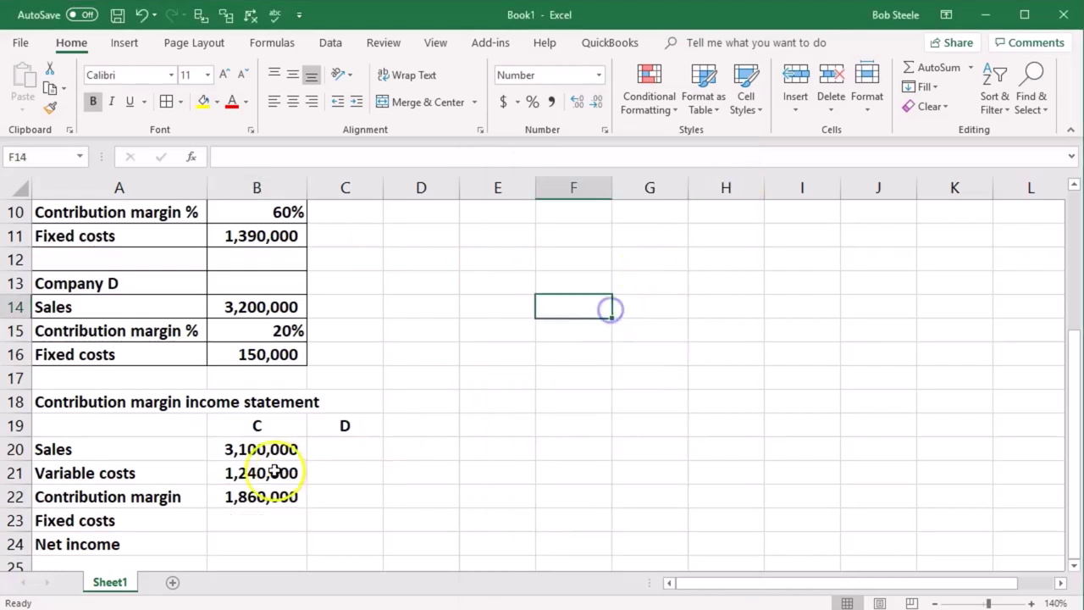
# Underline Company C's variable costs amount in B21
pyautogui.click(266, 473)
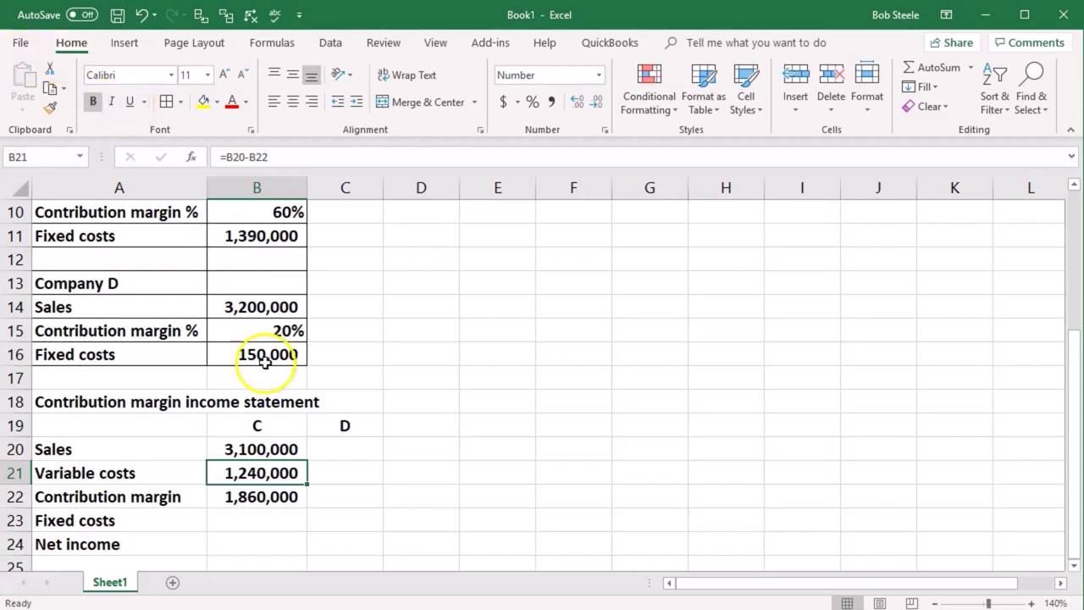
pyautogui.click(129, 102)
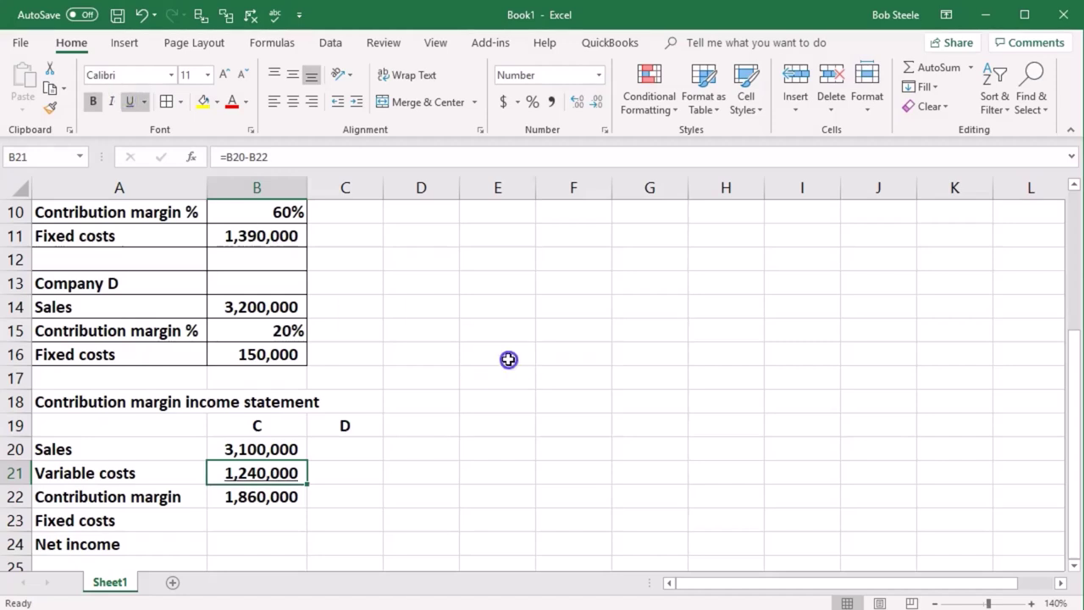
pyautogui.click(504, 358)
# Link Company C's income statement fixed costs in B23 to its fixed costs figure with the formula =B11
pyautogui.click(280, 525)
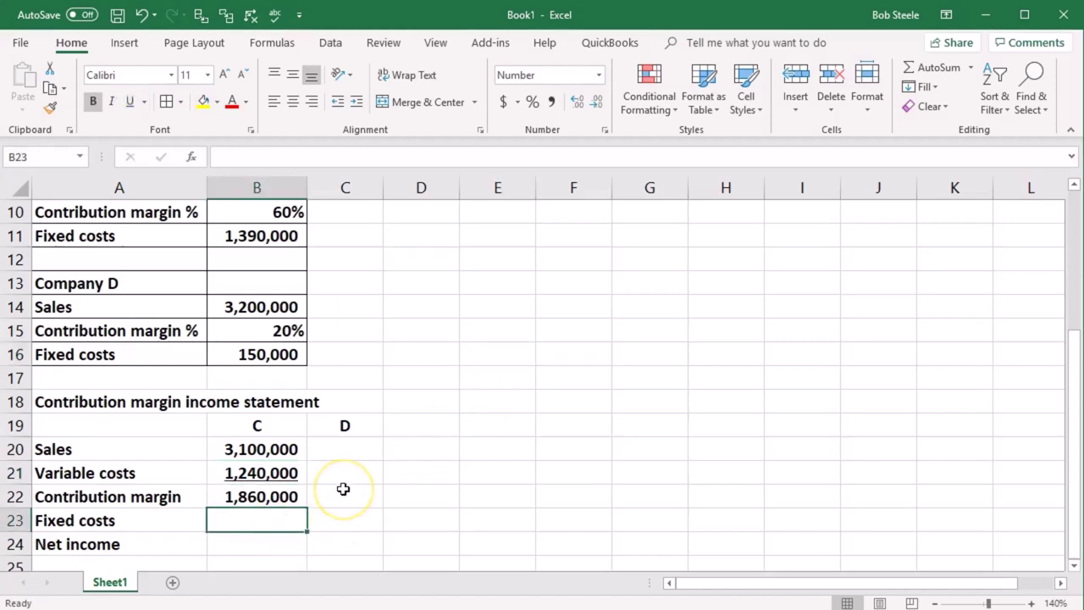
pyautogui.write('=')
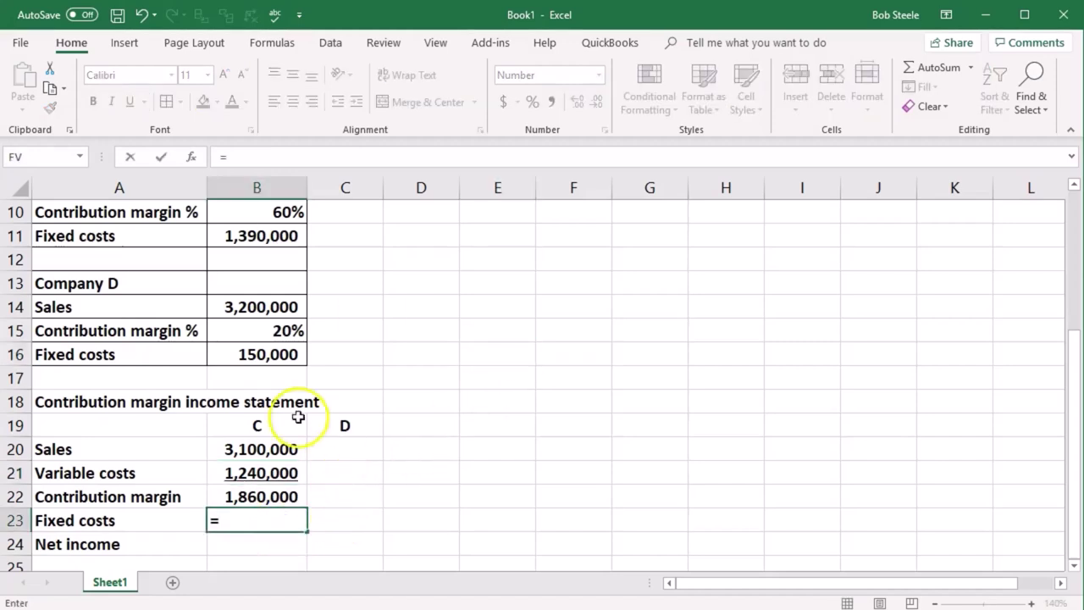
pyautogui.click(249, 238)
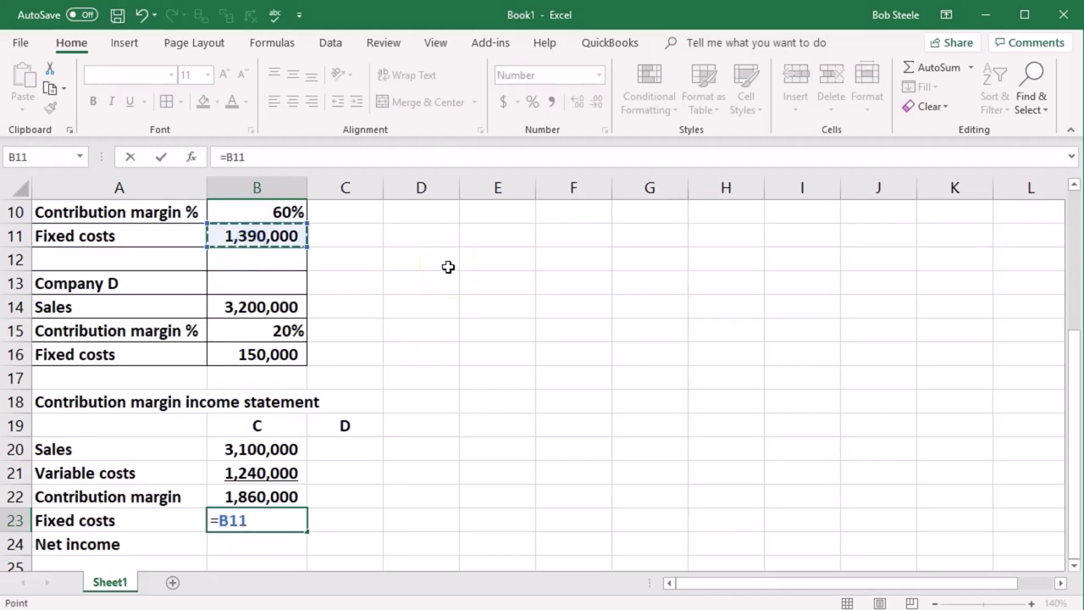
pyautogui.press('Return')
# Calculate Company C's net income in B24 as contribution margin minus fixed costs with the formula =B22-B23
pyautogui.scroll(-1, 448, 267)
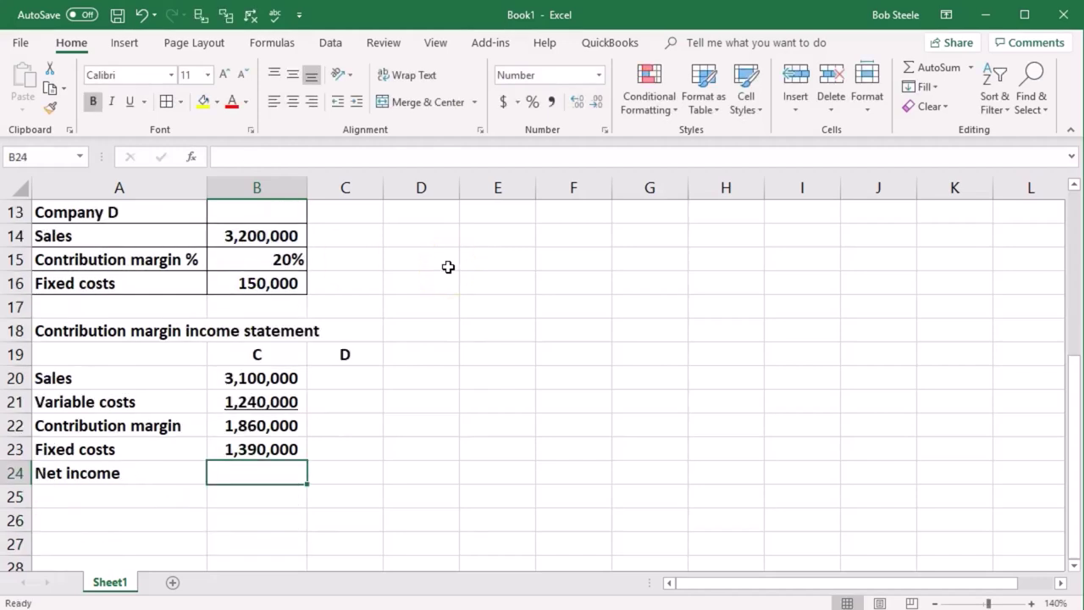
pyautogui.write('=')
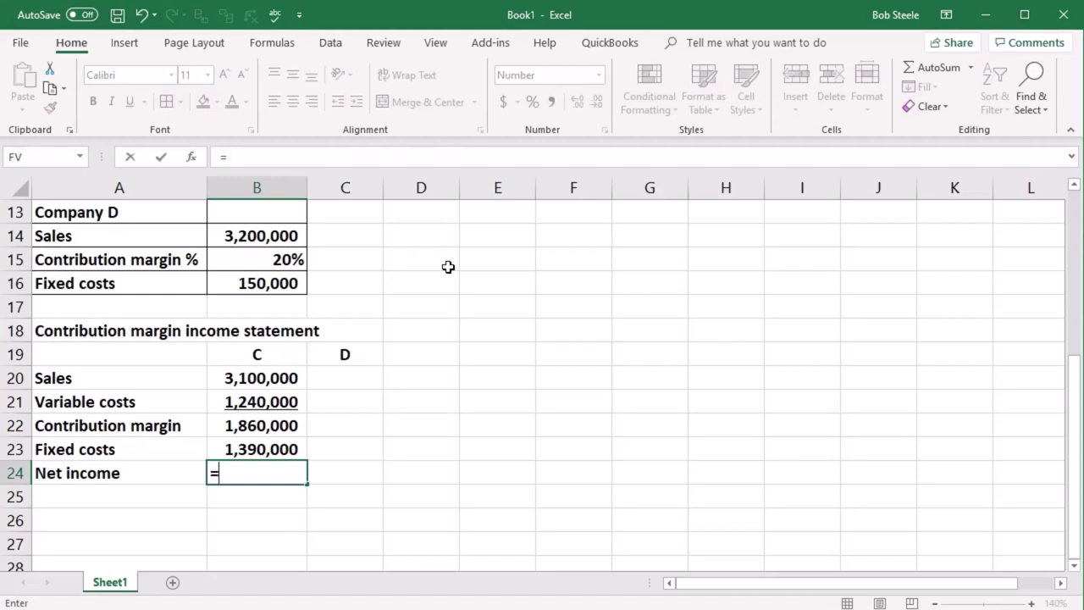
pyautogui.click(266, 428)
pyautogui.write('-')
pyautogui.click(263, 449)
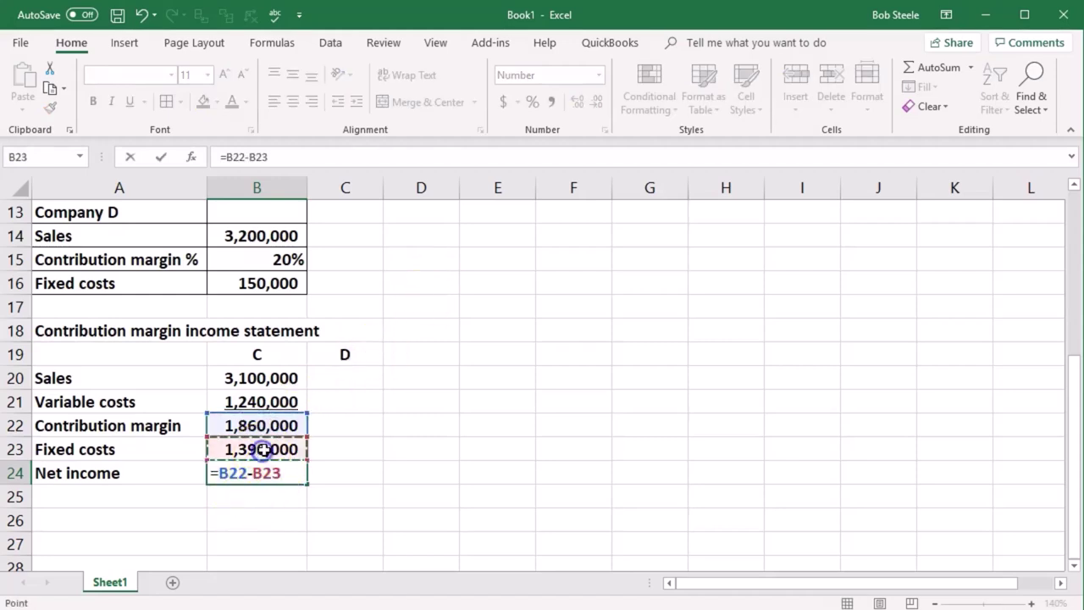
pyautogui.press('Return')
pyautogui.click(264, 472)
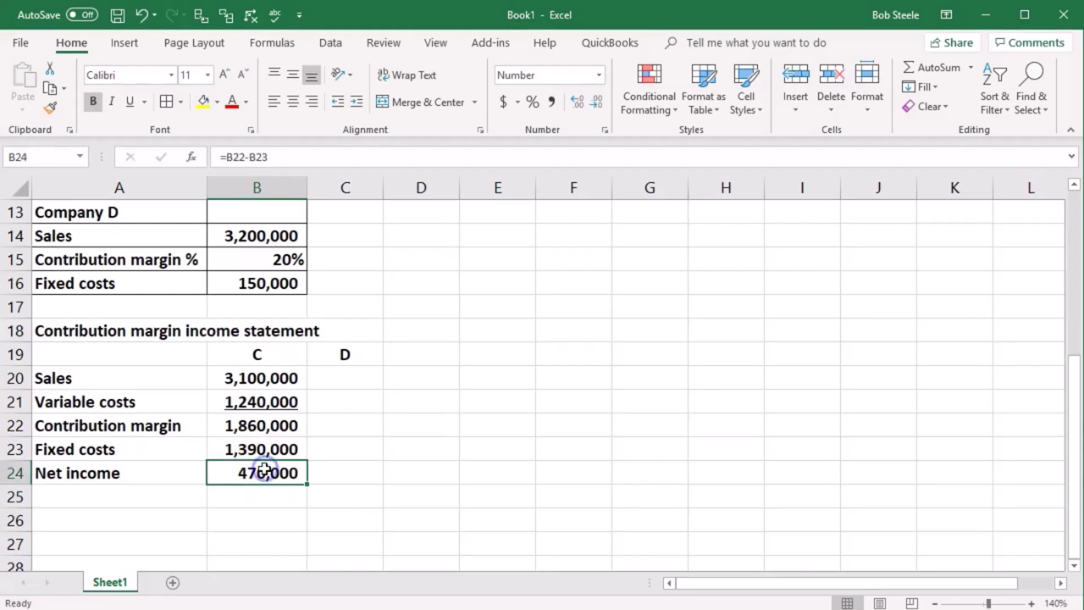
# Underline Company C's fixed costs in B23 and apply a double underline to its net income in B24
pyautogui.click(264, 453)
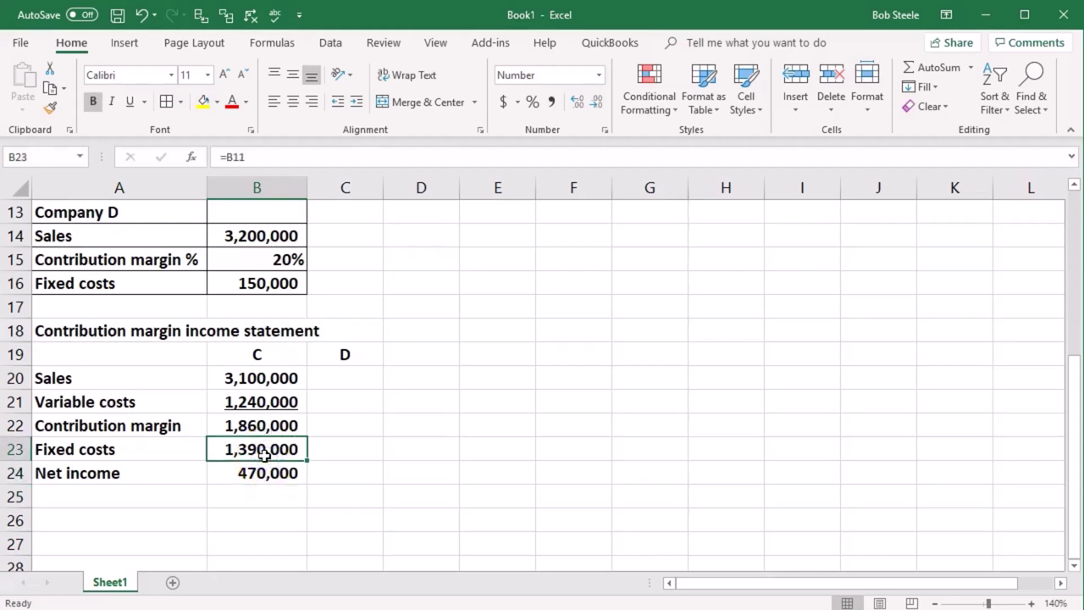
pyautogui.click(130, 100)
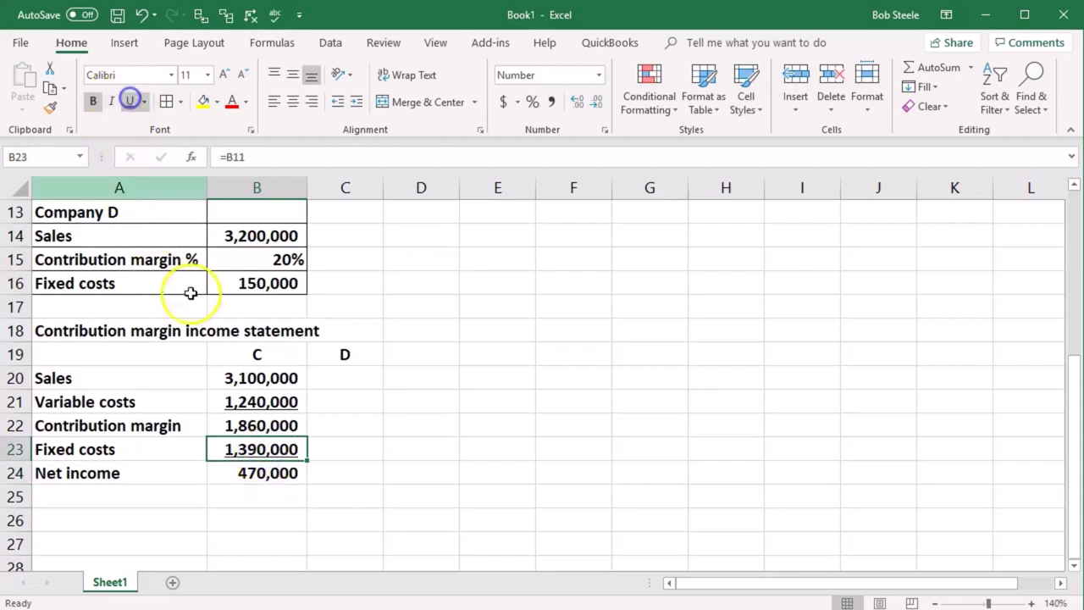
pyautogui.click(244, 472)
pyautogui.click(144, 101)
pyautogui.click(148, 144)
pyautogui.click(496, 480)
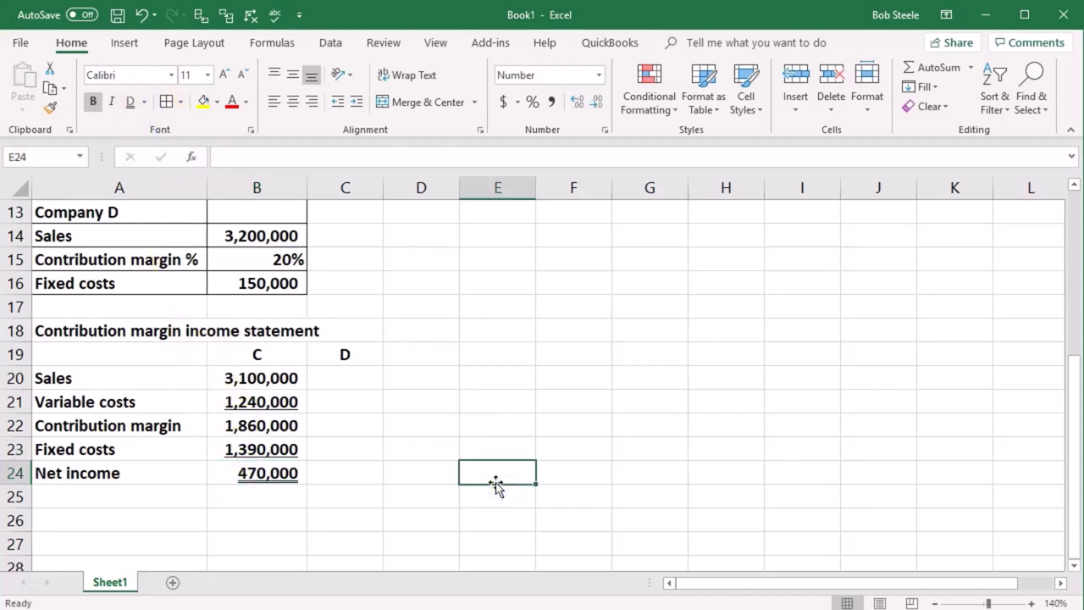
pyautogui.scroll(1, 496, 486)
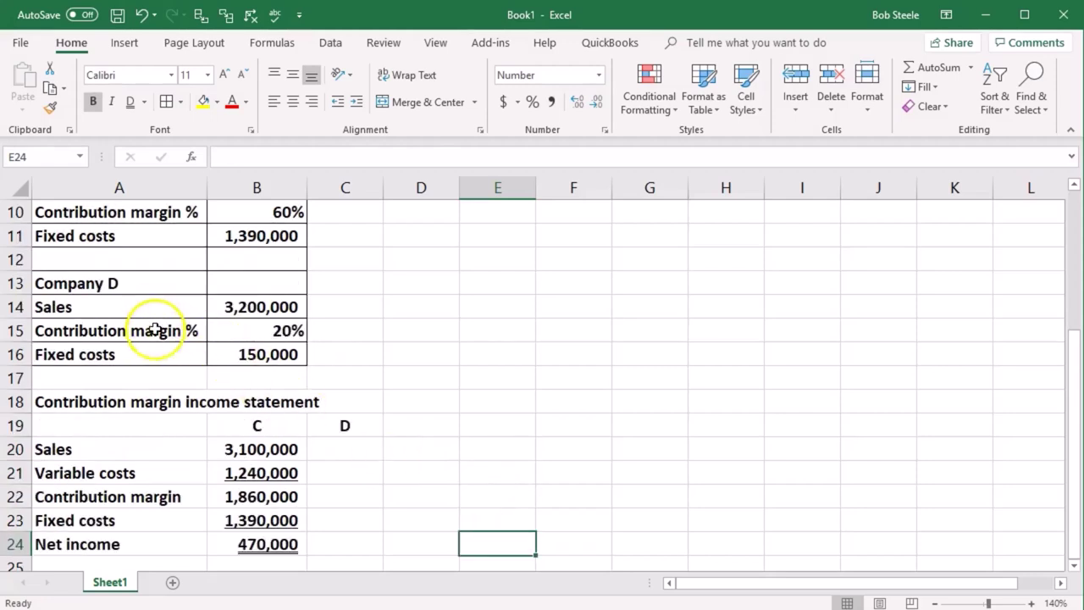
# Link Company D's income statement sales in C20 to its sales figure with the formula =B14
pyautogui.click(346, 448)
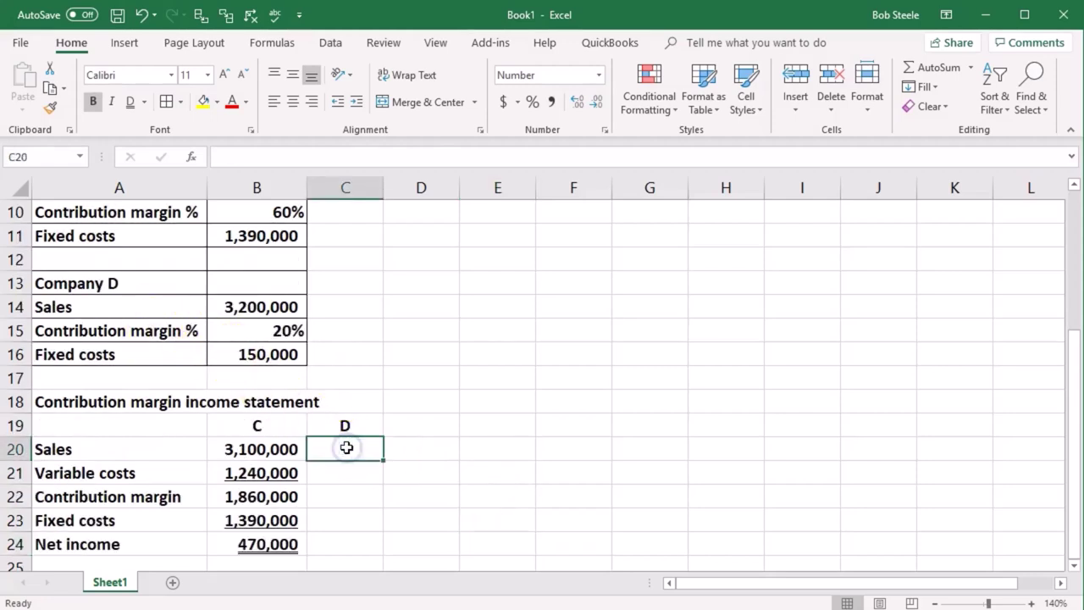
pyautogui.write('=')
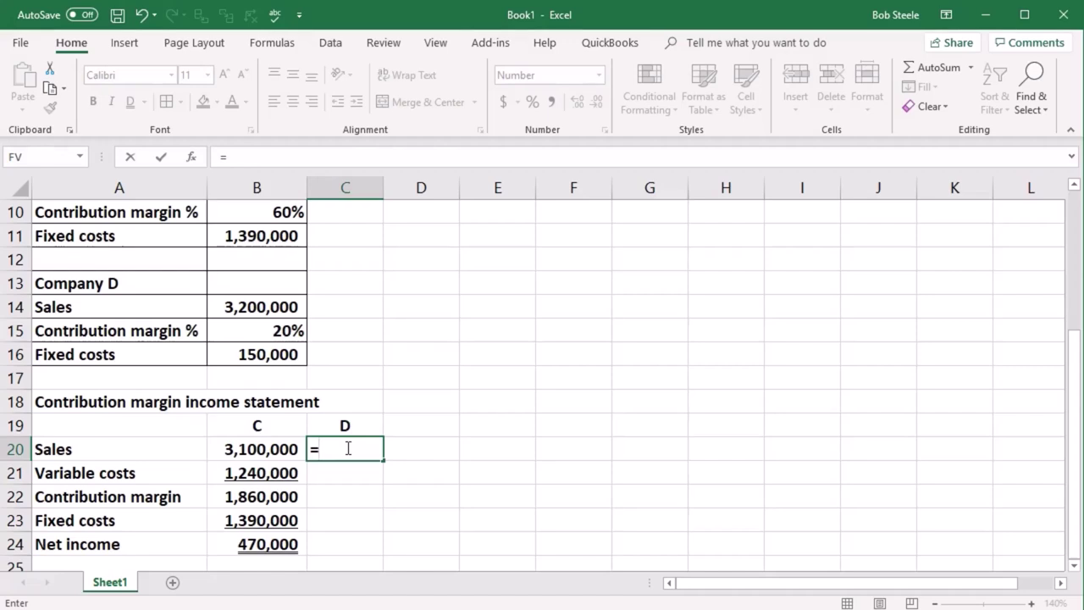
pyautogui.click(270, 307)
pyautogui.press('Return')
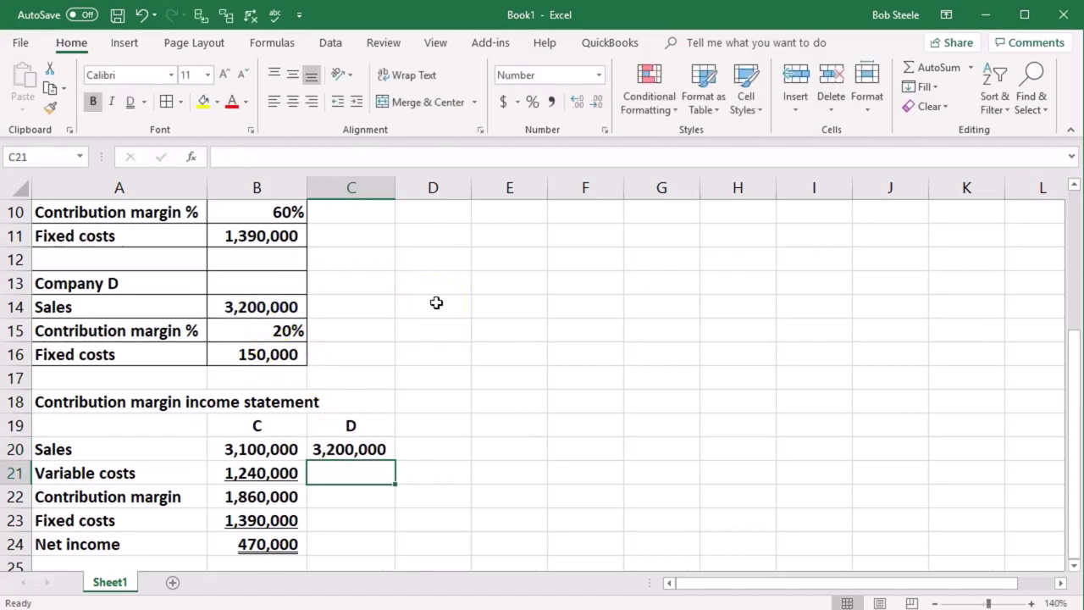
# Calculate Company D's contribution margin in C22 as sales times its contribution margin percentage with the formula =C20*B15
pyautogui.press('Down')
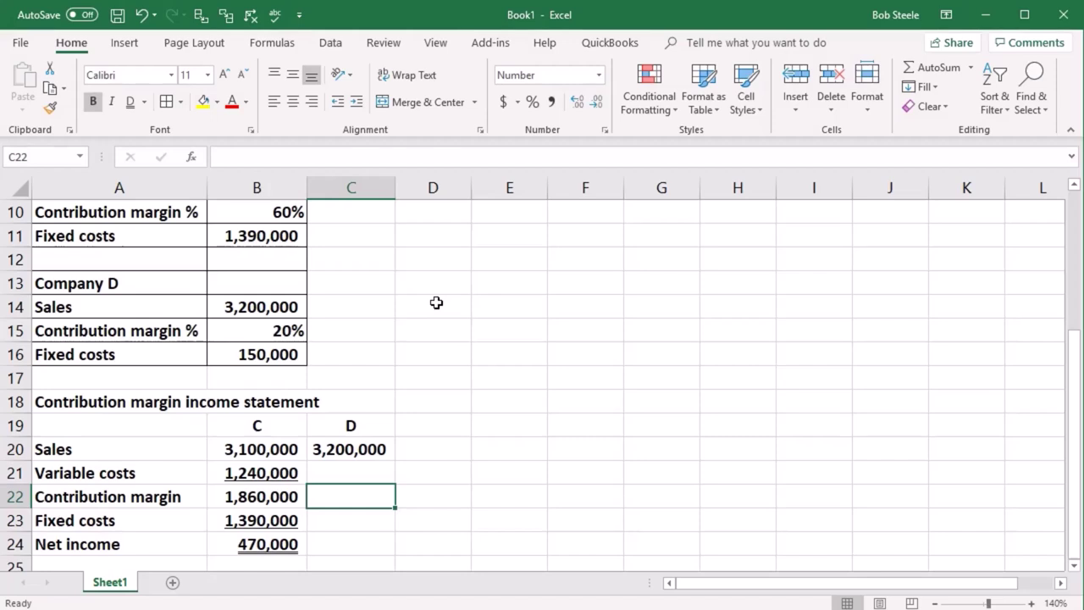
pyautogui.write('=')
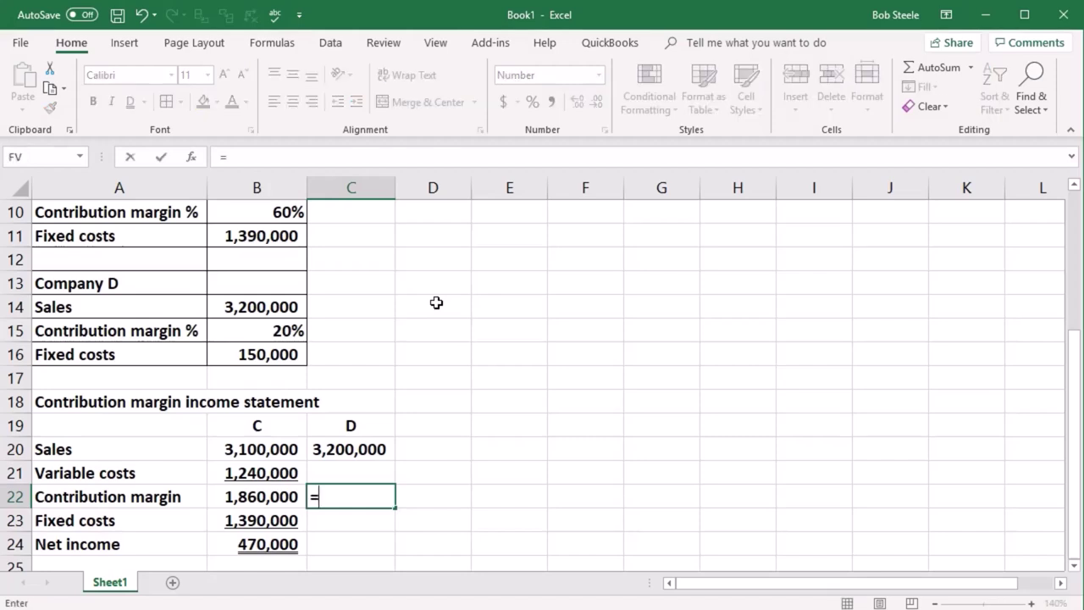
pyautogui.click(374, 450)
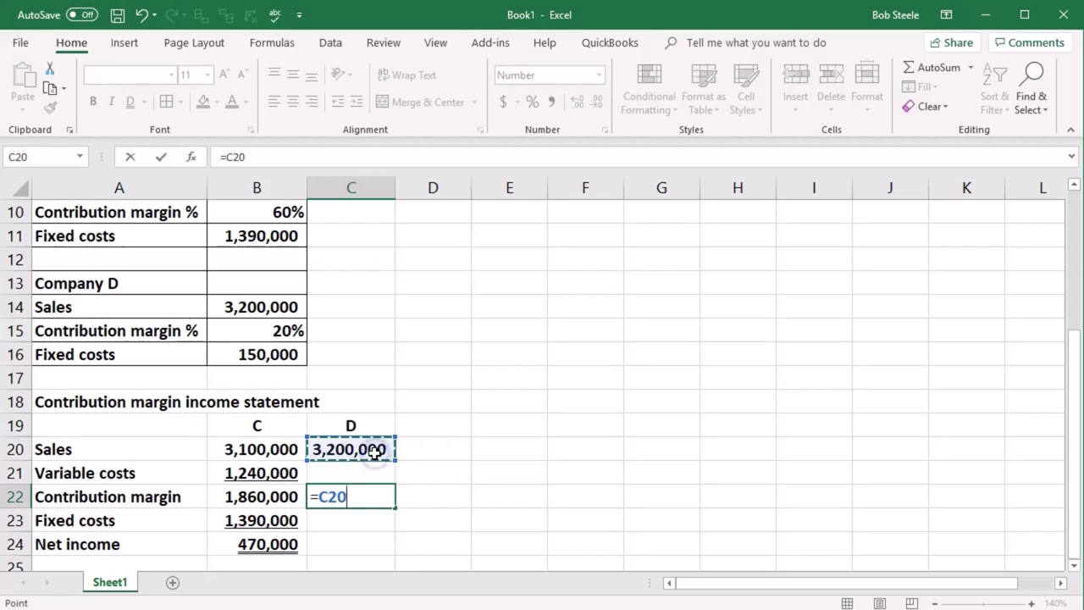
pyautogui.write('*')
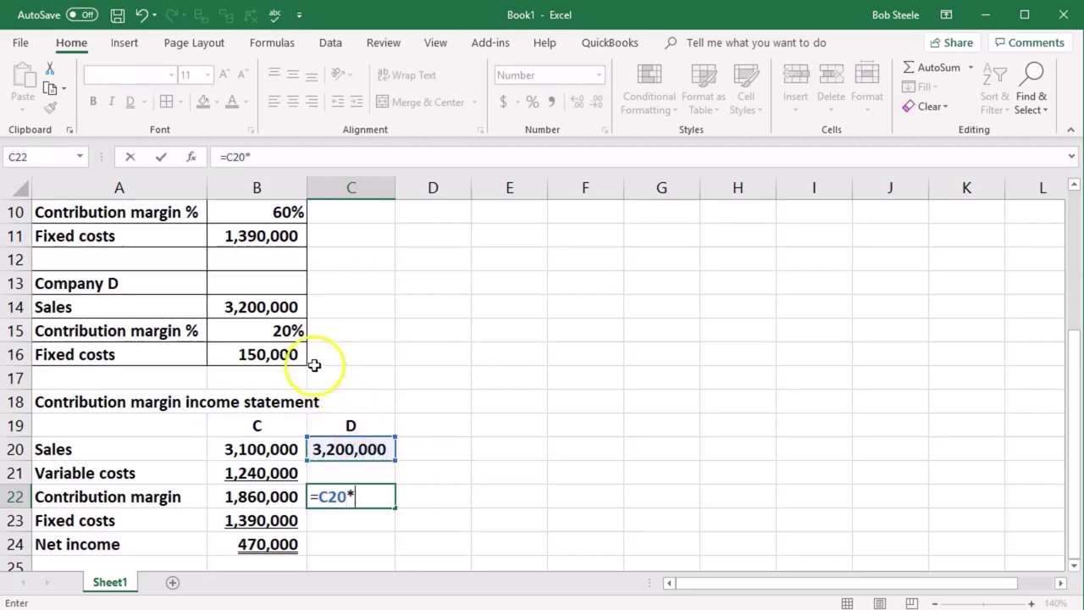
pyautogui.click(287, 336)
pyautogui.press('Return')
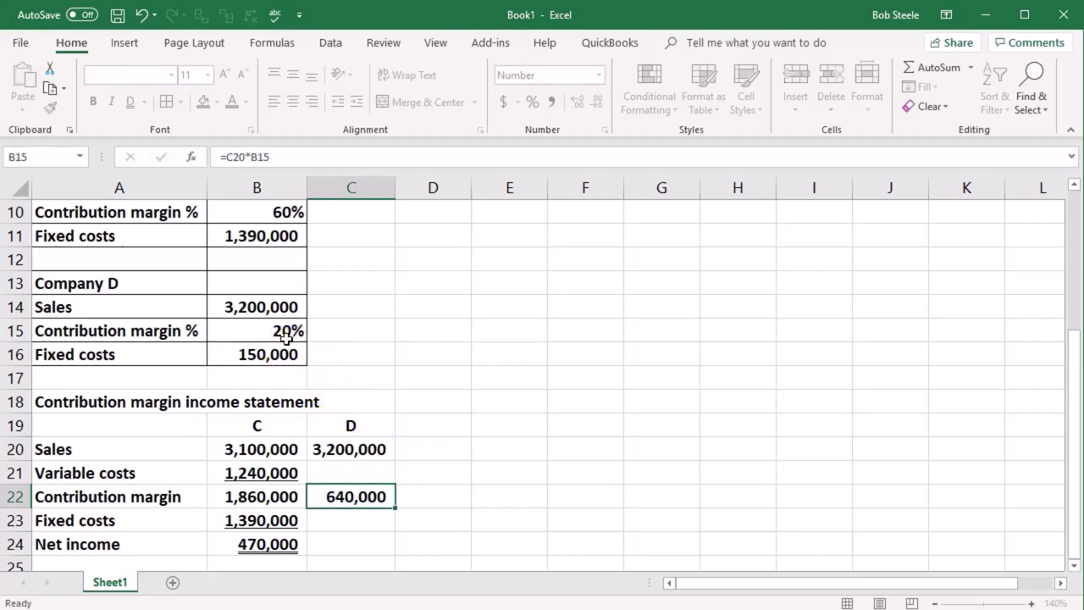
# Calculate Company D's variable costs in C21 as sales minus contribution margin with the formula =C20-C22
pyautogui.click(357, 475)
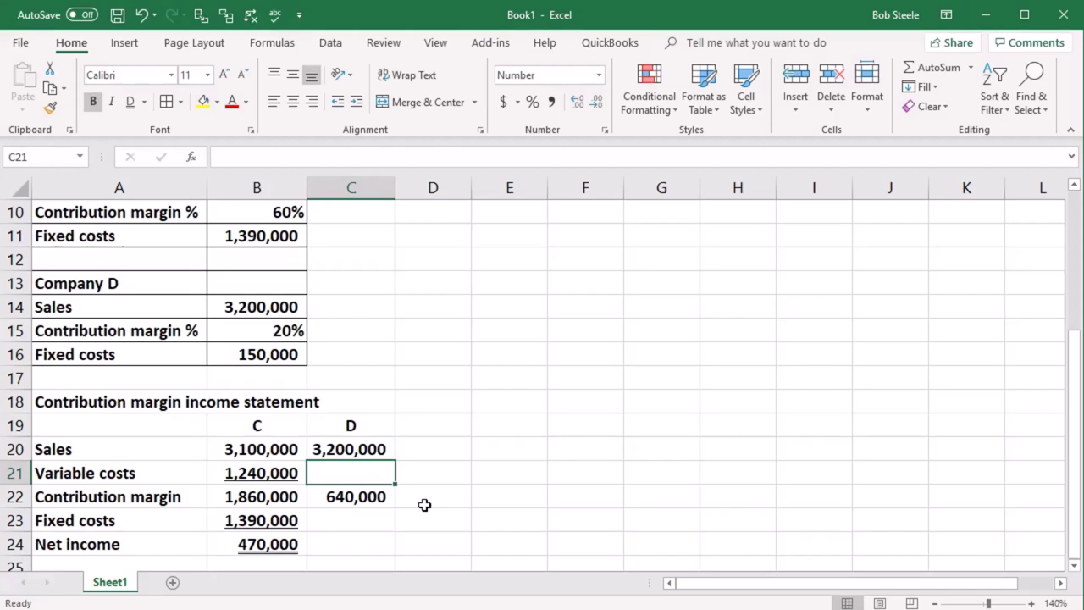
pyautogui.write('=')
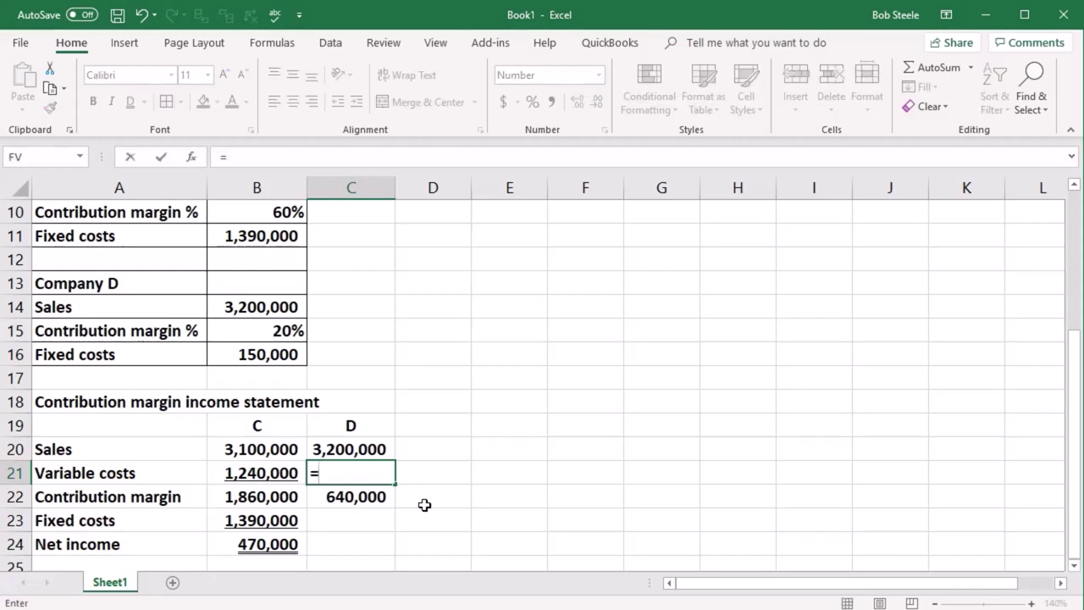
pyautogui.click(375, 447)
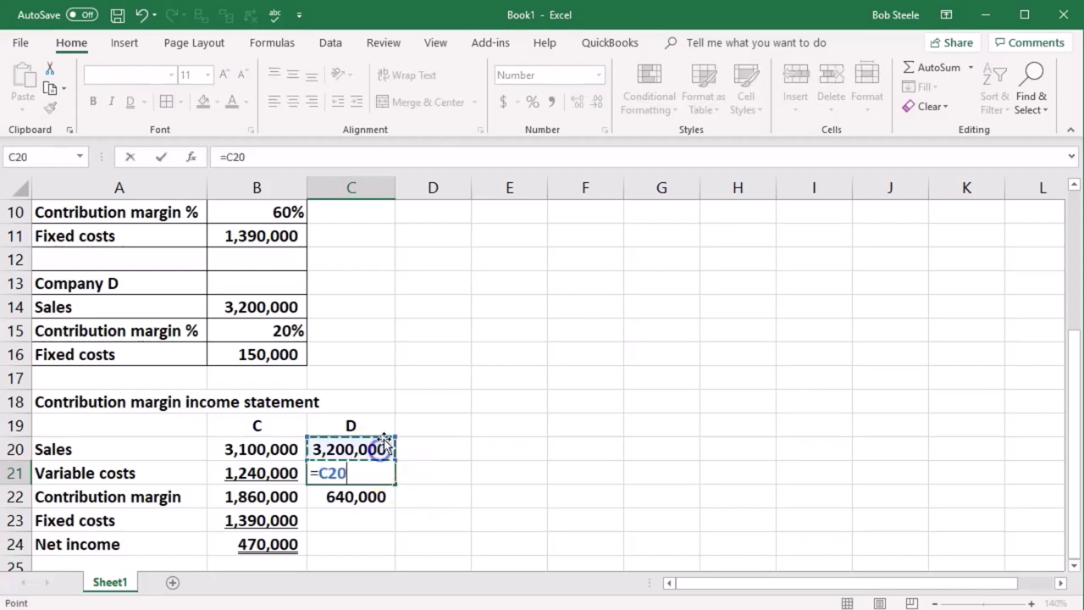
pyautogui.write('-')
pyautogui.click(376, 501)
pyautogui.press('Return')
# Check Company D's contribution margin percentage in Calculator by subtracting 2,560,000 from 3,200,000 and dividing by 3,200,000, and close Calculator
pyautogui.click(396, 501)
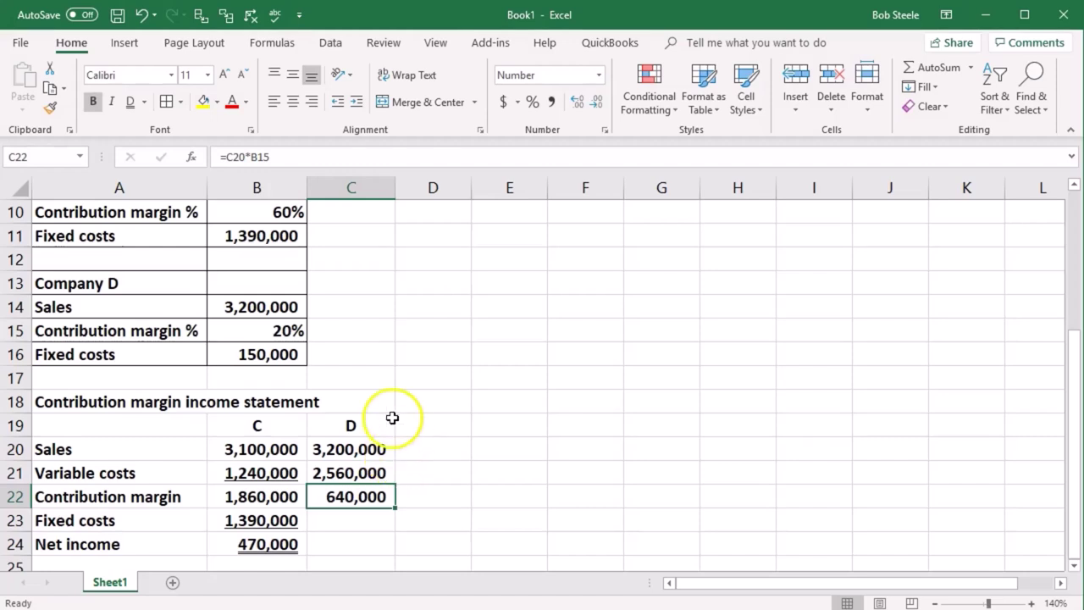
pyautogui.press('XF86Calculator')
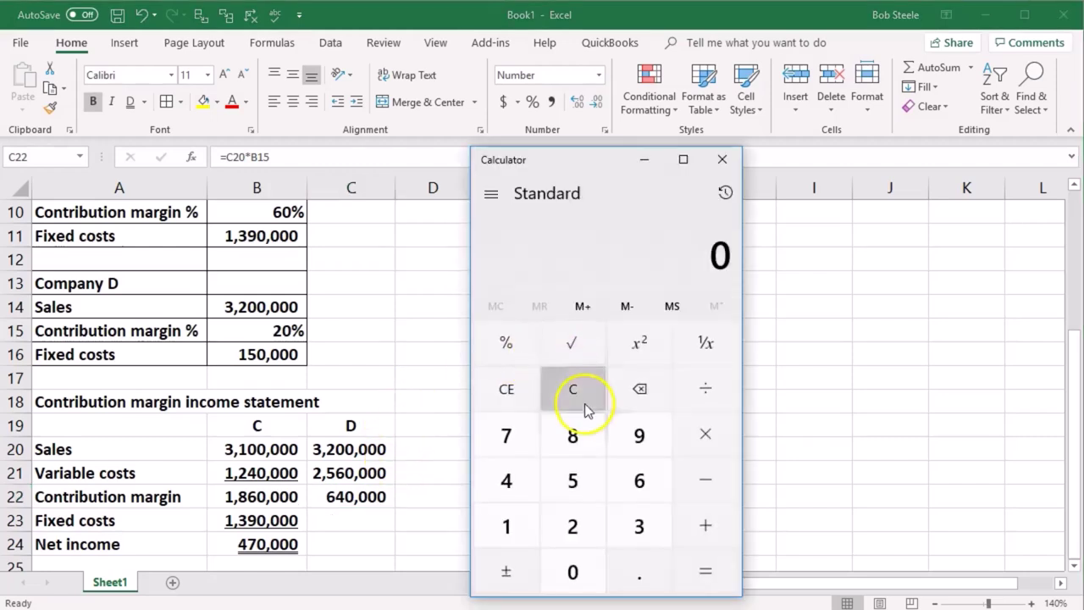
pyautogui.write('3')
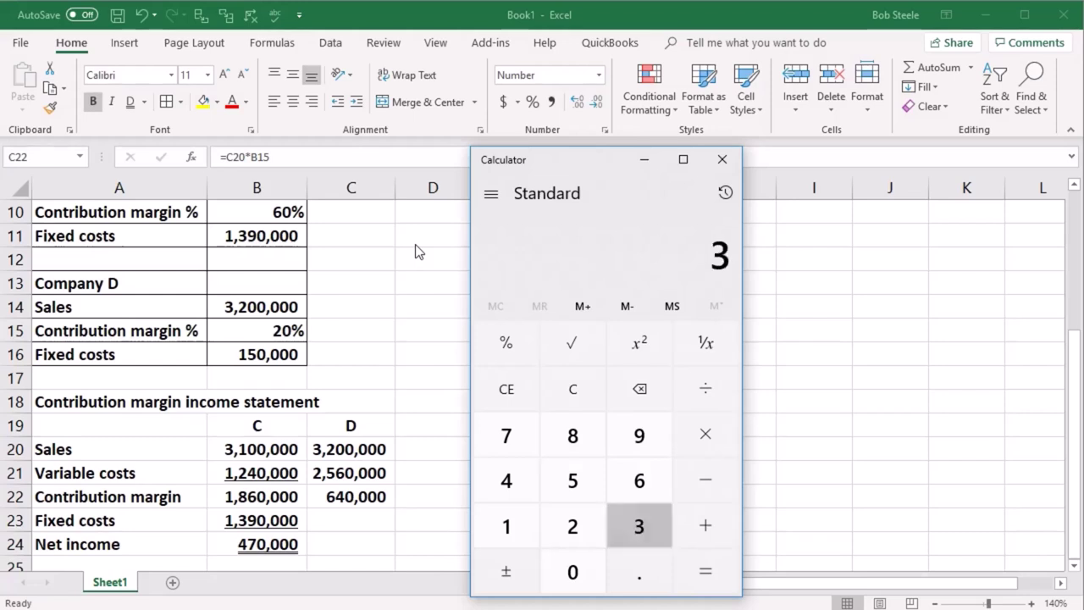
pyautogui.write('2000000,000')
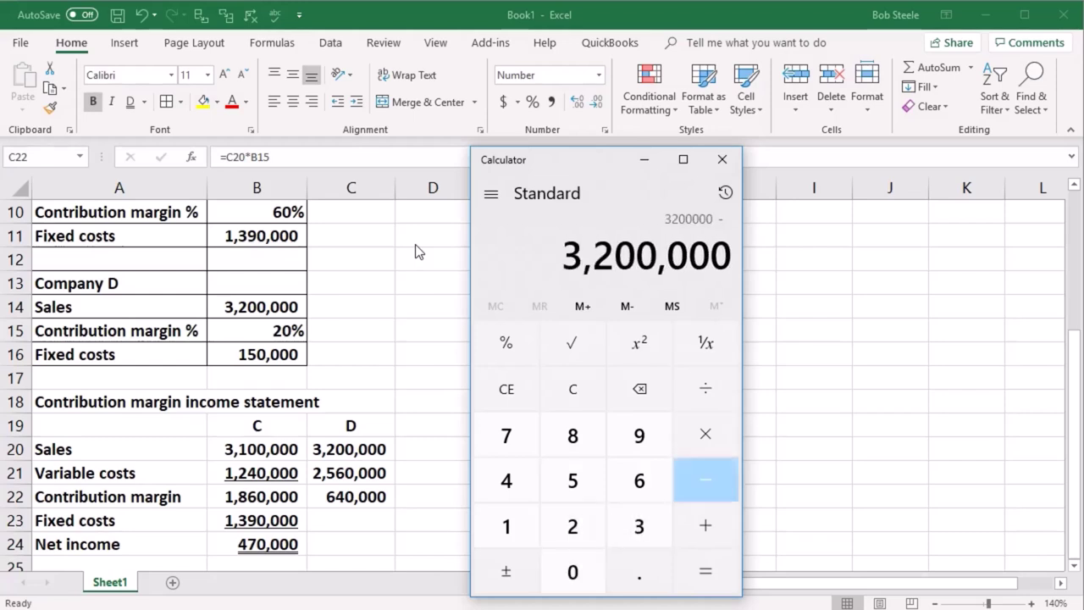
pyautogui.write('2560000')
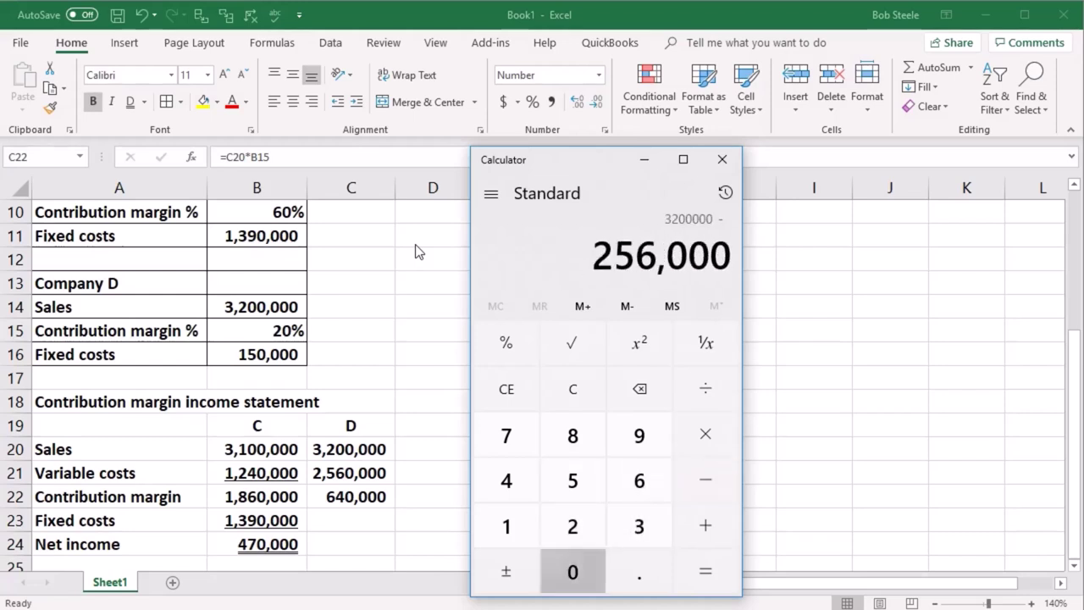
pyautogui.press('Return')
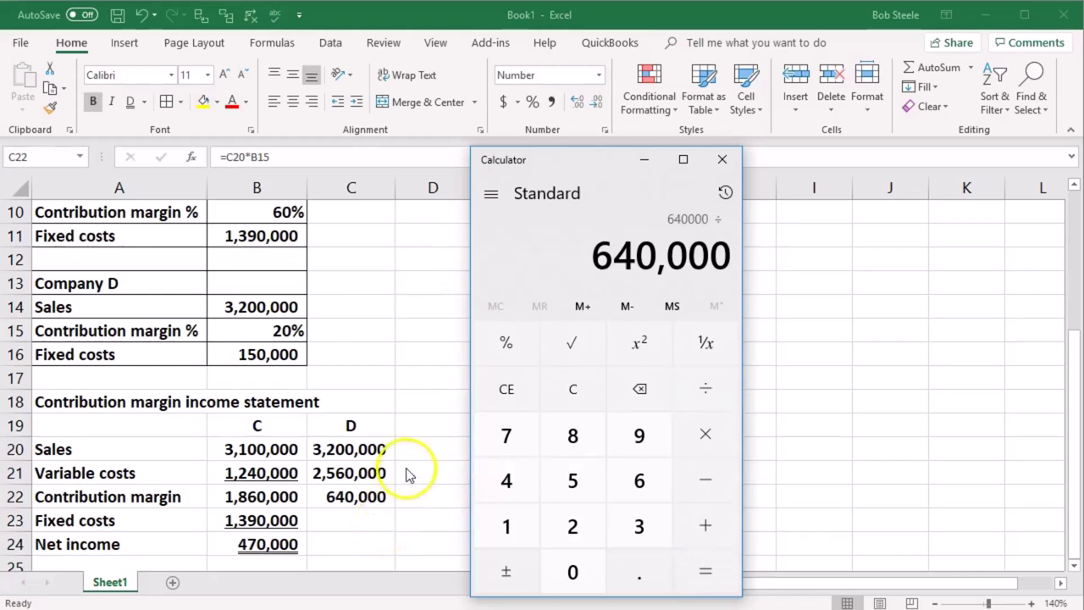
pyautogui.write('3200000')
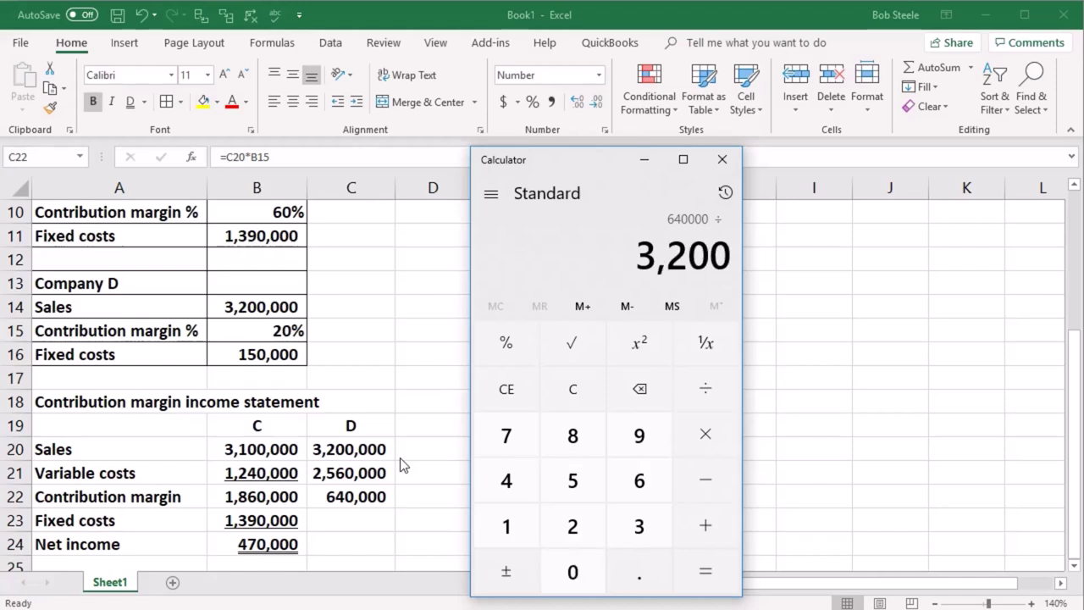
pyautogui.press('Return')
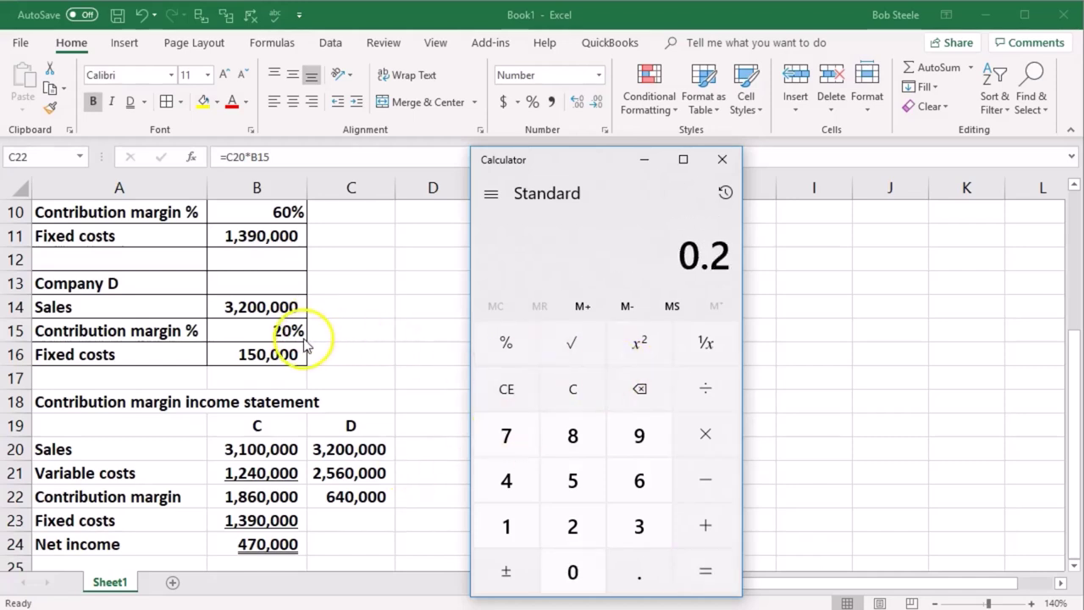
pyautogui.click(722, 159)
# Underline Company D's variable costs amount in C21
pyautogui.click(372, 467)
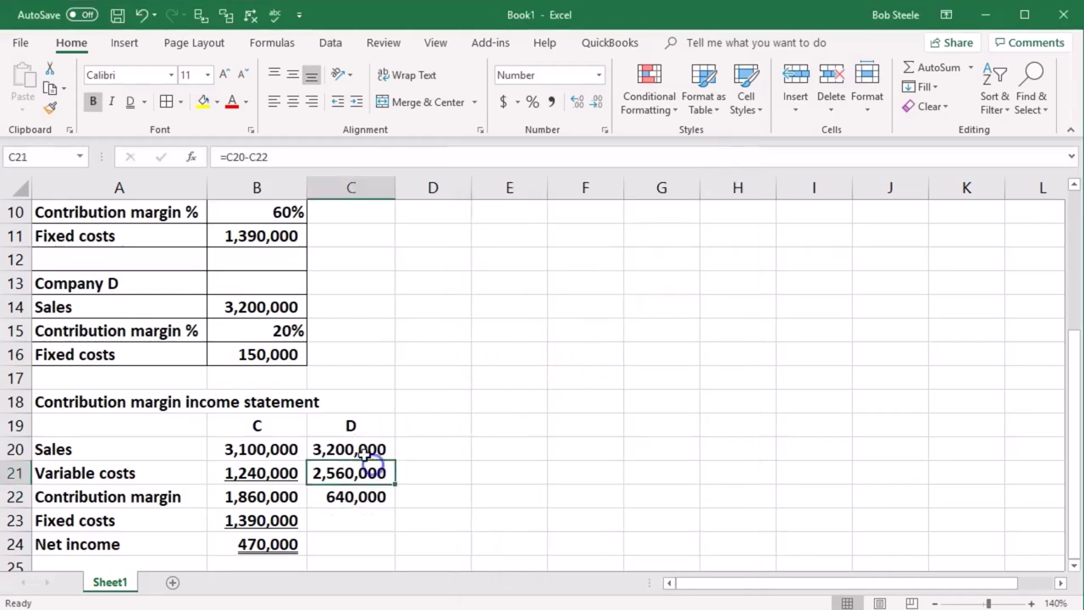
pyautogui.click(145, 99)
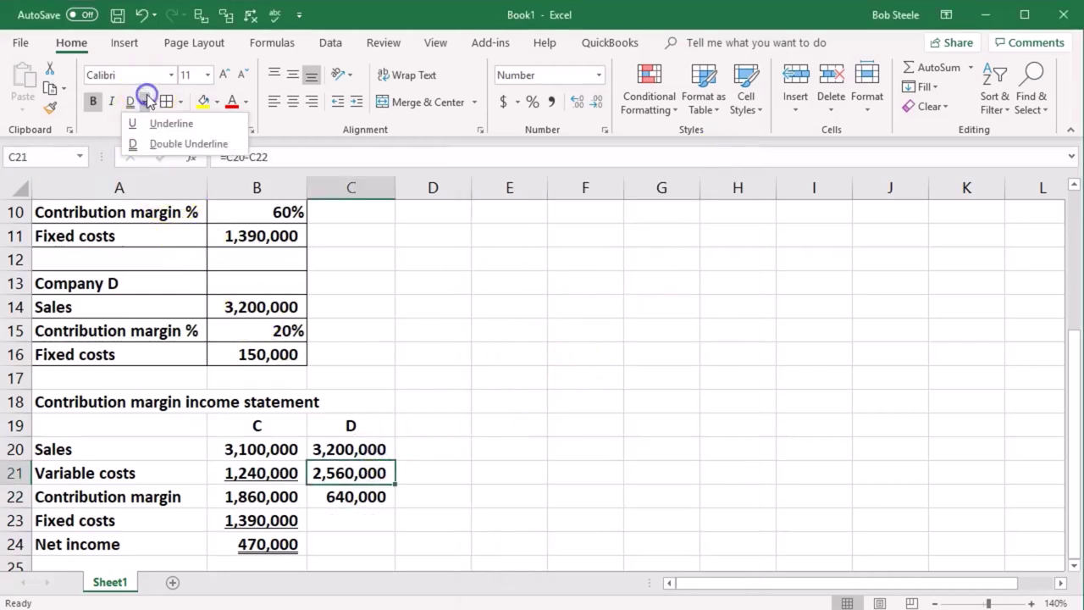
pyautogui.click(153, 123)
pyautogui.click(605, 404)
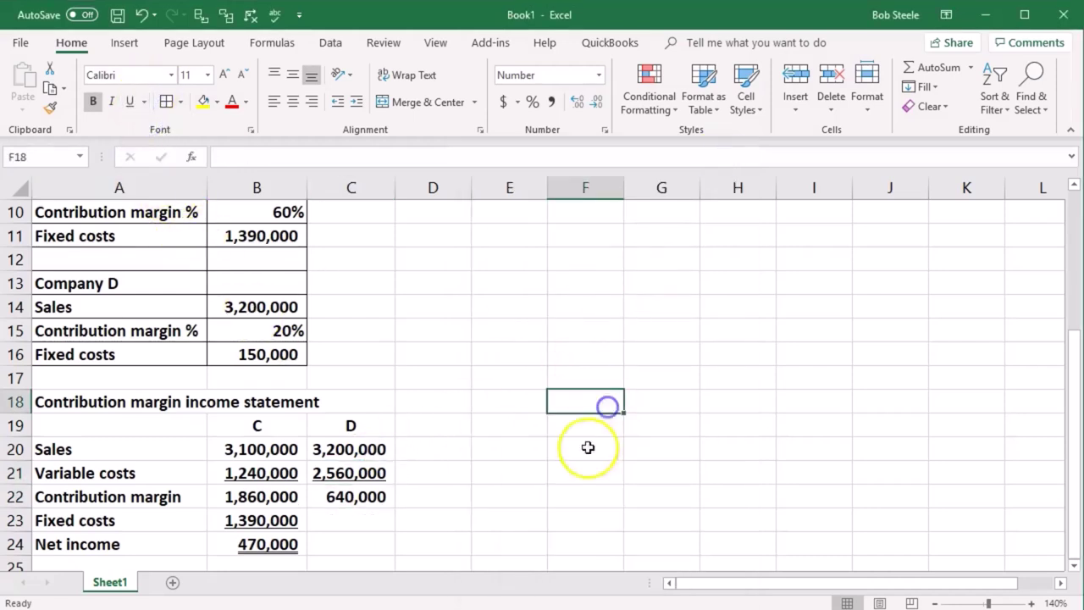
# Link Company D's income statement fixed costs in C23 to its fixed costs figure with the formula =B16, and underline the amount
pyautogui.click(360, 515)
pyautogui.write('=')
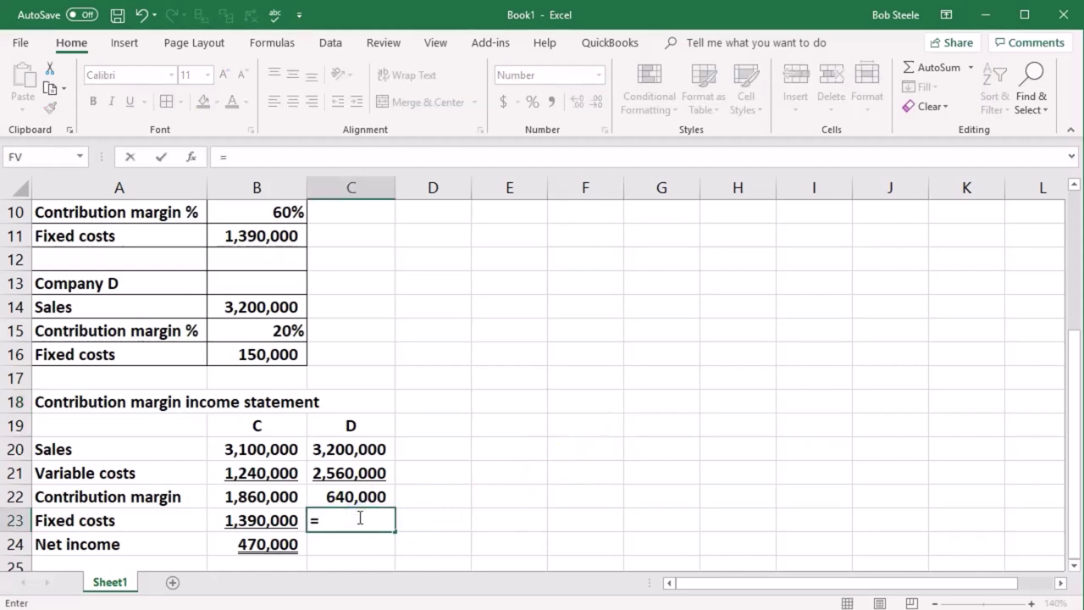
pyautogui.click(278, 355)
pyautogui.press('Return')
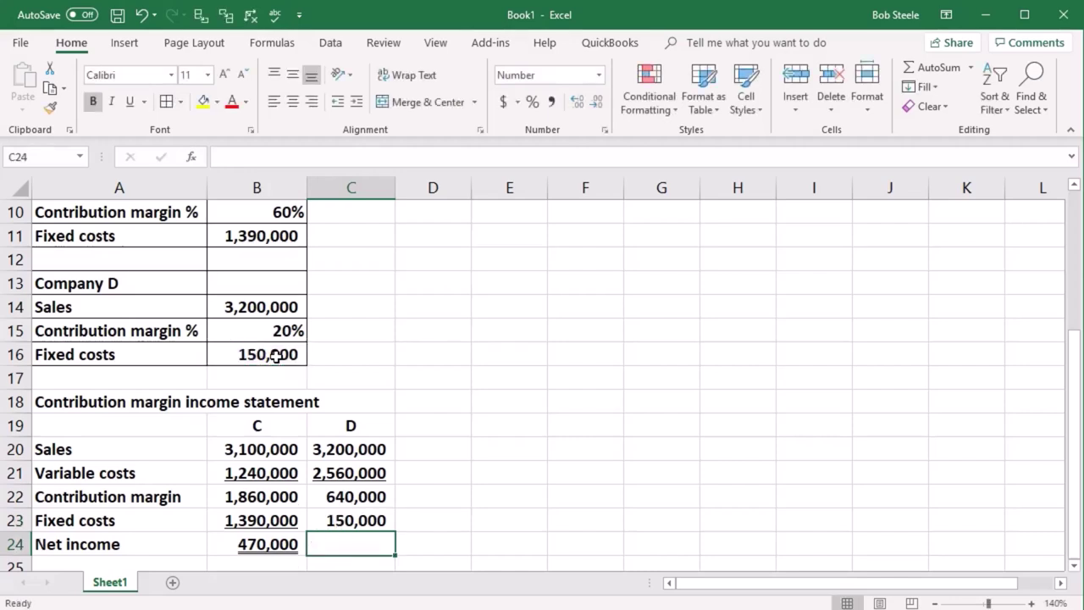
pyautogui.scroll(-1, 360, 449)
pyautogui.click(359, 450)
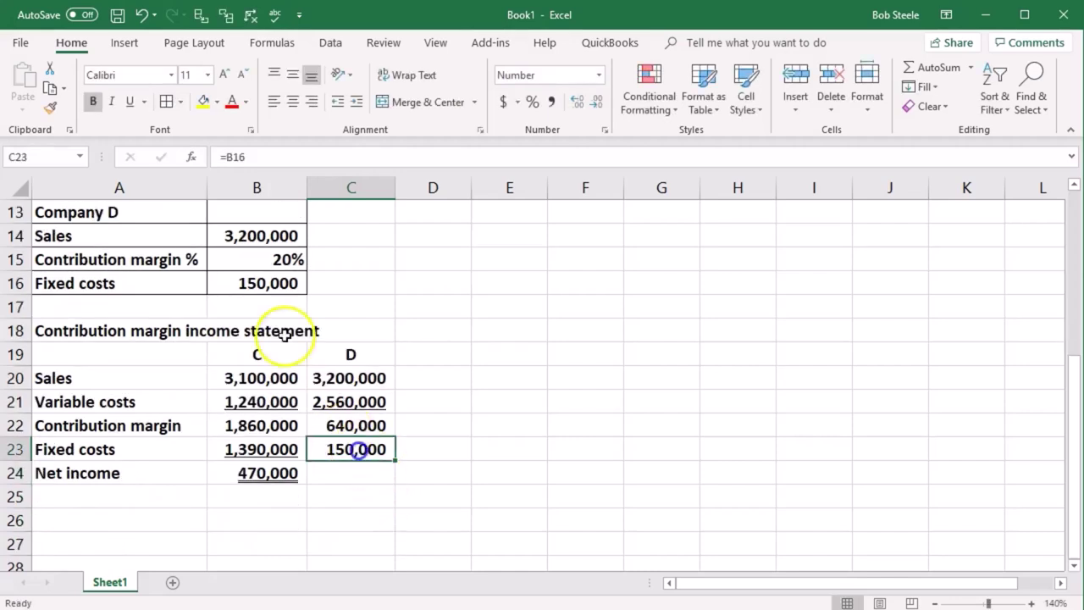
pyautogui.click(130, 102)
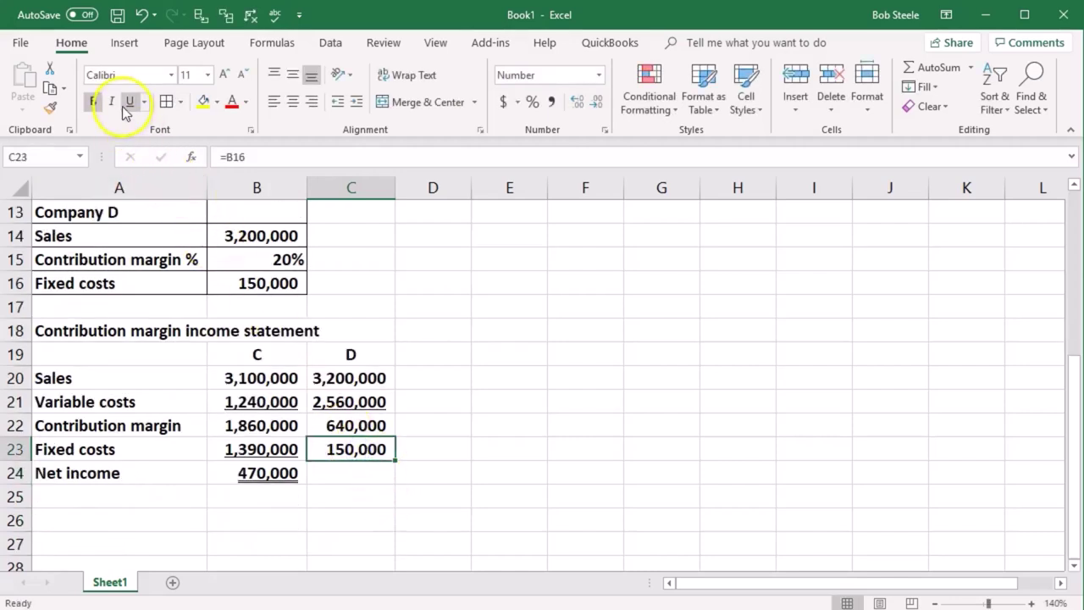
# Calculate Company D's net income in C24 as contribution margin minus fixed costs with the formula =C22-C23
pyautogui.click(336, 482)
pyautogui.write('=')
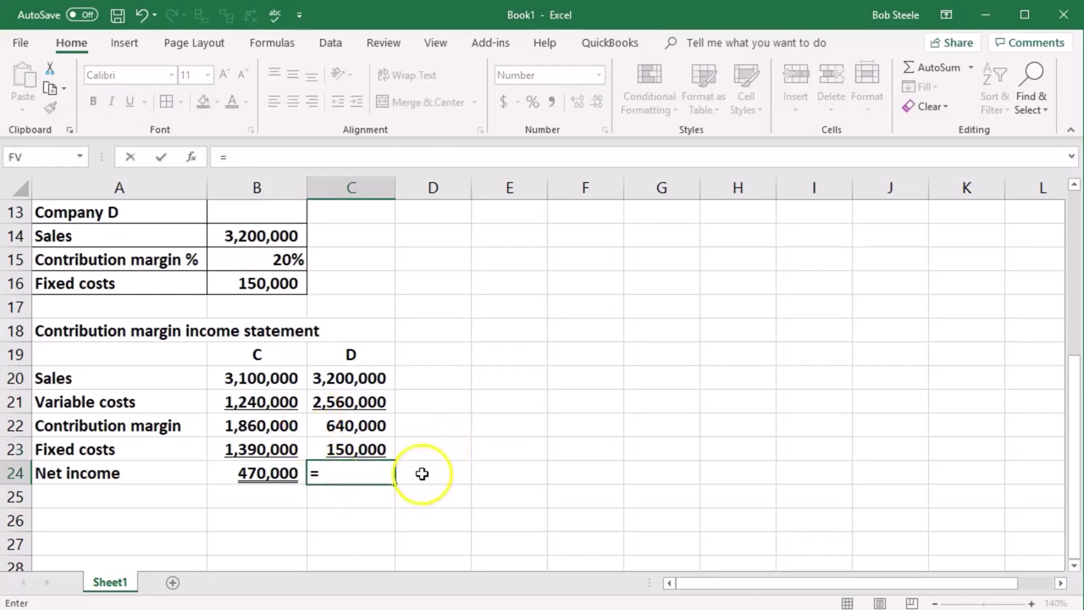
pyautogui.click(343, 426)
pyautogui.write('-')
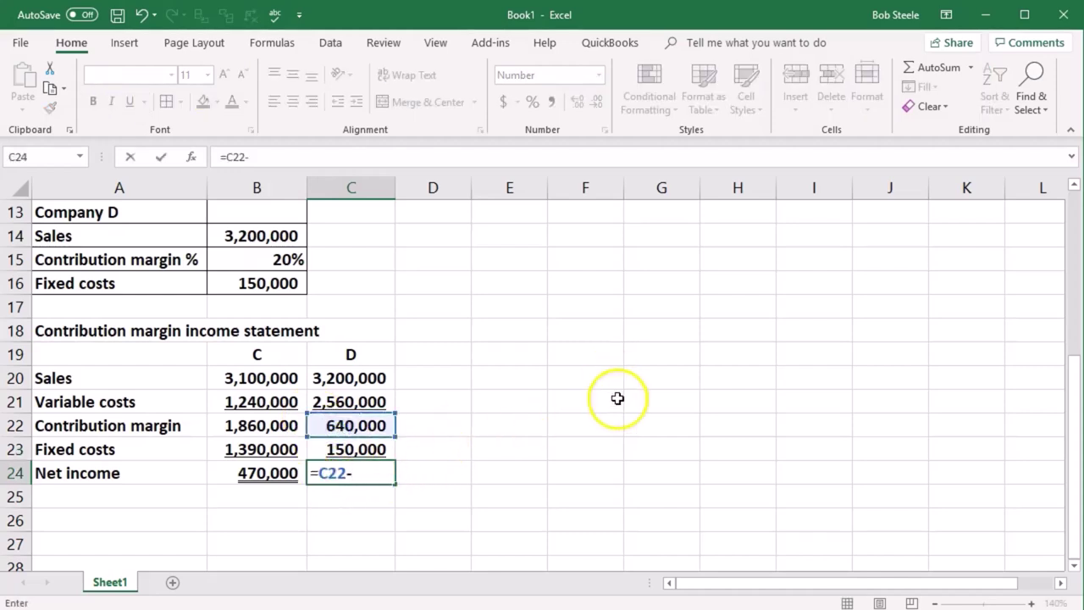
pyautogui.click(362, 446)
pyautogui.press('Return')
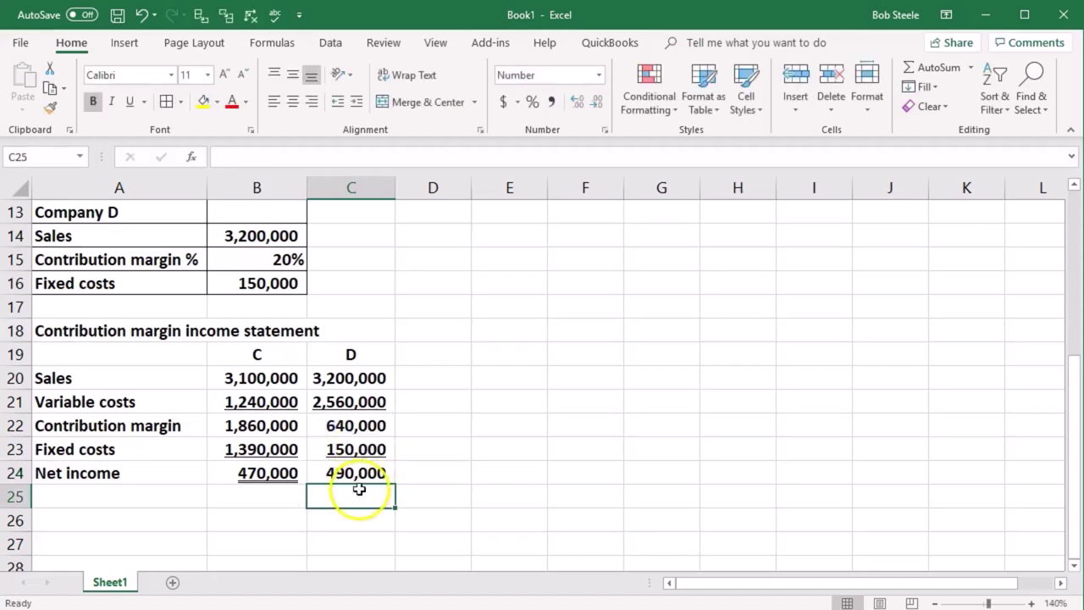
# Apply a double underline to Company D's net income in C24
pyautogui.click(358, 471)
pyautogui.click(143, 103)
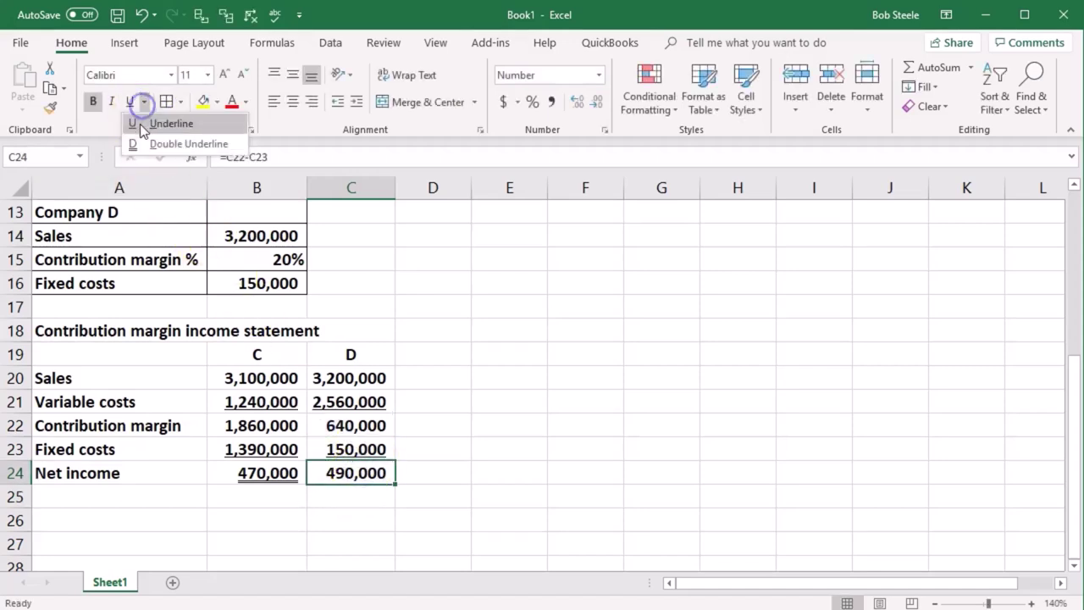
pyautogui.click(156, 142)
pyautogui.click(222, 403)
# Give the income statement body A20:C24 a light turquoise fill from the standard colours and borders around all its cells
pyautogui.moveTo(113, 379); pyautogui.dragTo(339, 472)
pyautogui.rightClick(341, 464)
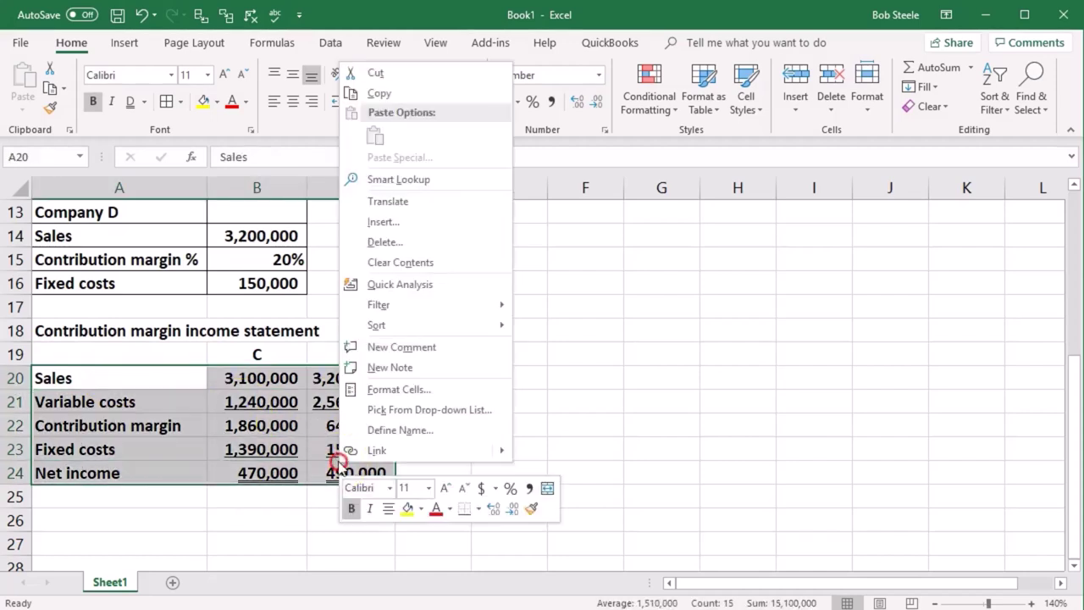
pyautogui.click(421, 509)
pyautogui.click(518, 603)
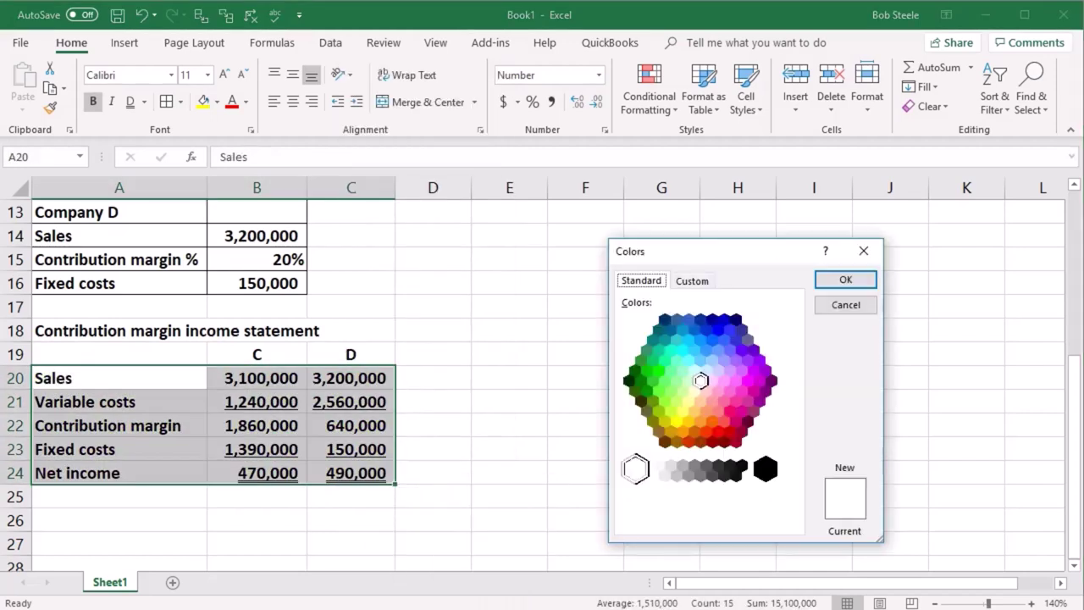
pyautogui.click(697, 371)
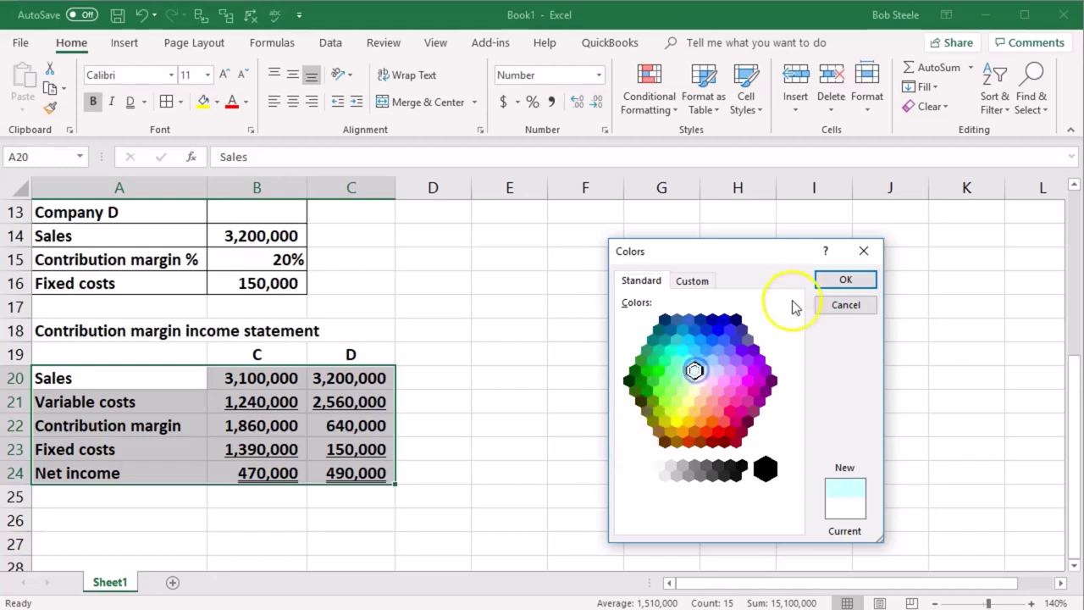
pyautogui.click(833, 279)
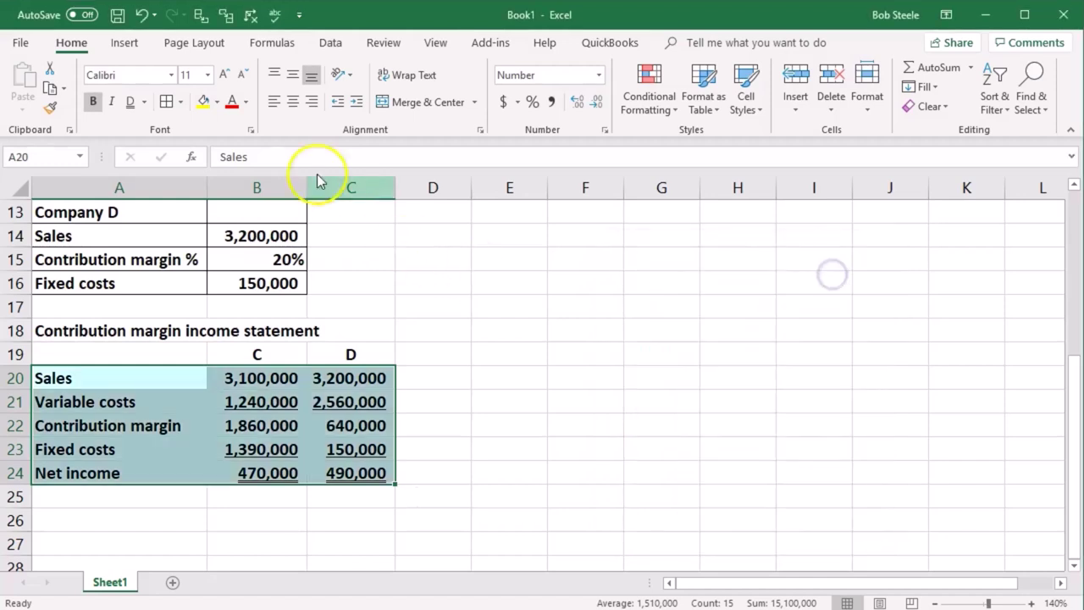
pyautogui.click(271, 517)
# Give the income statement heading rows A18:C19 a black fill and white font
pyautogui.moveTo(157, 334); pyautogui.dragTo(339, 357)
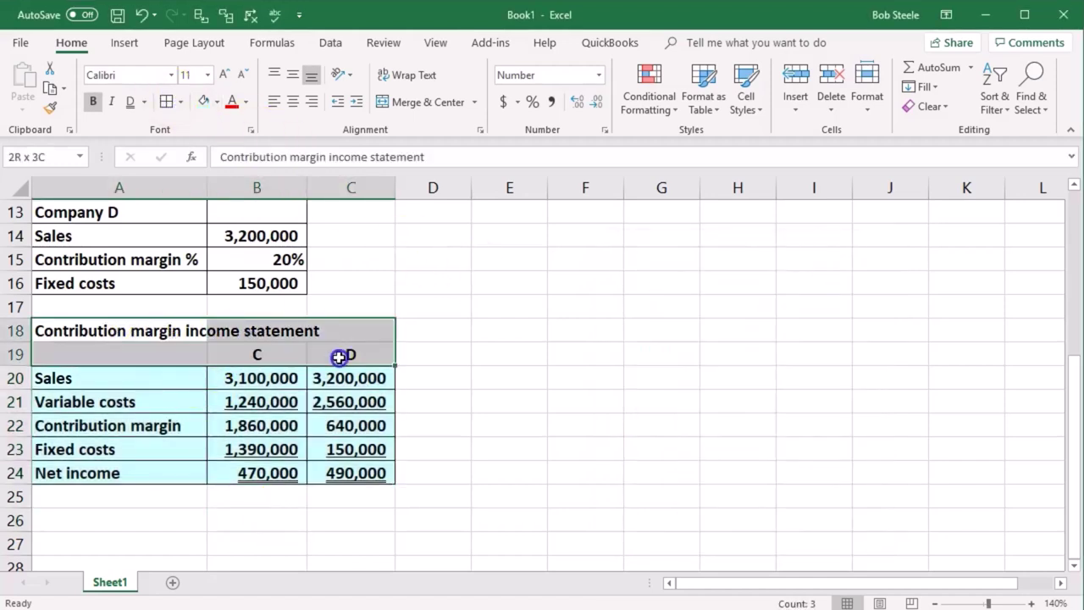
pyautogui.click(217, 102)
pyautogui.click(218, 144)
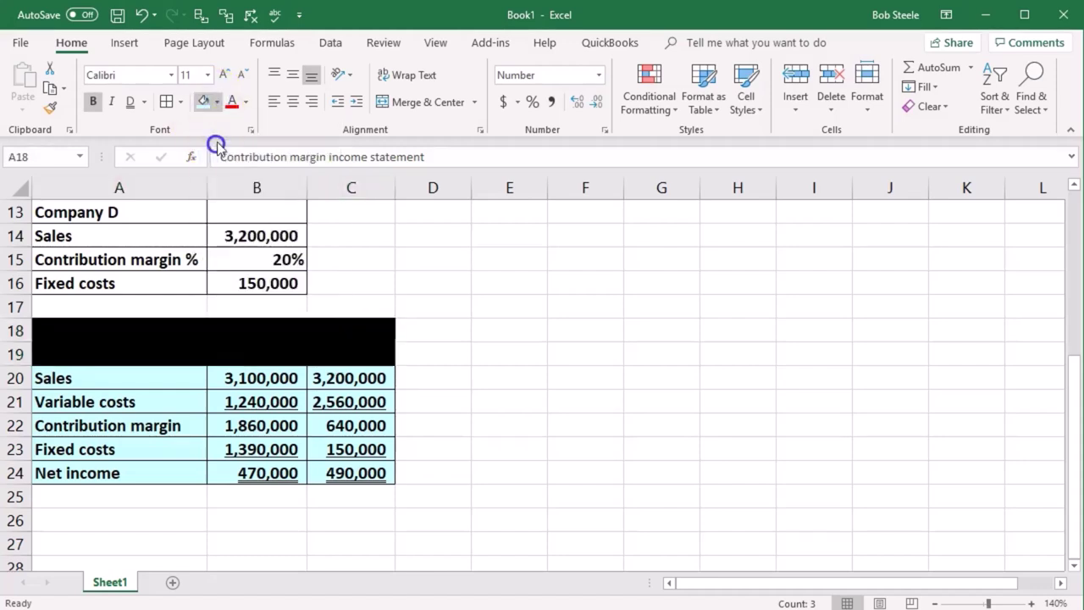
pyautogui.click(245, 102)
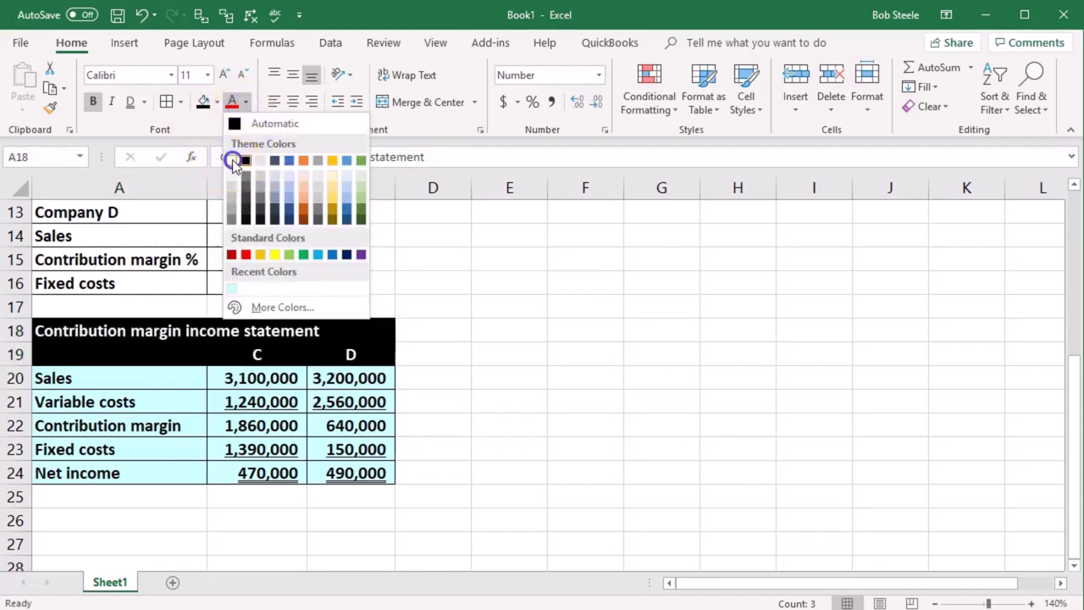
pyautogui.click(233, 161)
pyautogui.click(236, 426)
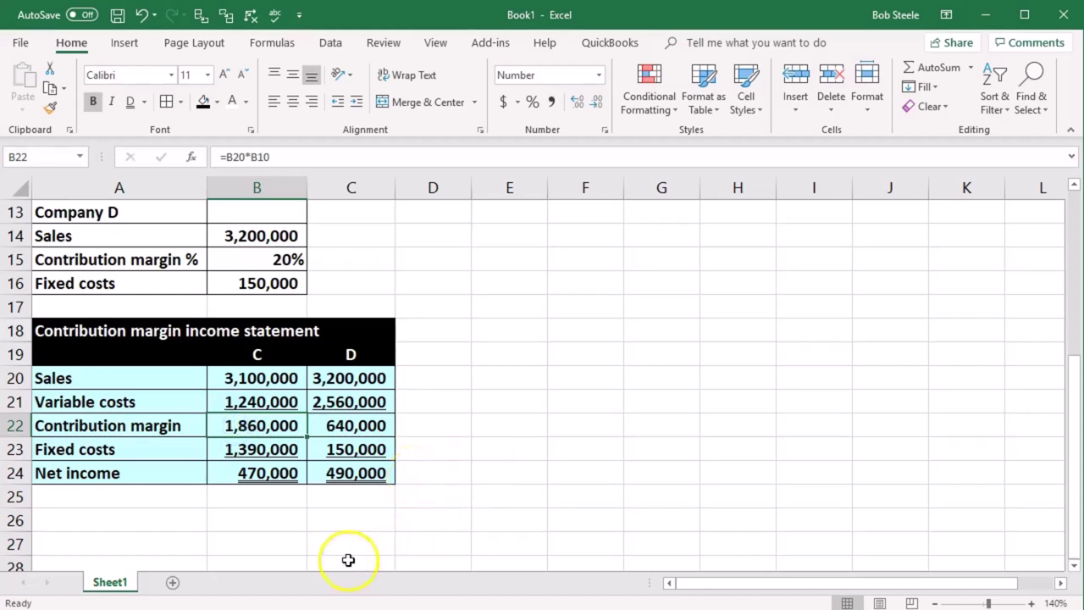
# Enter the heading Degree of Operating Leverage in A26 with column headings C and D in B26:C26, and center the two column headings
pyautogui.click(183, 523)
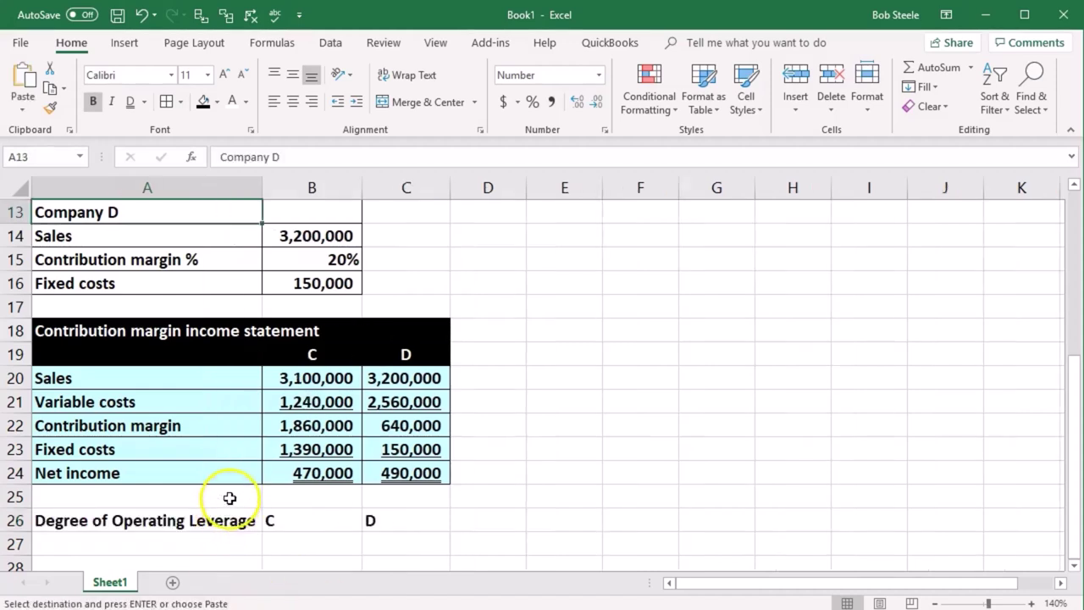
pyautogui.scroll(-1, 229, 500)
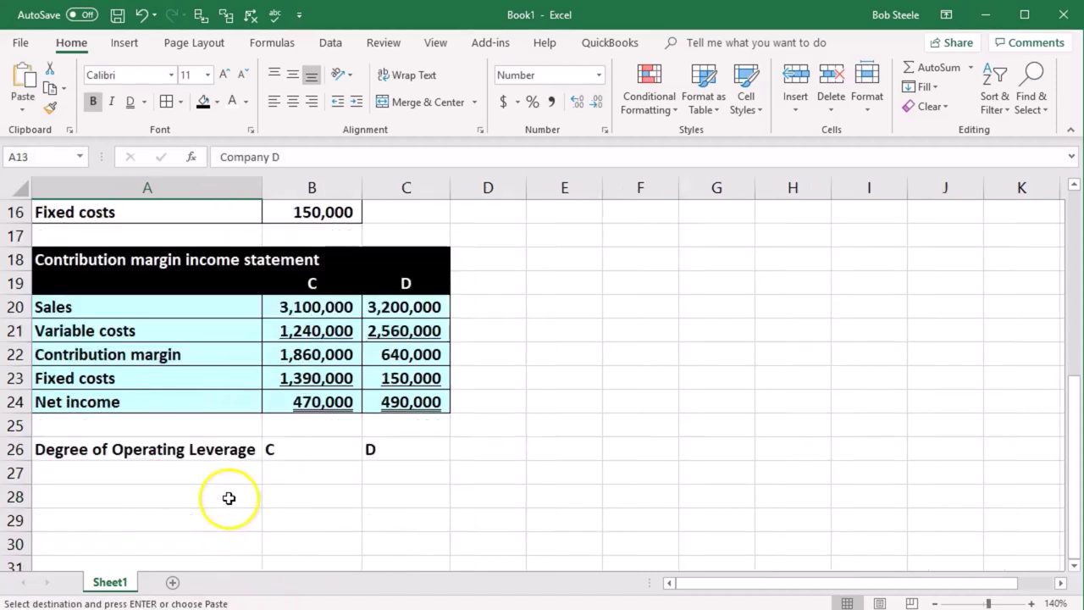
pyautogui.click(158, 478)
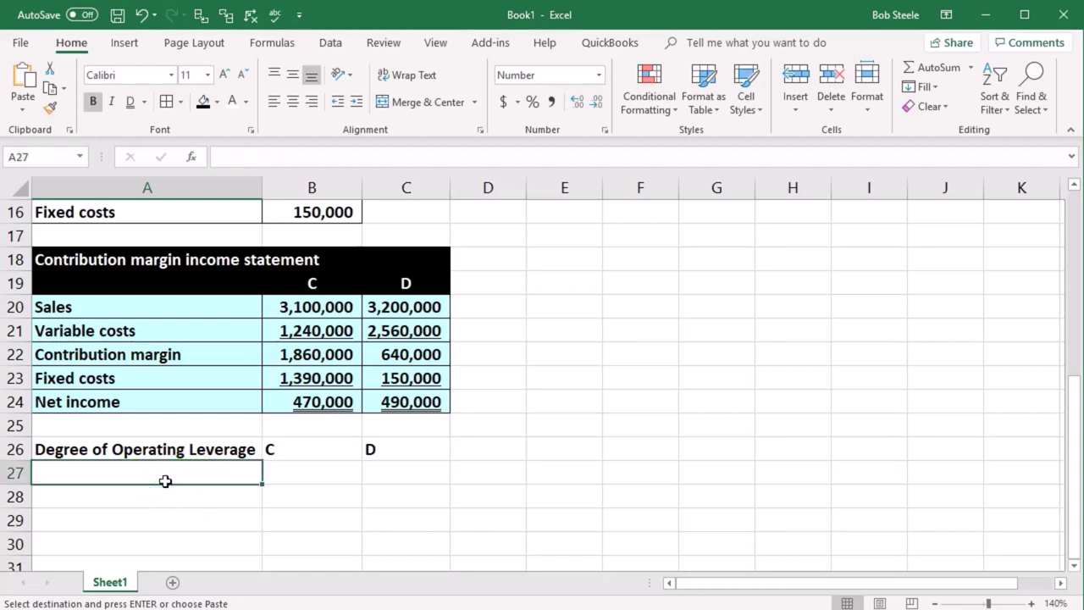
pyautogui.click(354, 446)
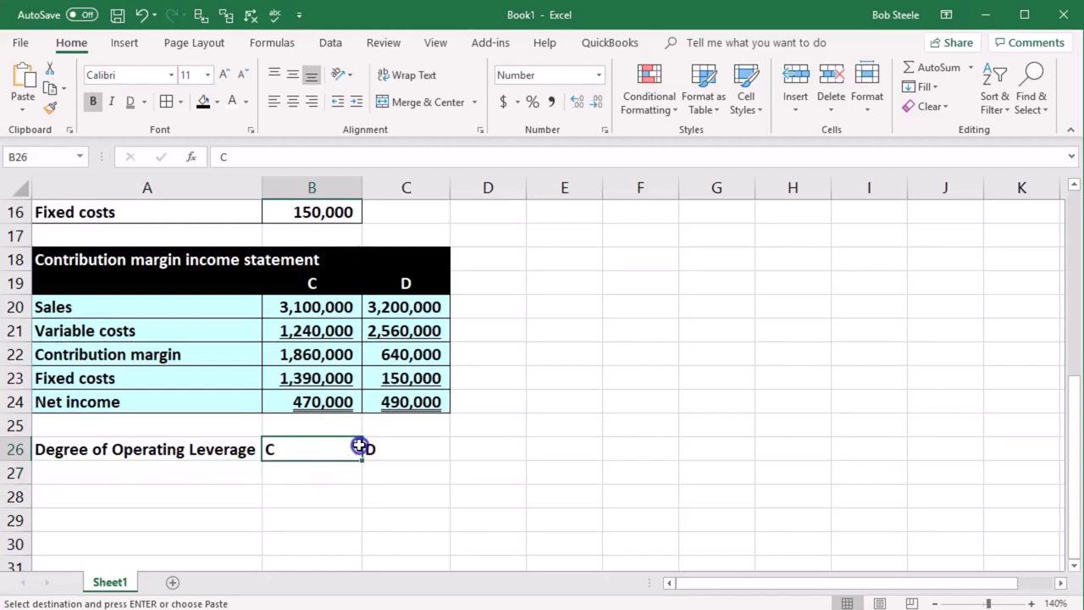
pyautogui.moveTo(358, 446); pyautogui.dragTo(370, 449)
pyautogui.click(294, 102)
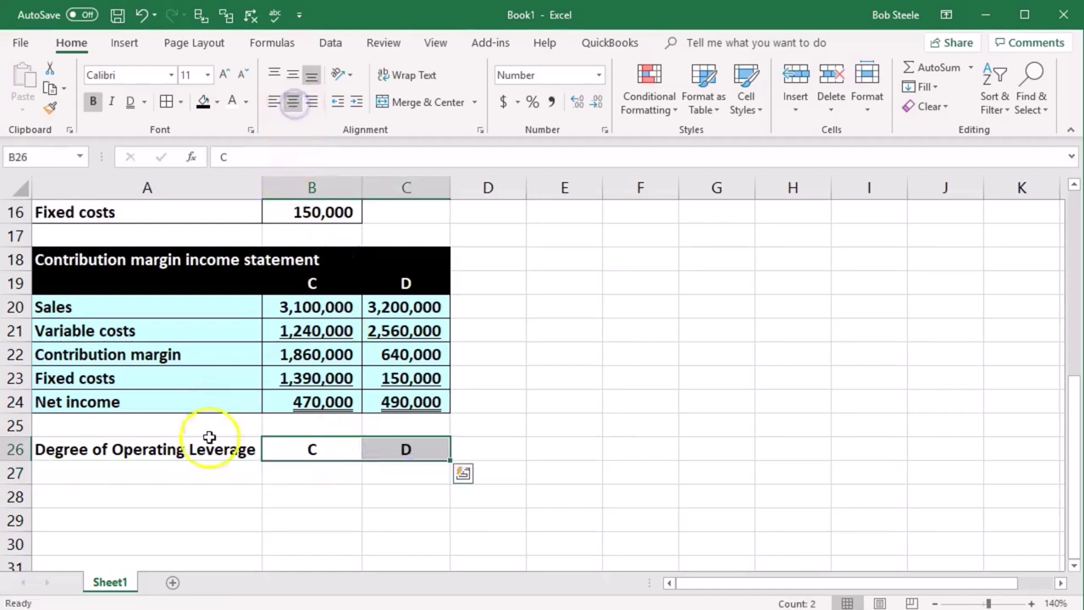
# Link the label in A27 to the income statement's Contribution margin label with the formula =A22
pyautogui.click(167, 477)
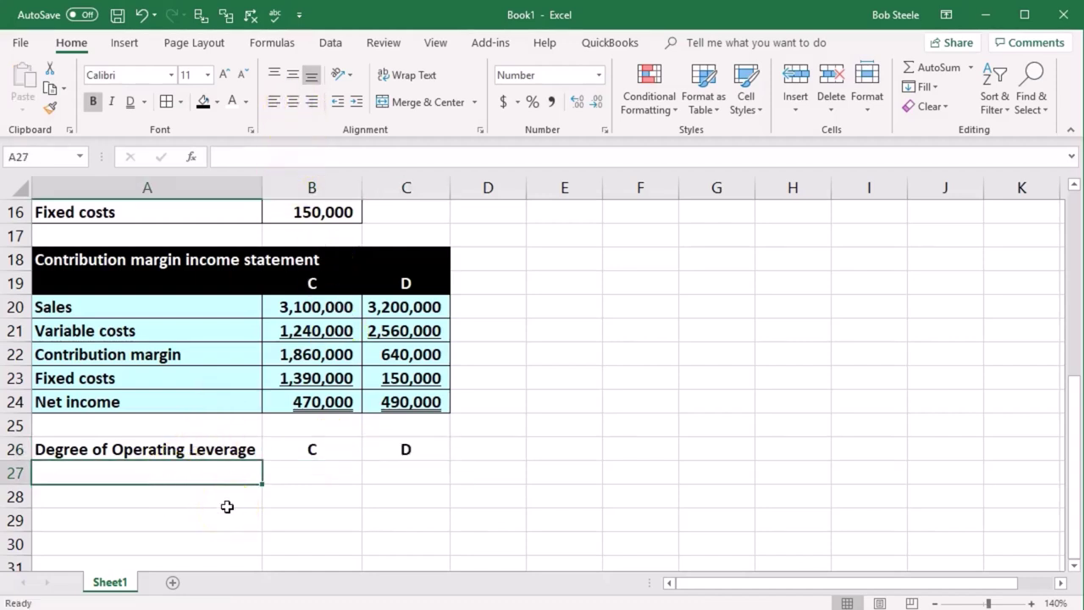
pyautogui.write('=')
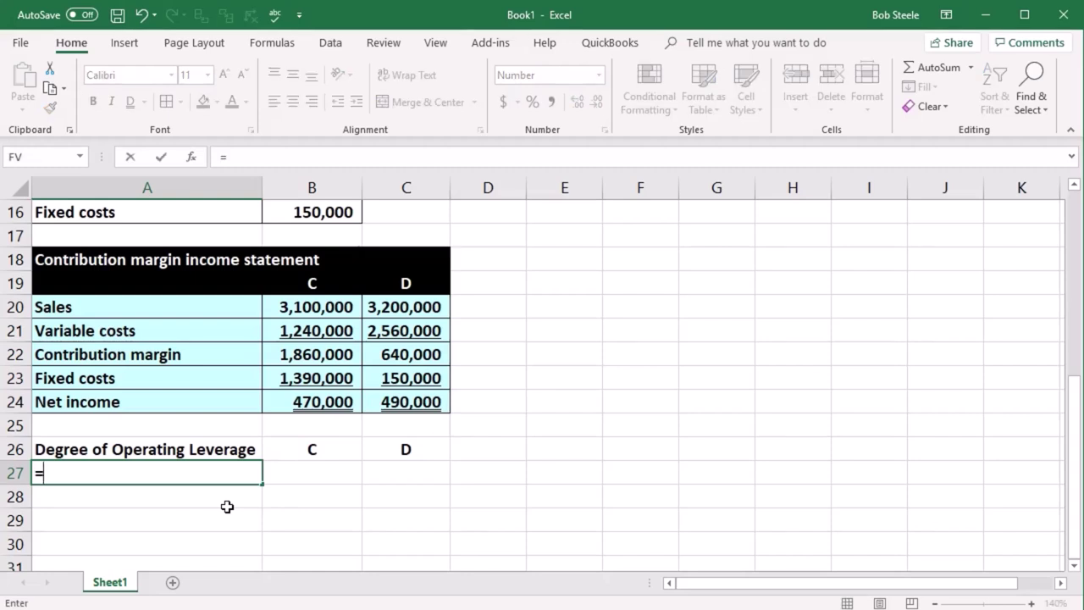
pyautogui.click(166, 358)
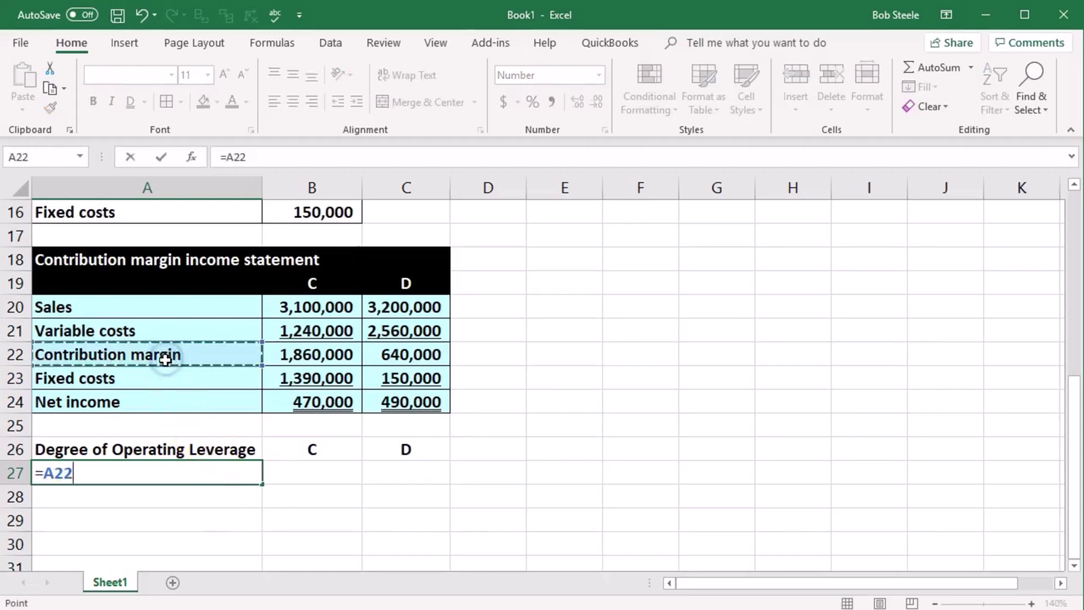
pyautogui.press('Tab')
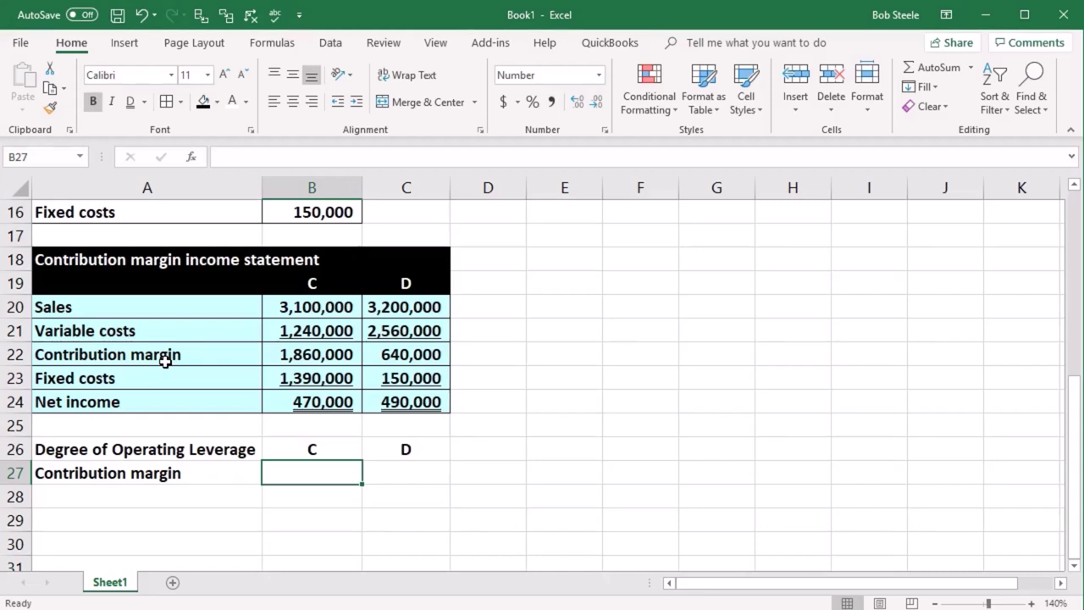
# Link Company C's contribution margin in B27 with the formula =B22 and fill it across to Company D in C27
pyautogui.write('=')
pyautogui.press('Up')
pyautogui.press('Up')
pyautogui.press('Up')
pyautogui.press('Up')
pyautogui.press('Up')
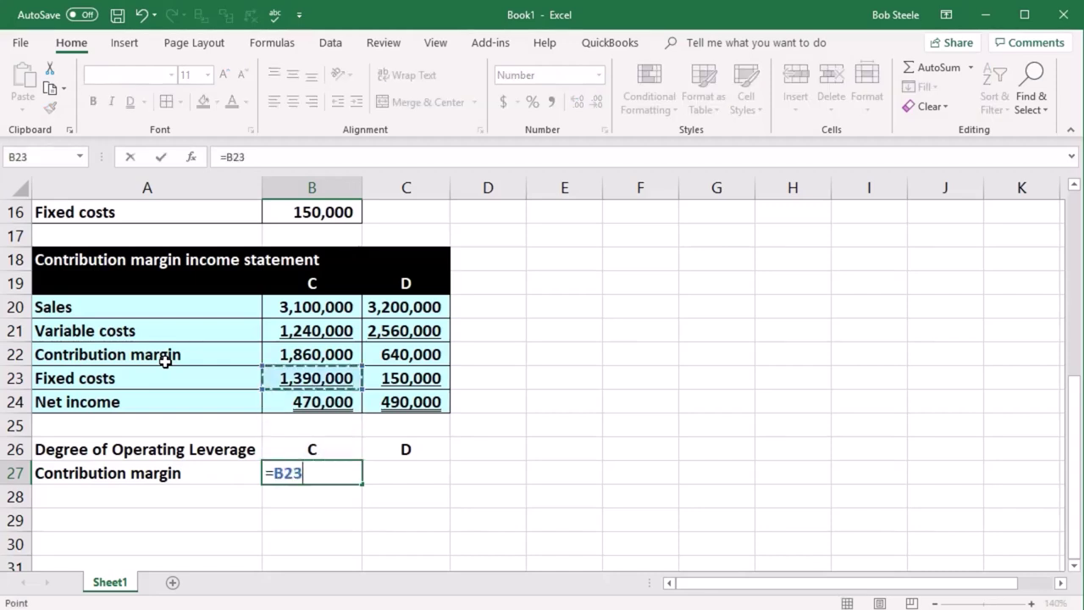
pyautogui.press('Return')
pyautogui.click(313, 472)
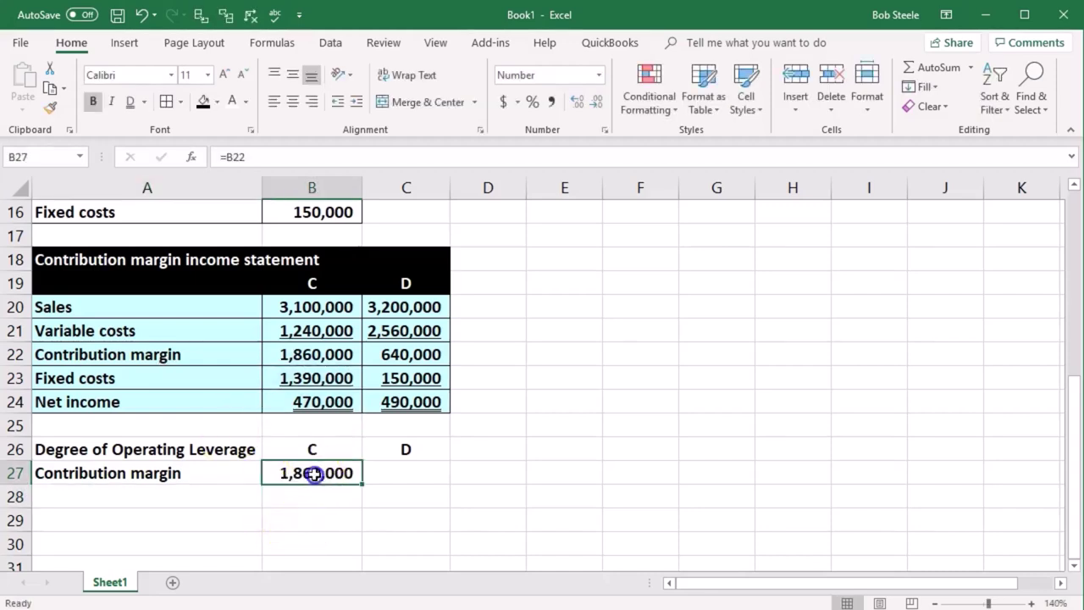
pyautogui.moveTo(363, 484); pyautogui.dragTo(407, 490)
# Link the label in A28 to the income statement's Net income label with the formula =A24
pyautogui.click(140, 498)
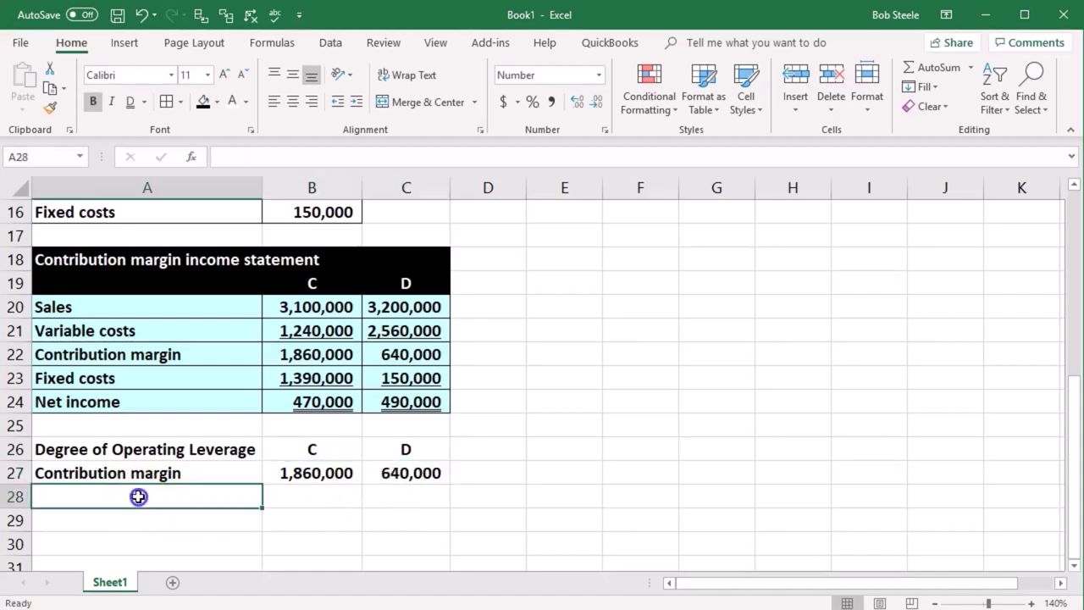
pyautogui.write('=')
pyautogui.press('Up')
pyautogui.press('Up')
pyautogui.press('Up')
pyautogui.press('Up')
pyautogui.press('Tab')
# Link the net income figures for Company C and Company D in B28 and C28 with the formulas =B24 and =C24
pyautogui.write('=')
pyautogui.press('Up')
pyautogui.press('Up')
pyautogui.press('Up')
pyautogui.press('Up')
pyautogui.press('Tab')
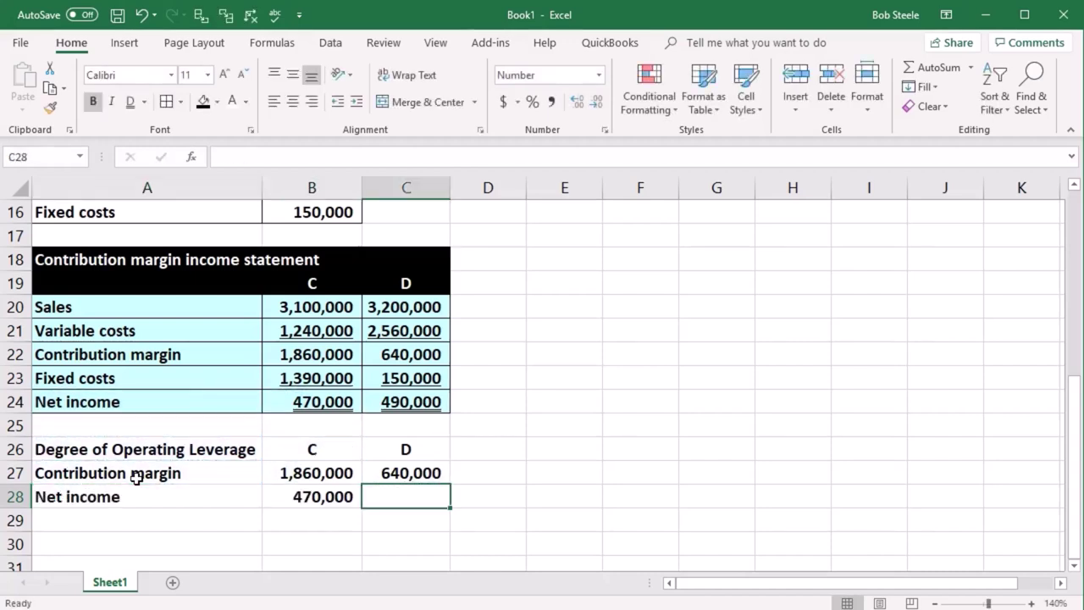
pyautogui.write('=')
pyautogui.press('Up')
pyautogui.press('Up')
pyautogui.press('Up')
pyautogui.press('Up')
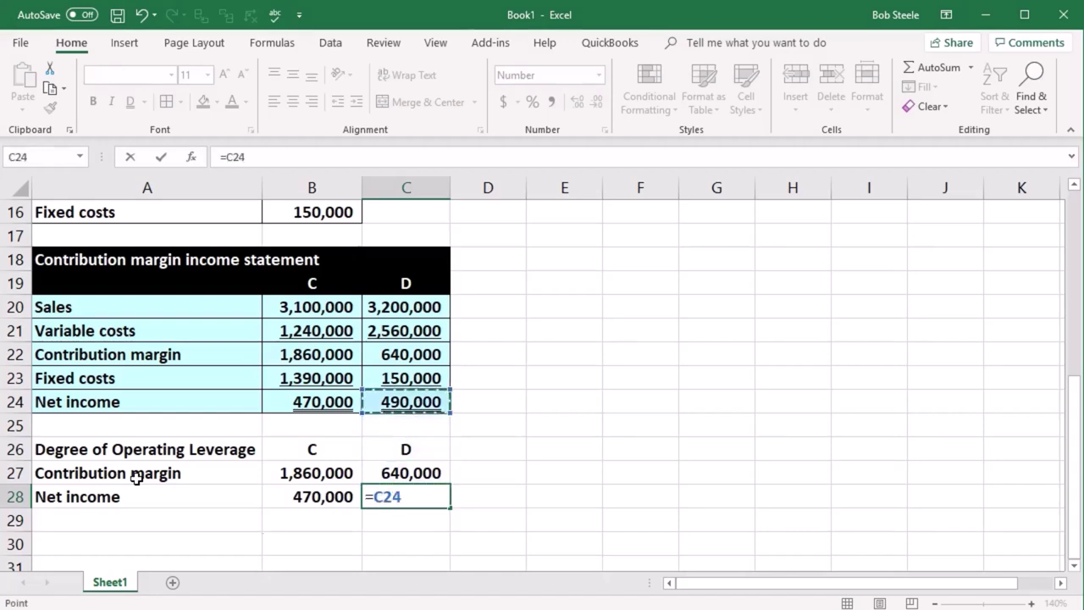
pyautogui.press('Return')
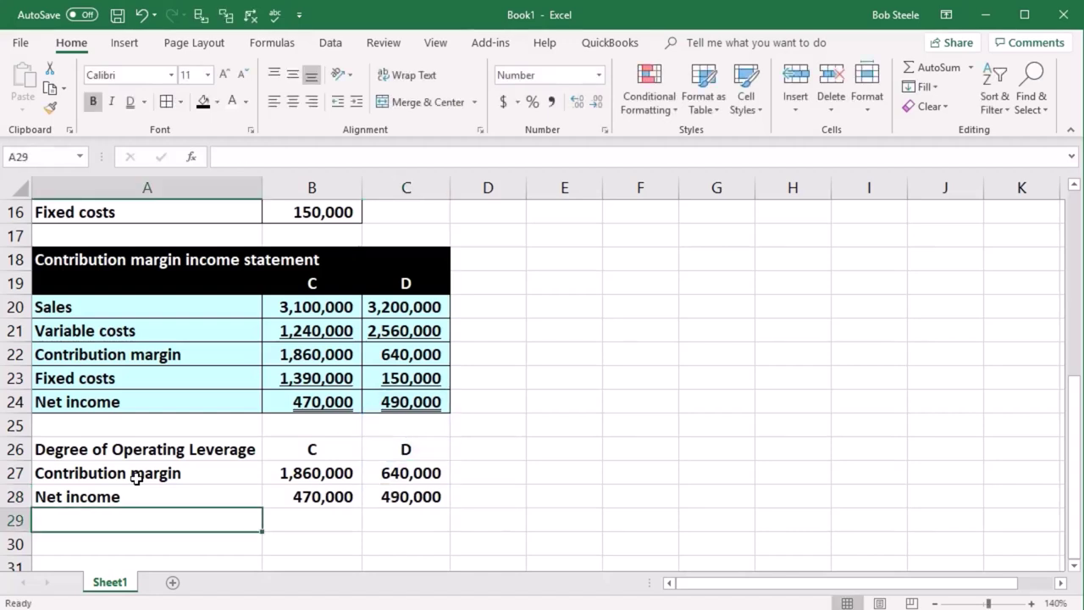
# Copy the Degree of Operating Leverage label from A26 to A29
pyautogui.click(144, 449)
pyautogui.hotkey('ctrl', 'c')
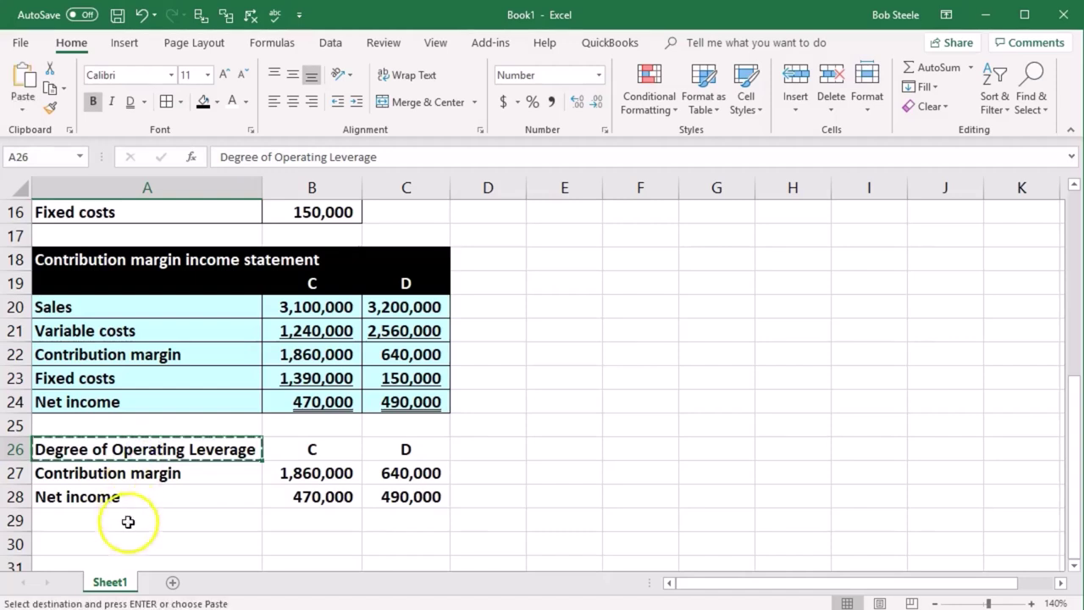
pyautogui.click(107, 519)
pyautogui.hotkey('ctrl', 'v')
# Calculate Company C's degree of operating leverage in B29 as contribution margin divided by net income with the formula =B27/B28
pyautogui.click(293, 514)
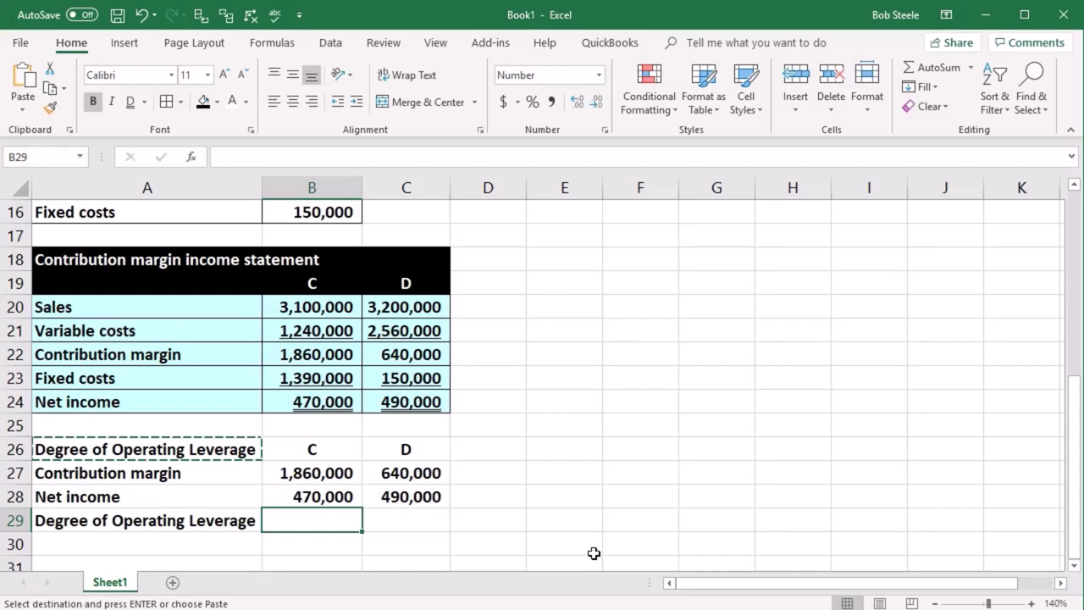
pyautogui.write('=')
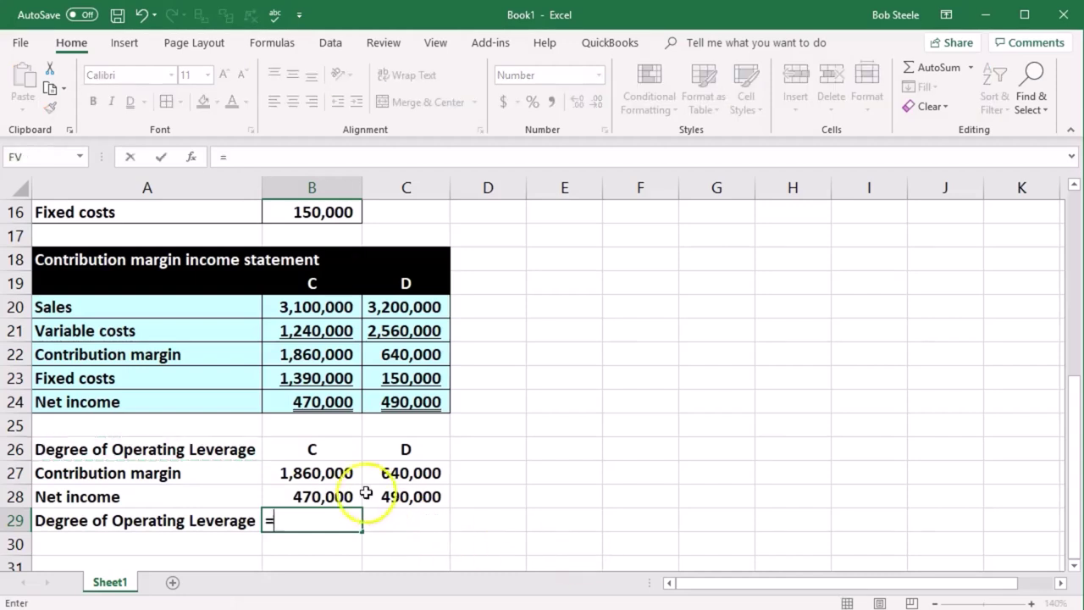
pyautogui.click(331, 472)
pyautogui.write('/')
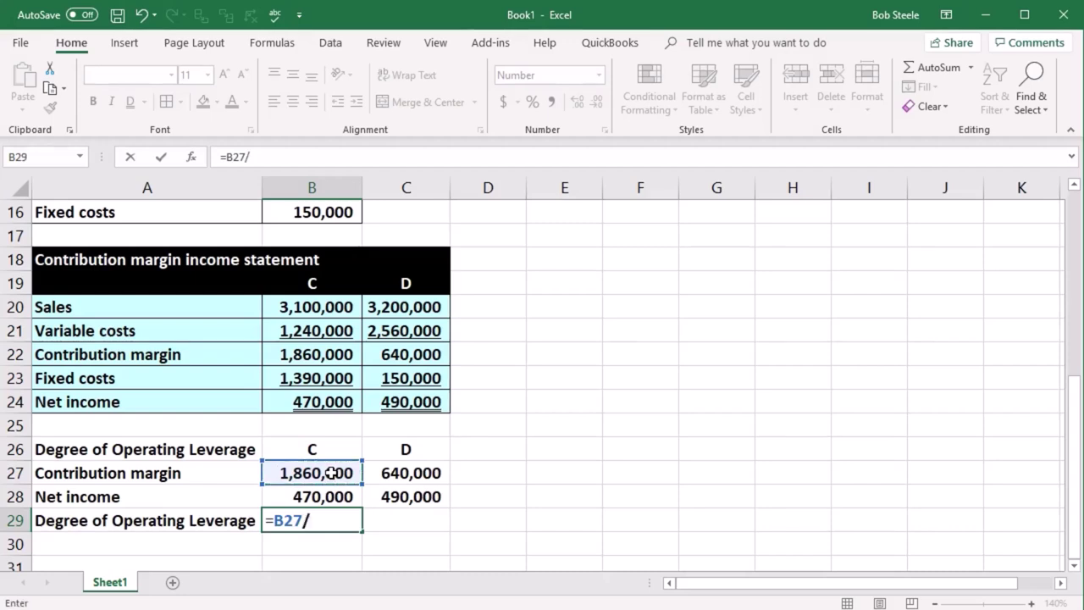
pyautogui.click(329, 498)
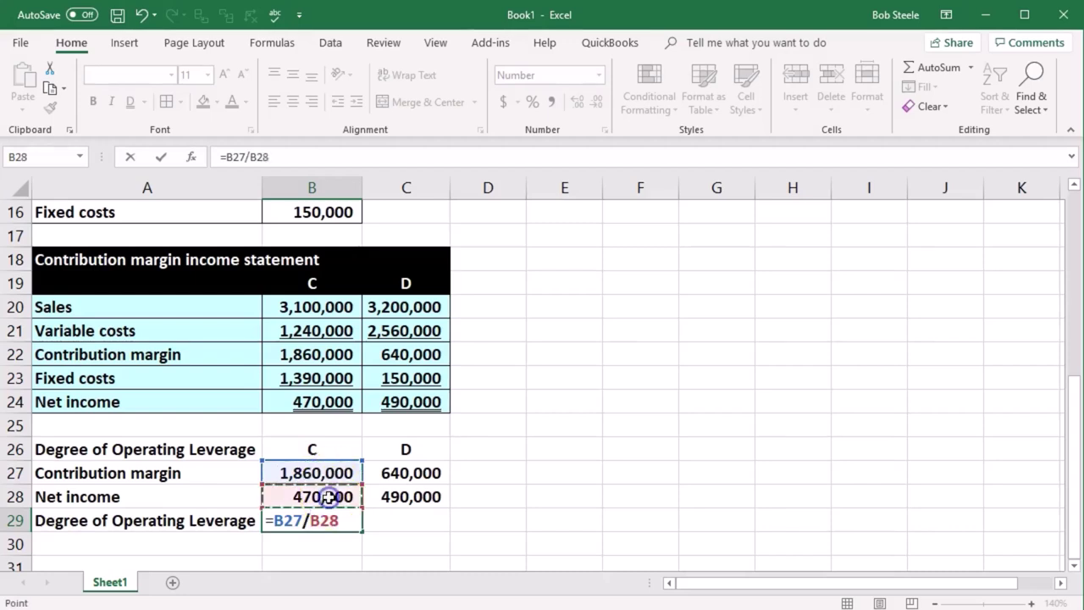
pyautogui.press('Return')
# Format Company C's degree of operating leverage in B29 to two decimal places
pyautogui.click(348, 520)
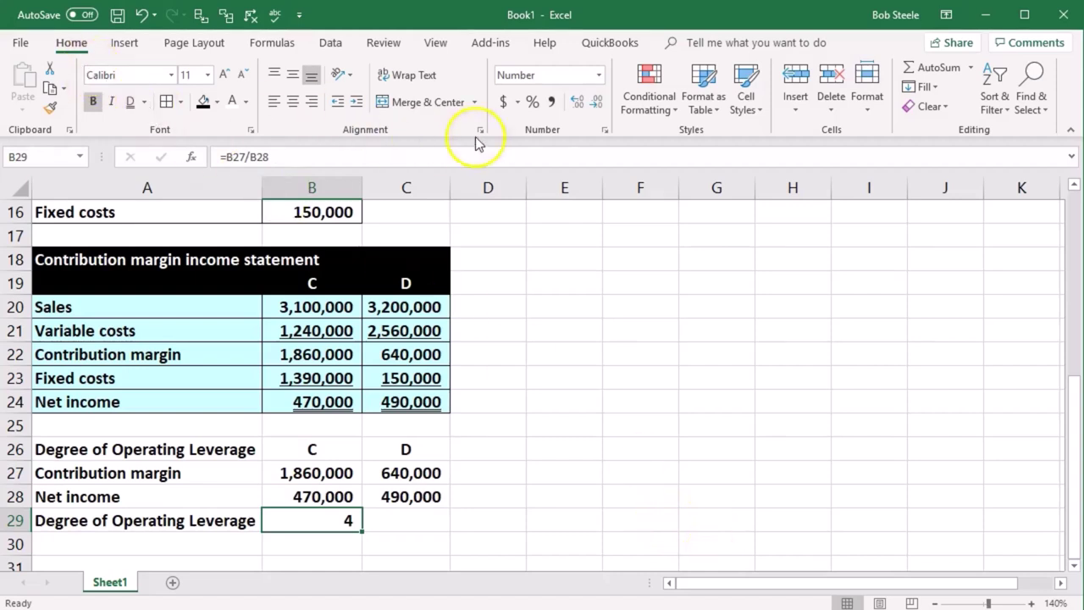
pyautogui.click(578, 101)
pyautogui.click(579, 101)
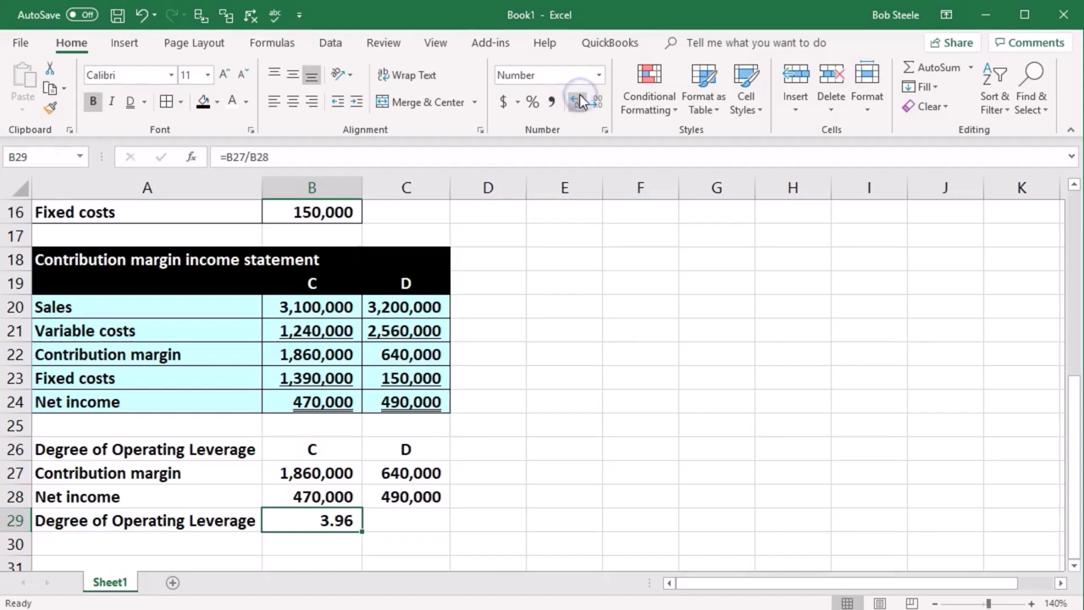
pyautogui.click(582, 102)
pyautogui.click(582, 103)
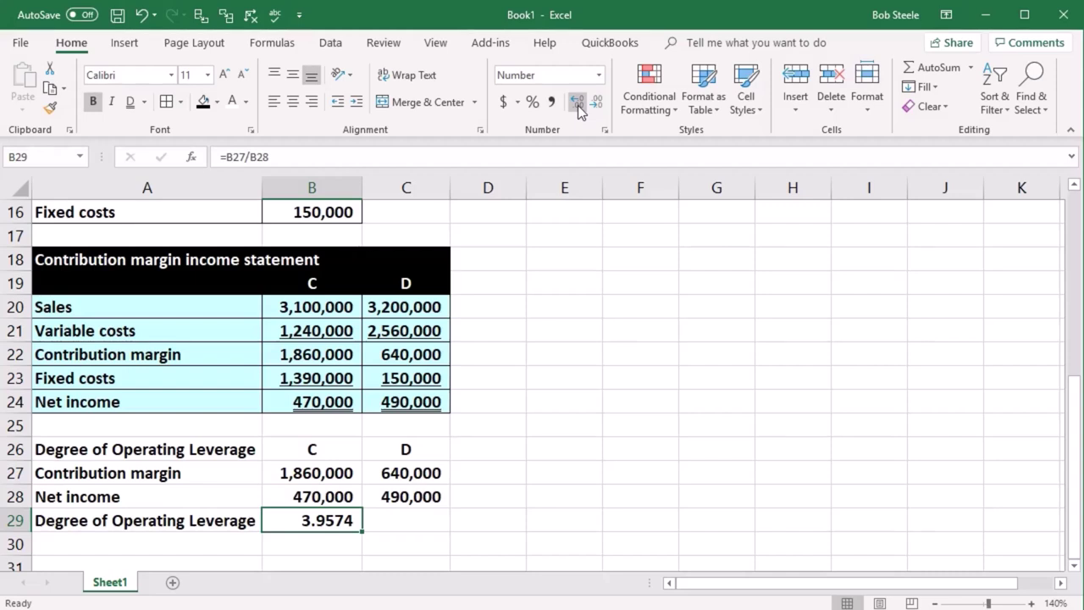
pyautogui.click(597, 102)
pyautogui.click(596, 101)
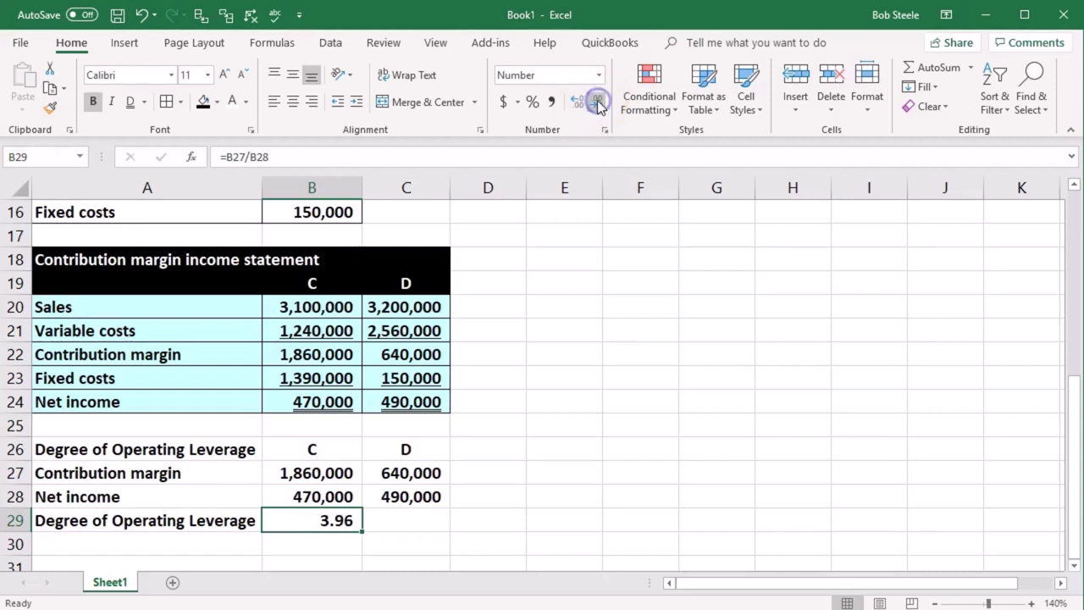
# Calculate Company D's degree of operating leverage in C29 as contribution margin divided by net income with the formula =C27/C28
pyautogui.click(431, 521)
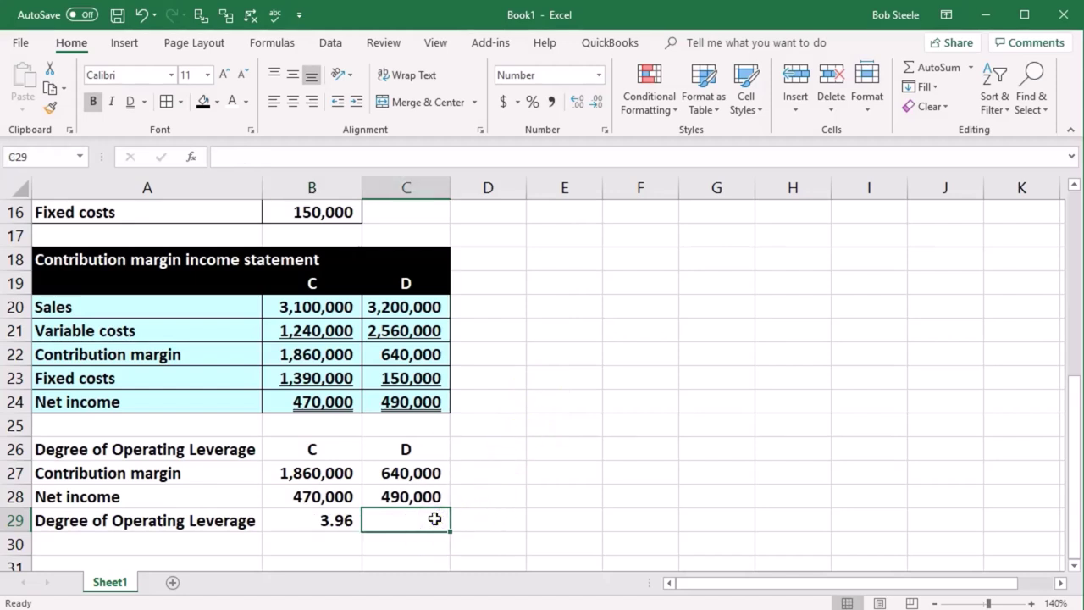
pyautogui.write('=')
pyautogui.press('Up')
pyautogui.press('Up')
pyautogui.write('/')
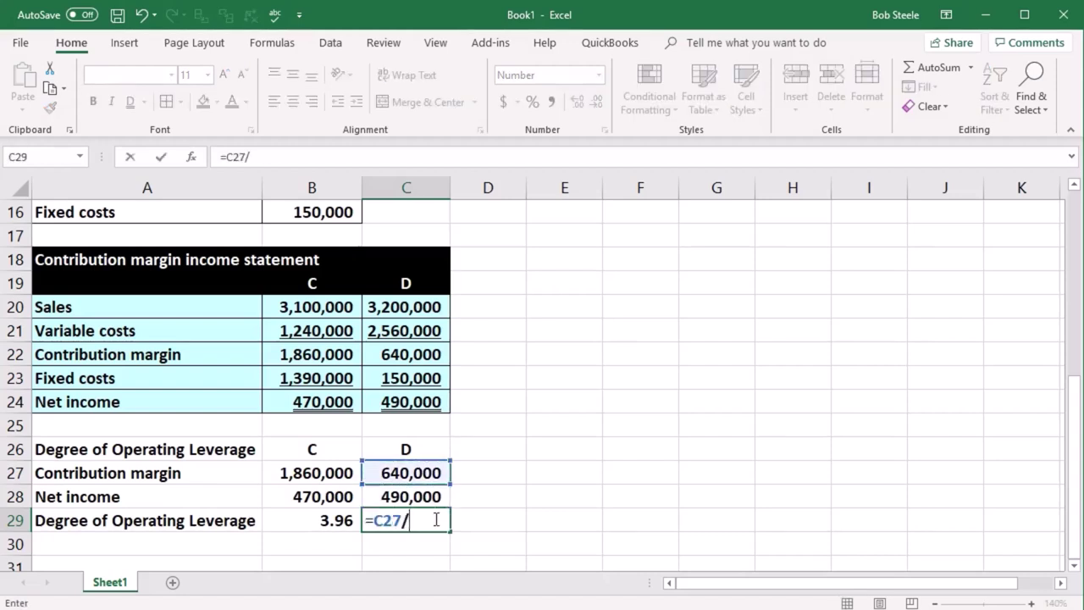
pyautogui.press('Up')
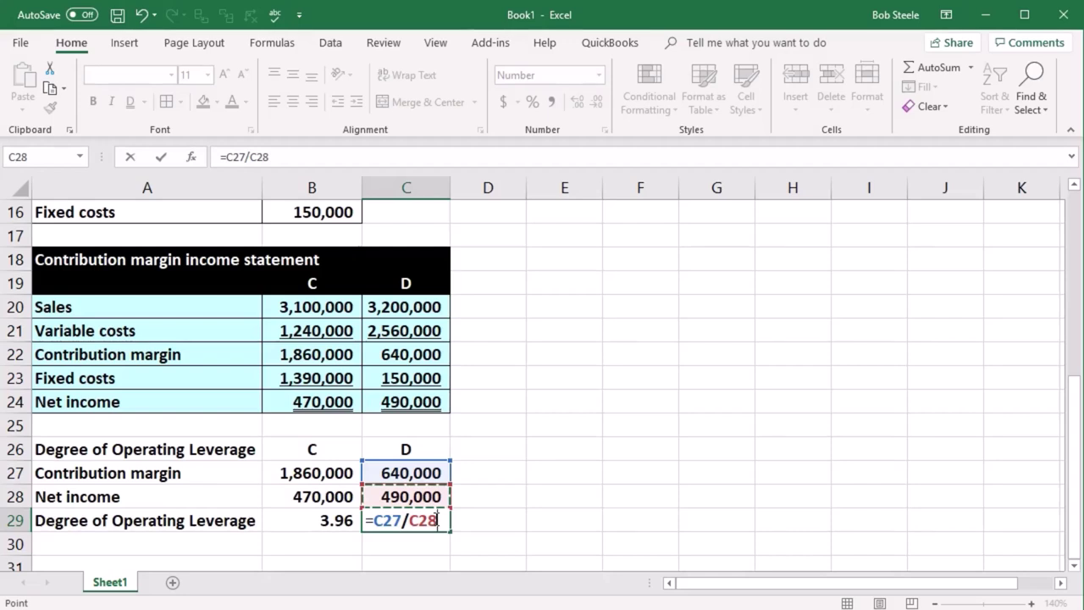
pyautogui.press('Return')
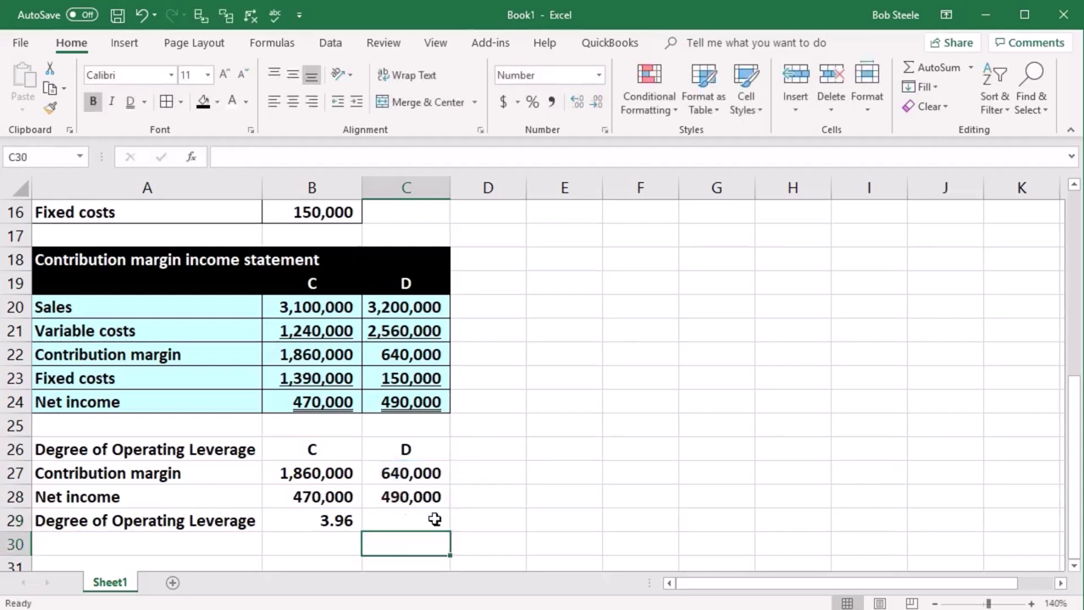
# Format Company D's degree of operating leverage in C29 to two decimal places
pyautogui.click(435, 520)
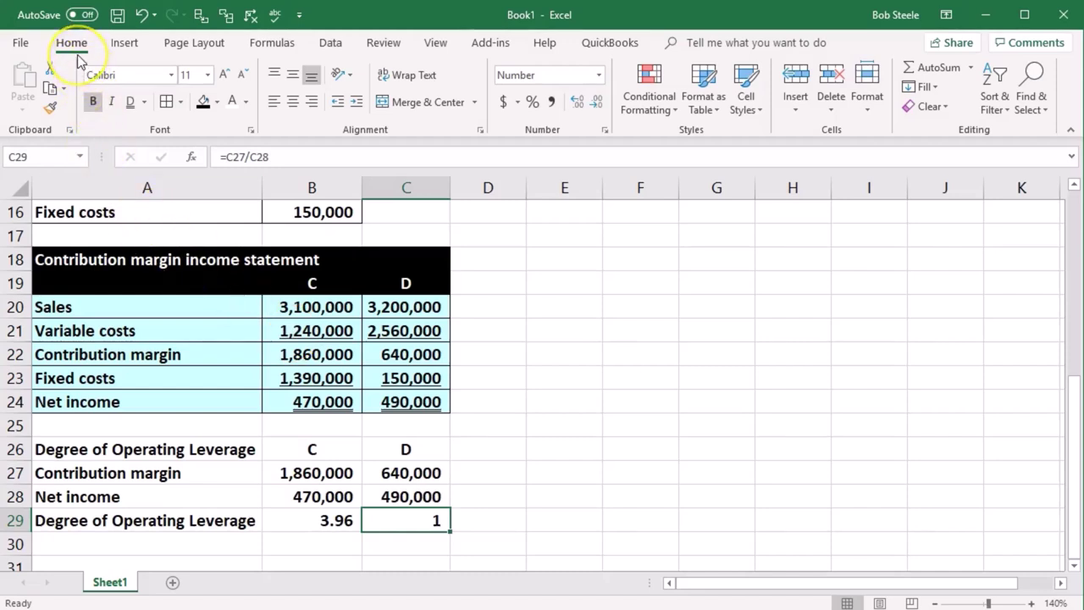
pyautogui.click(575, 101)
pyautogui.click(574, 103)
pyautogui.click(574, 102)
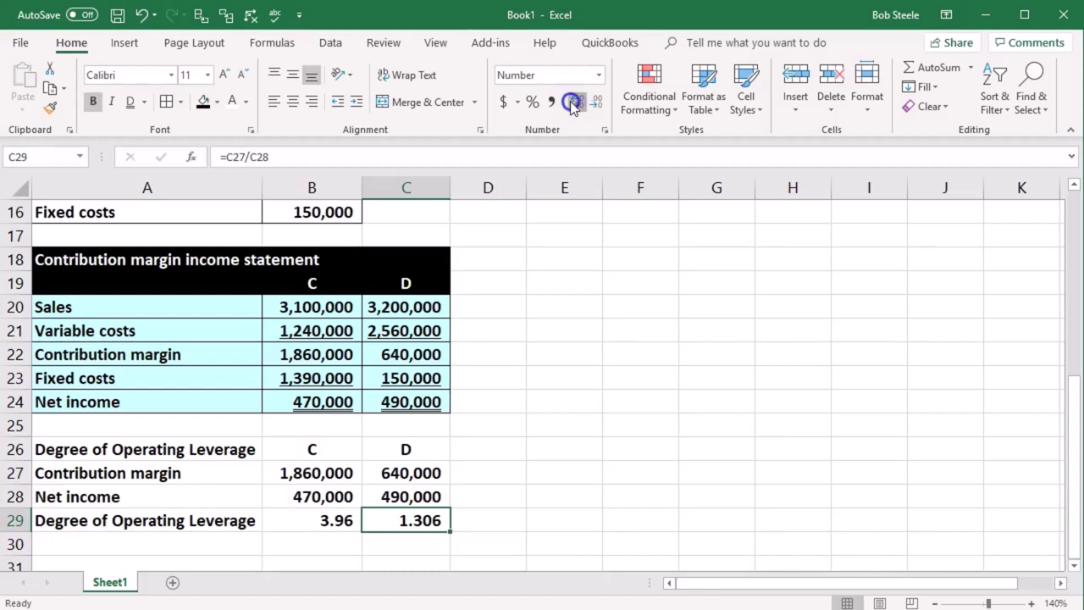
pyautogui.click(573, 102)
pyautogui.click(593, 101)
pyautogui.click(593, 101)
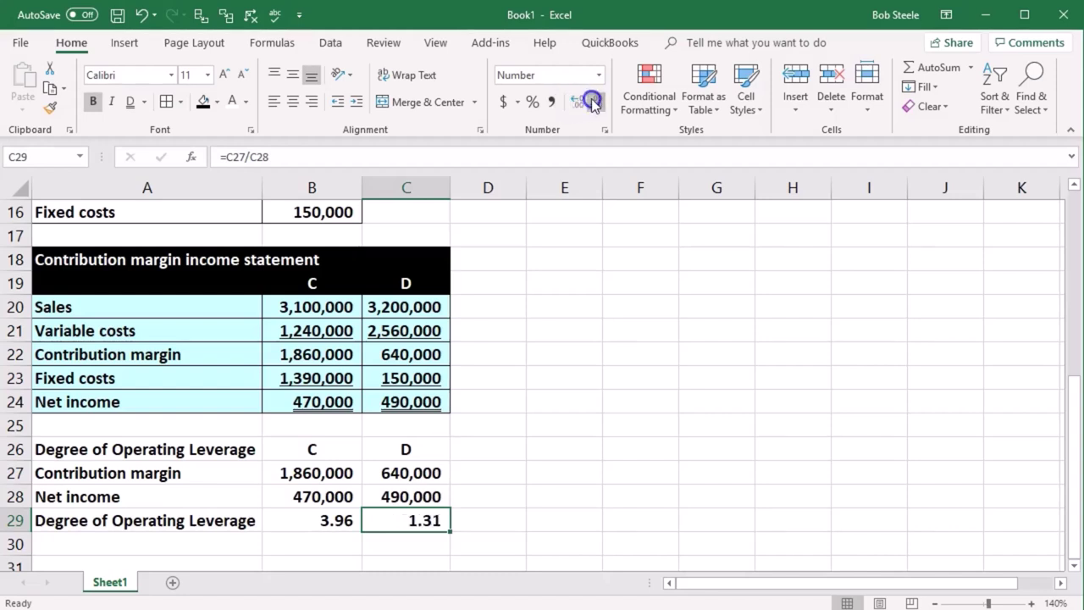
# Fill the degree of operating leverage rows A27:C29 with light blue and apply borders to all their cells
pyautogui.click(604, 392)
pyautogui.moveTo(213, 471); pyautogui.dragTo(424, 516)
pyautogui.rightClick(423, 516)
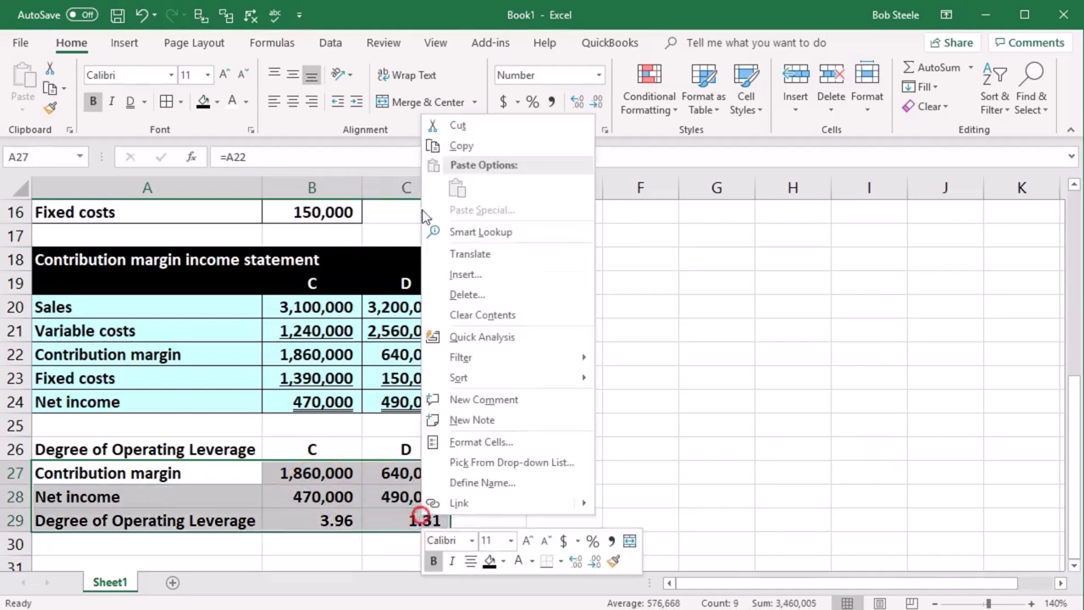
pyautogui.click(501, 561)
pyautogui.click(490, 502)
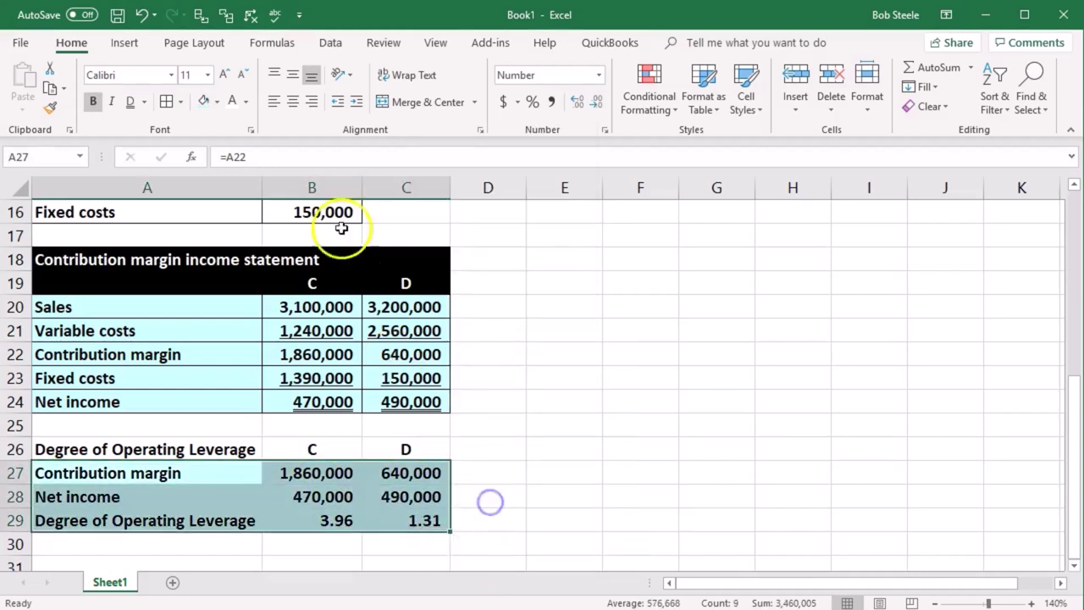
pyautogui.click(165, 102)
pyautogui.click(181, 399)
# Format the Degree of Operating Leverage header A26:C26 with a black fill and white font
pyautogui.moveTo(164, 447); pyautogui.dragTo(399, 445)
pyautogui.click(217, 101)
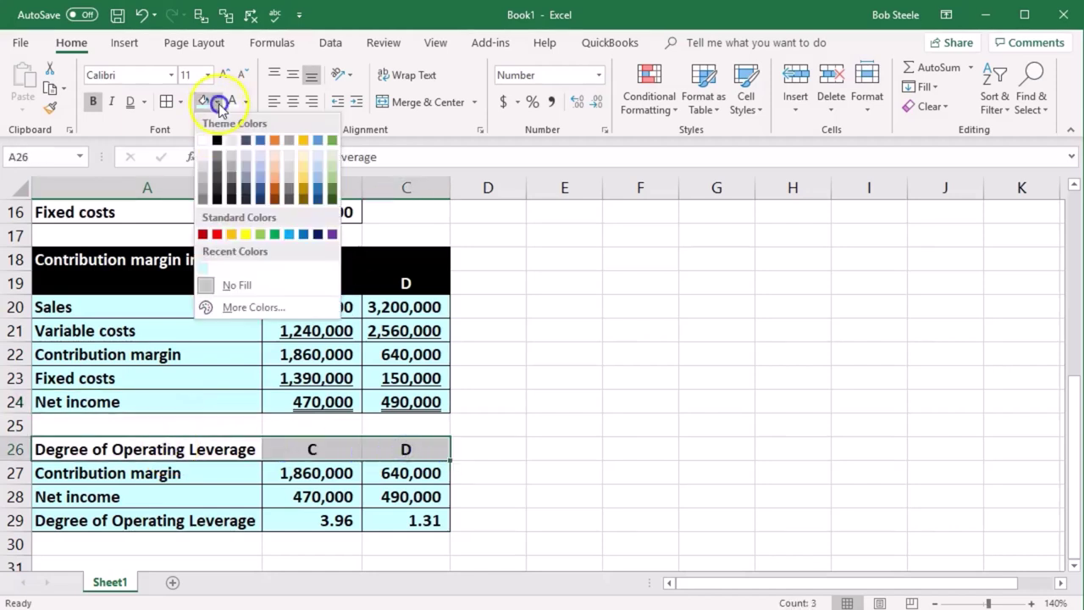
pyautogui.click(217, 140)
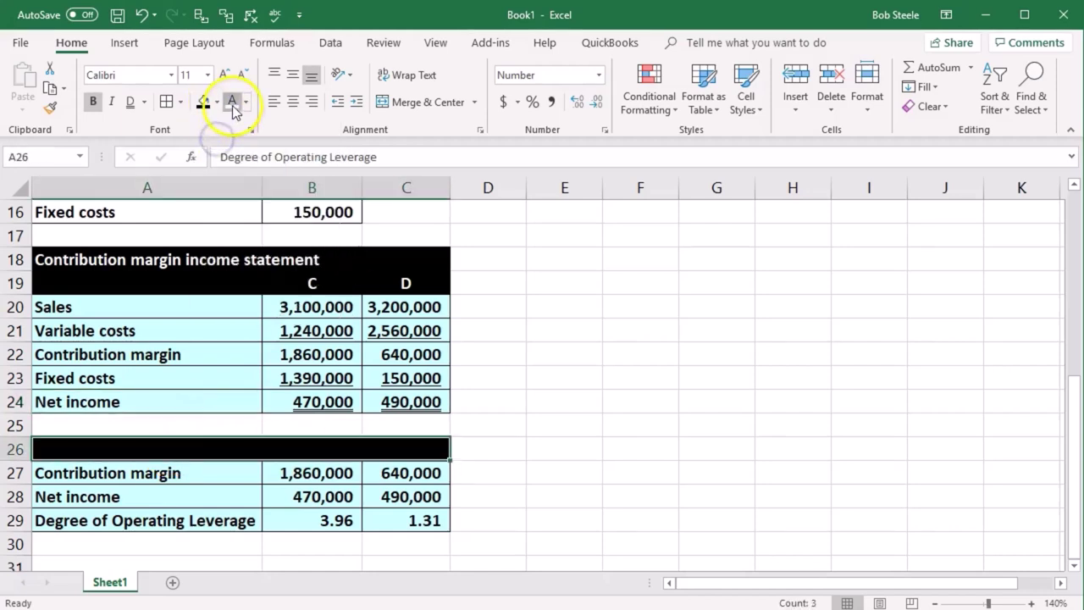
pyautogui.click(232, 102)
pyautogui.click(587, 510)
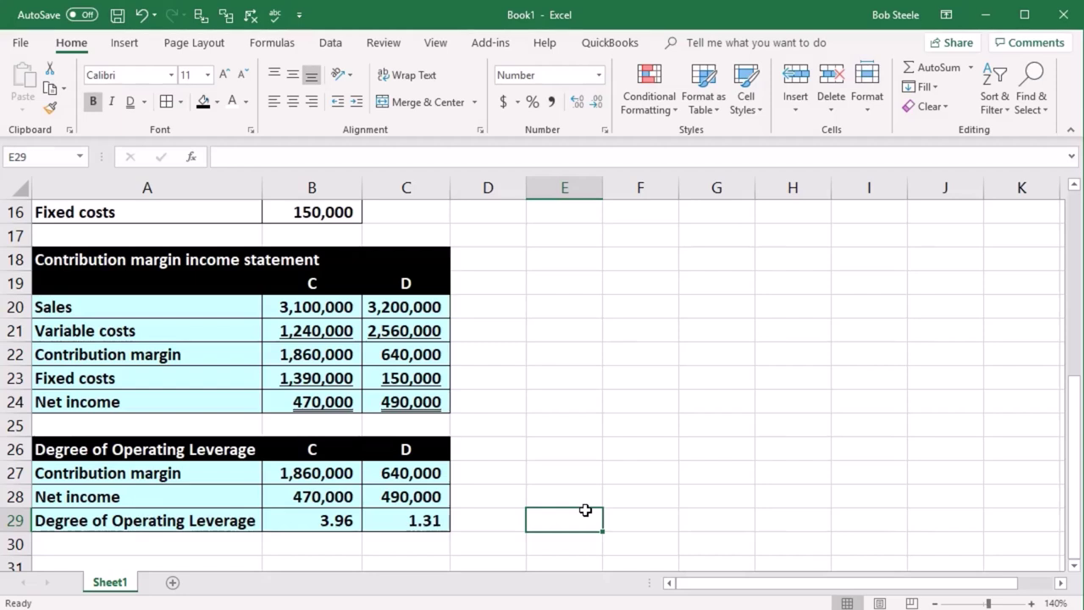
pyautogui.click(622, 489)
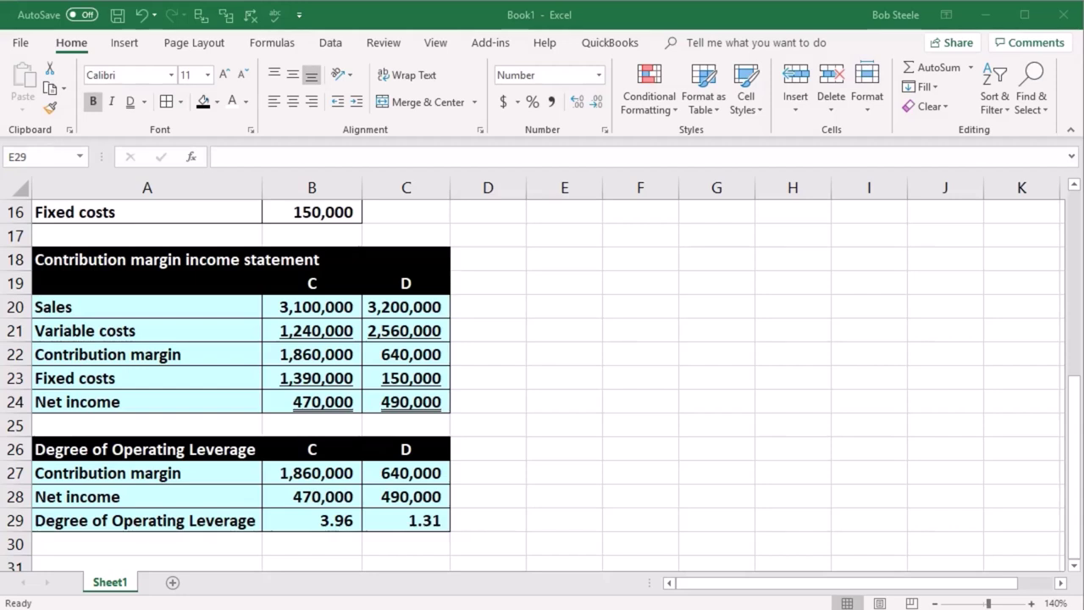
pyautogui.click(394, 424)
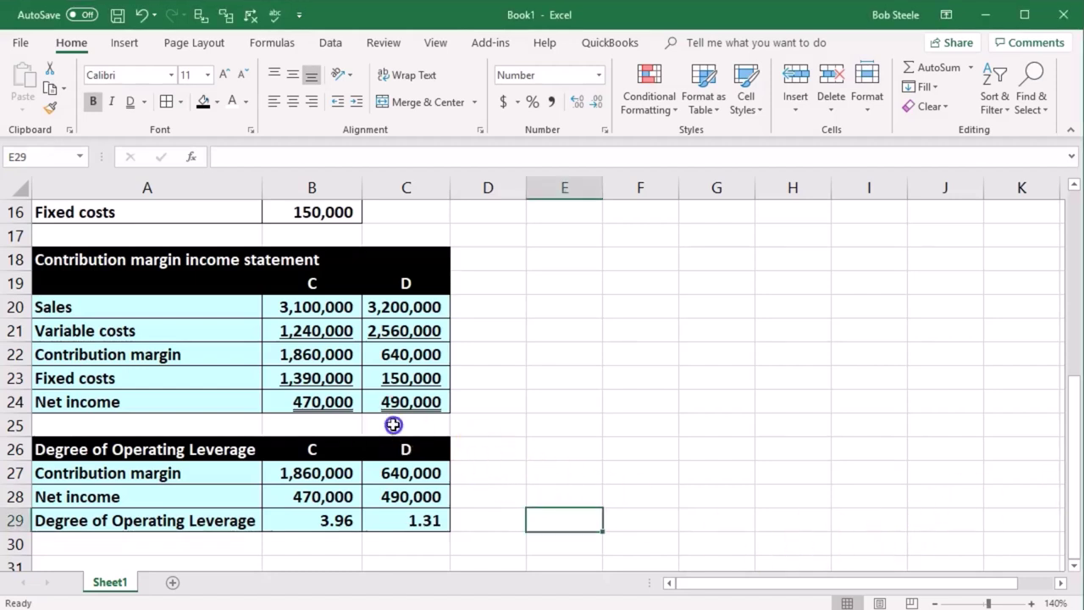
pyautogui.click(336, 404)
pyautogui.press('Right')
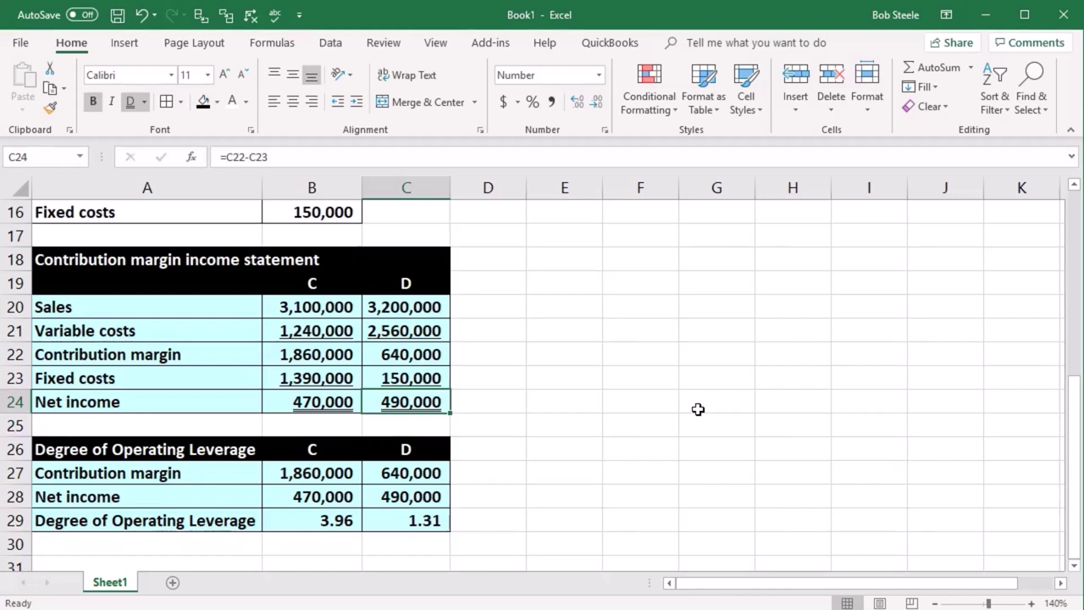
pyautogui.click(711, 493)
# Copy the income statement header A18:C19 to A31 and retitle it "What if there was a 20% increase in sales"
pyautogui.scroll(1, 712, 493)
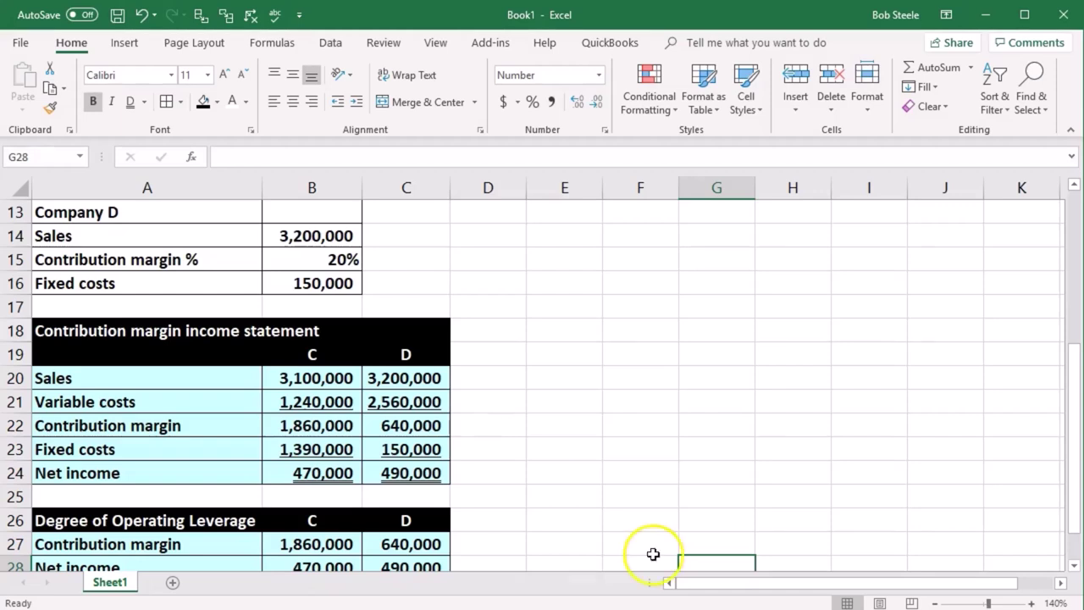
pyautogui.moveTo(142, 332); pyautogui.dragTo(424, 354)
pyautogui.hotkey('ctrl', 'c')
pyautogui.scroll(-2, 271, 505)
pyautogui.click(169, 503)
pyautogui.hotkey('ctrl', 'v')
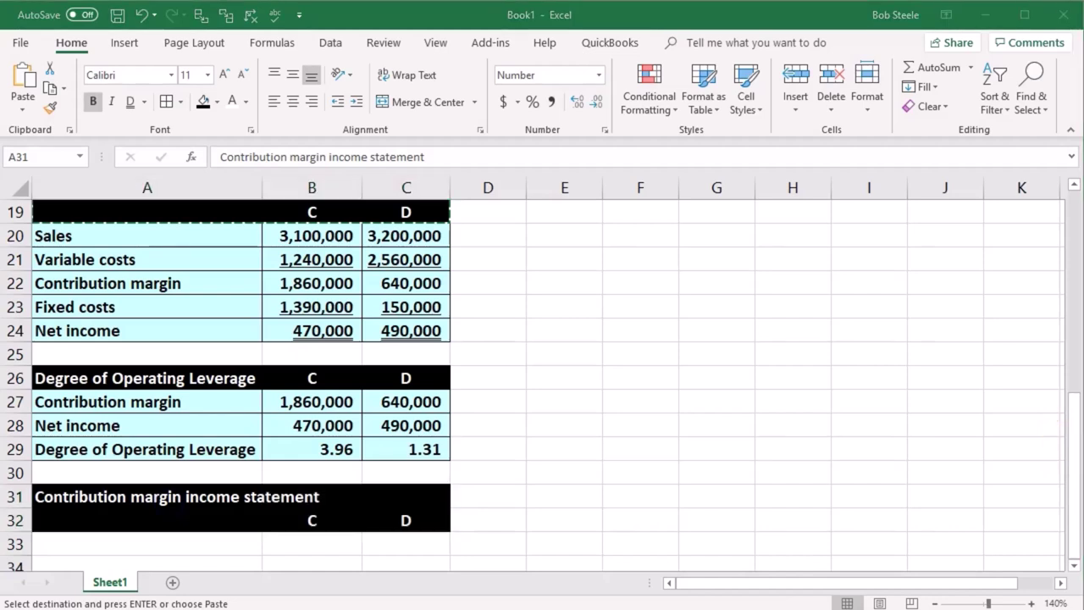
pyautogui.click(141, 495)
pyautogui.write('What if there was a 20% increase in sales')
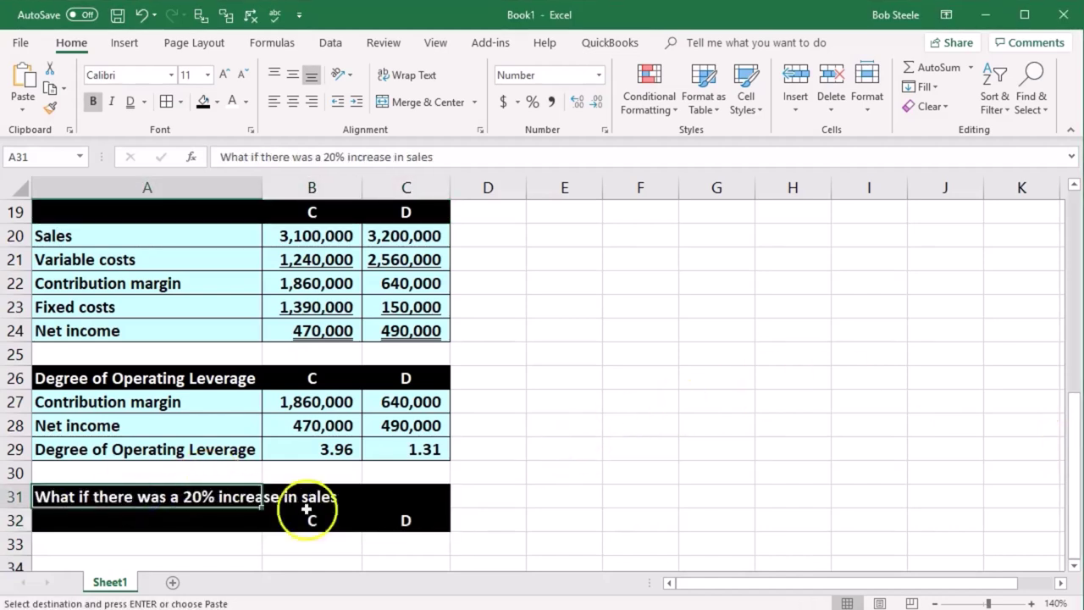
pyautogui.click(624, 477)
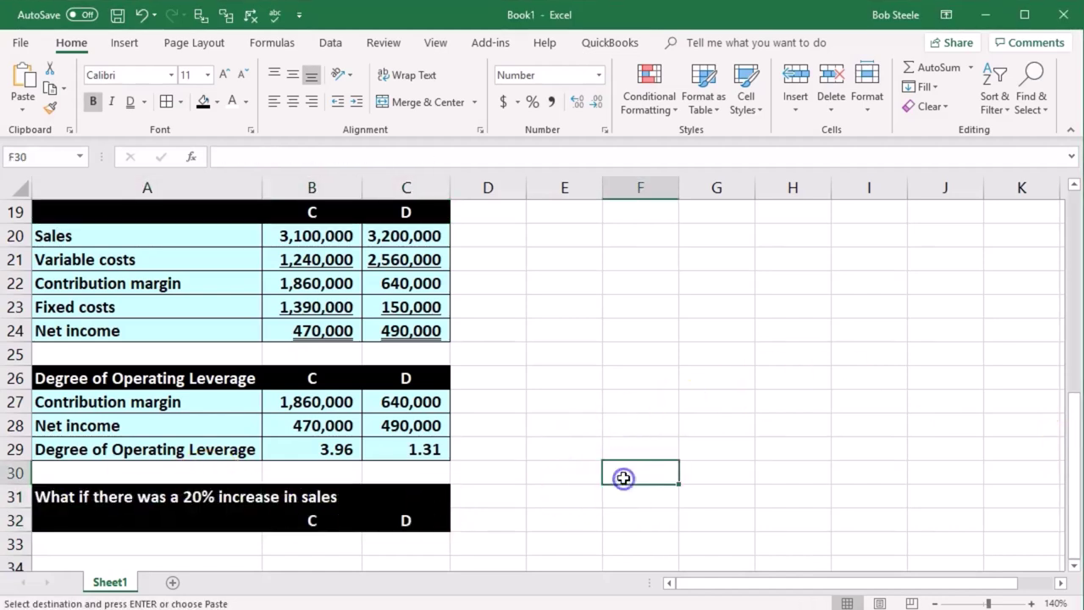
# Copy the income statement rows A20:C24 to A33 and clear the copied amounts in B33:C37
pyautogui.moveTo(165, 234); pyautogui.dragTo(405, 331)
pyautogui.hotkey('ctrl', 'c')
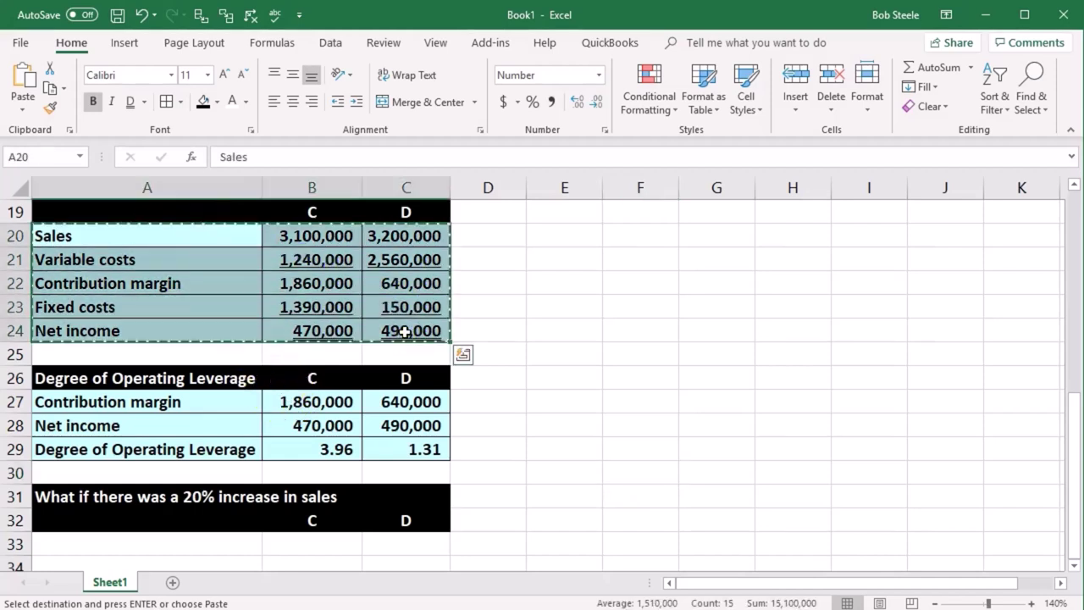
pyautogui.scroll(-1, 156, 499)
pyautogui.click(143, 474)
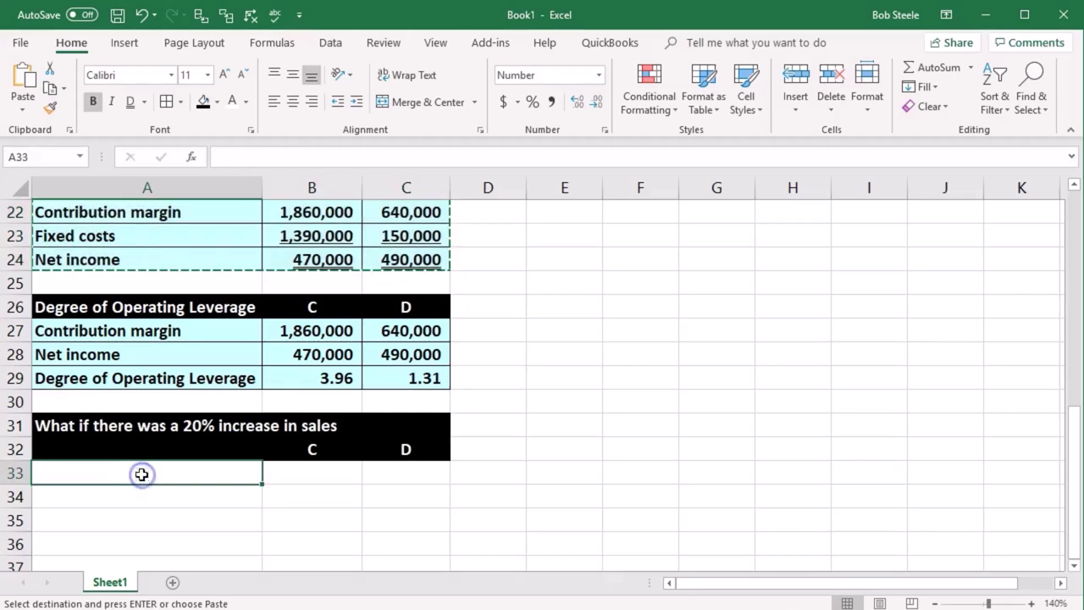
pyautogui.hotkey('ctrl', 'v')
pyautogui.scroll(-1, 290, 447)
pyautogui.moveTo(295, 395); pyautogui.dragTo(388, 497)
pyautogui.press('Delete')
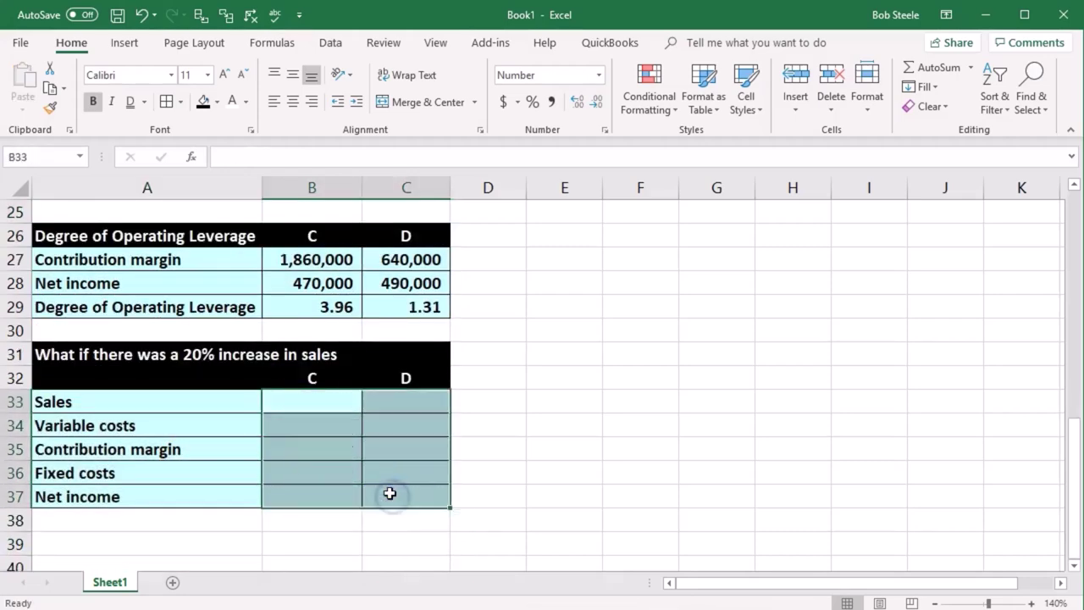
pyautogui.click(627, 449)
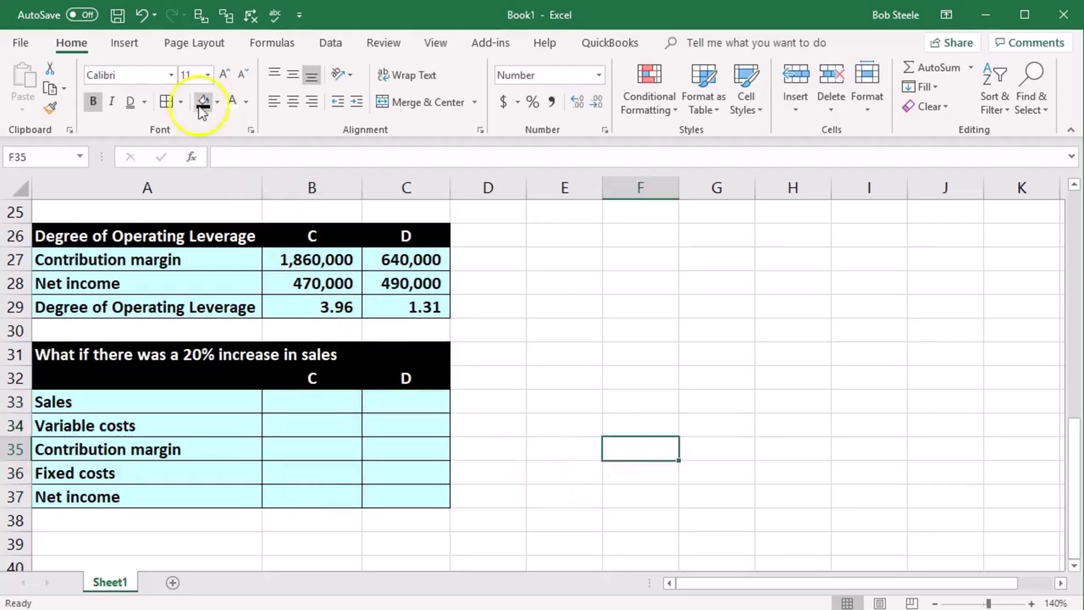
# Undo the cleared amounts, the pasted rows and the retitled header of the what-if table
pyautogui.click(142, 16)
pyautogui.click(141, 16)
pyautogui.click(144, 17)
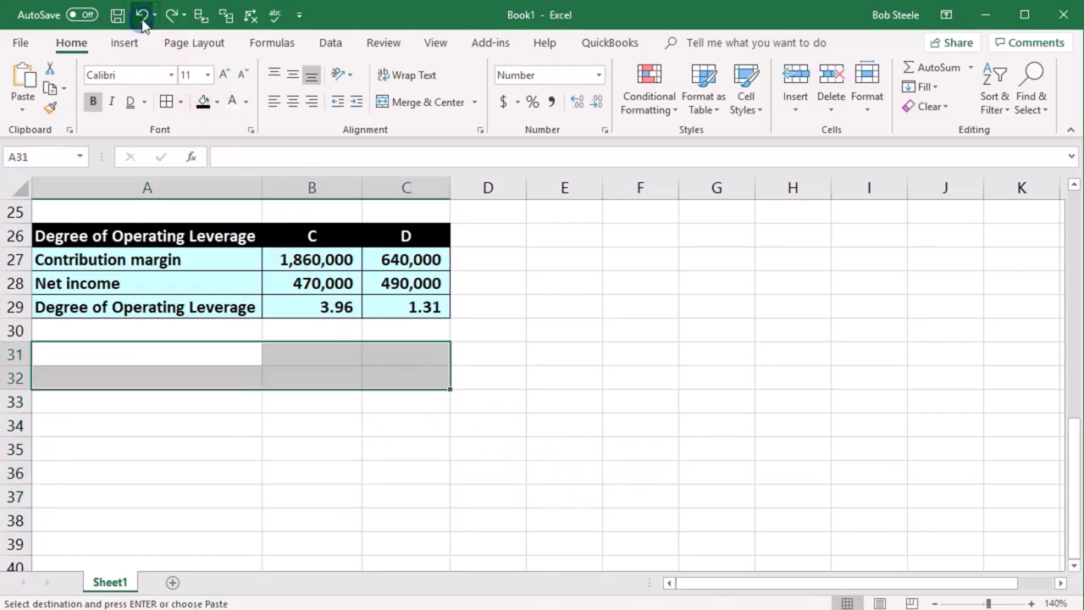
# Copy the whole contribution margin income statement A18:C24 to A31, below the degree of operating leverage table
pyautogui.scroll(3, 212, 414)
pyautogui.moveTo(140, 264); pyautogui.dragTo(400, 402)
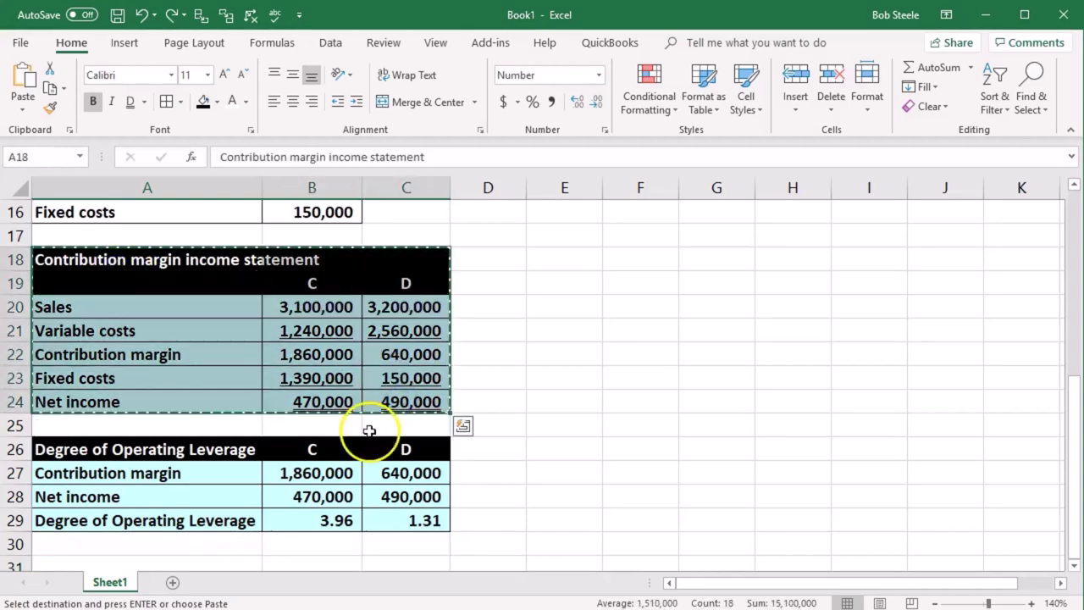
pyautogui.scroll(-2, 368, 431)
pyautogui.click(184, 434)
pyautogui.hotkey('ctrl', 'v')
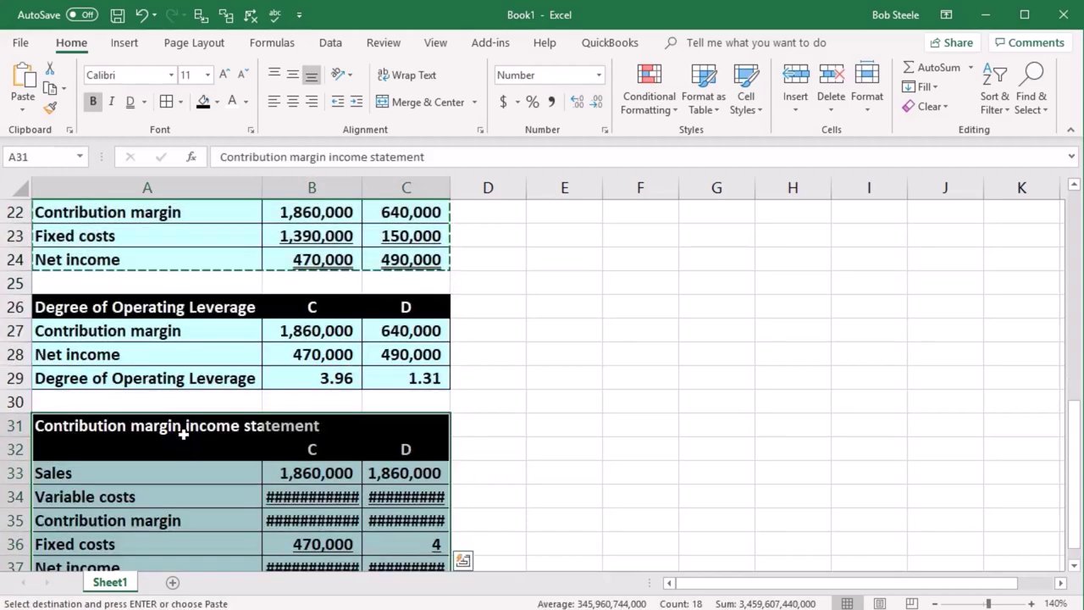
pyautogui.scroll(-1, 184, 435)
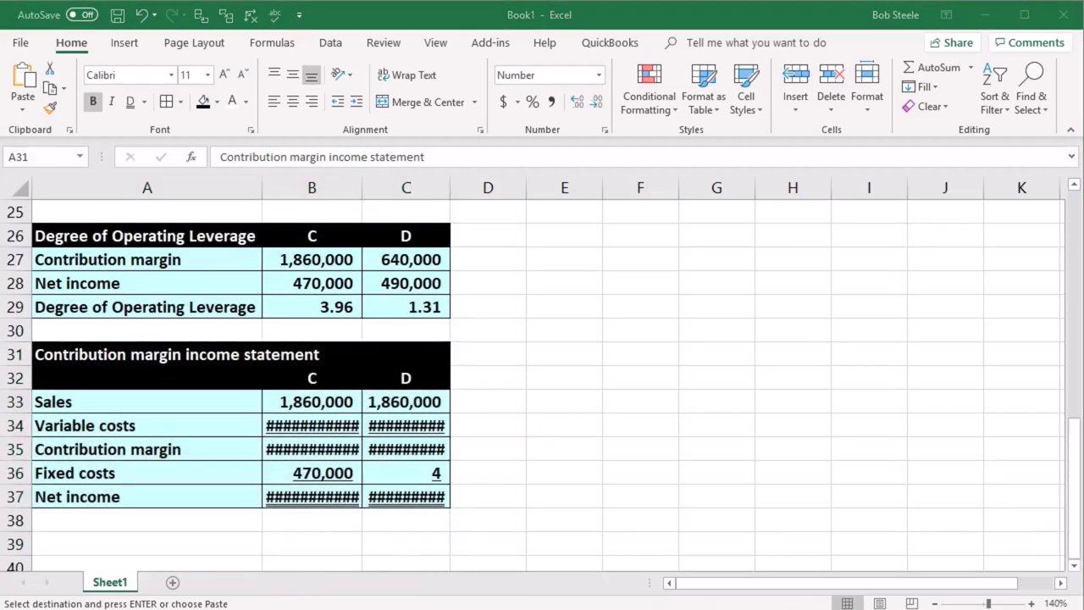
# Retitle the copied table in A31 as "What if there was a 20% increase in sales"
pyautogui.click(161, 351)
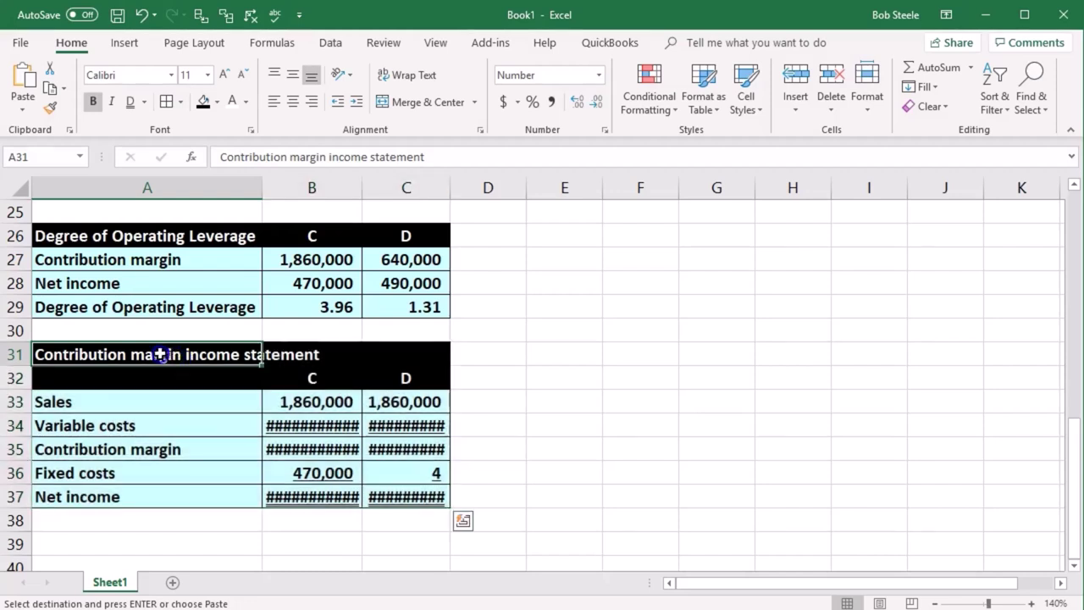
pyautogui.hotkey('ctrl', 'v')
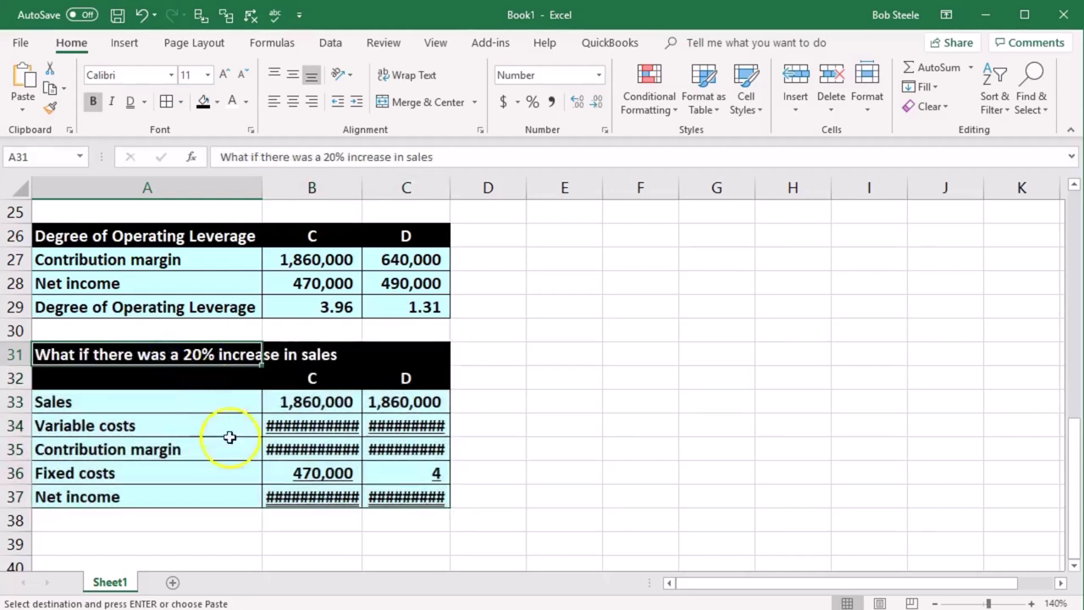
pyautogui.click(314, 535)
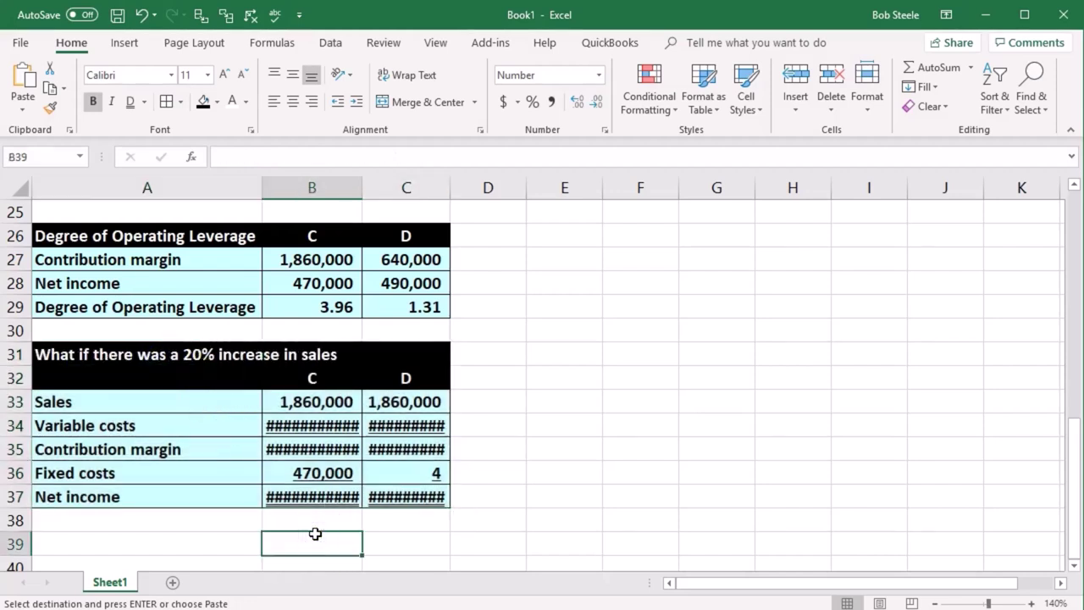
# Clear the copied Company C and Company D amounts from B33:C37, leaving the row labels and formatting in place
pyautogui.moveTo(314, 400); pyautogui.dragTo(410, 486)
pyautogui.press('Escape')
pyautogui.press('Delete')
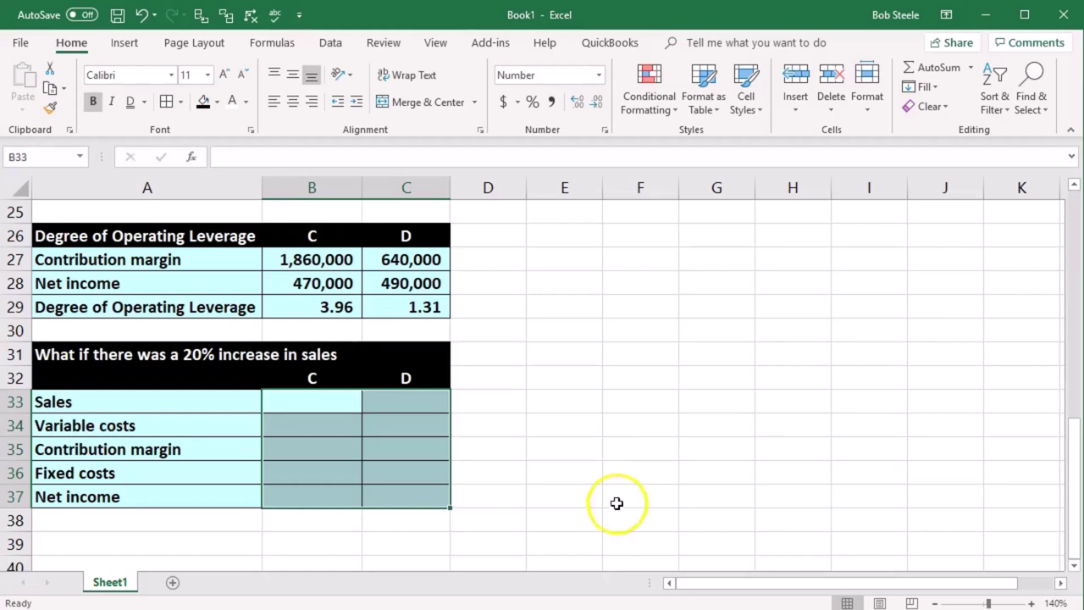
pyautogui.click(613, 503)
# Switch to Calculator and work out 20% of Company C's sales as 3,100,000 × 0.2
pyautogui.scroll(2, 565, 508)
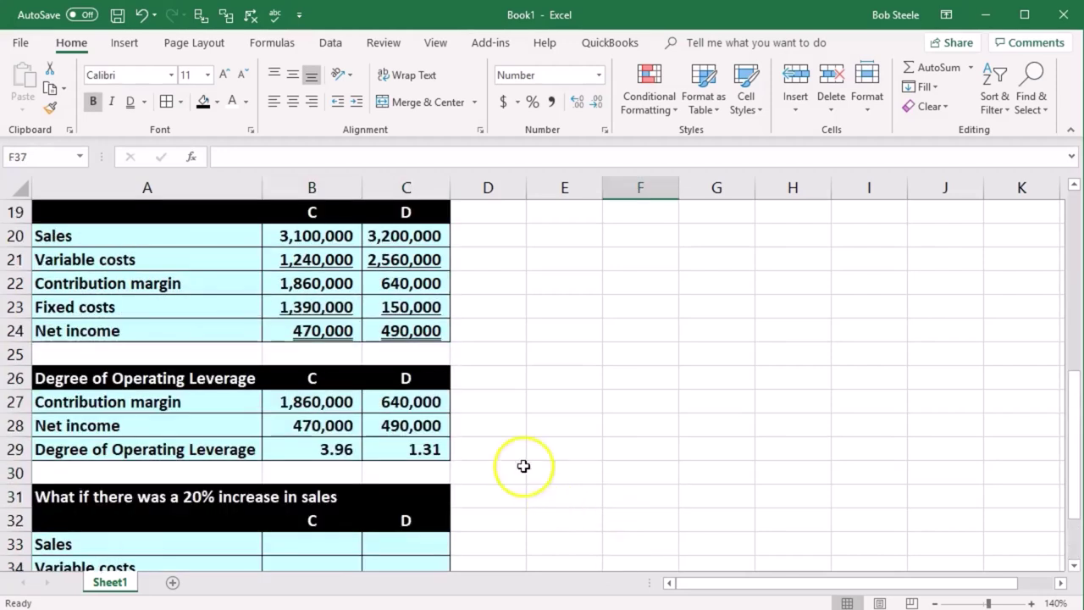
pyautogui.click(192, 234)
pyautogui.moveTo(191, 234); pyautogui.dragTo(386, 236)
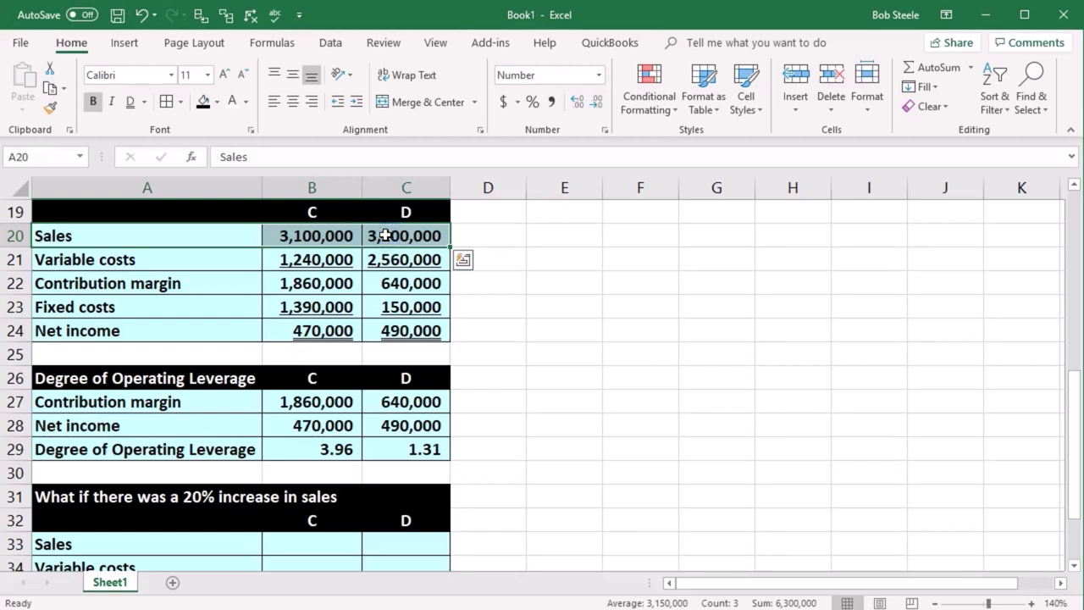
pyautogui.press('XF86Calculator')
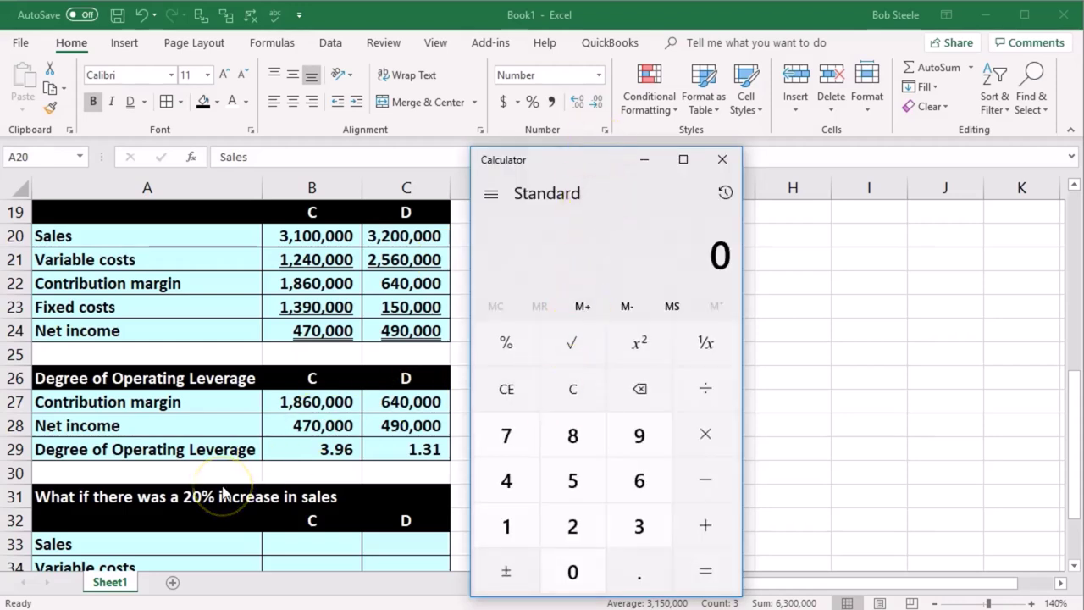
pyautogui.write('3100000')
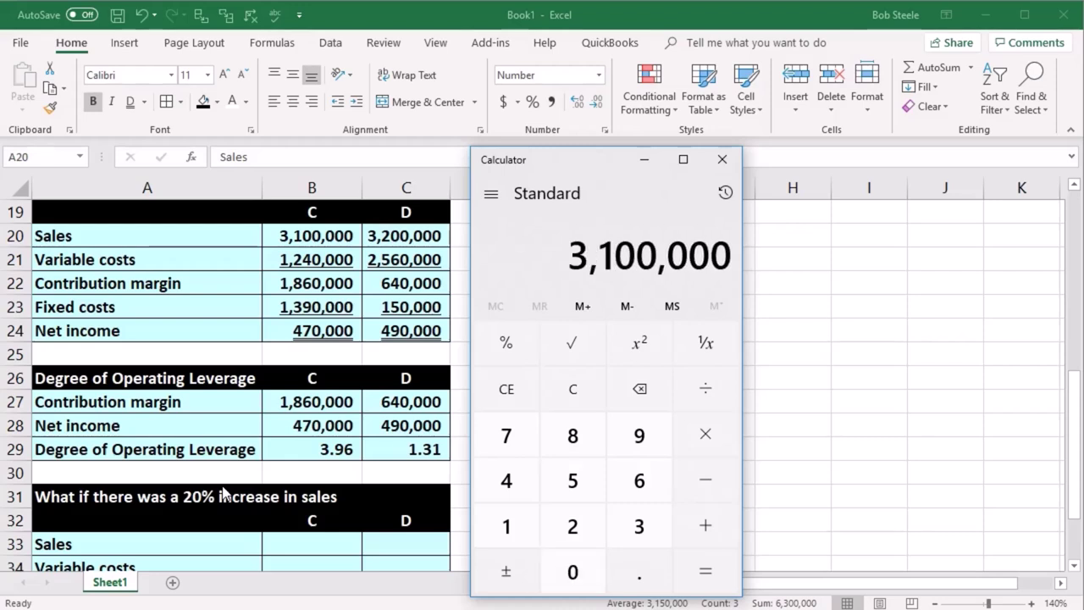
pyautogui.write('*.2')
pyautogui.press('Return')
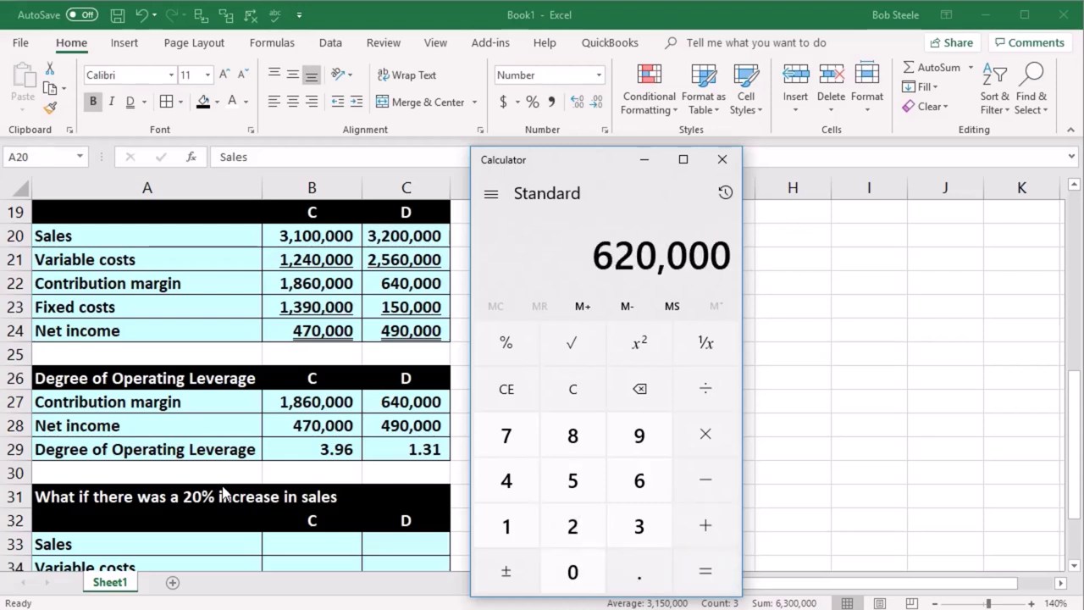
# Add Company C's original sales of 3,100,000 to the calculated 20% increase
pyautogui.write('+31000')
pyautogui.write('000')
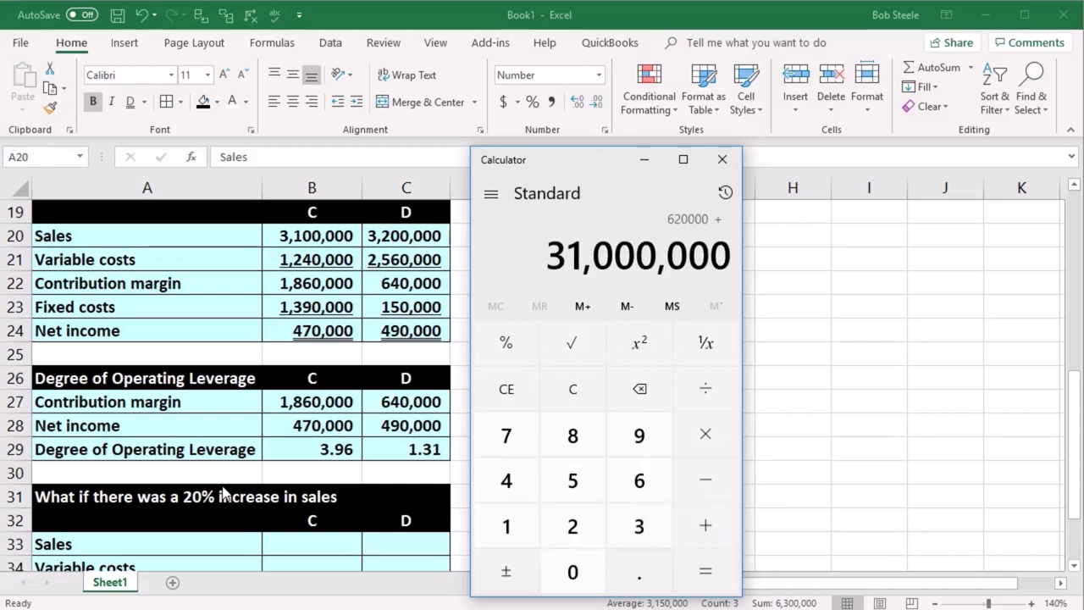
pyautogui.press('BackSpace')
pyautogui.press('Return')
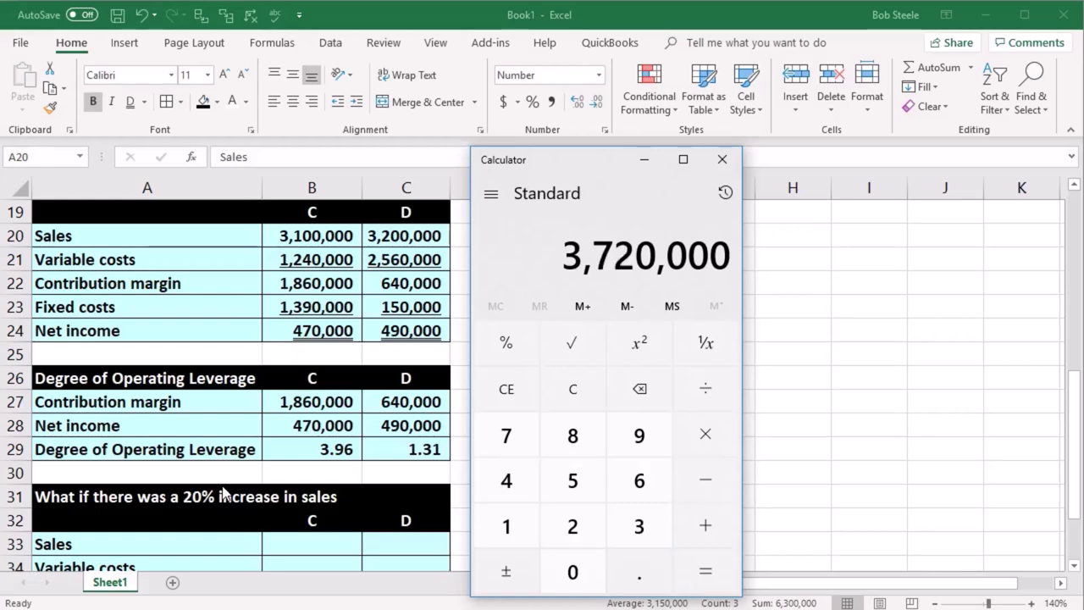
pyautogui.click(225, 494)
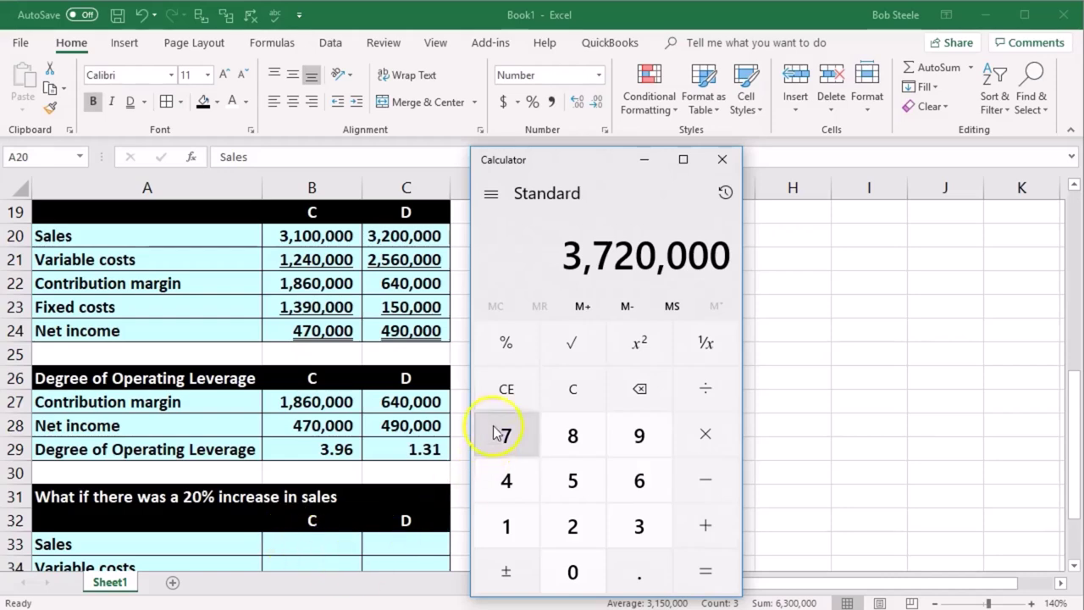
# Clear the calculator, work out Company C's increased sales in one operation as 3,100,000 × 1.2, and close Calculator
pyautogui.click(573, 389)
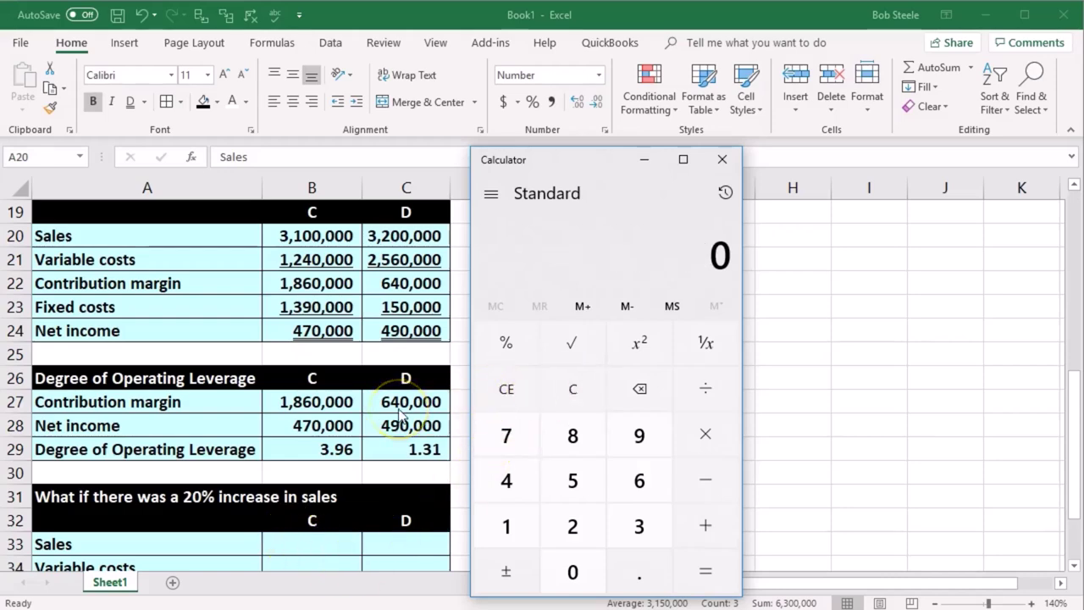
pyautogui.write('3,100,000')
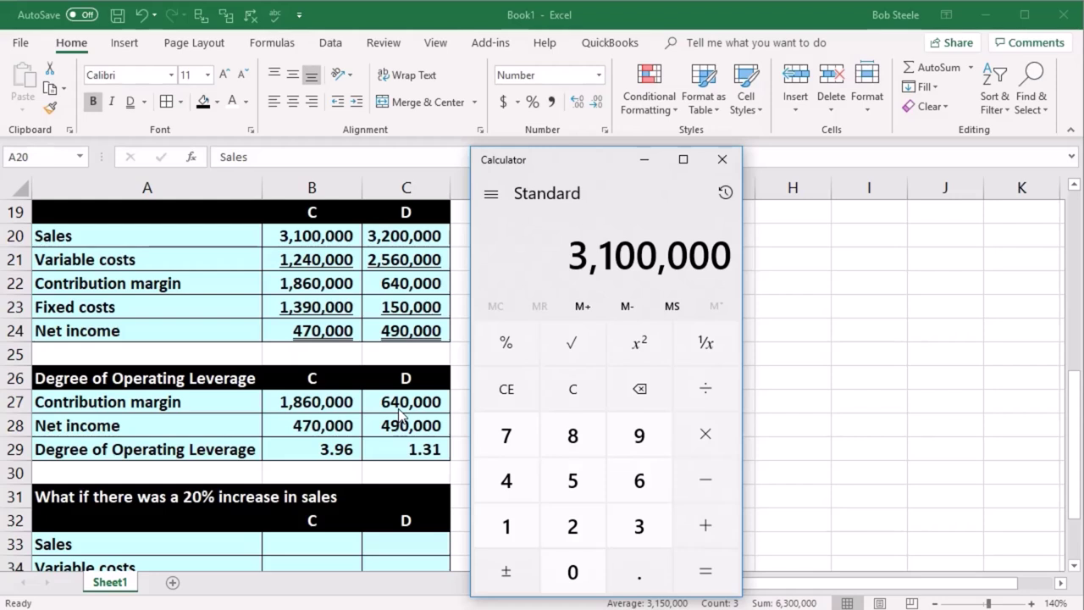
pyautogui.press('*')
pyautogui.write('1.2')
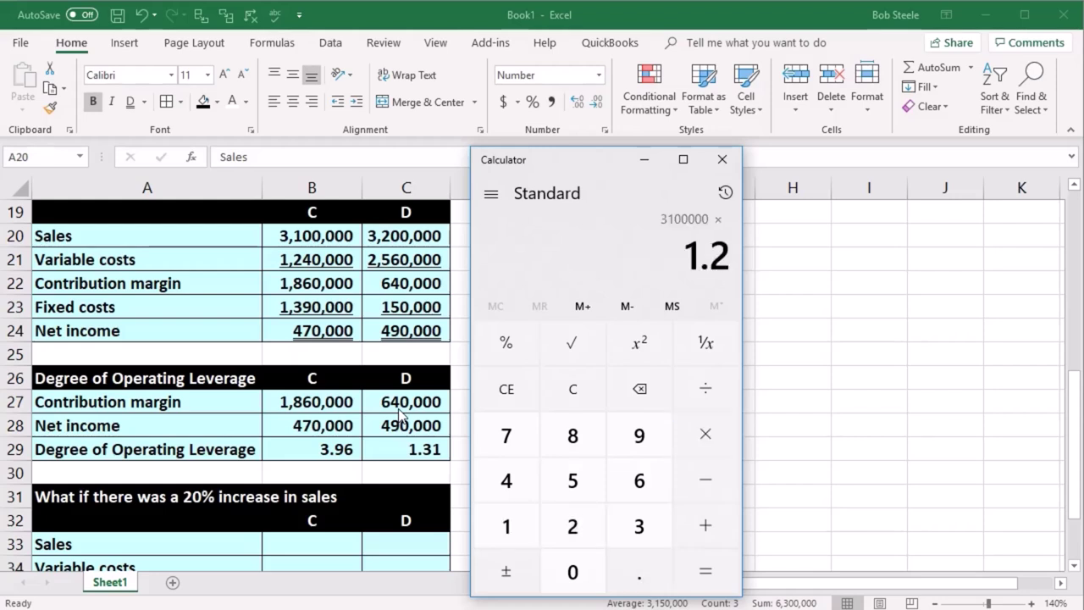
pyautogui.press('Return')
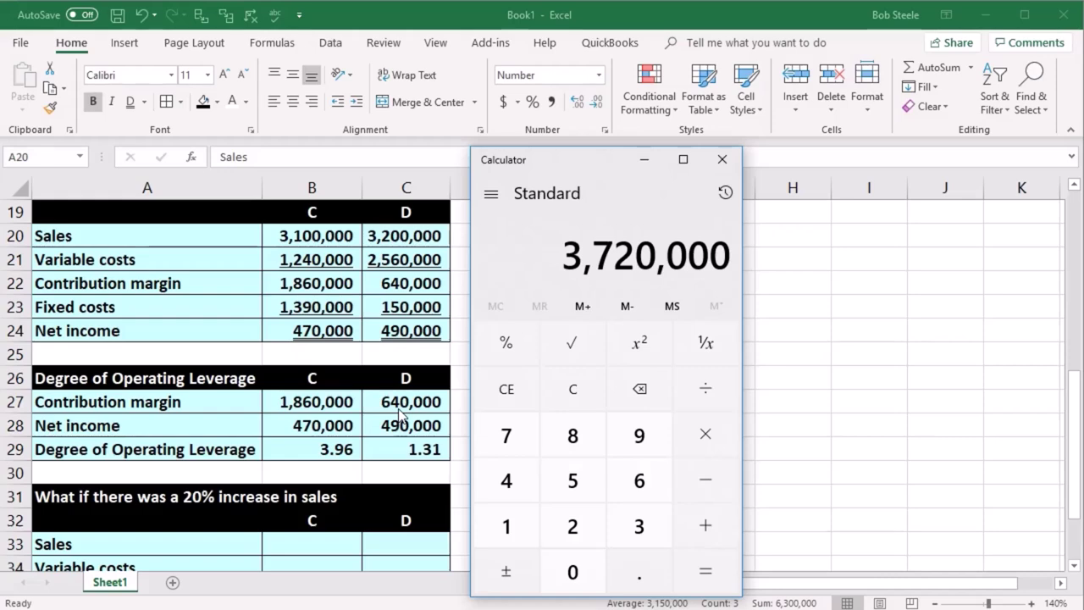
pyautogui.click(723, 159)
# Enter =B20*1.2 in B33 to calculate Company C's what-if sales
pyautogui.click(629, 435)
pyautogui.scroll(-1, 634, 431)
pyautogui.click(295, 480)
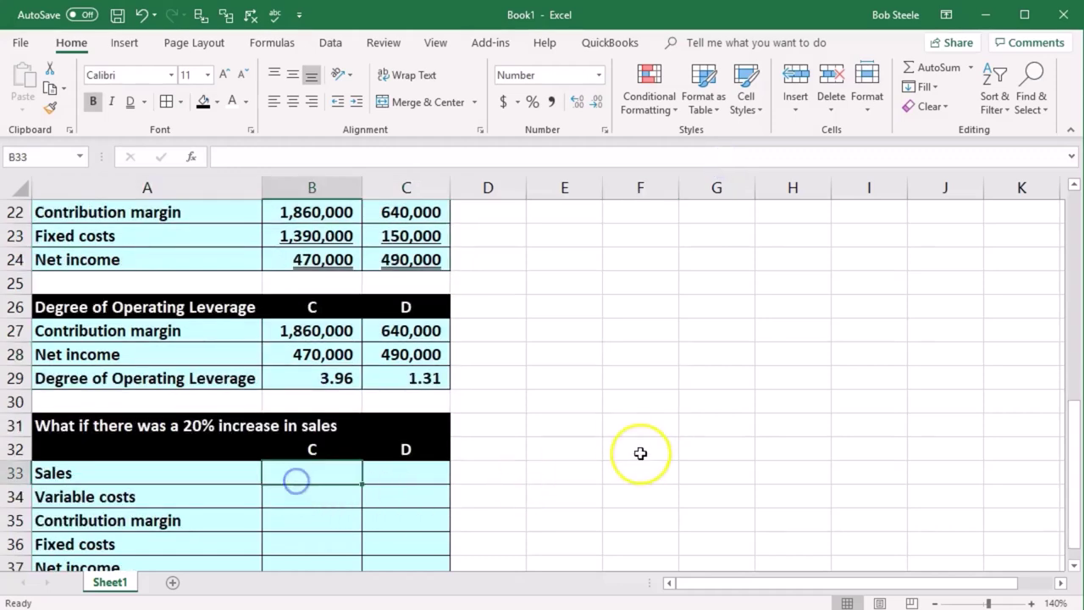
pyautogui.write('=')
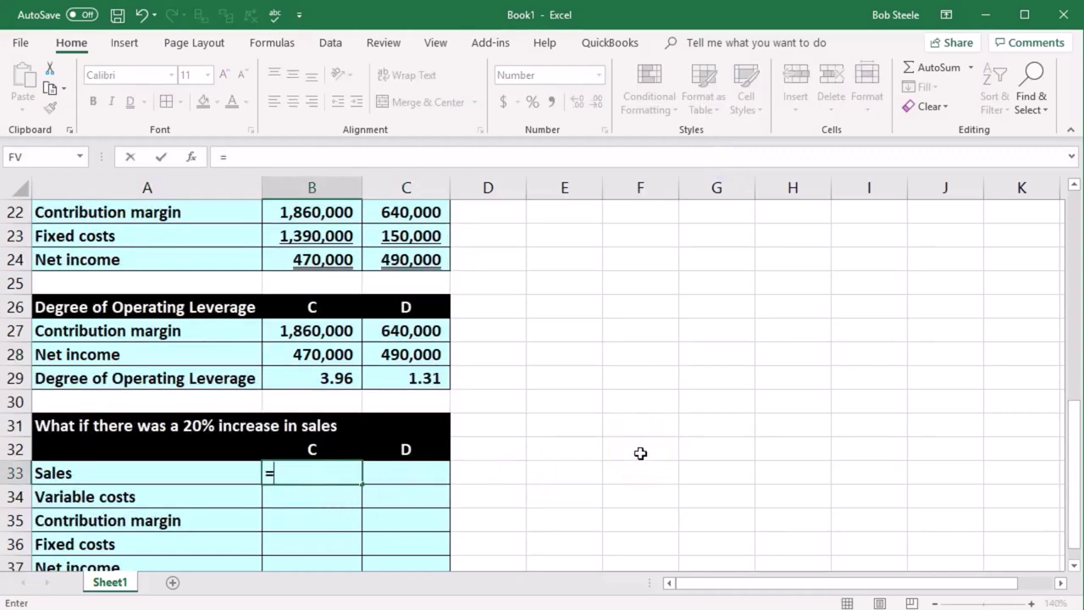
pyautogui.press('Up')
pyautogui.press('Up')
pyautogui.press('Up')
pyautogui.press('Up')
pyautogui.press('Up')
pyautogui.press('Up')
pyautogui.press('Up')
pyautogui.press('Up')
pyautogui.press('Up')
pyautogui.press('Up')
pyautogui.press('Up')
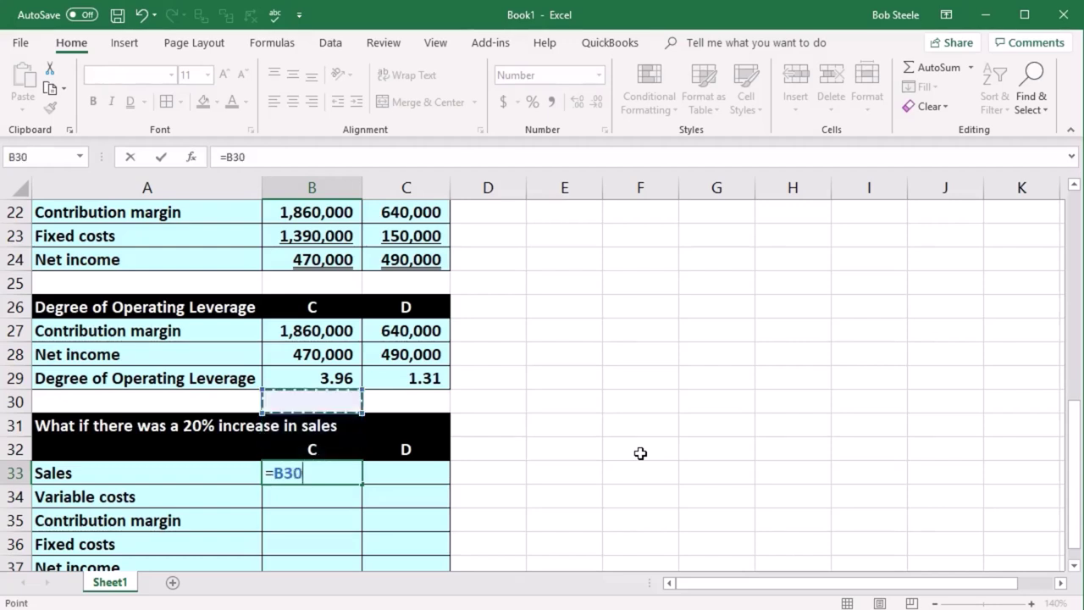
pyautogui.press('Up')
pyautogui.press('Up')
pyautogui.press('Up')
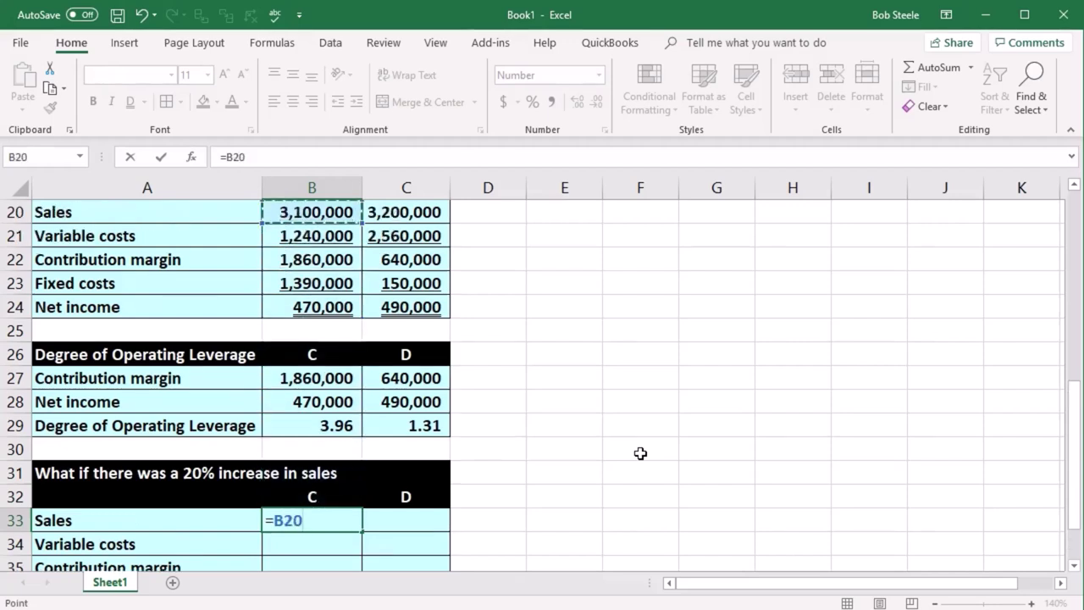
pyautogui.press('Down')
pyautogui.write('*1.2')
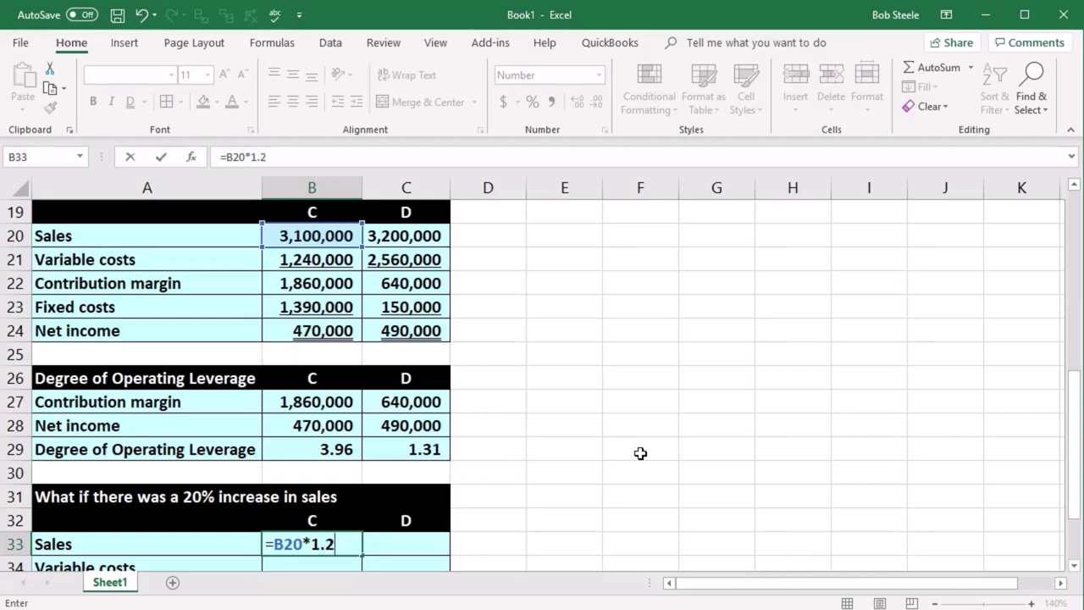
pyautogui.press('Return')
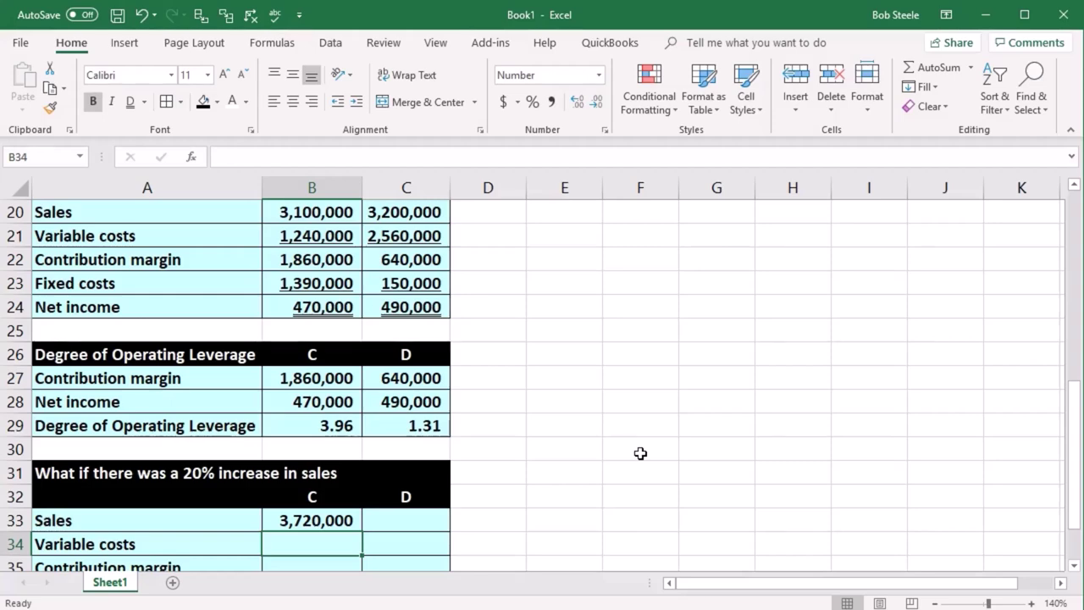
# Switch to Calculator, work out Company C's increased variable costs as 1,240,000 × 1.2, and return to the Excel worksheet
pyautogui.press('Return')
pyautogui.scroll(-1, 640, 454)
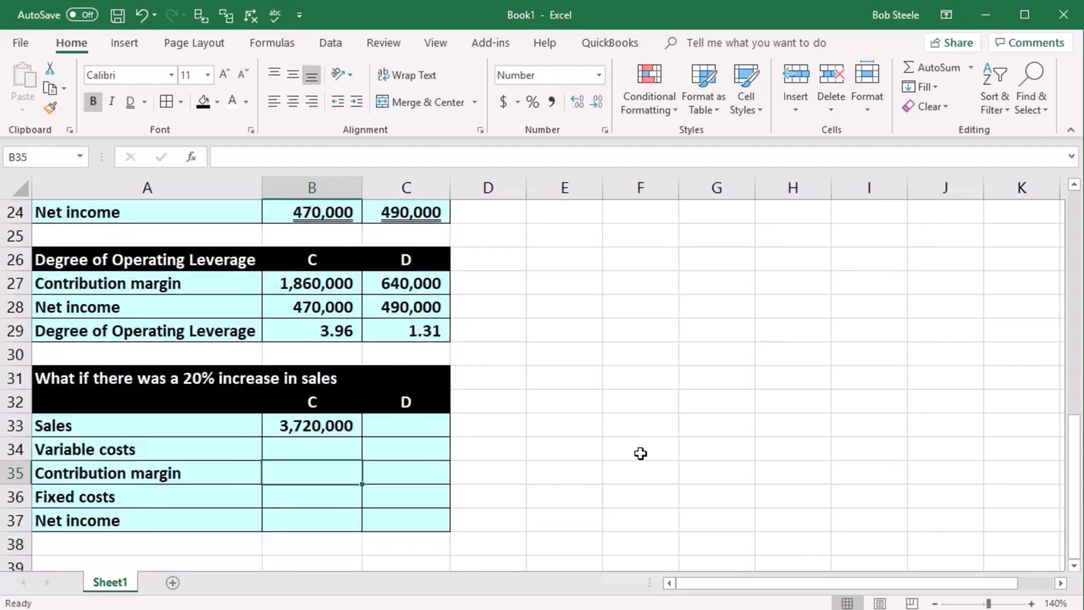
pyautogui.scroll(2, 640, 454)
pyautogui.click(328, 286)
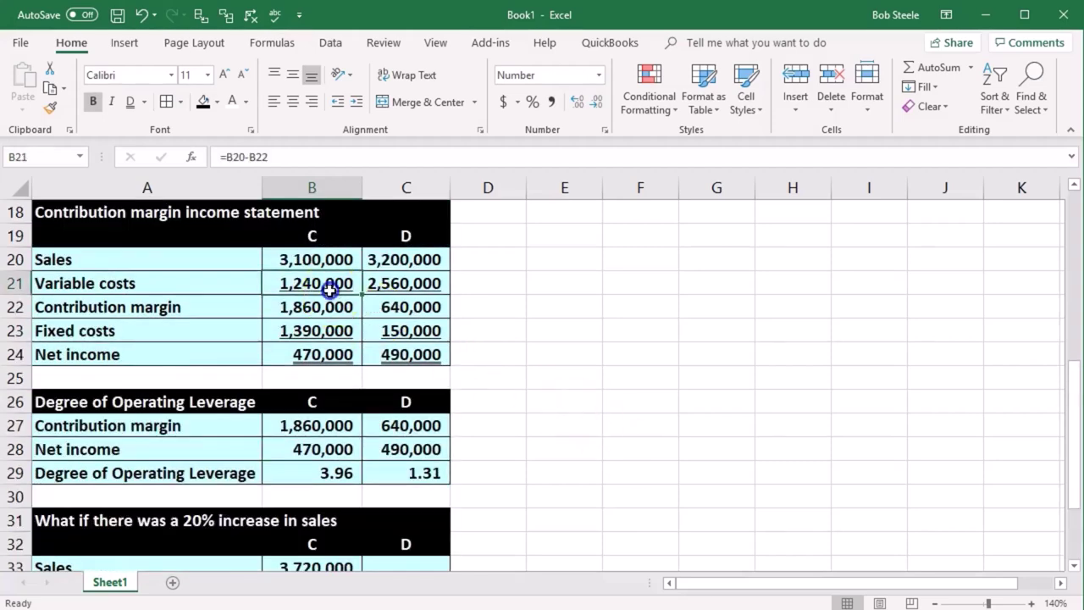
pyautogui.press('XF86Calculator')
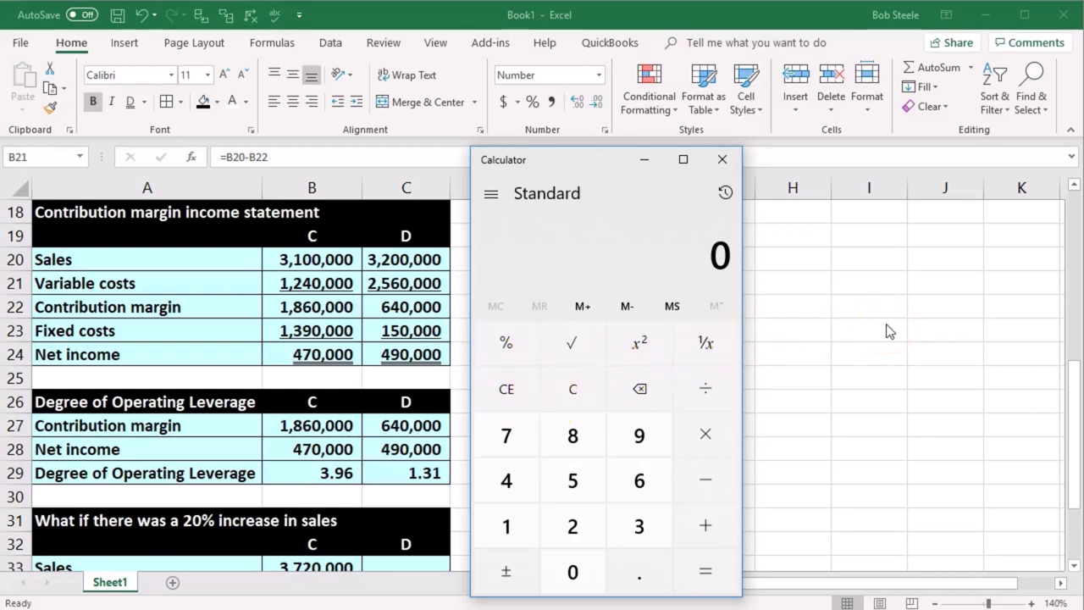
pyautogui.write('1240')
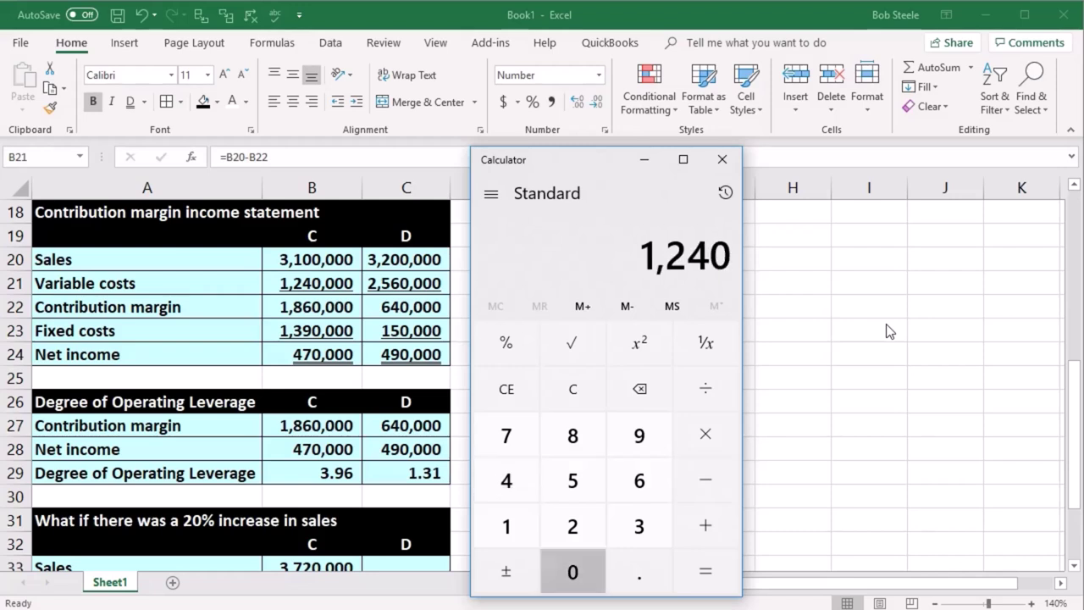
pyautogui.write('000')
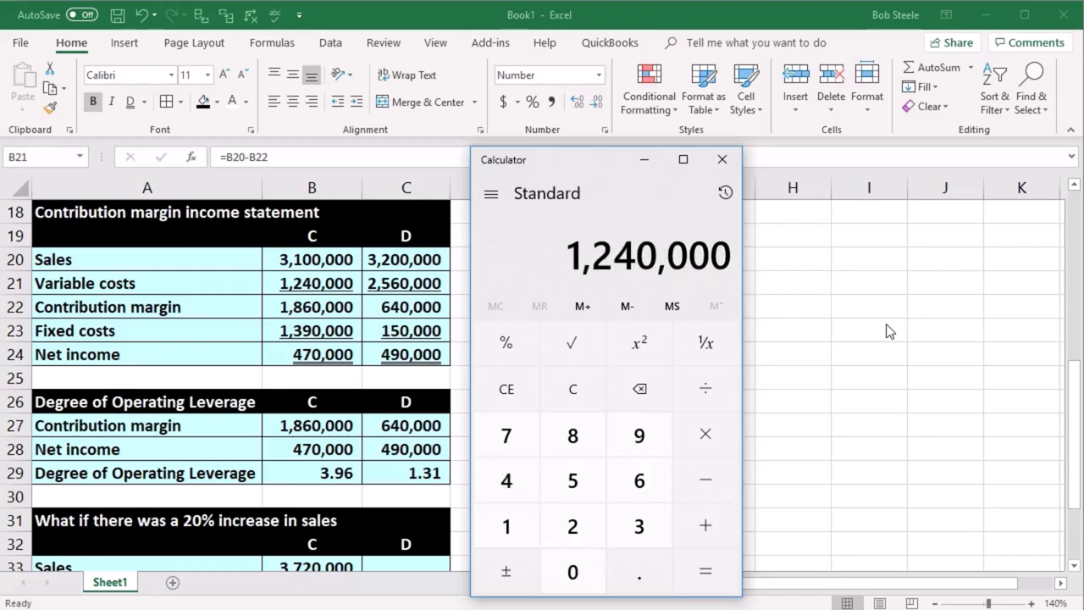
pyautogui.write('*1.2')
pyautogui.press('Return')
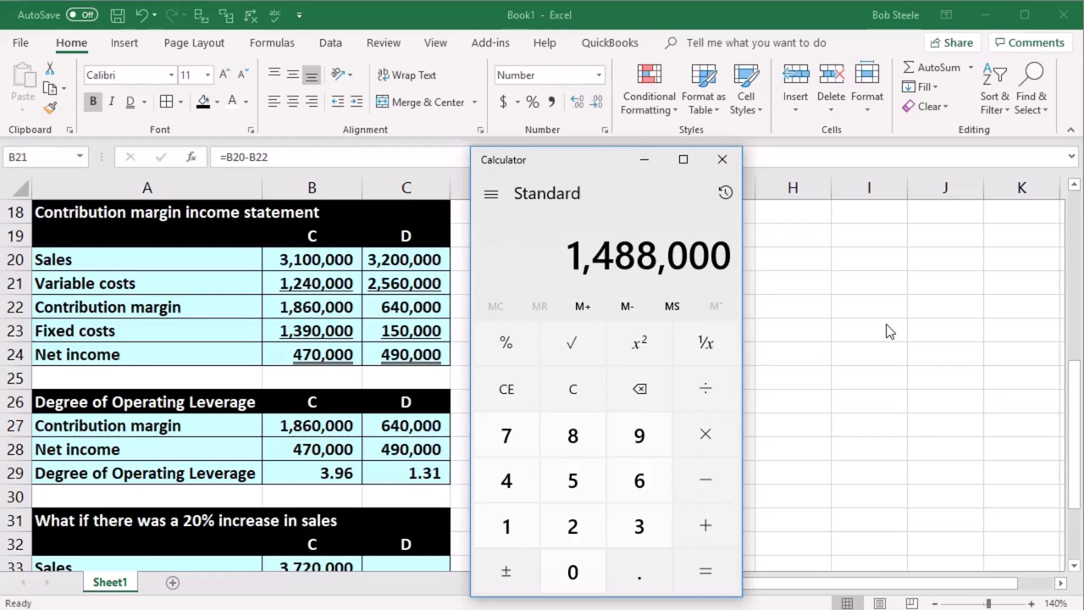
pyautogui.click(793, 408)
# Enter =B21*1.2 in B34 to calculate Company C's what-if variable costs
pyautogui.scroll(-1, 533, 486)
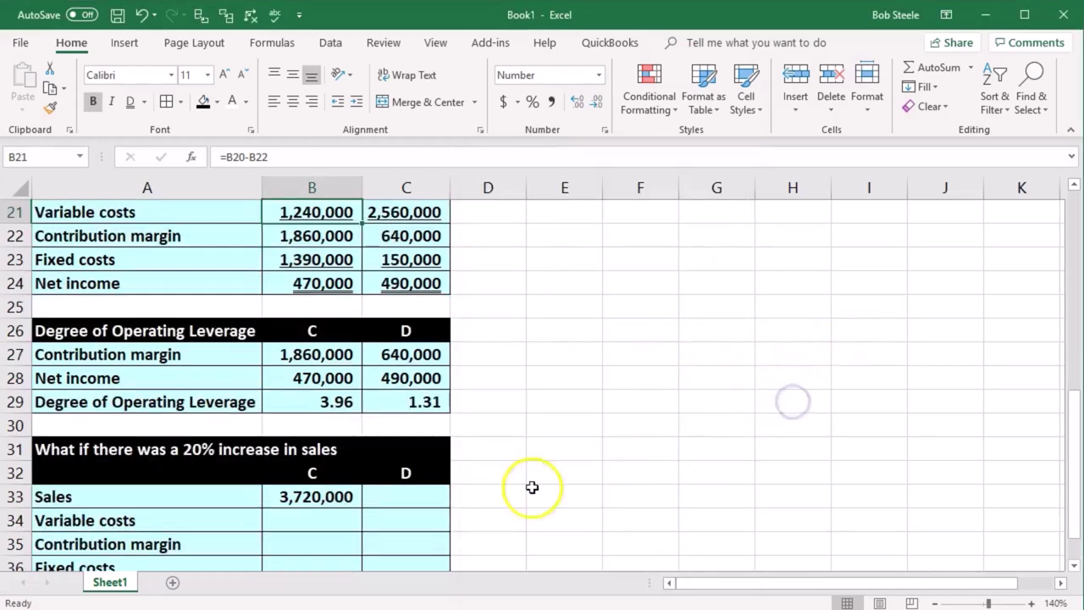
pyautogui.click(341, 523)
pyautogui.write('=')
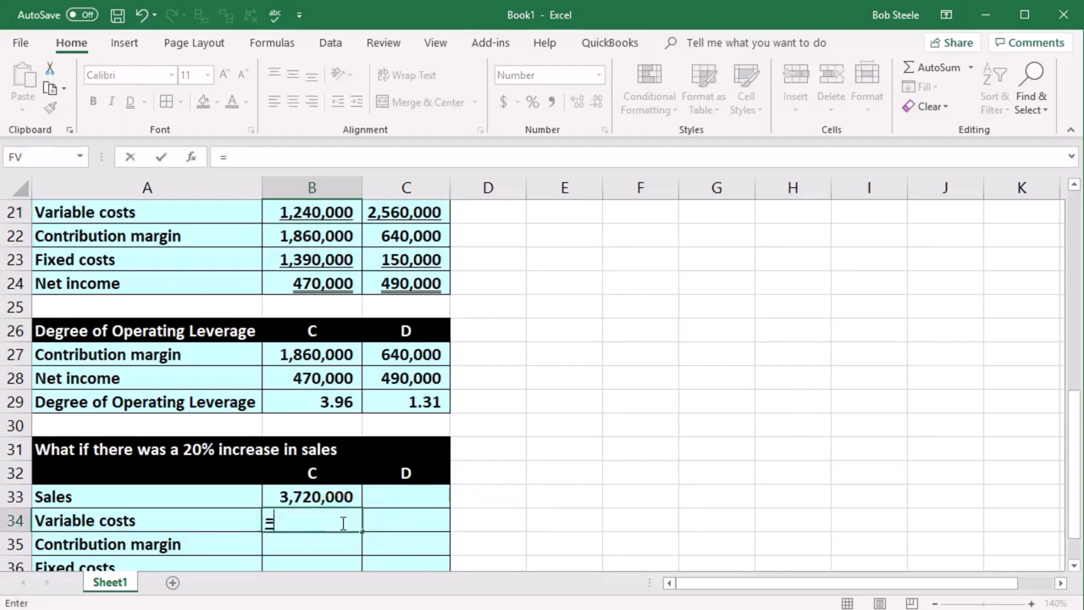
pyautogui.scroll(1, 343, 523)
pyautogui.click(335, 283)
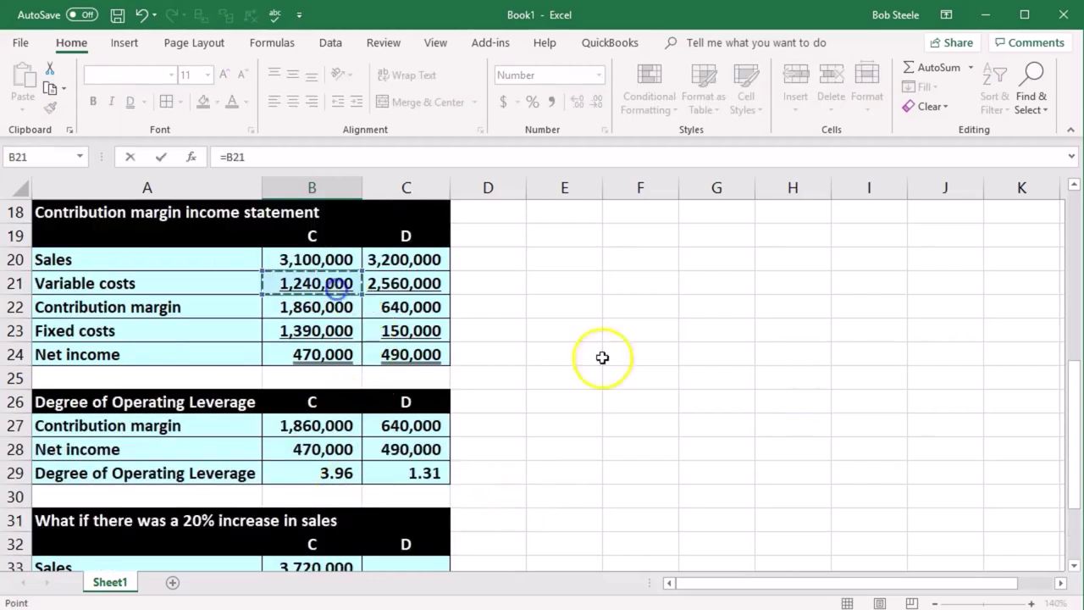
pyautogui.write('*')
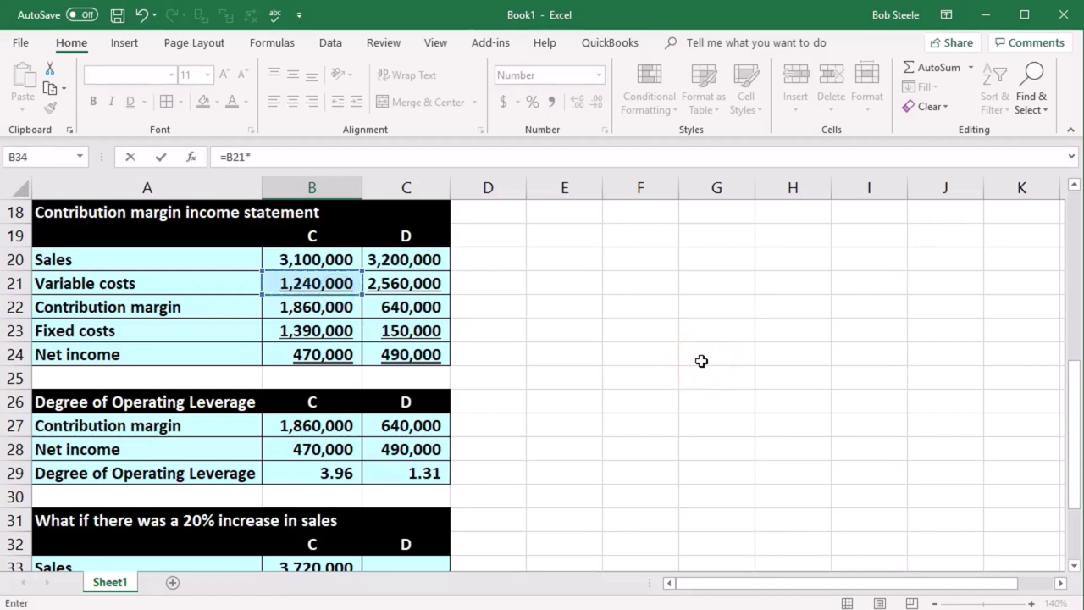
pyautogui.write('1.2')
pyautogui.scroll(-1, 701, 361)
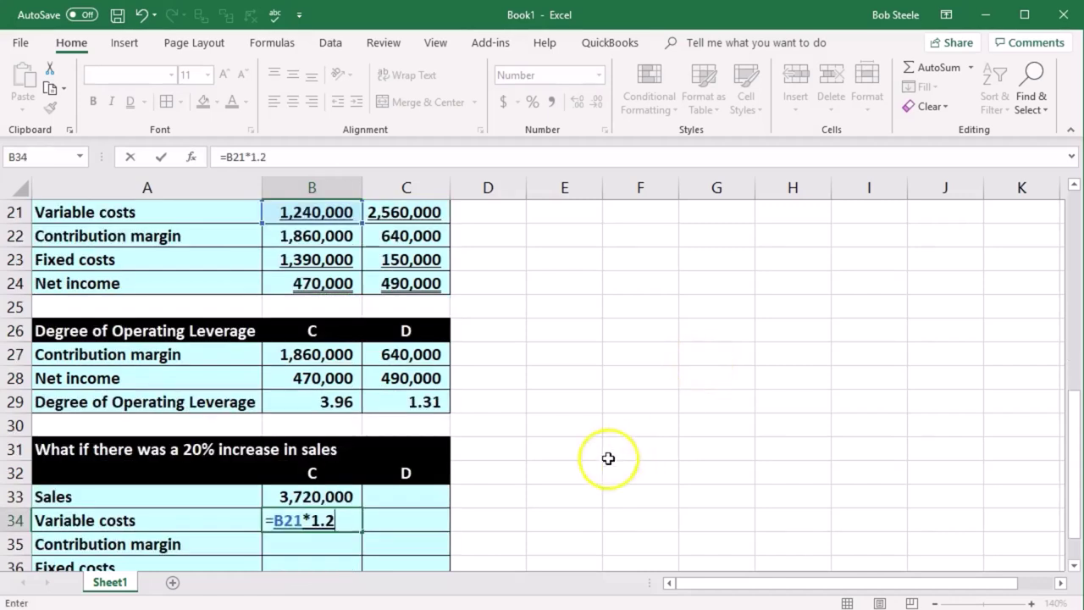
pyautogui.press('Return')
# Calculate Company C's what-if contribution margin in B35 as sales minus variable costs, =B33-B34
pyautogui.scroll(-1, 362, 525)
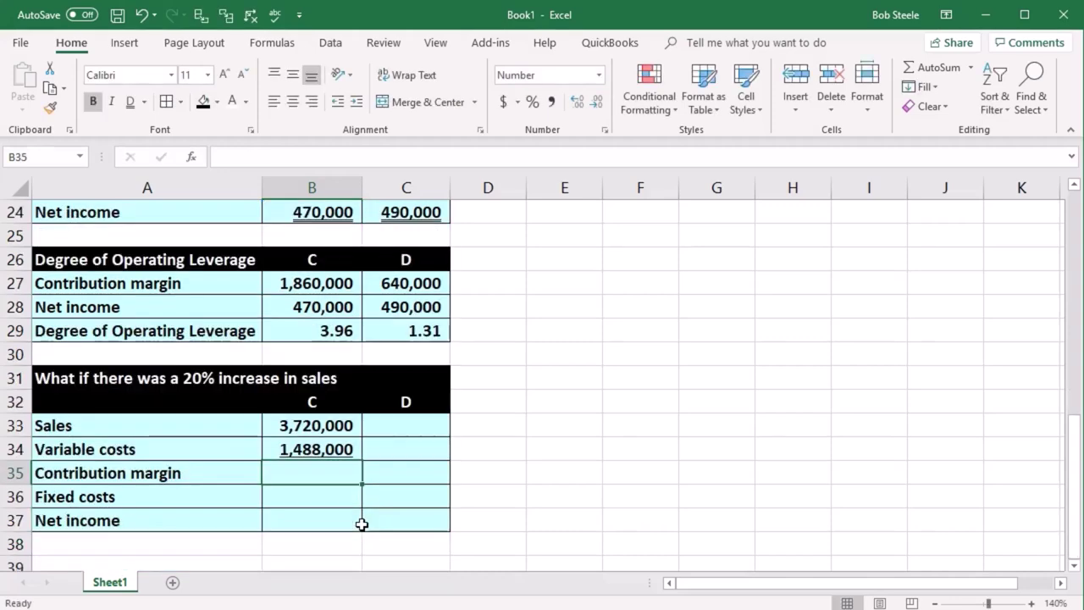
pyautogui.write('=')
pyautogui.press('Up')
pyautogui.press('Up')
pyautogui.write('-')
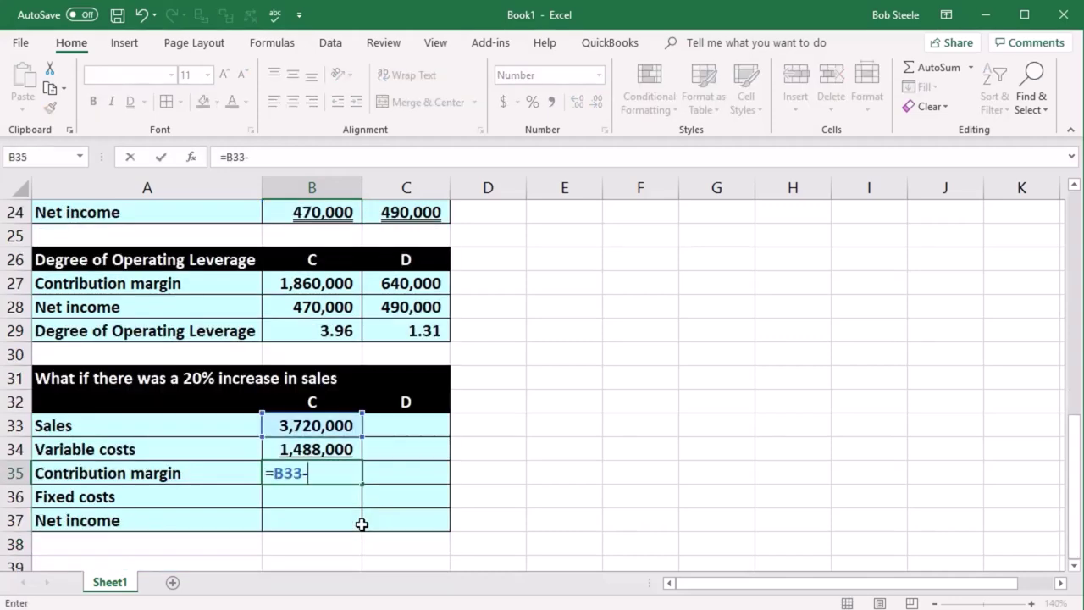
pyautogui.press('Up')
pyautogui.press('Return')
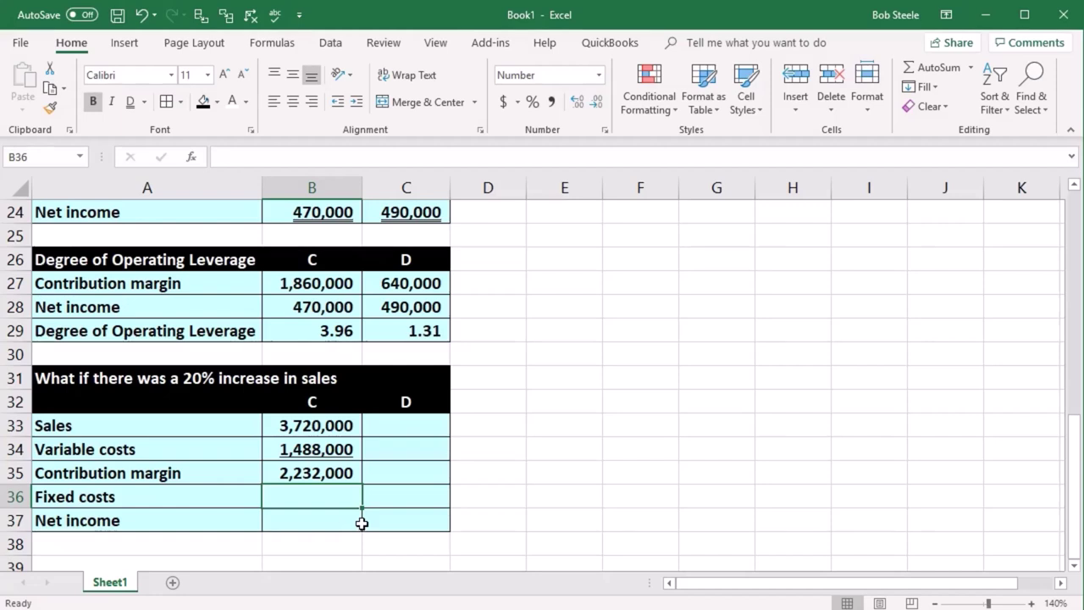
# Link Company C's what-if fixed costs in B36 to the original fixed costs with =B23
pyautogui.write('=')
pyautogui.scroll(1, 362, 524)
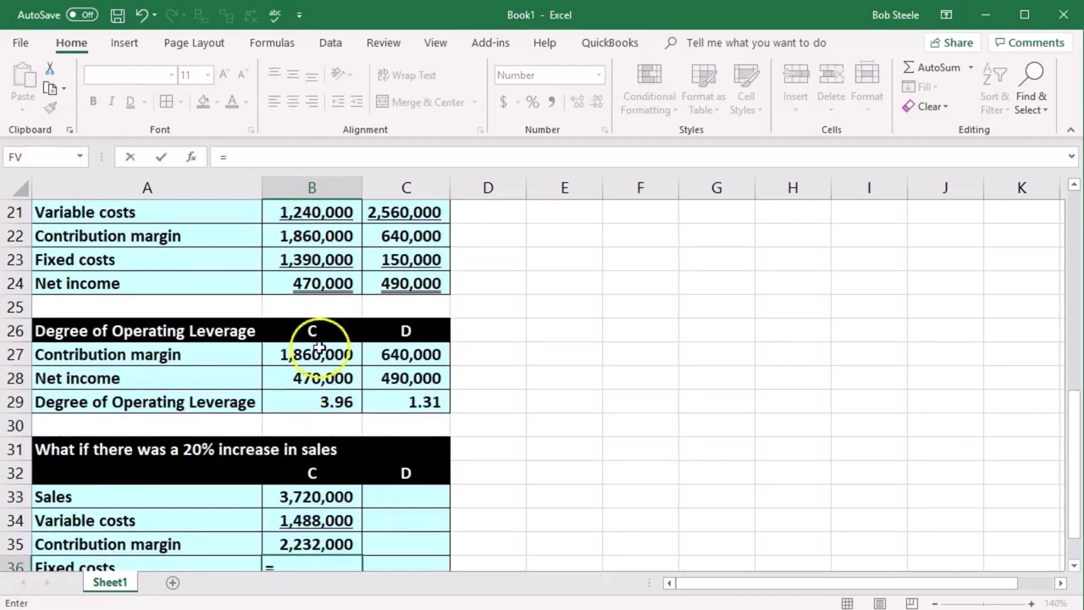
pyautogui.click(321, 258)
pyautogui.press('Return')
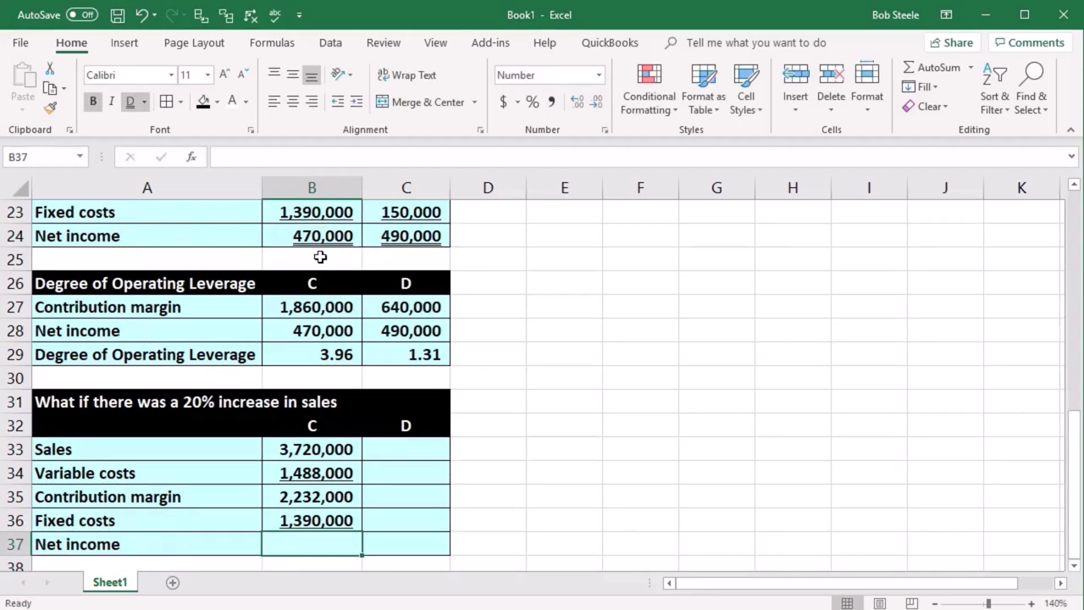
# Calculate Company C's what-if net income in B37 as contribution margin minus fixed costs, =B35-B36
pyautogui.scroll(-1, 319, 254)
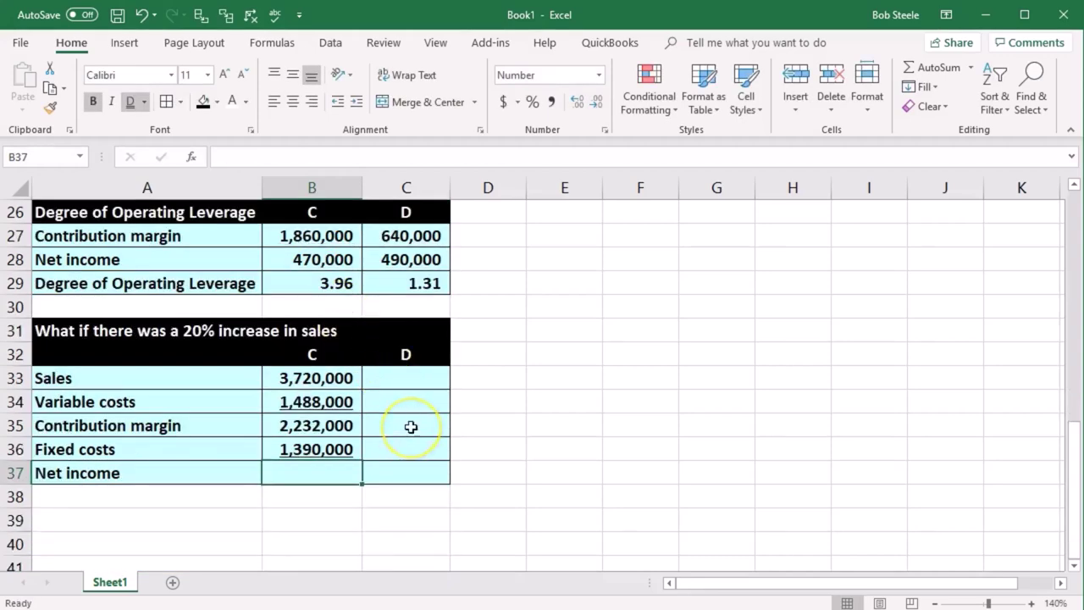
pyautogui.write('=')
pyautogui.press('Up')
pyautogui.press('Up')
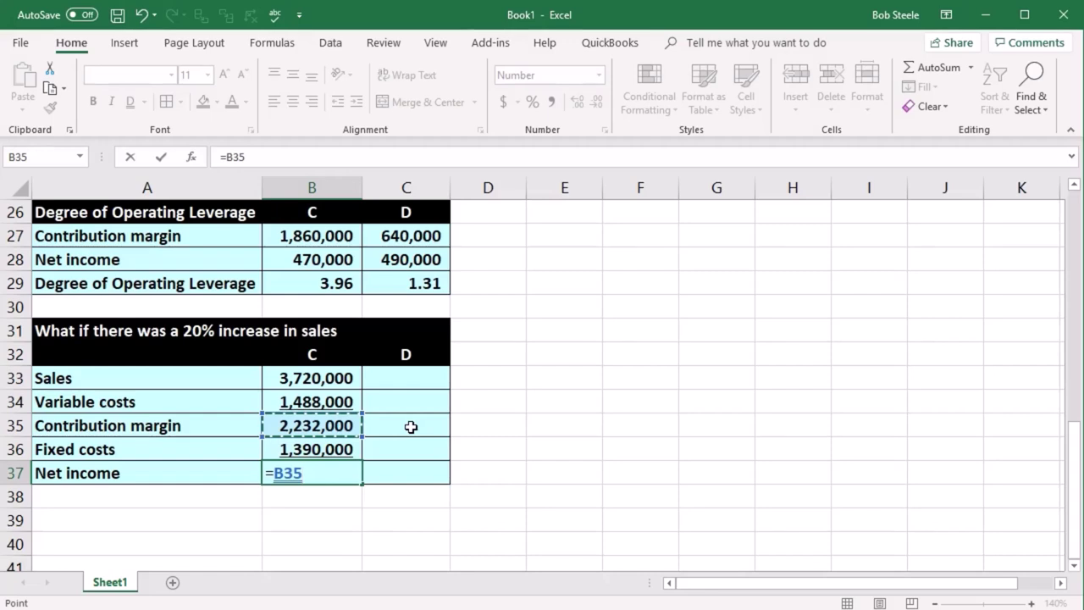
pyautogui.write('-')
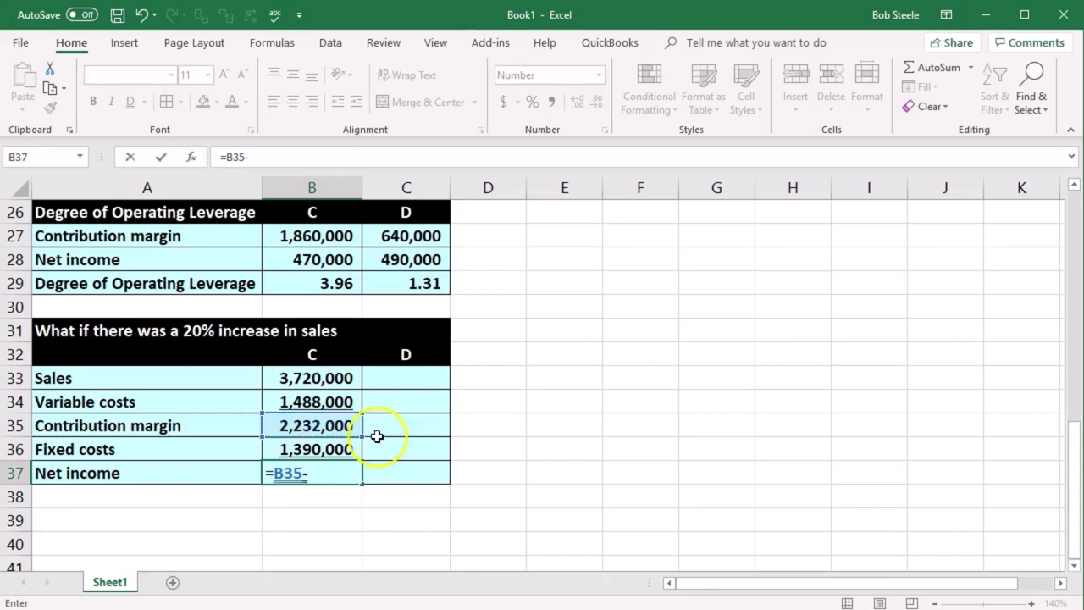
pyautogui.click(346, 444)
pyautogui.press('Return')
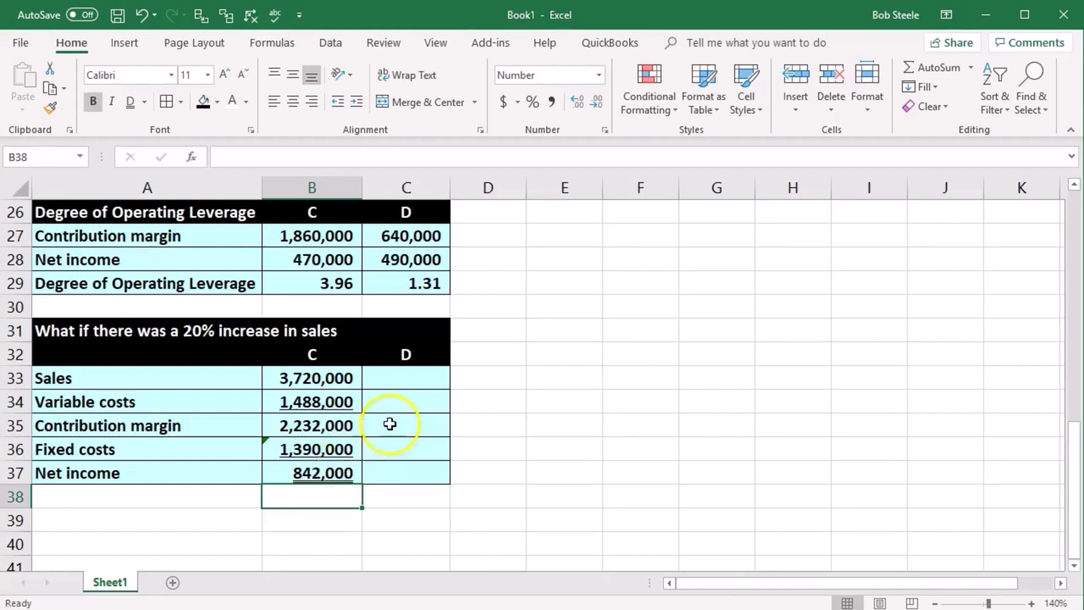
# Enter =C20*1.2 in C33 to calculate Company D's what-if sales
pyautogui.click(406, 379)
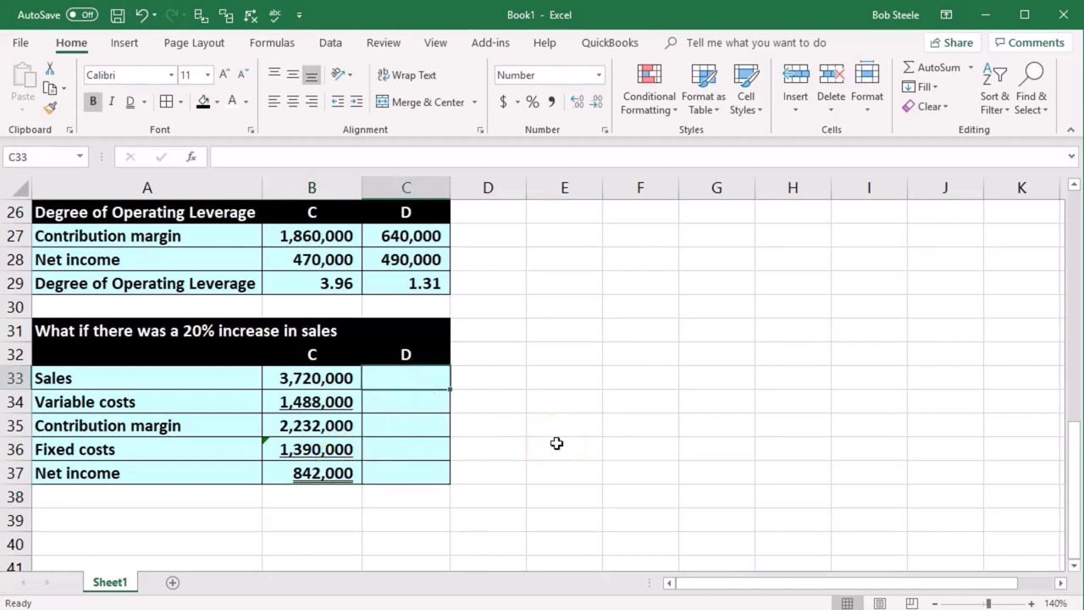
pyautogui.write('=')
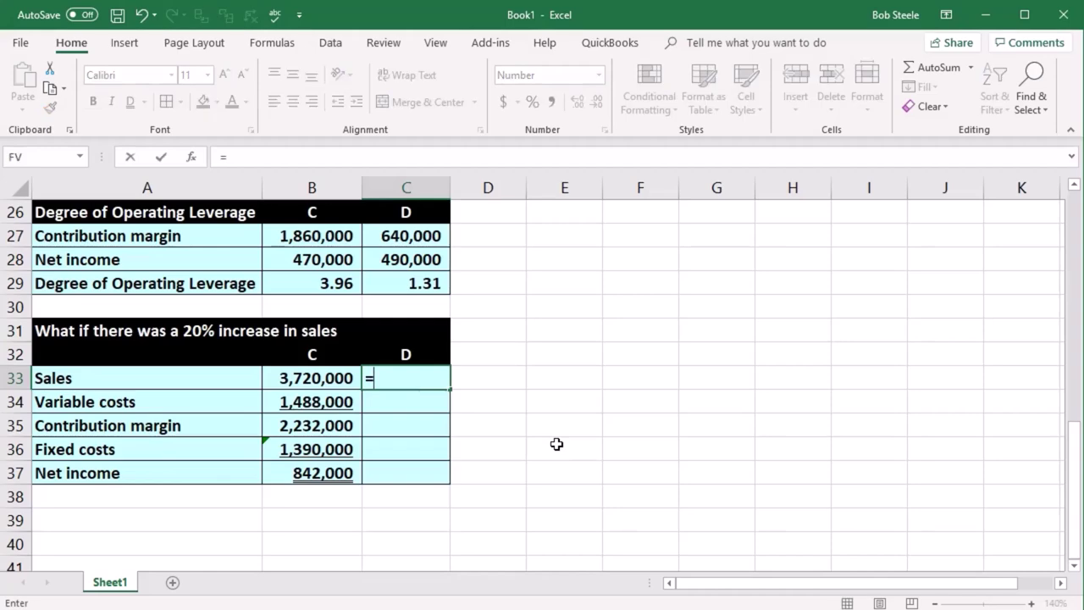
pyautogui.scroll(2, 556, 443)
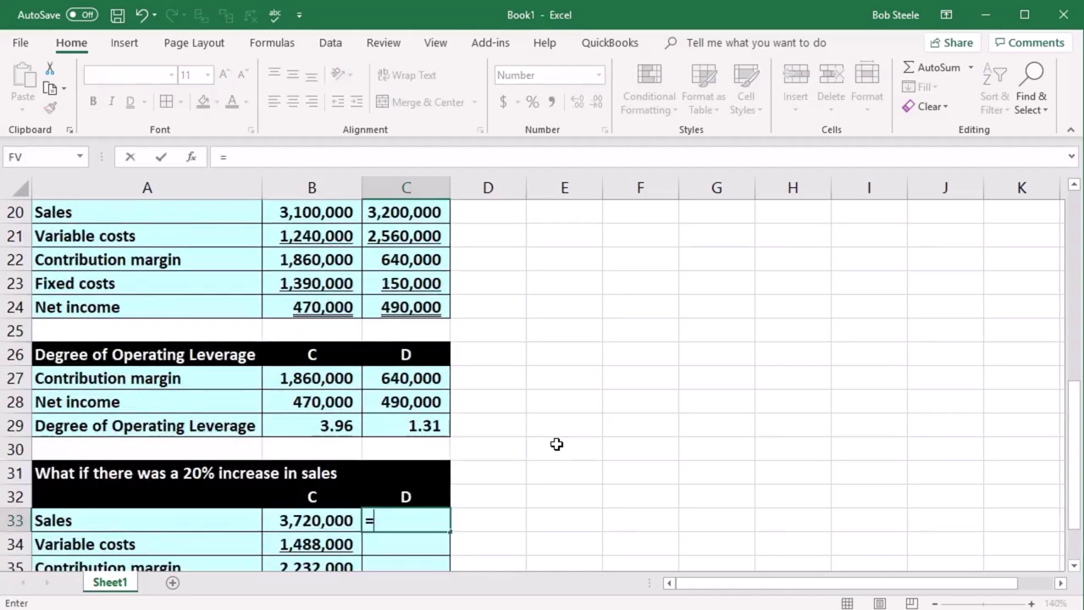
pyautogui.click(418, 210)
pyautogui.write('*1.2')
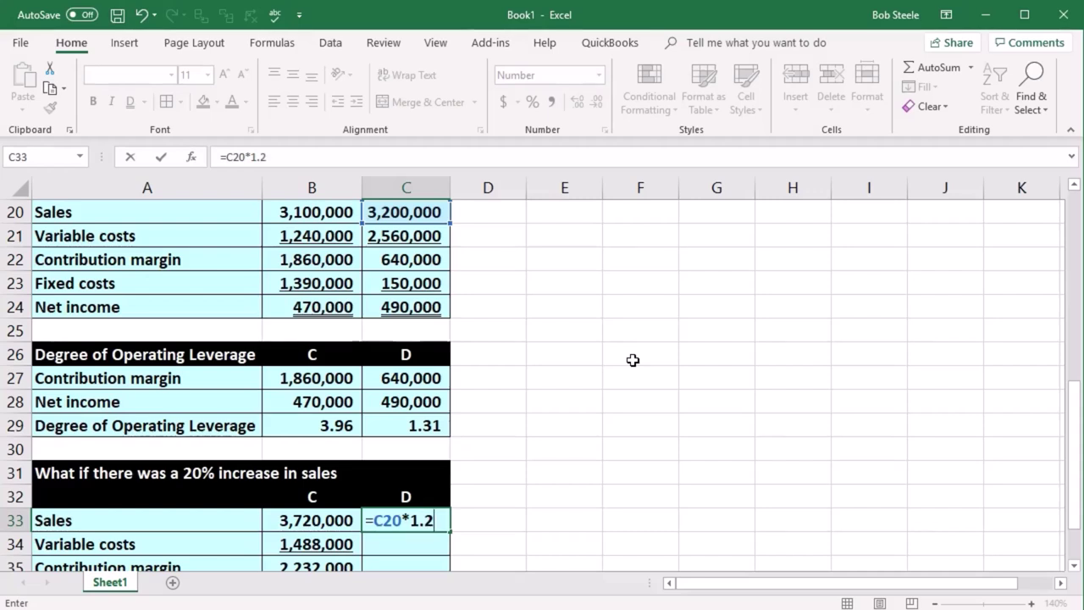
pyautogui.press('Return')
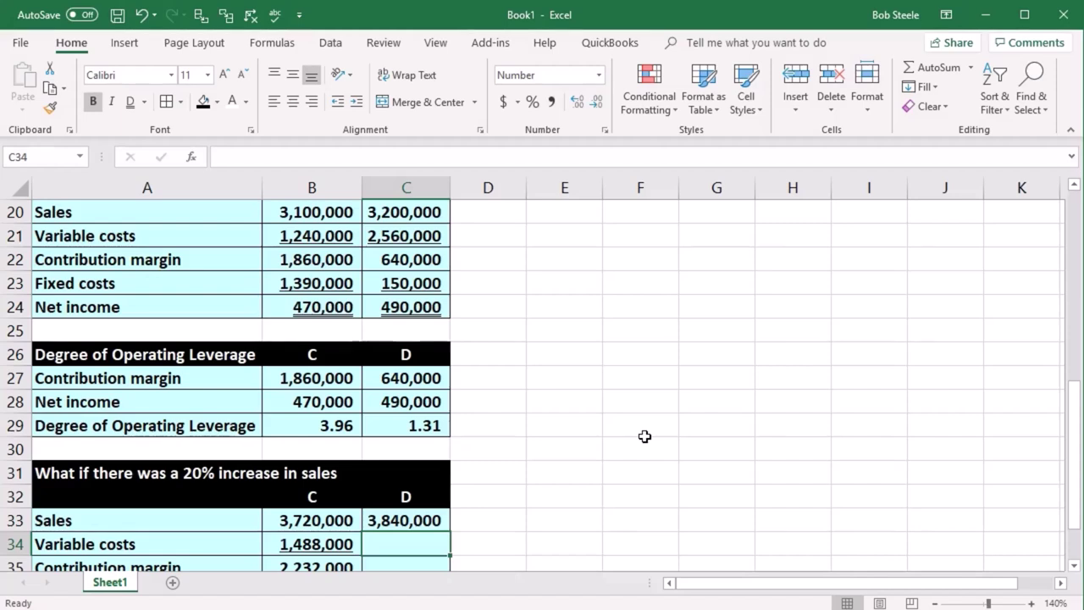
# Enter =C21*1.2 in C34 to calculate Company D's what-if variable costs
pyautogui.write('=')
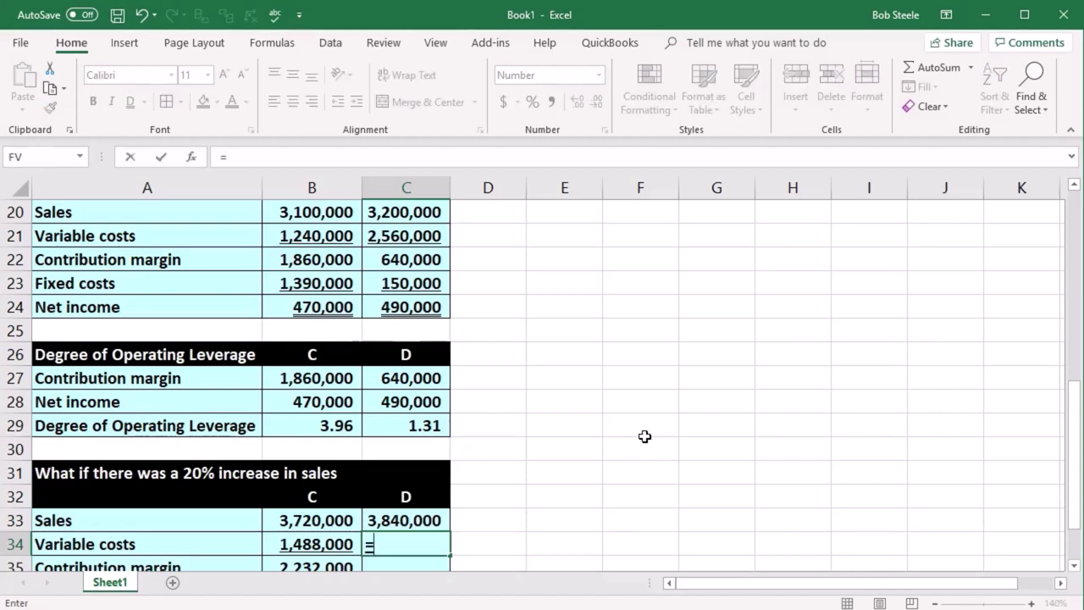
pyautogui.click(413, 236)
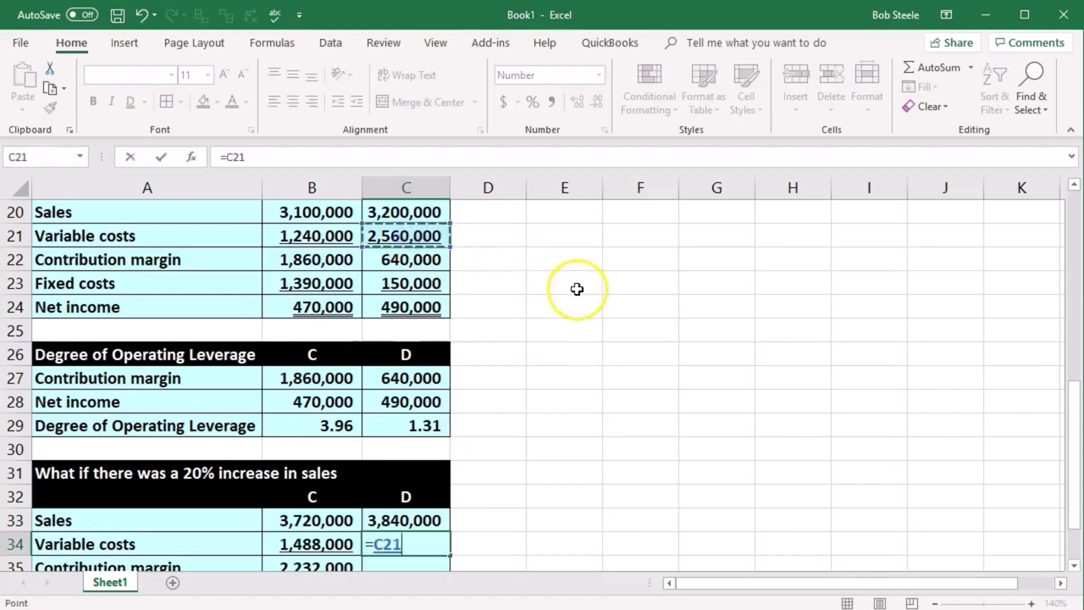
pyautogui.write('*')
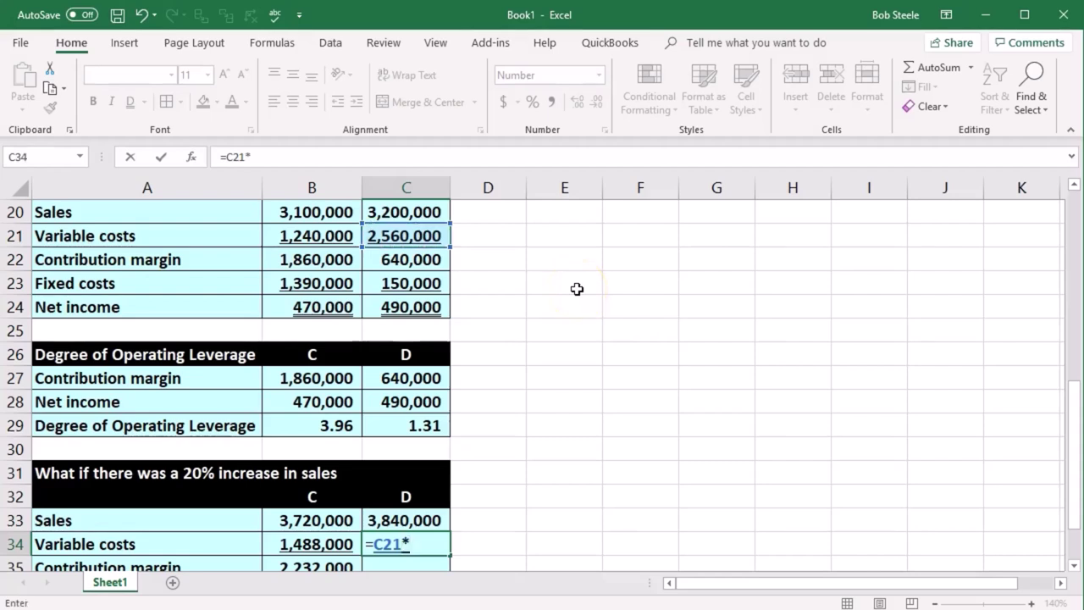
pyautogui.write('1.2')
pyautogui.press('Return')
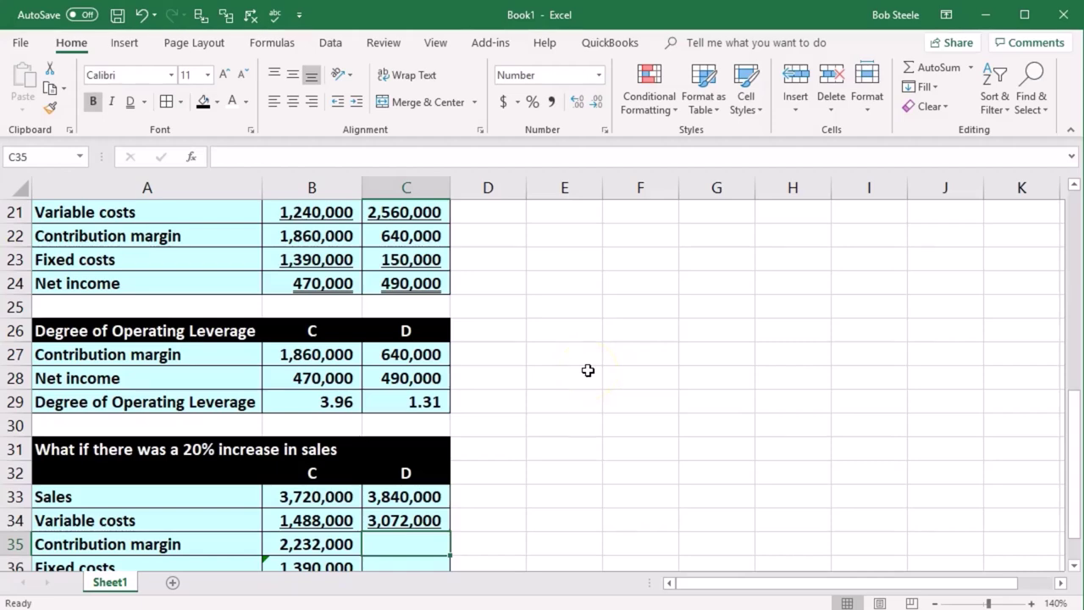
# Calculate Company D's what-if contribution margin in C35 as sales minus variable costs, =C33-C34
pyautogui.scroll(-1, 588, 370)
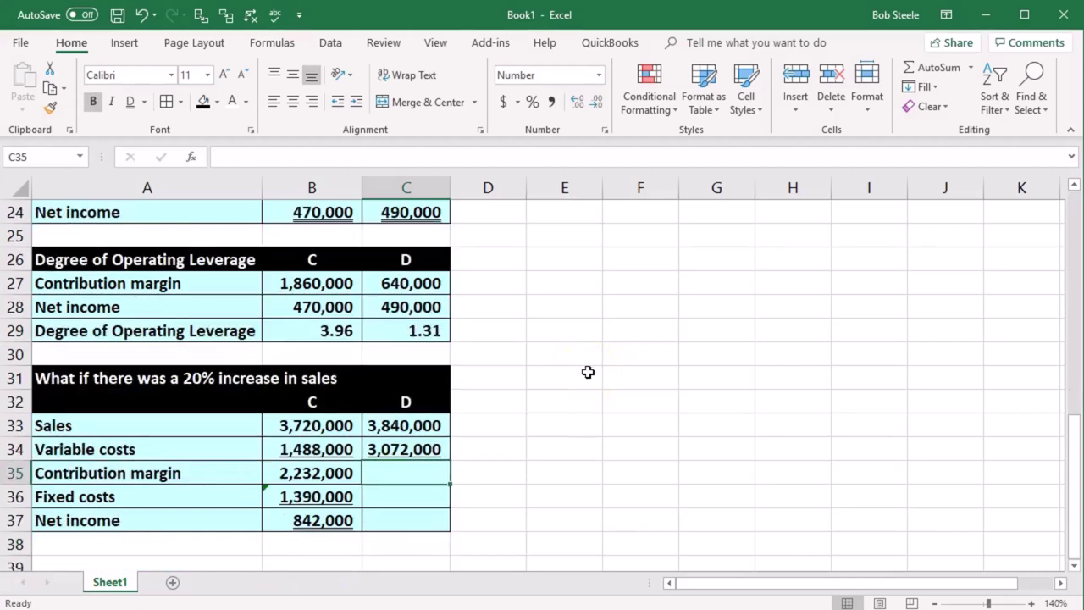
pyautogui.write('=')
pyautogui.click(428, 425)
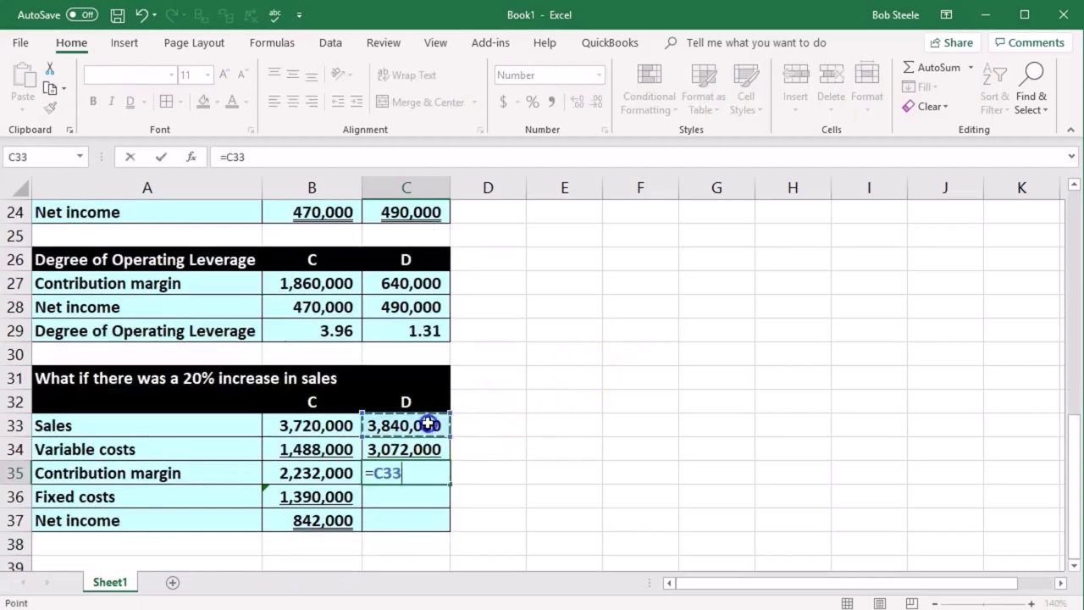
pyautogui.write('-')
pyautogui.click(406, 449)
pyautogui.press('Return')
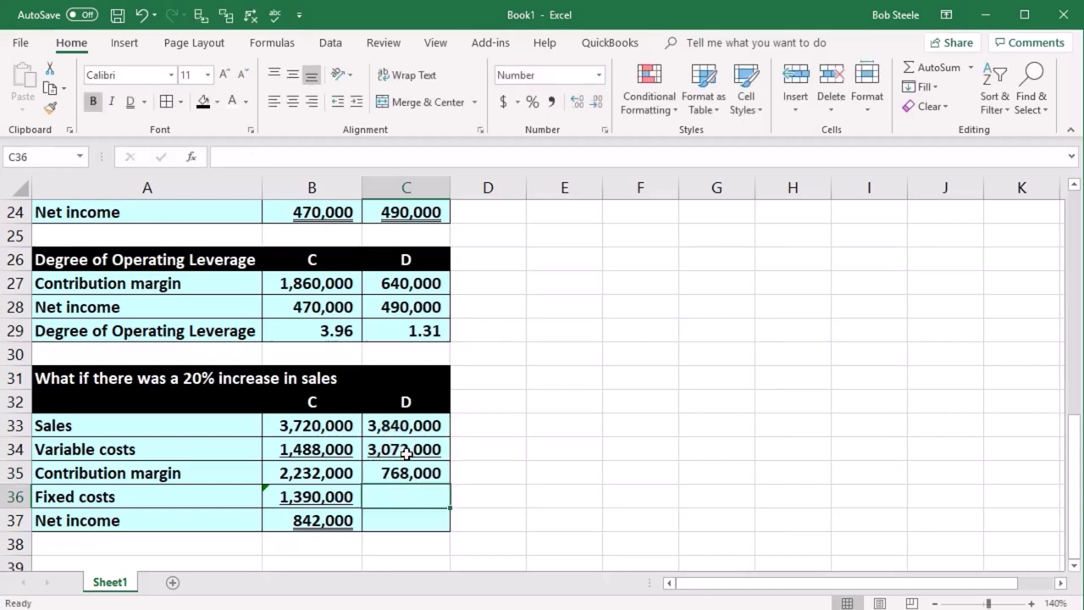
# Link Company D's what-if fixed costs in C36 to the original fixed costs with =C23
pyautogui.write('=')
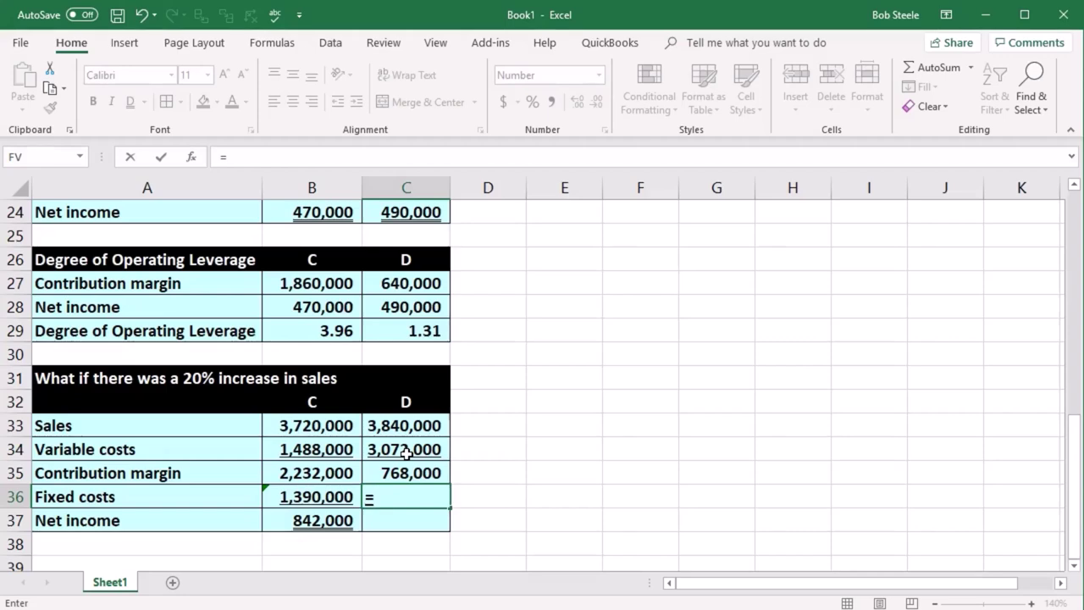
pyautogui.scroll(1, 406, 454)
pyautogui.click(425, 254)
pyautogui.press('Return')
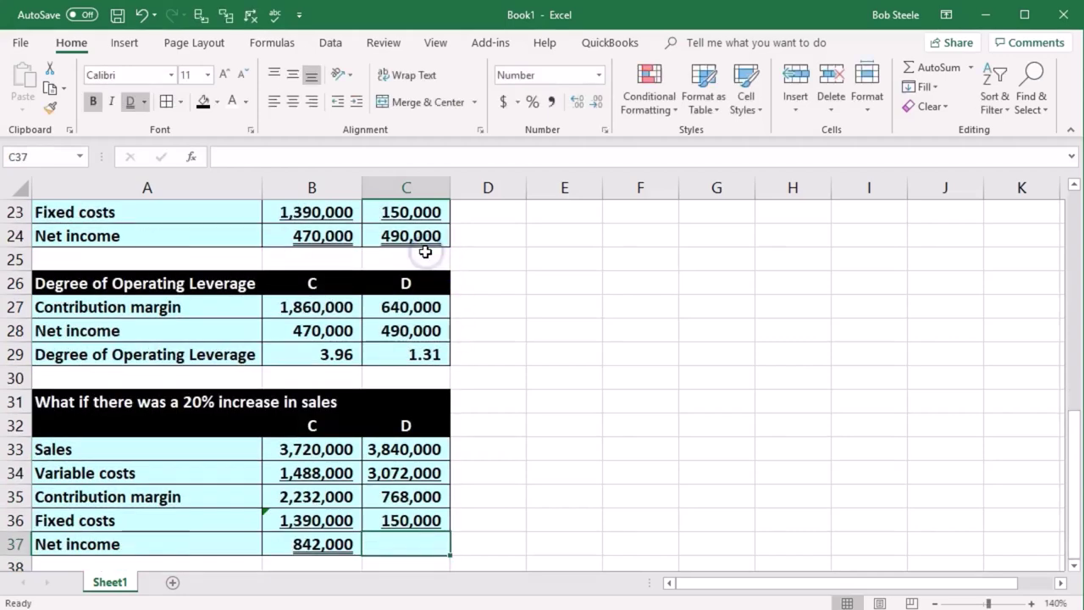
# Calculate Company D's what-if net income in C37 as contribution margin minus fixed costs, =C35-C36
pyautogui.write('=')
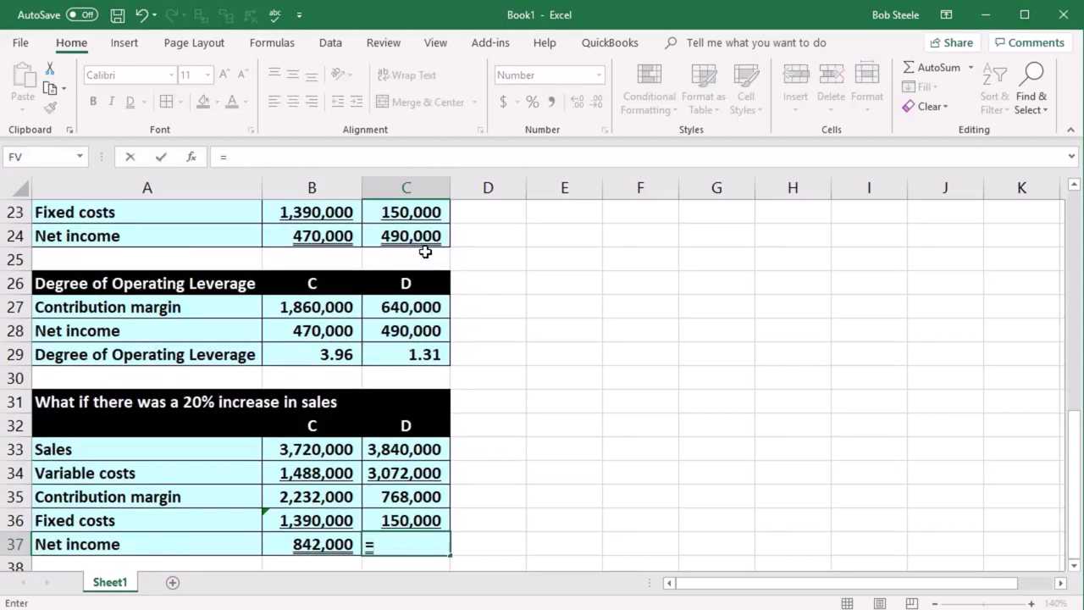
pyautogui.press('Up')
pyautogui.press('Up')
pyautogui.write('-')
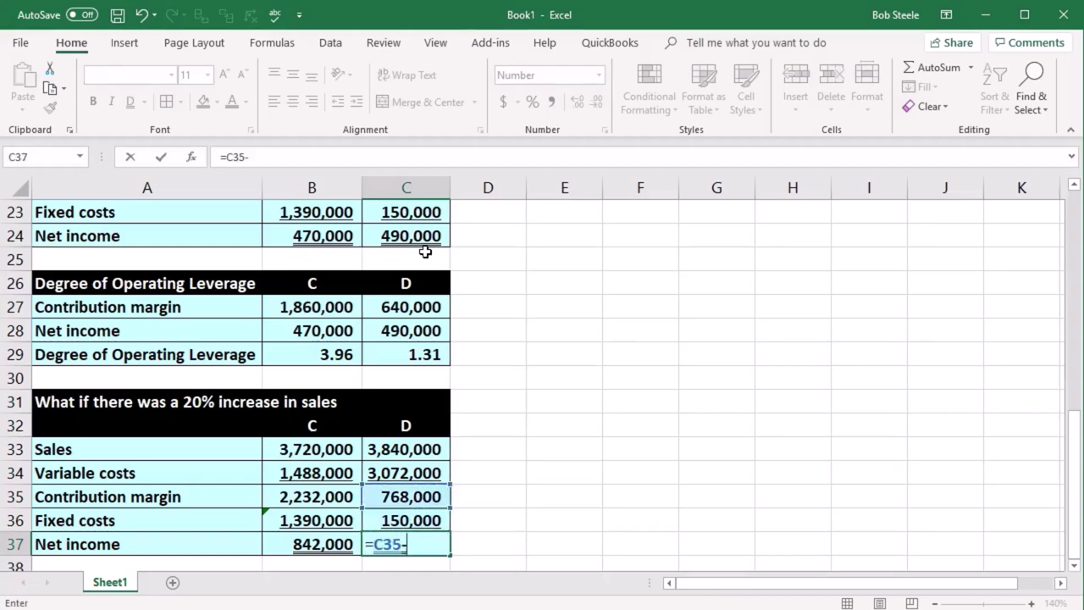
pyautogui.press('Up')
pyautogui.press('Return')
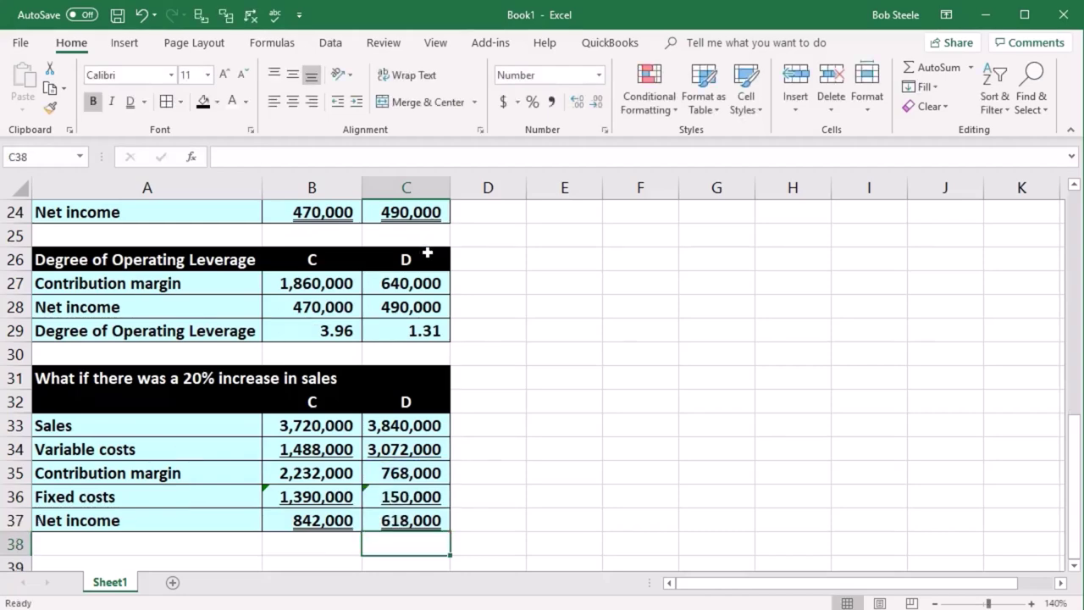
# Enter the label "Net income change" in A39, below the what-if income statement
pyautogui.scroll(-1, 197, 469)
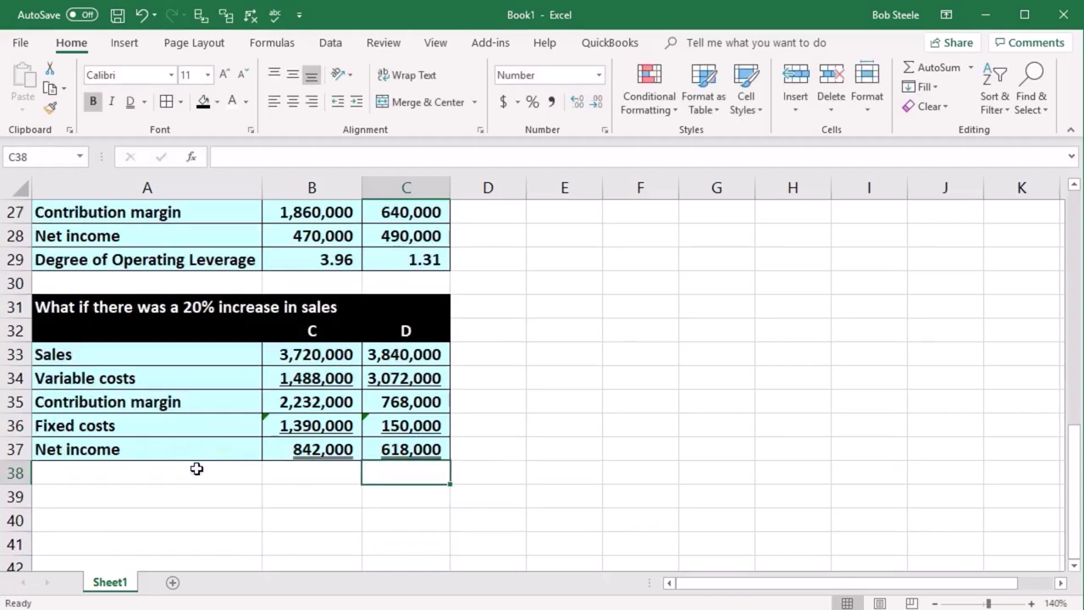
pyautogui.click(130, 495)
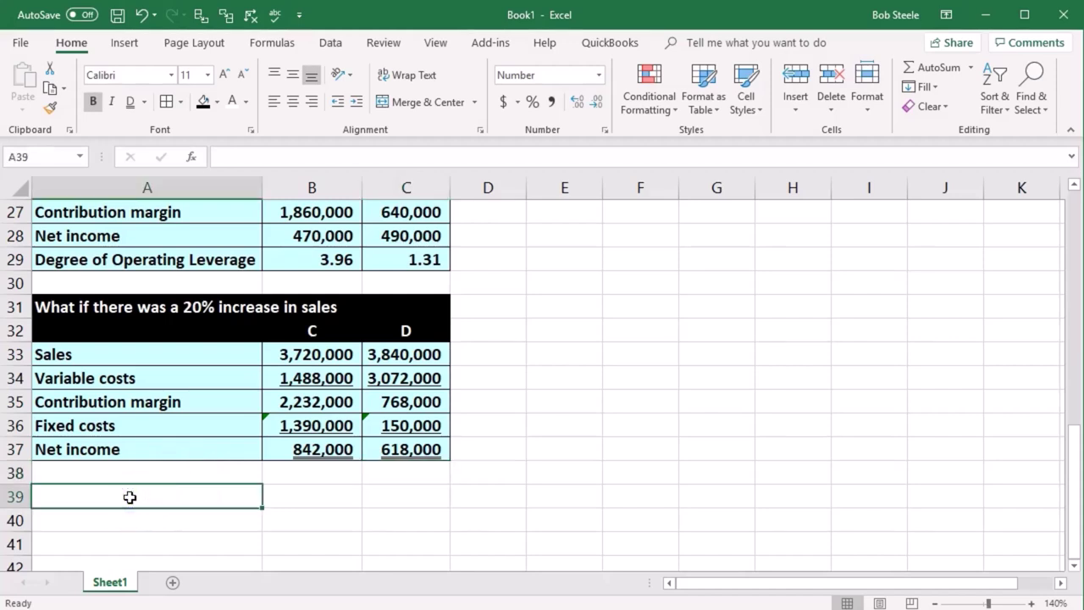
pyautogui.write('Net ')
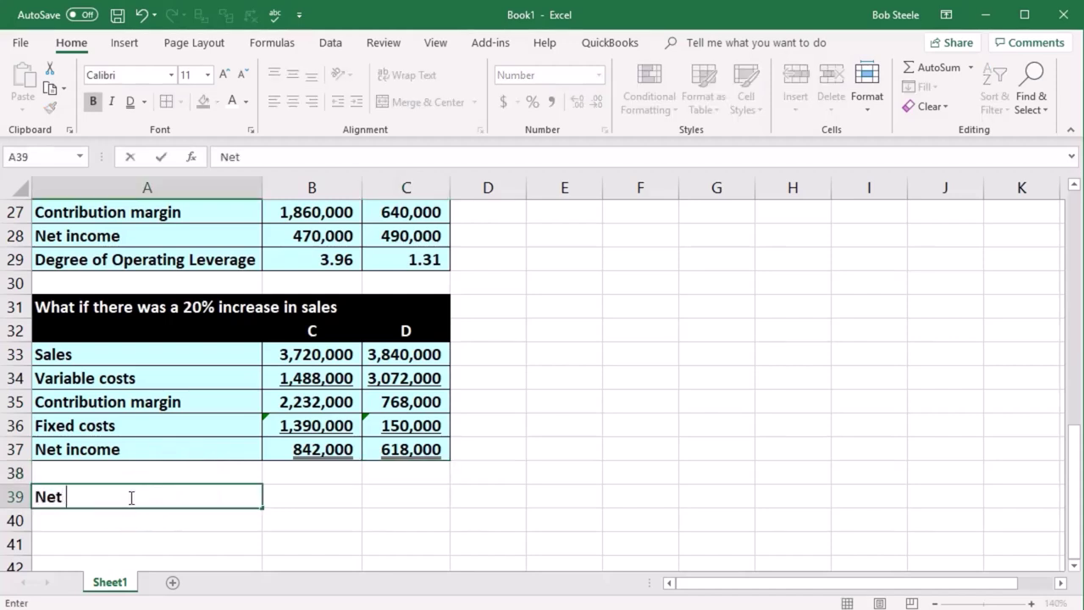
pyautogui.write('income change')
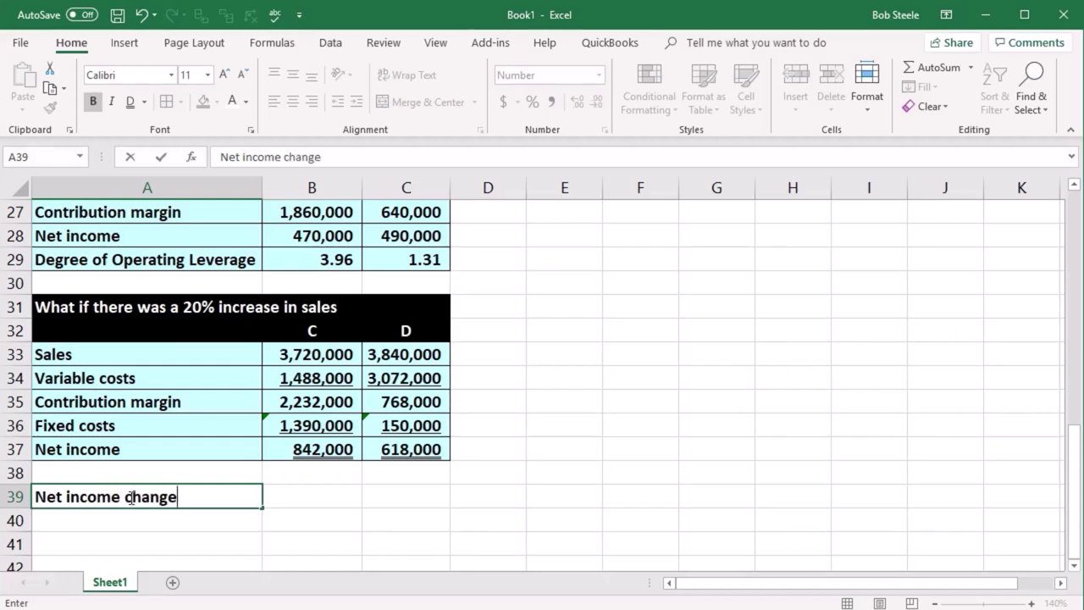
pyautogui.press('Tab')
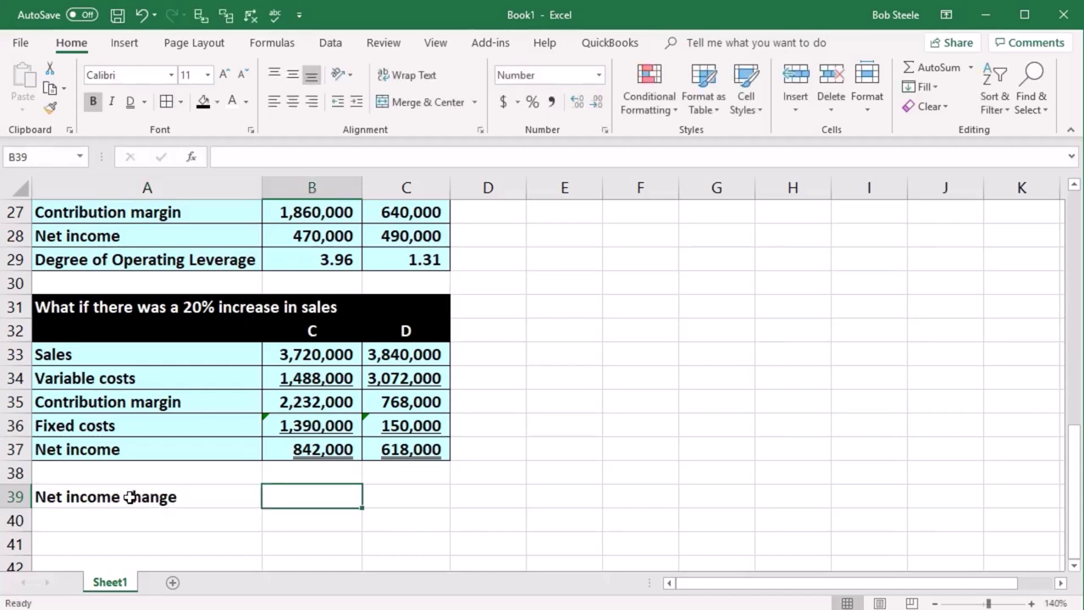
# Calculate Company C's net income change in B39 as what-if minus original net income, =B37-B24
pyautogui.write('=')
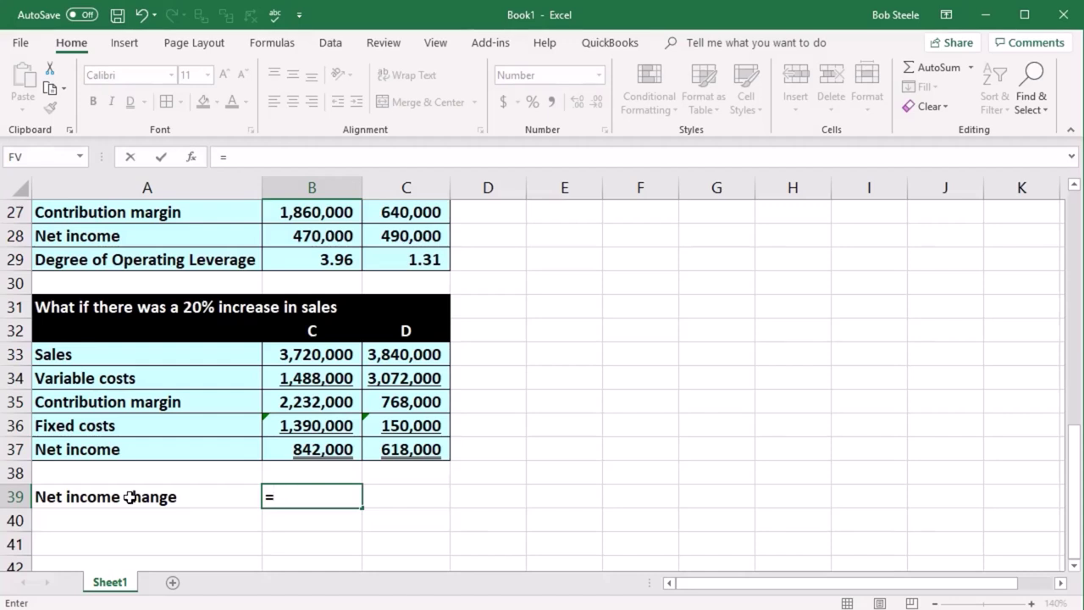
pyautogui.click(312, 445)
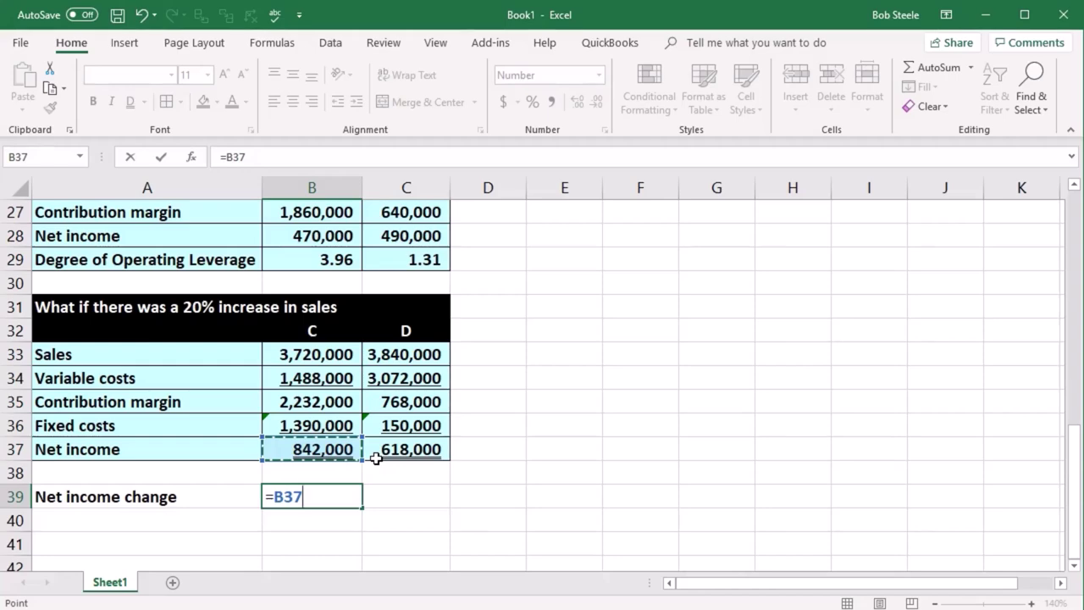
pyautogui.write('-')
pyautogui.scroll(2, 376, 457)
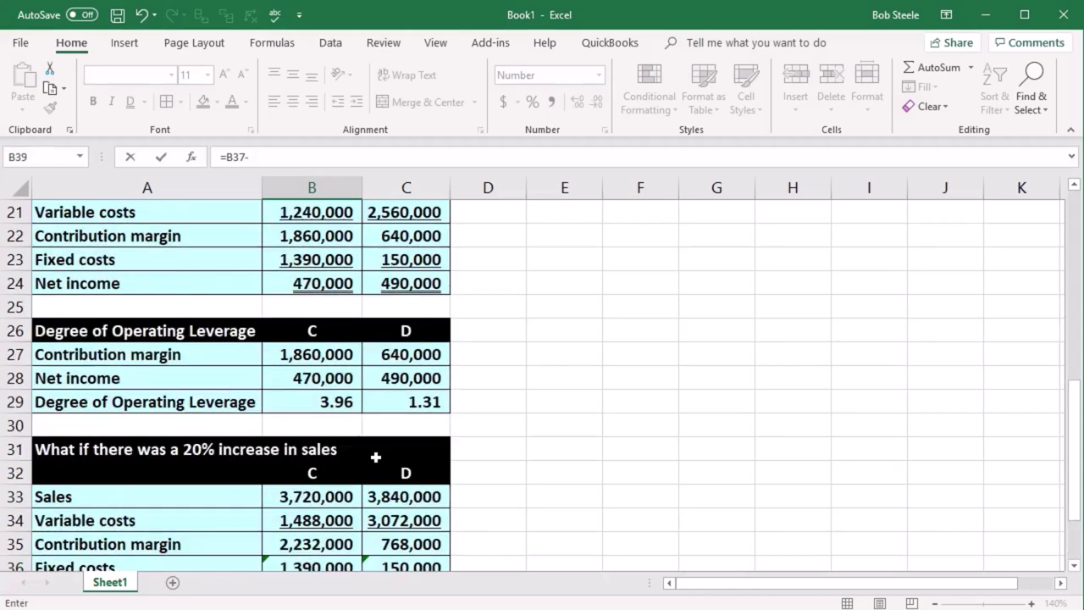
pyautogui.click(322, 285)
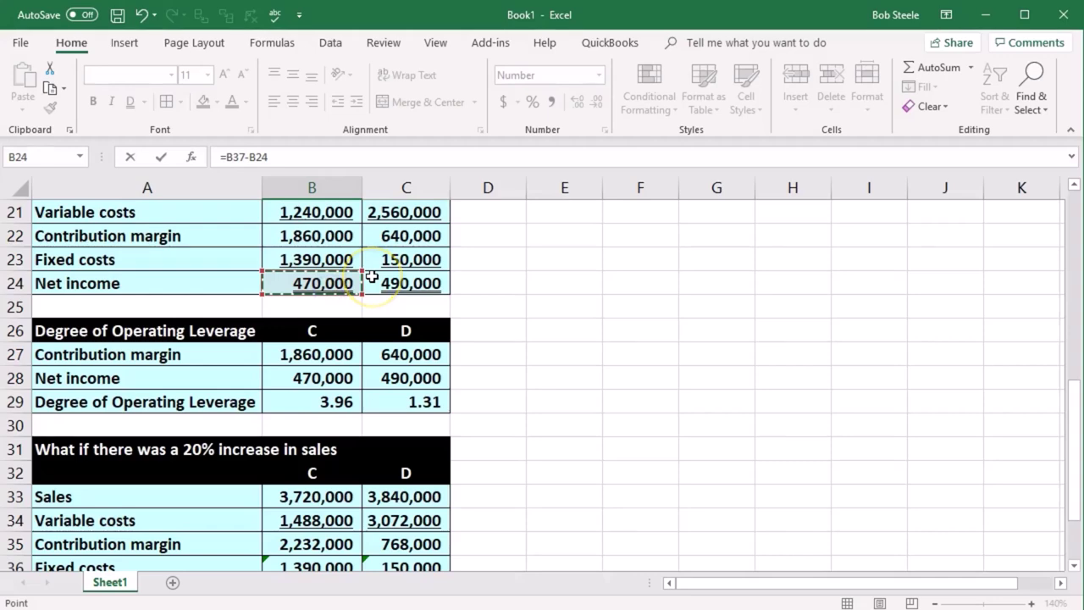
pyautogui.press('Return')
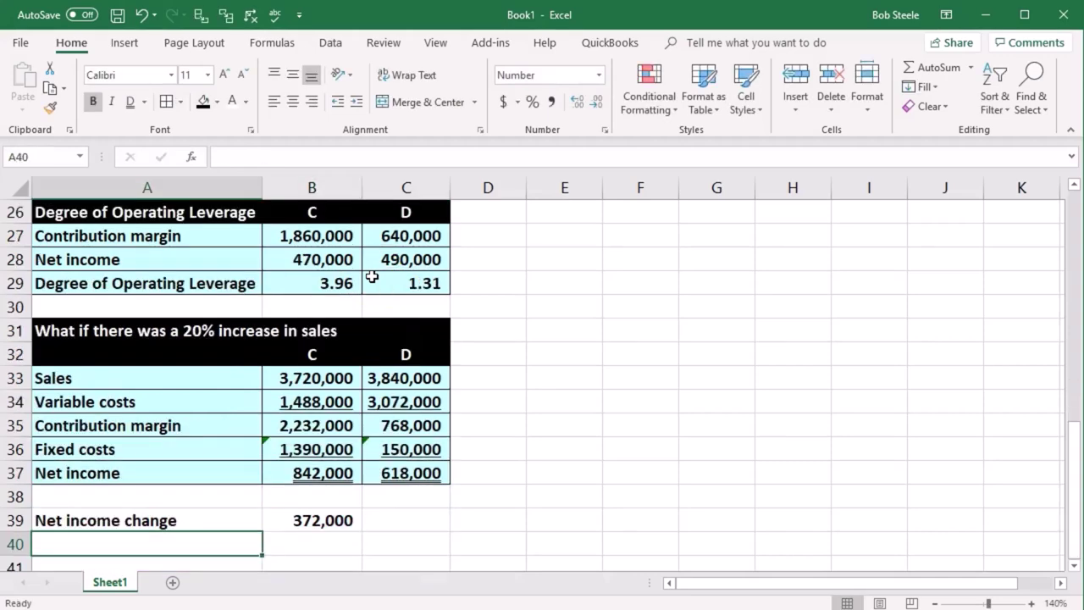
# Calculate Company D's net income change in C39 as what-if minus original net income, =C37-C24
pyautogui.click(418, 515)
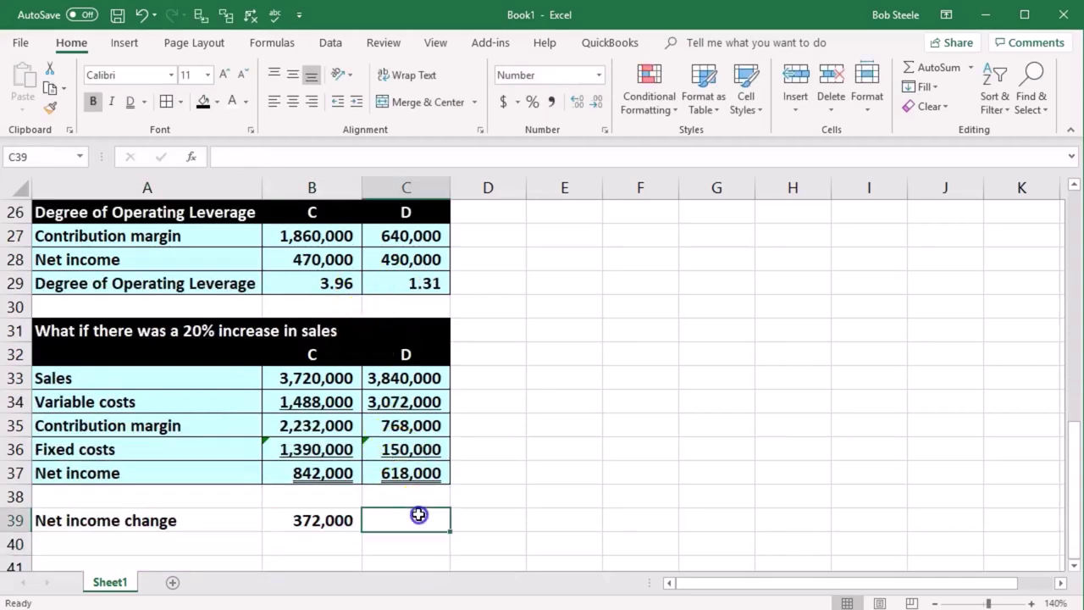
pyautogui.write('=')
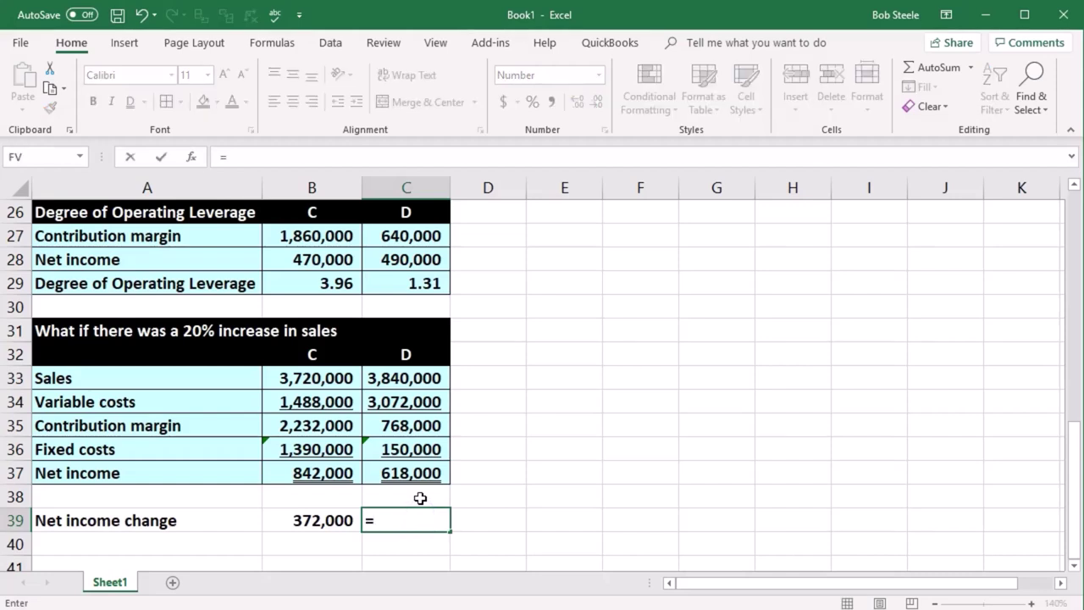
pyautogui.click(413, 476)
pyautogui.write('-')
pyautogui.scroll(3, 414, 476)
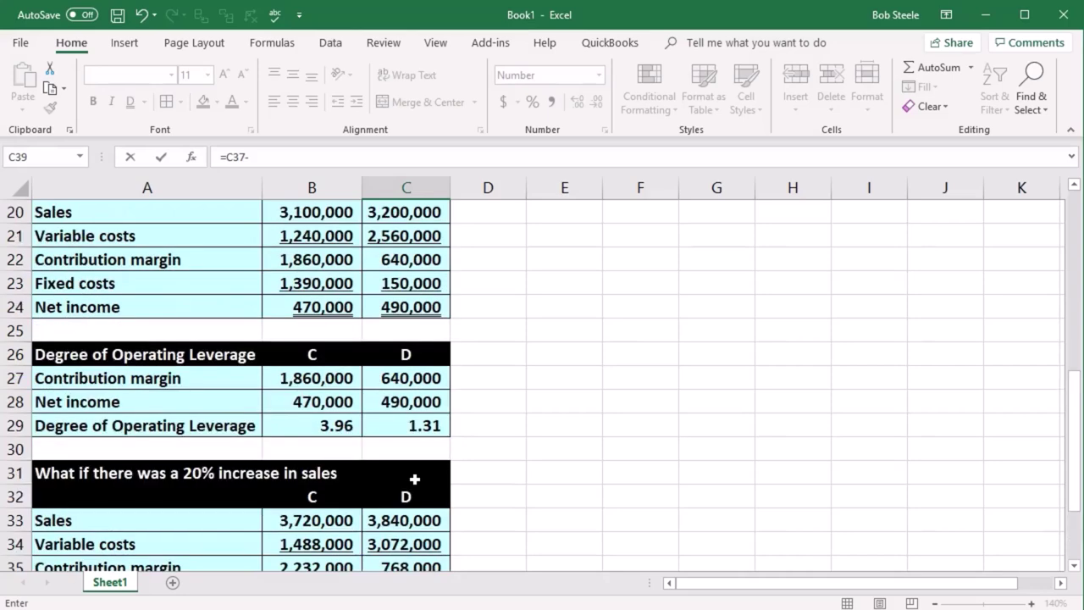
pyautogui.click(412, 379)
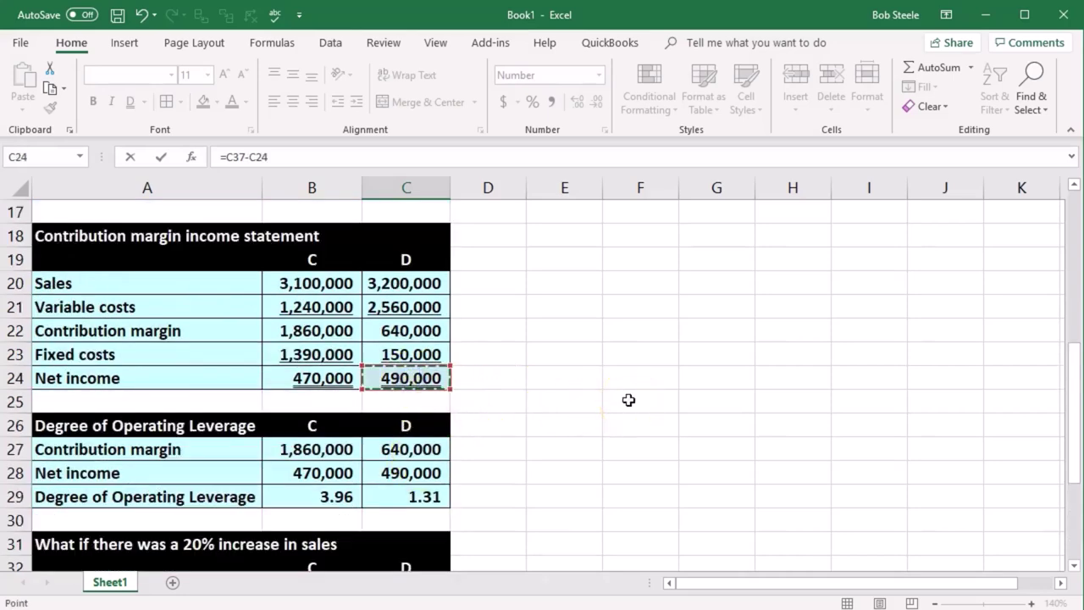
pyautogui.press('Return')
# Enter the label "Percentage increase" in A40, under the net income change label
pyautogui.scroll(-1, 629, 400)
pyautogui.click(314, 449)
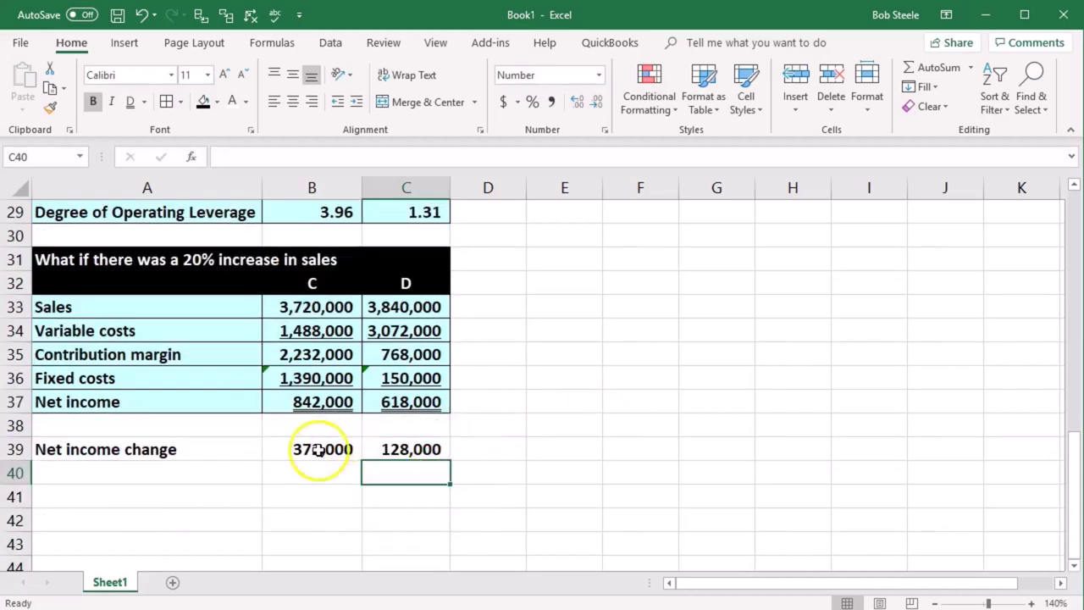
pyautogui.click(164, 472)
pyautogui.write('Perc')
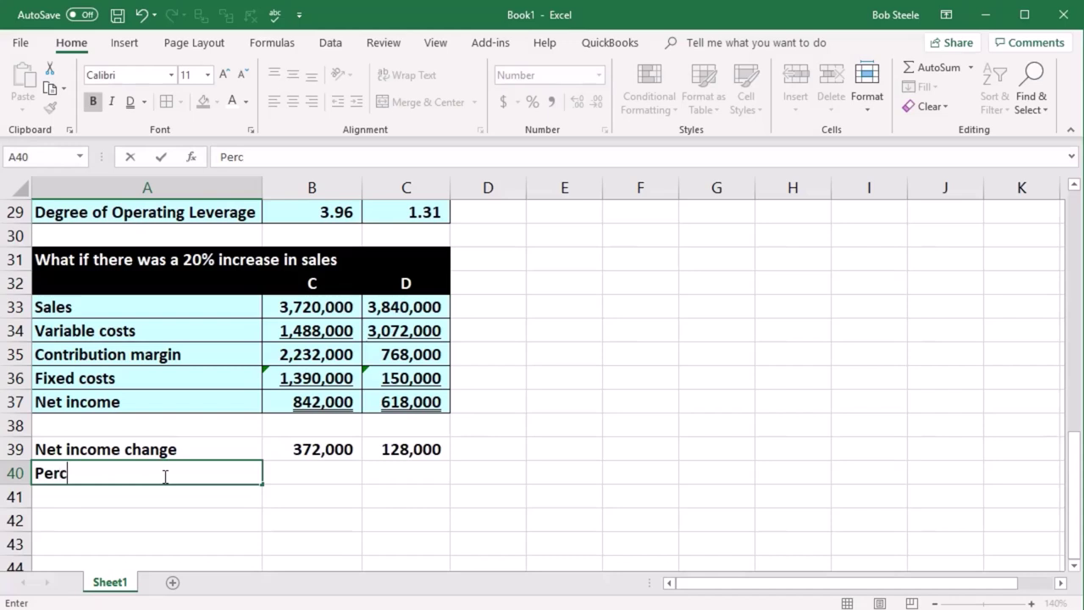
pyautogui.write('entage increase')
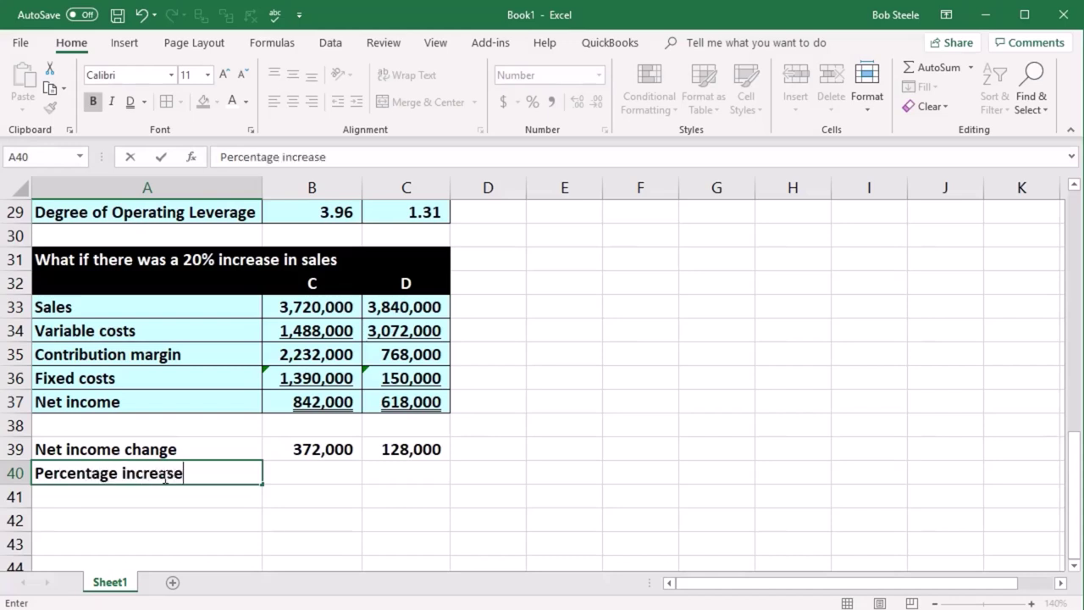
pyautogui.press('Tab')
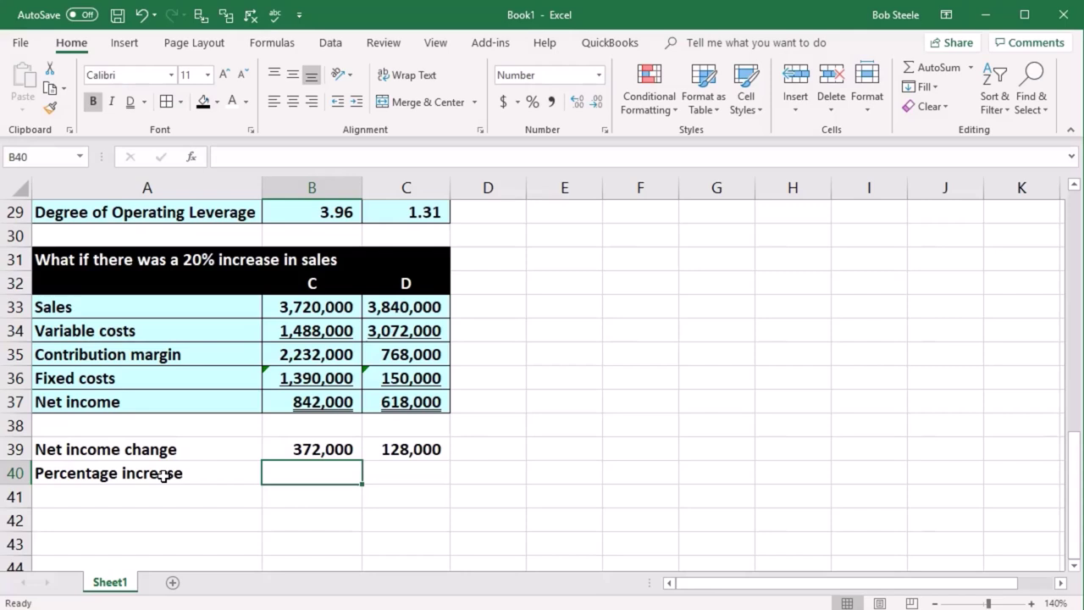
# Check Company C's percentage increase in Calculator by dividing the net income change, 372000, by the original net income, 470000
pyautogui.click(308, 450)
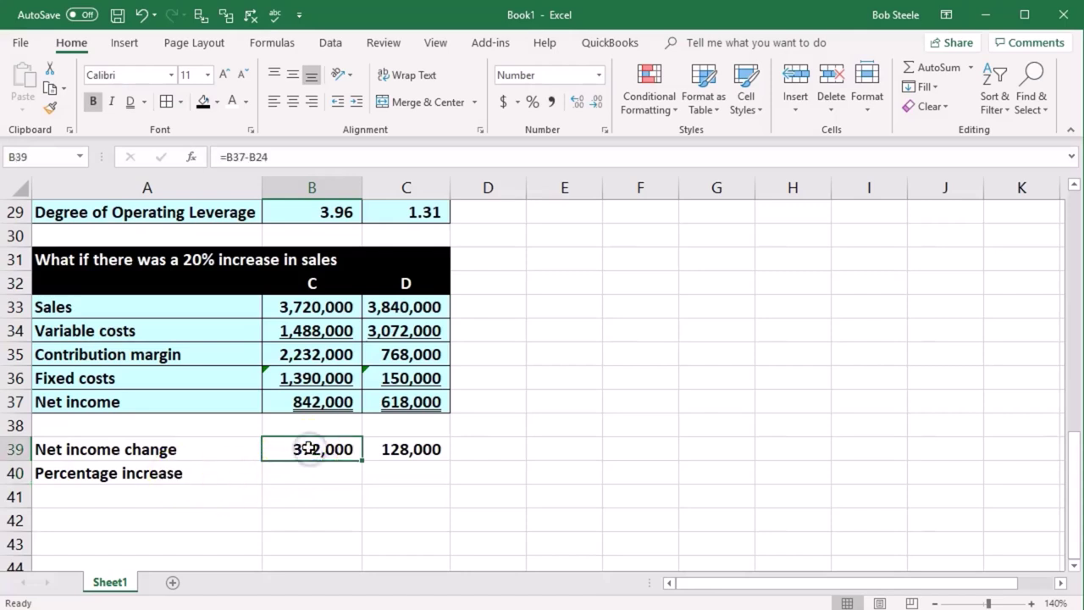
pyautogui.scroll(3, 307, 450)
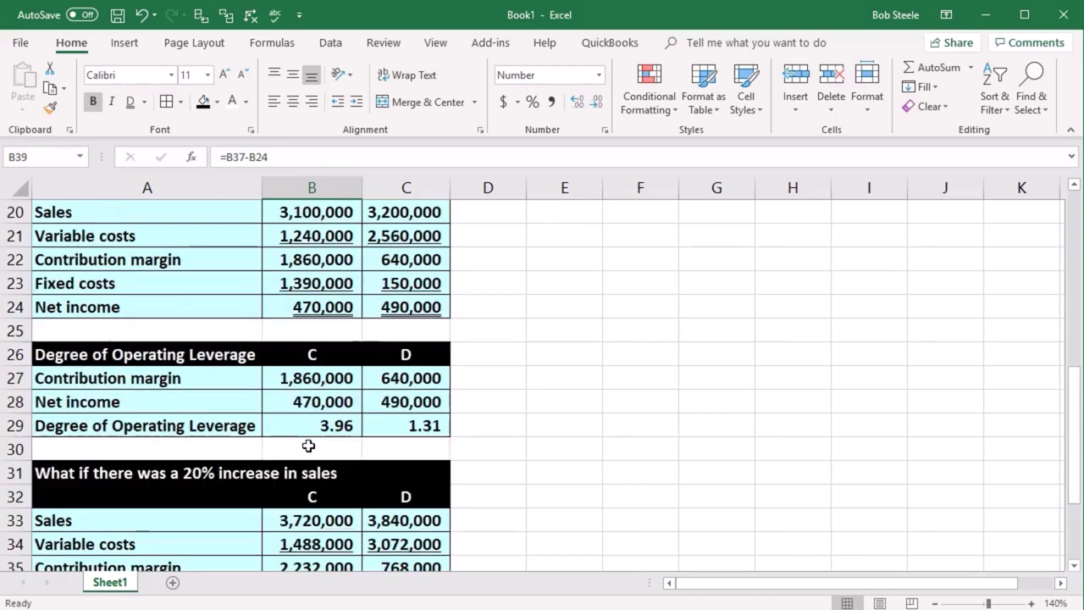
pyautogui.scroll(-3, 328, 325)
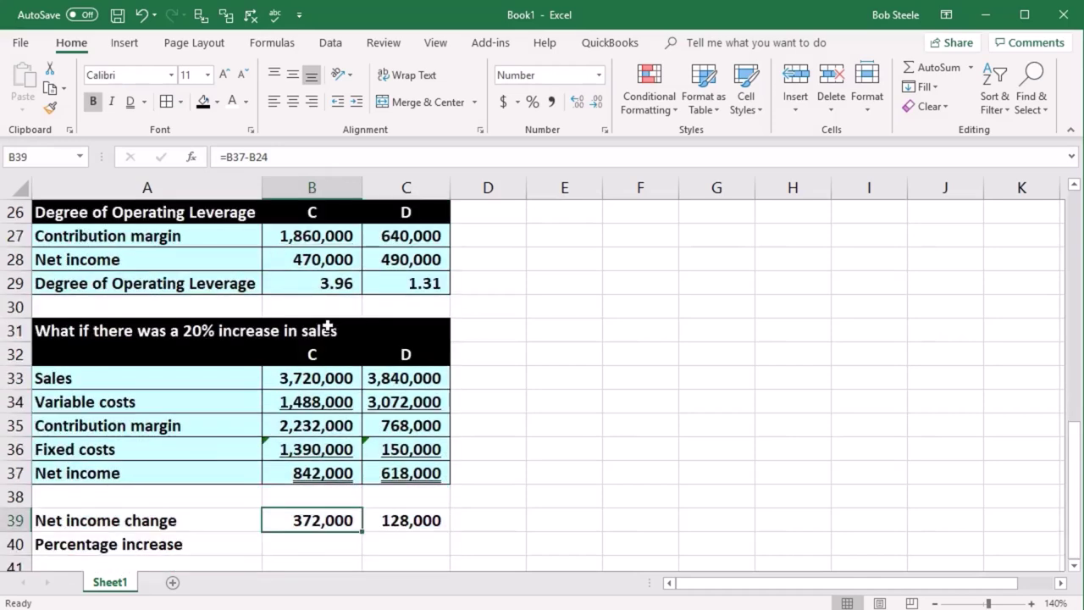
pyautogui.press('XF86Calculator')
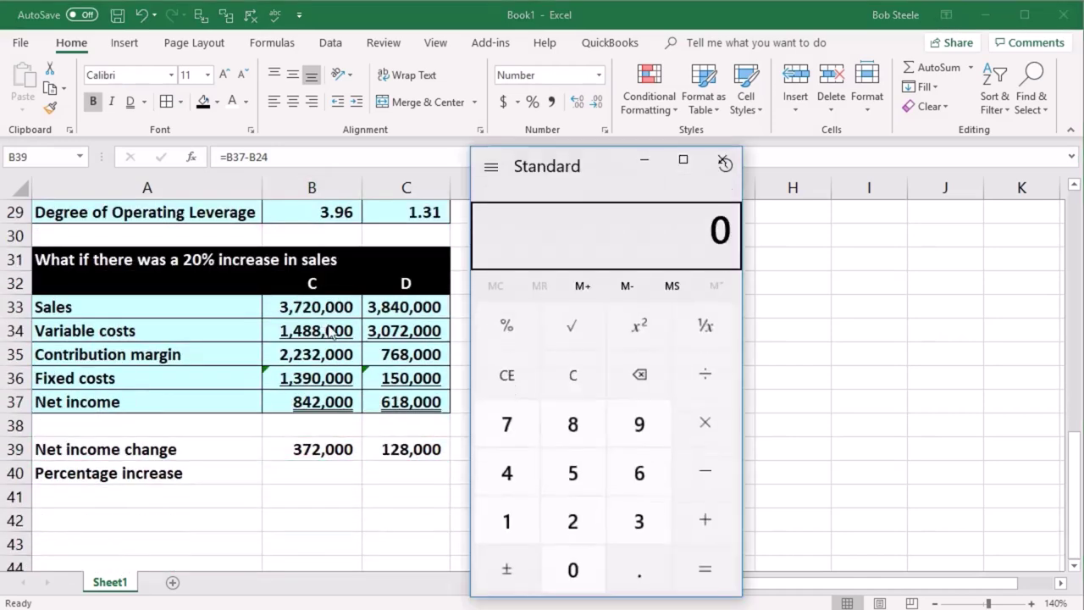
pyautogui.write('3720000')
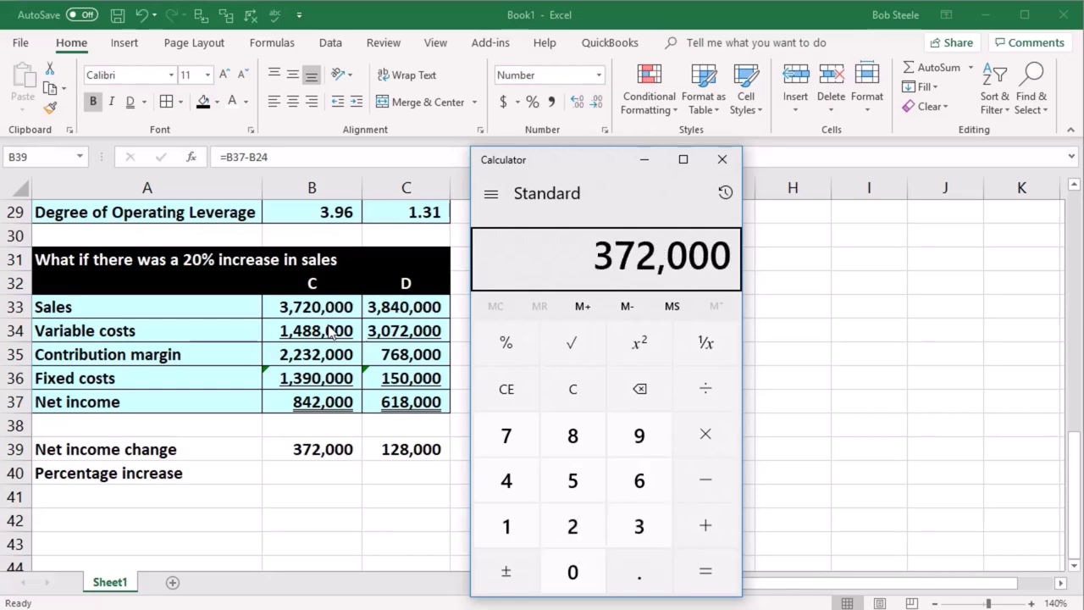
pyautogui.press('/')
pyautogui.scroll(4, 301, 355)
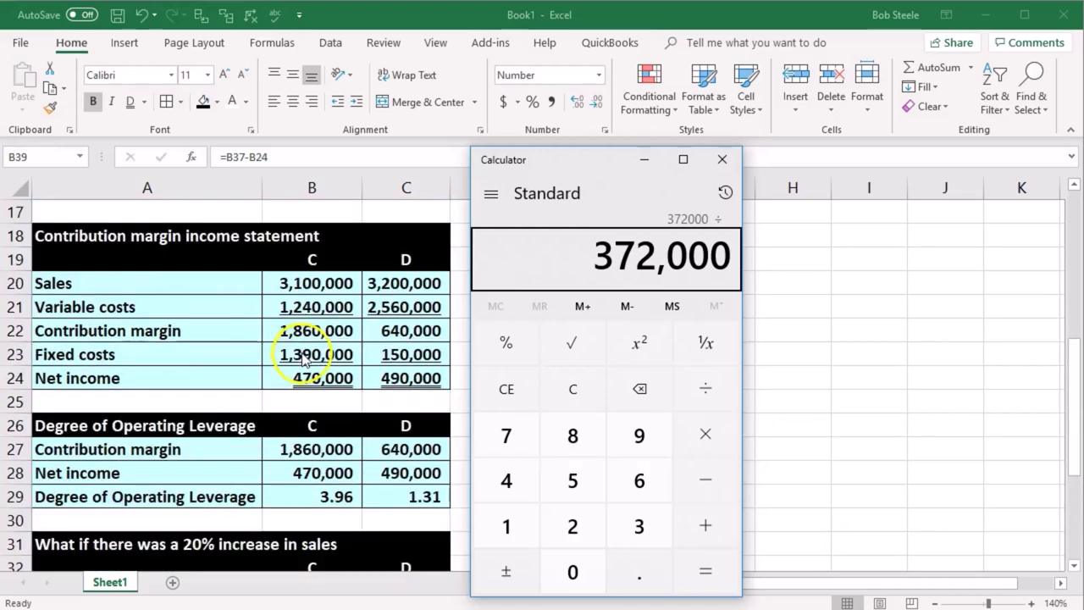
pyautogui.write('470000')
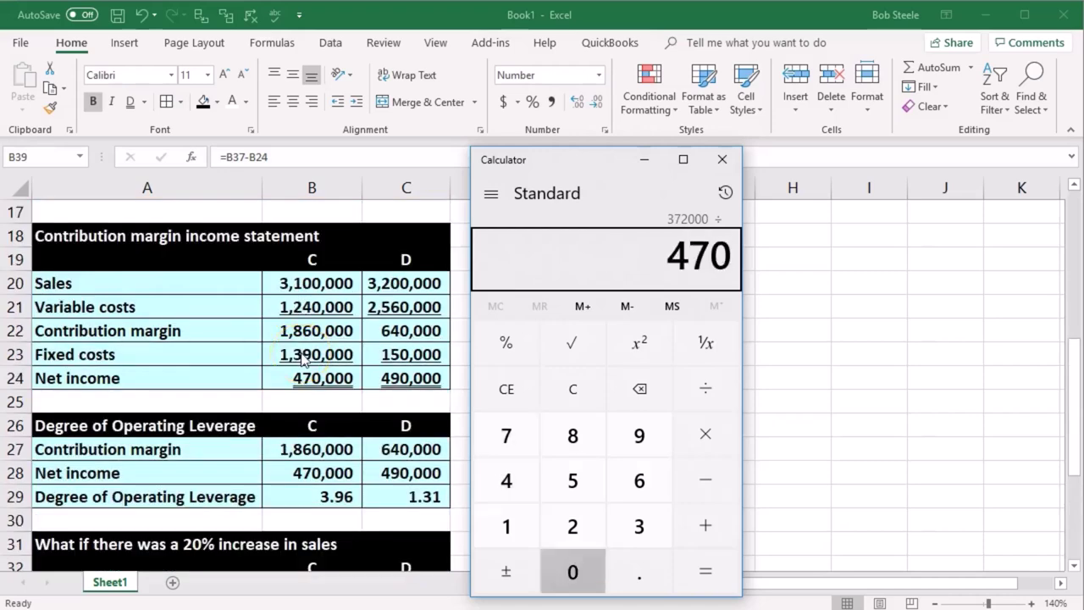
pyautogui.press('Return')
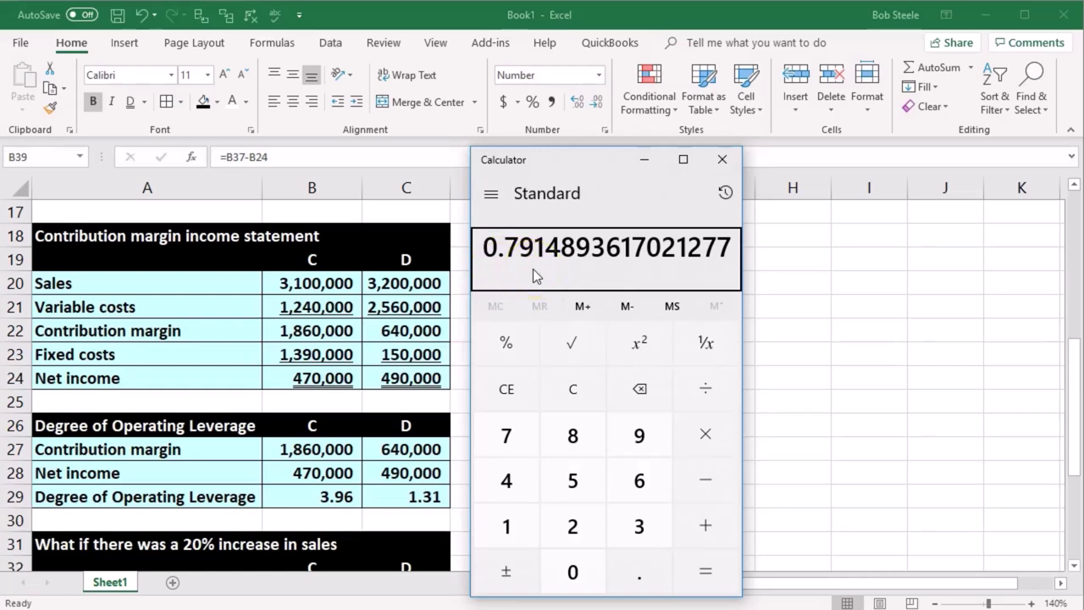
pyautogui.click(728, 165)
# Calculate Company C's percentage increase in B40 as net income change divided by original net income, =B39/B24
pyautogui.scroll(-1, 653, 285)
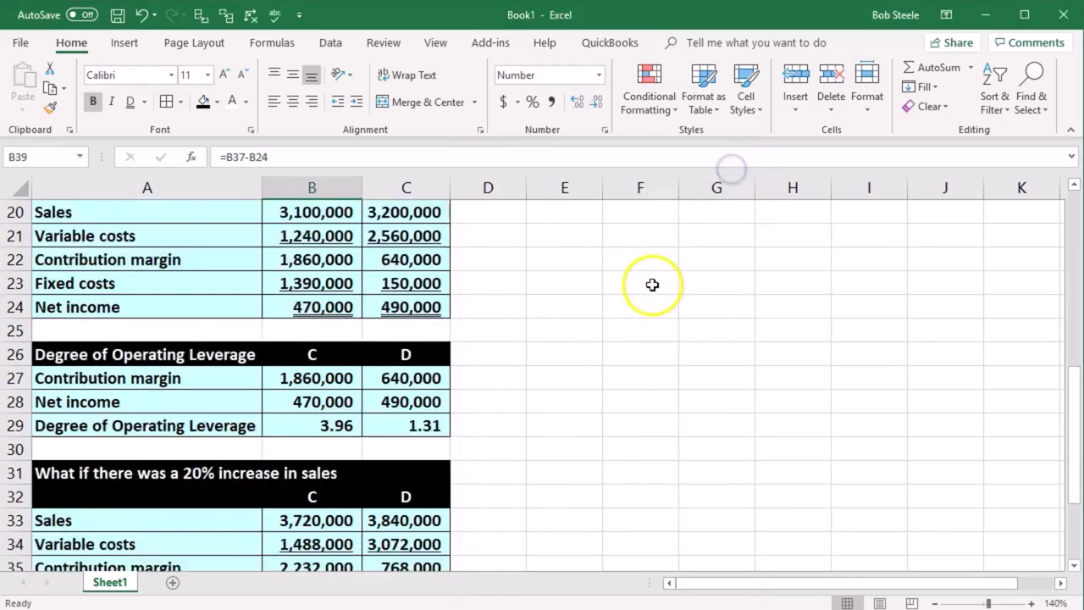
pyautogui.scroll(-3, 653, 285)
pyautogui.click(316, 473)
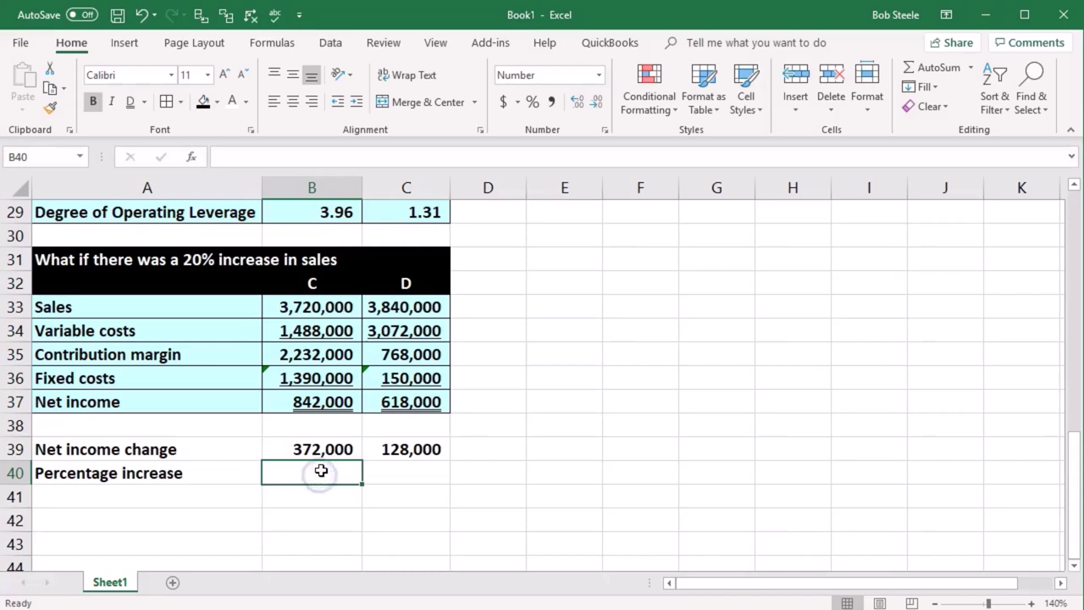
pyautogui.write('=')
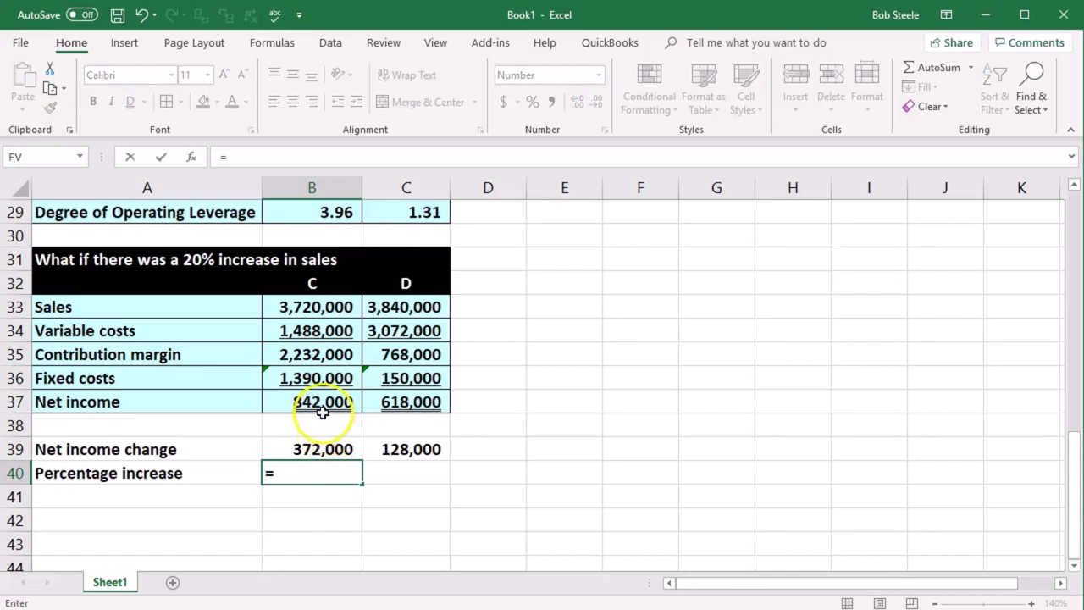
pyautogui.click(318, 451)
pyautogui.write('/')
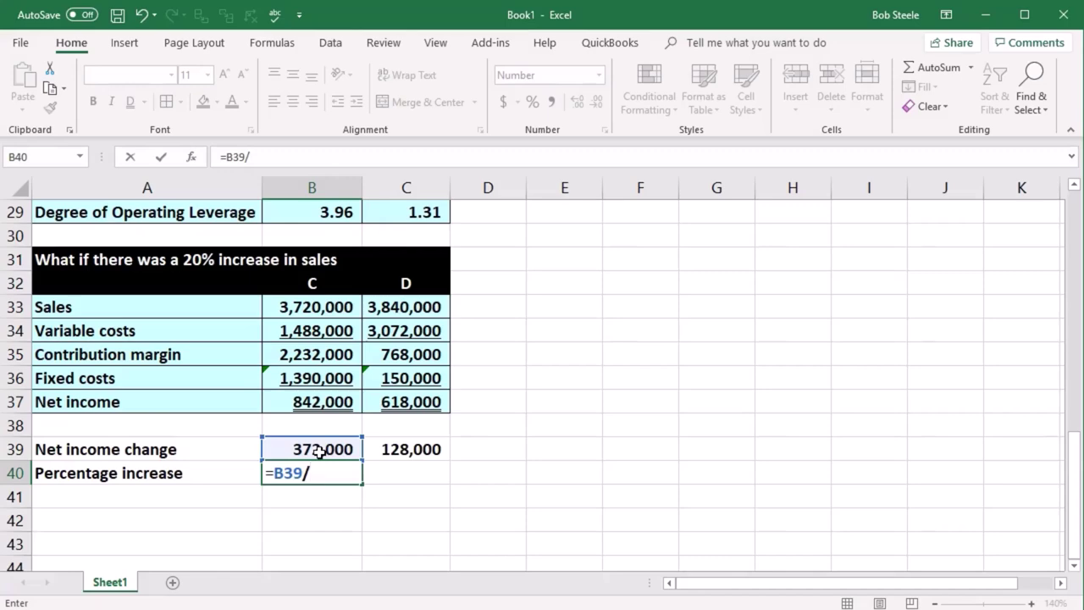
pyautogui.scroll(4, 319, 451)
pyautogui.click(296, 382)
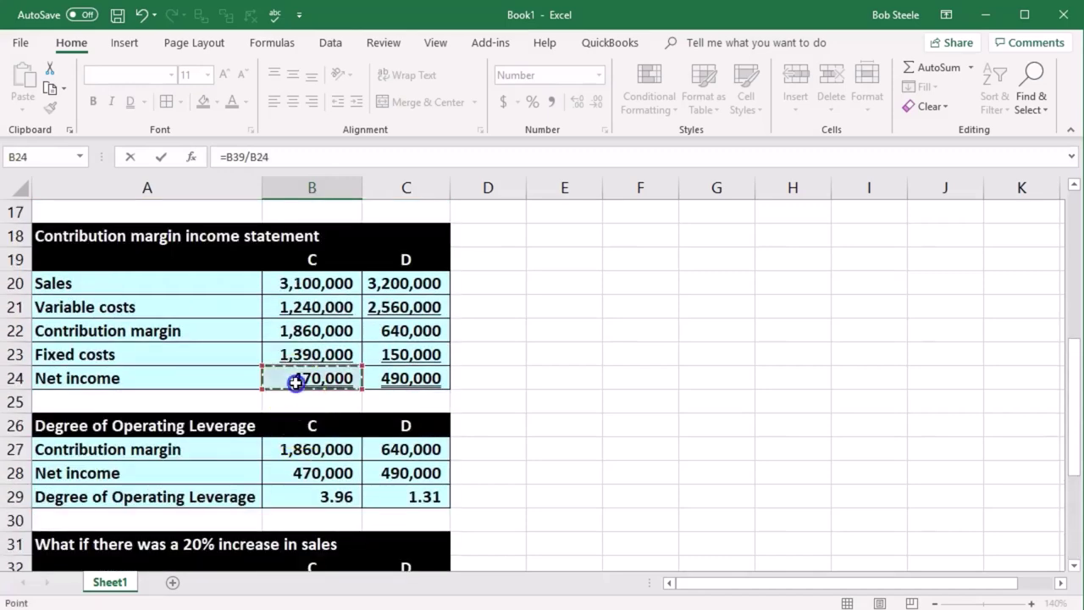
pyautogui.press('Return')
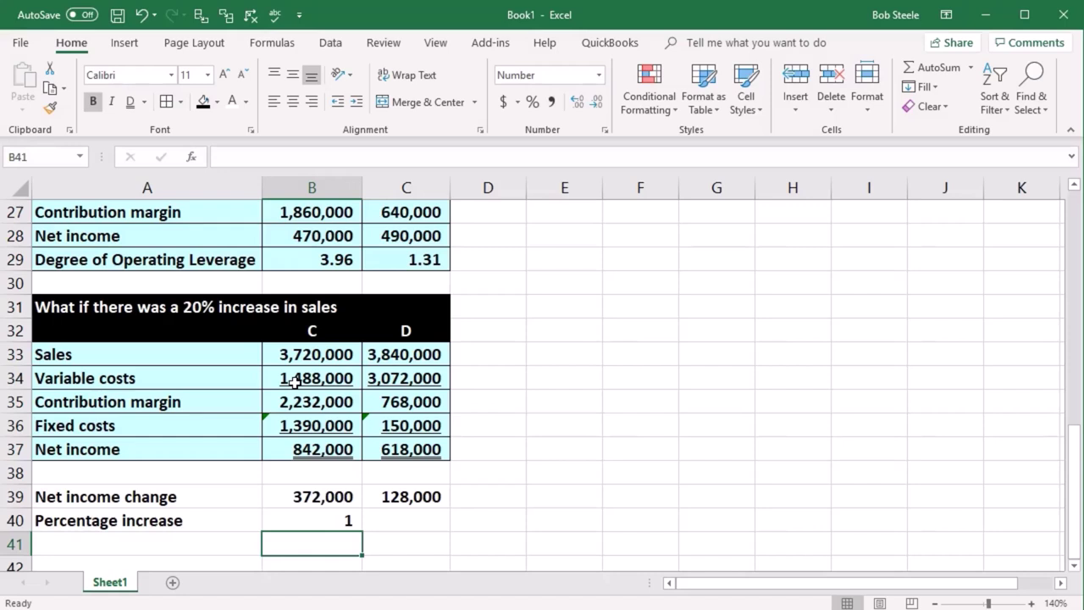
# Format Company C's percentage increase in B40 as a percentage with no decimal places
pyautogui.scroll(-1, 293, 383)
pyautogui.click(310, 444)
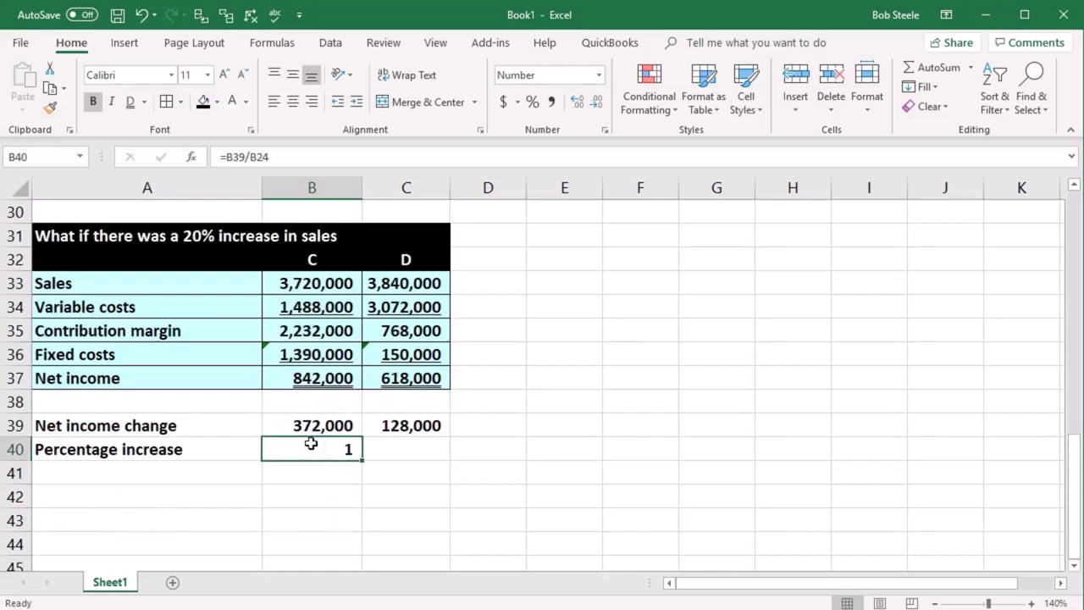
pyautogui.click(533, 102)
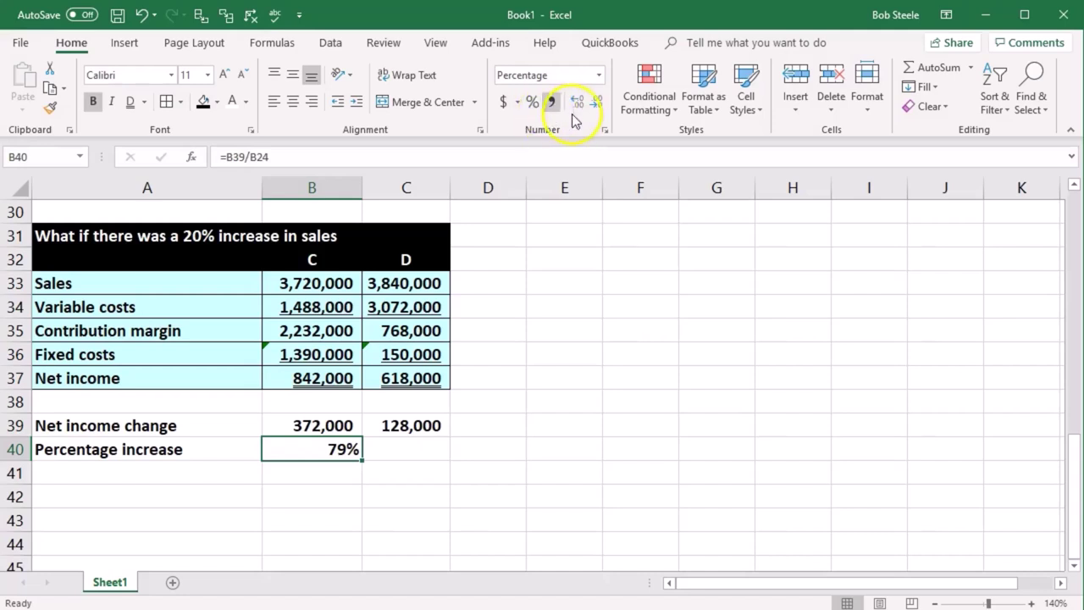
pyautogui.click(577, 103)
pyautogui.click(577, 103)
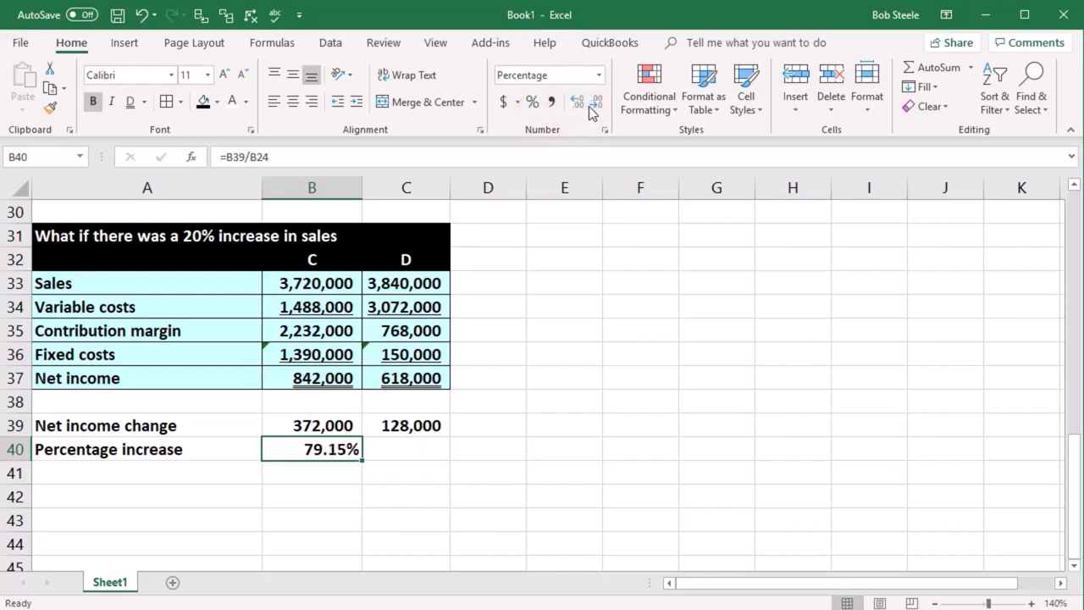
pyautogui.click(589, 106)
pyautogui.click(589, 106)
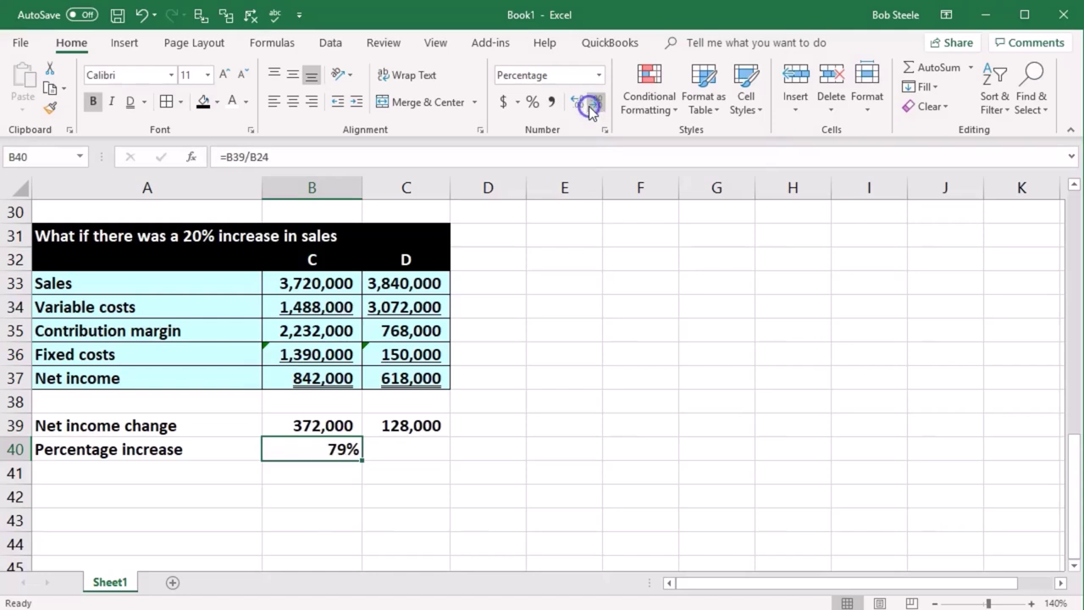
# Calculate Company D's percentage increase in C40 as net income change divided by original net income, =C39/C24
pyautogui.click(429, 449)
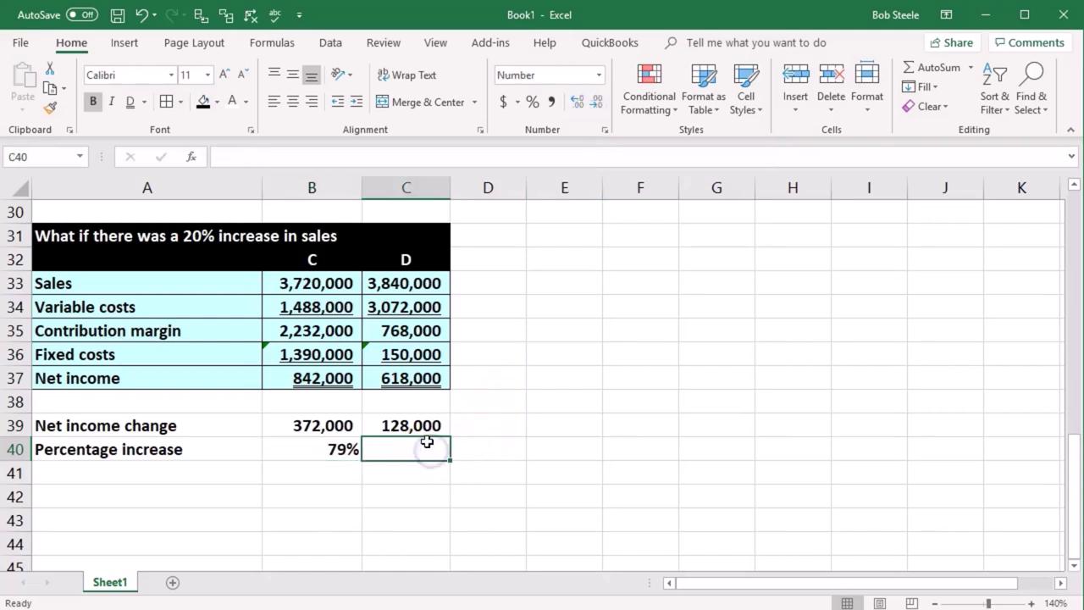
pyautogui.write('=')
pyautogui.click(411, 425)
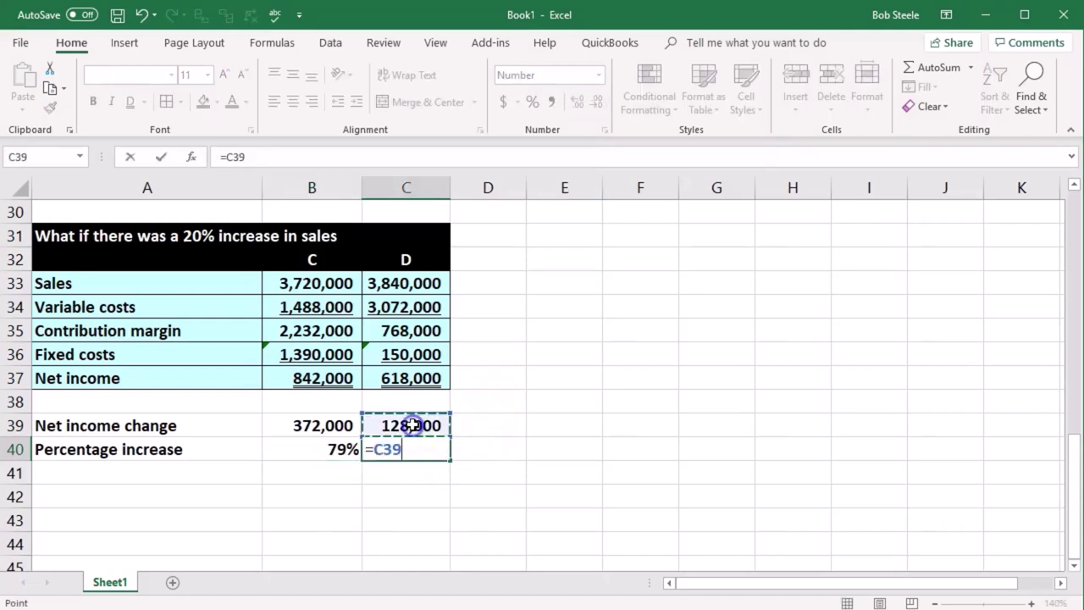
pyautogui.write('/')
pyautogui.scroll(4, 412, 425)
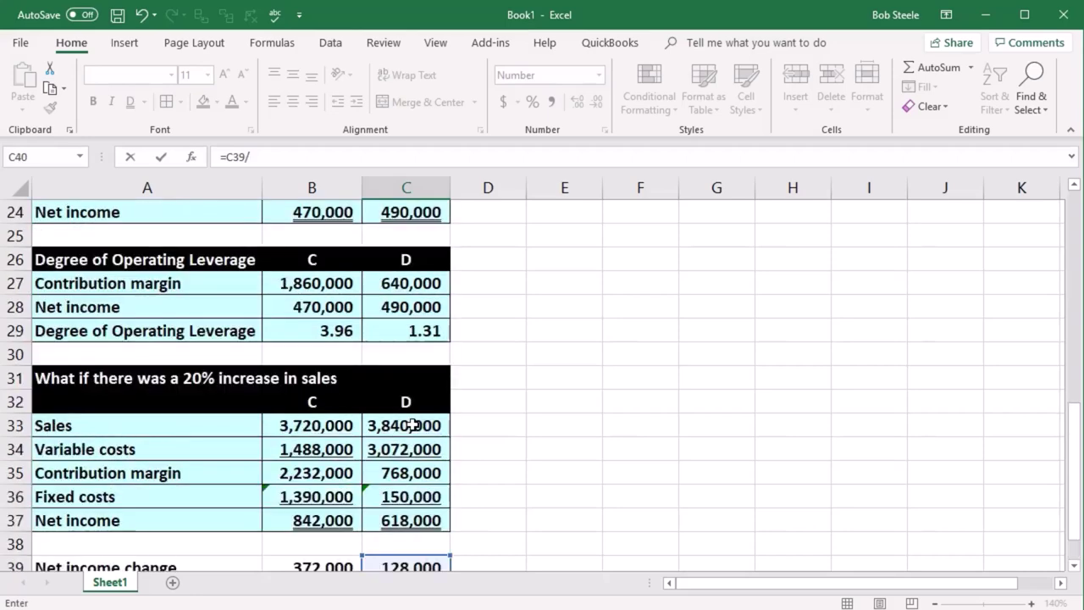
pyautogui.click(424, 354)
pyautogui.scroll(1, 424, 354)
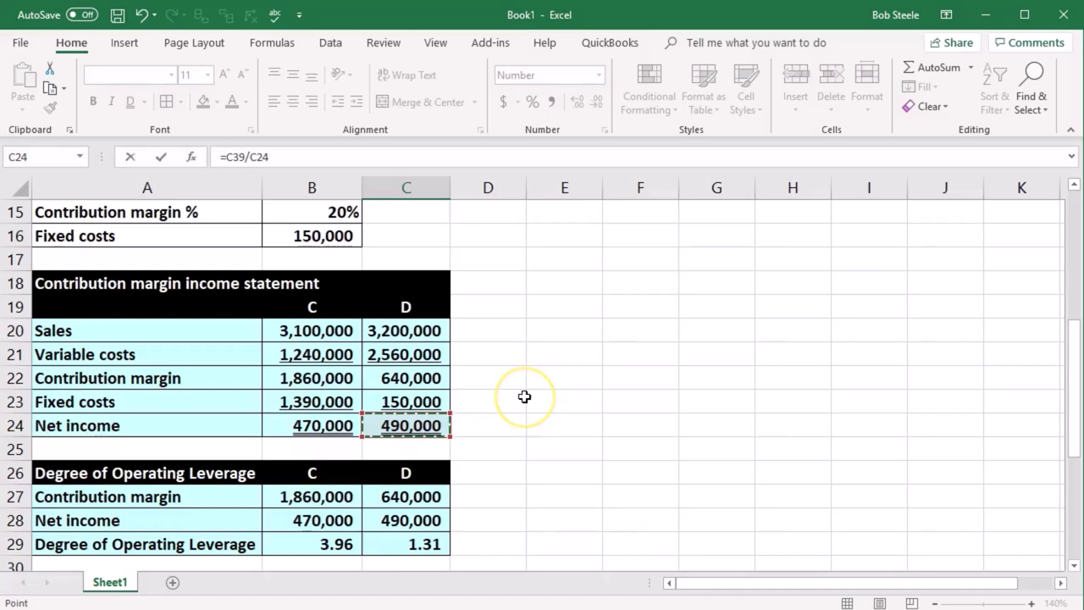
pyautogui.press('Return')
# Format Company D's percentage increase in C40 as a percentage with no decimal places
pyautogui.click(434, 519)
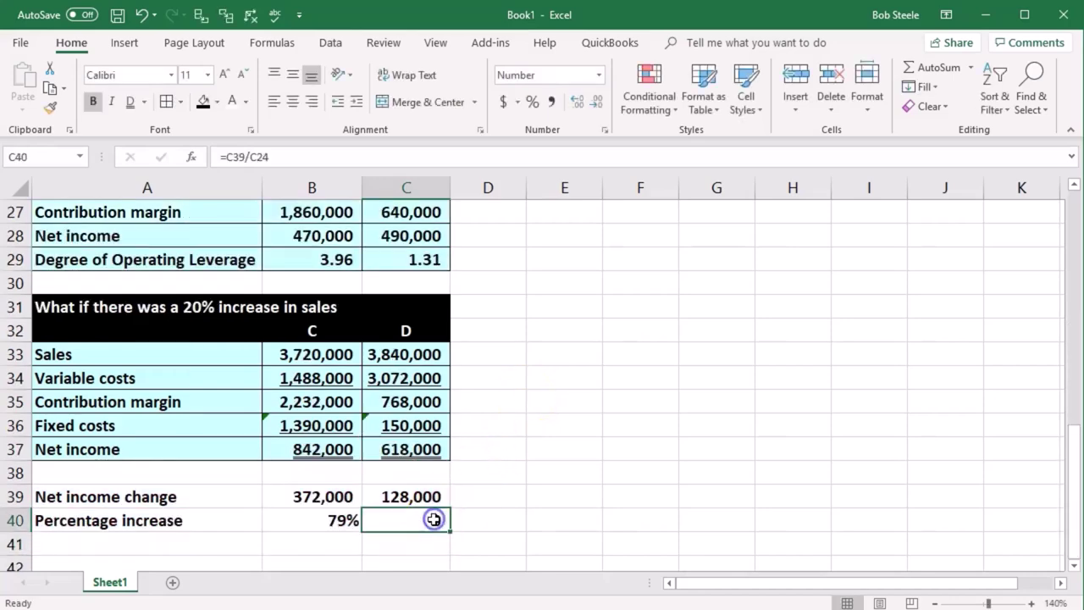
pyautogui.click(532, 101)
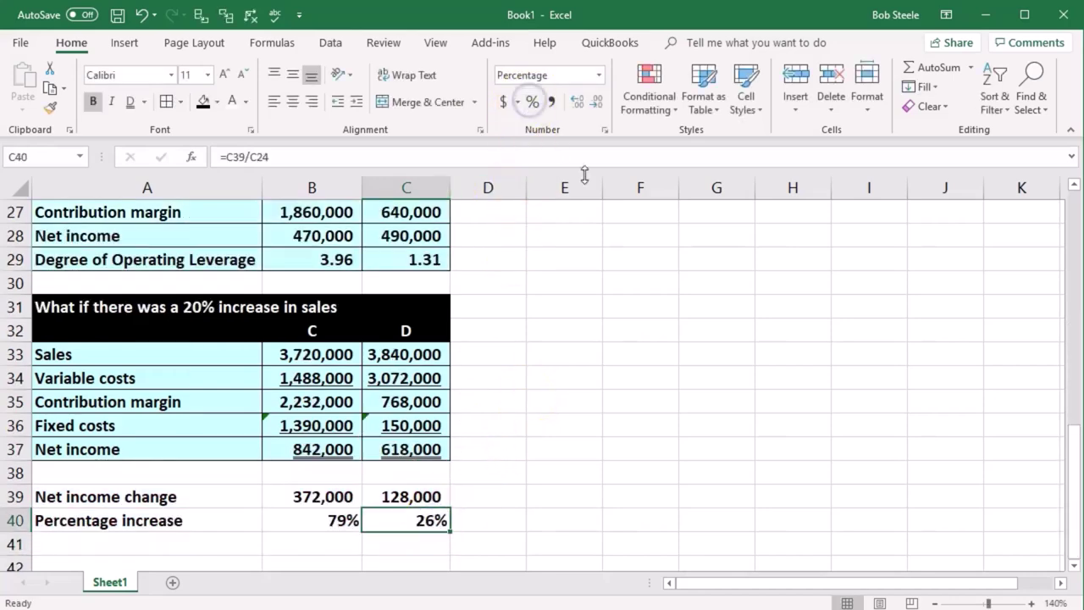
pyautogui.click(636, 525)
# Give the net income change and percentage increase block, A39:C40, a light blue fill and borders around all cells
pyautogui.scroll(-1, 631, 524)
pyautogui.click(227, 426)
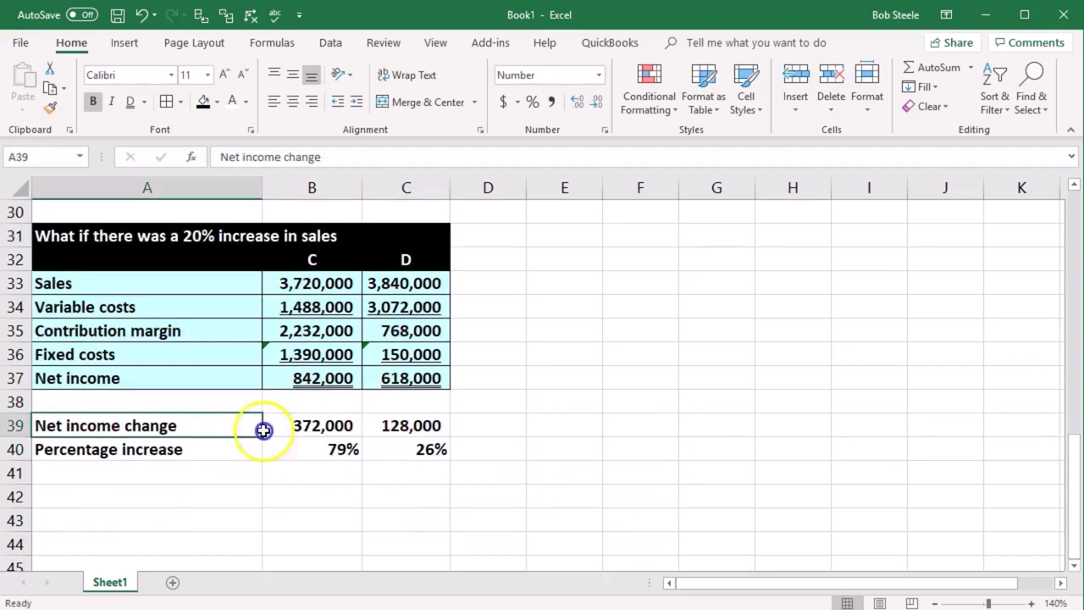
pyautogui.moveTo(227, 427); pyautogui.dragTo(383, 441)
pyautogui.rightClick(386, 444)
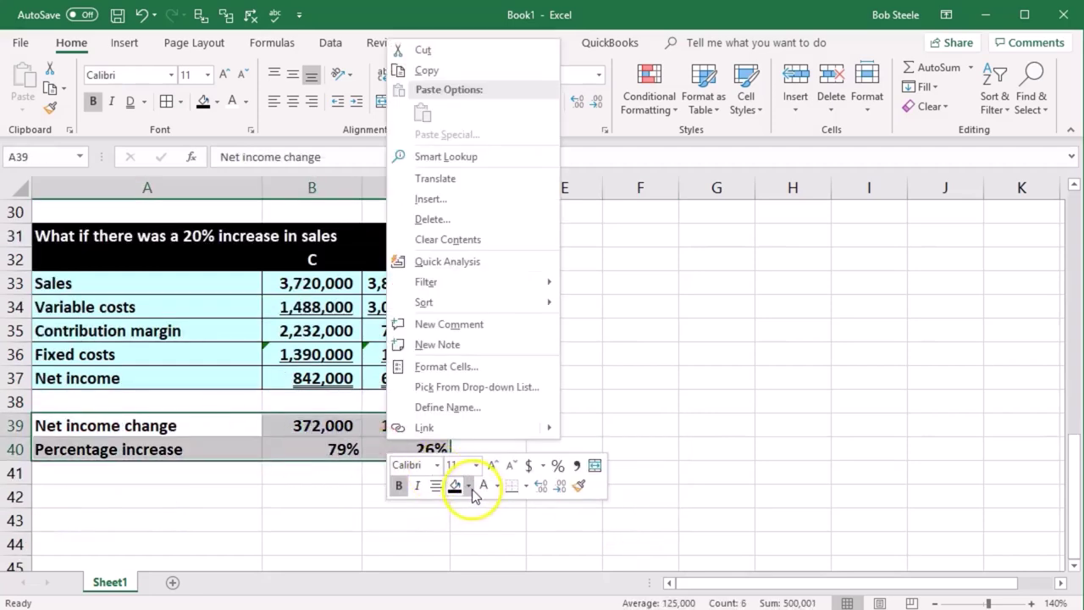
pyautogui.click(469, 487)
pyautogui.click(455, 420)
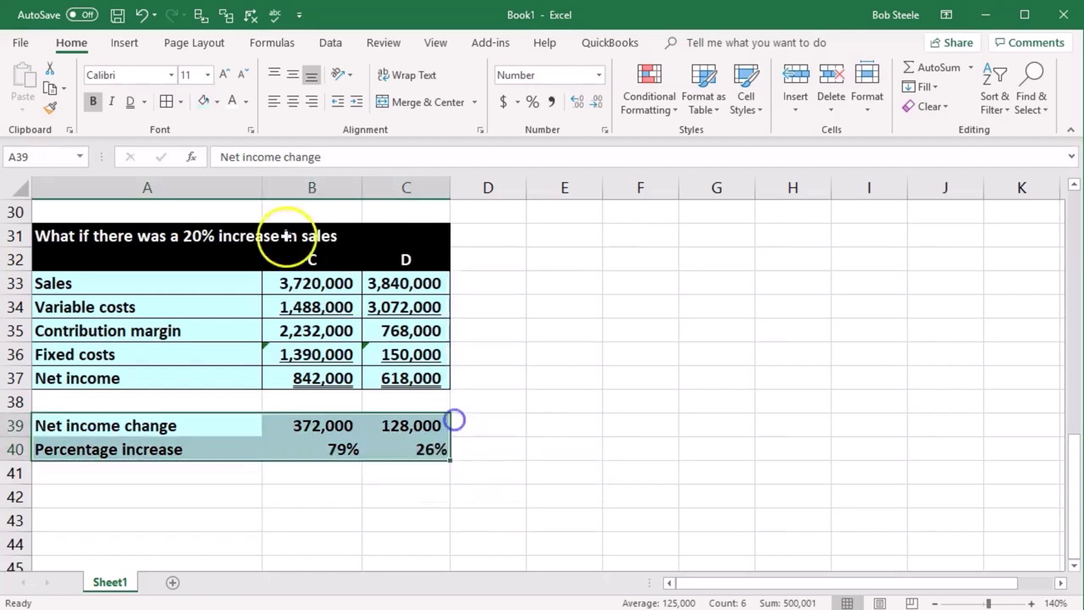
pyautogui.click(166, 100)
pyautogui.click(351, 505)
# Compare the net income change and percentage increase of Companies C and D against their original contribution margin income statement
pyautogui.press('Up')
pyautogui.press('Up')
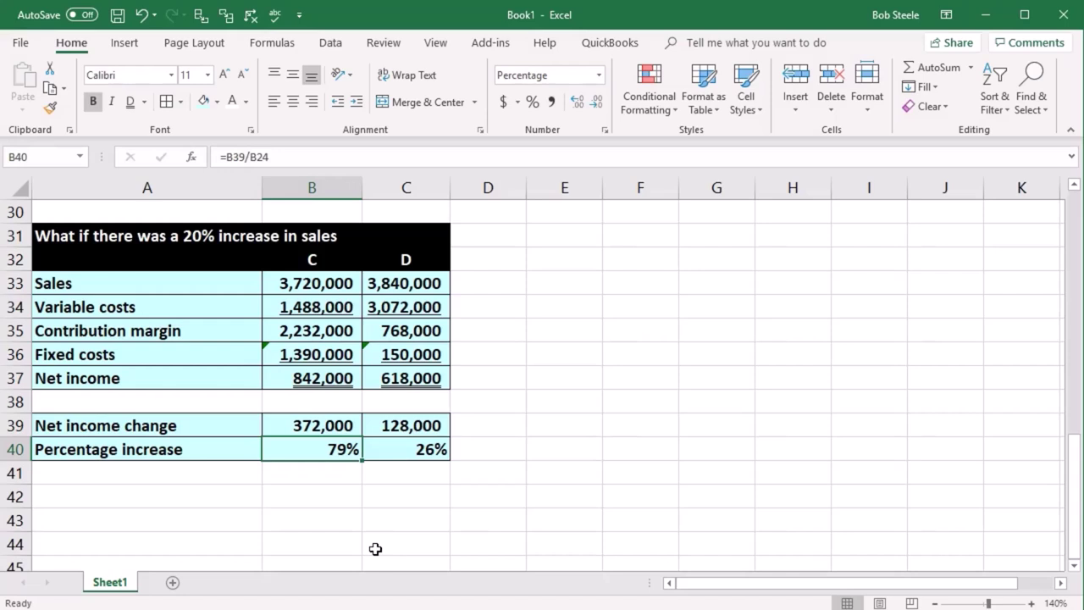
pyautogui.press('Right')
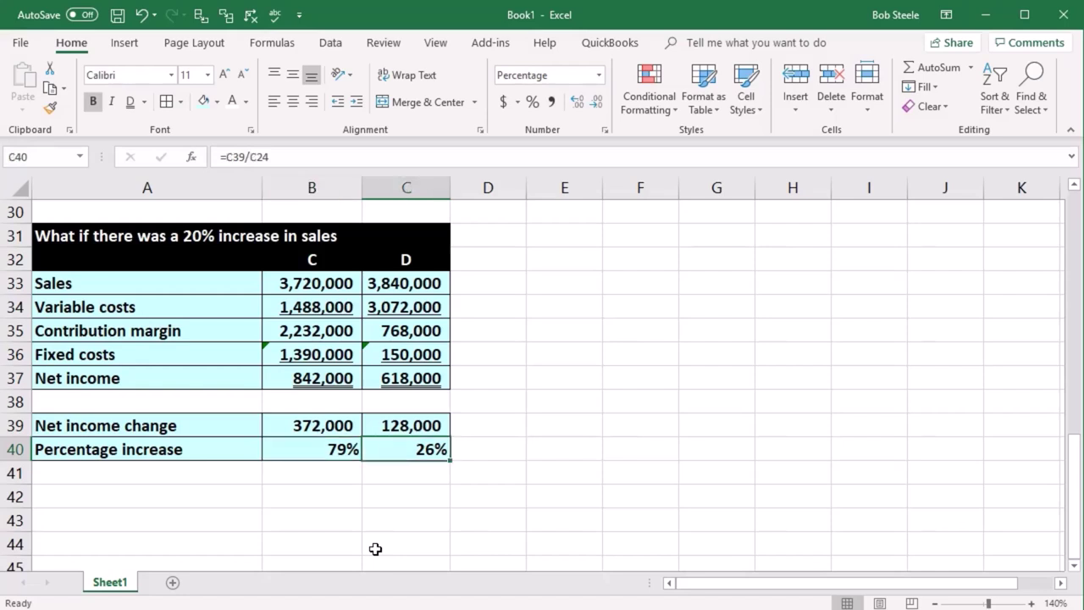
pyautogui.press('Up')
pyautogui.press('Left')
pyautogui.press('Right')
pyautogui.press('Left')
pyautogui.press('Right')
pyautogui.press('Left')
pyautogui.press('Right')
pyautogui.press('Left')
pyautogui.press('Right')
pyautogui.press('Left')
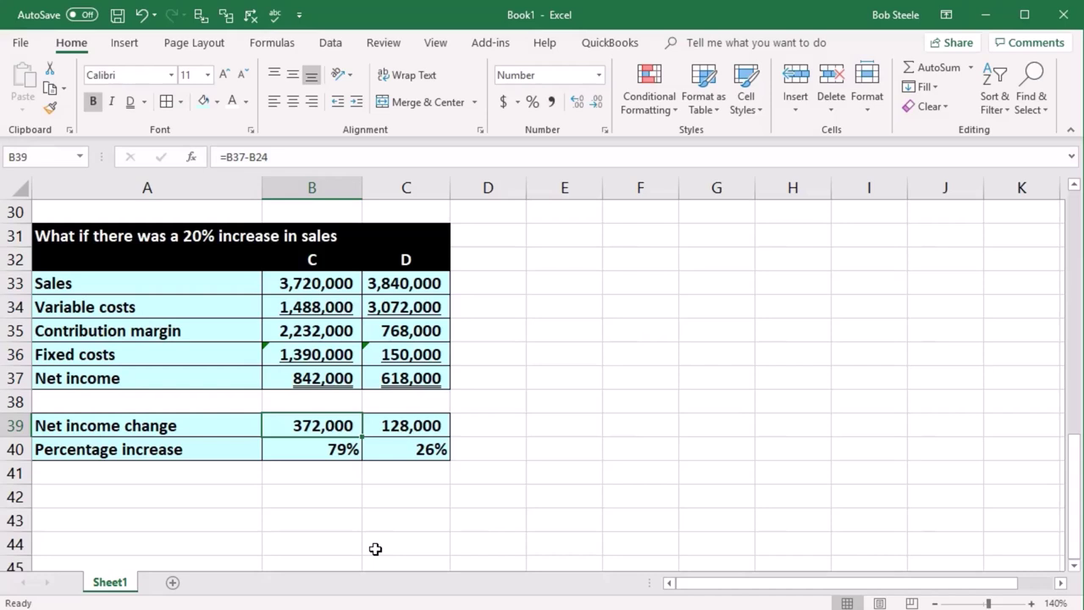
pyautogui.press('Down')
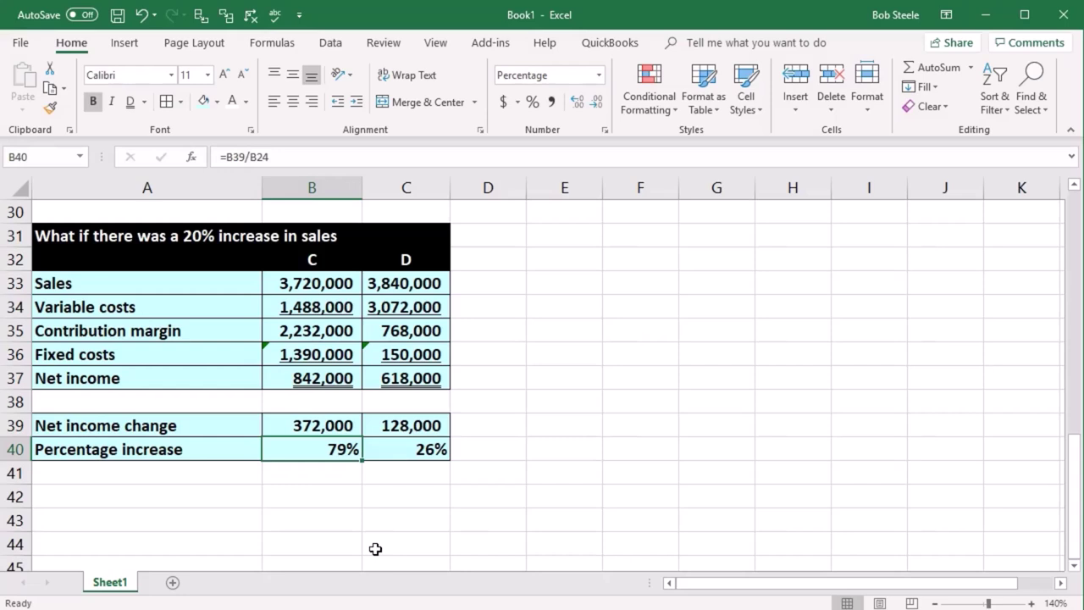
pyautogui.press('Down')
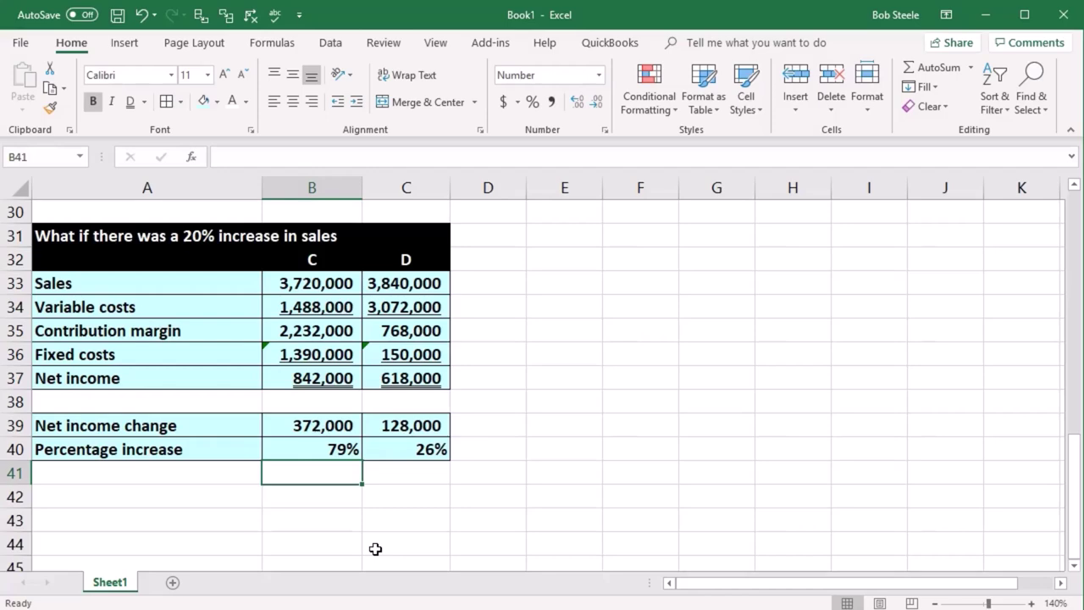
pyautogui.press('Up')
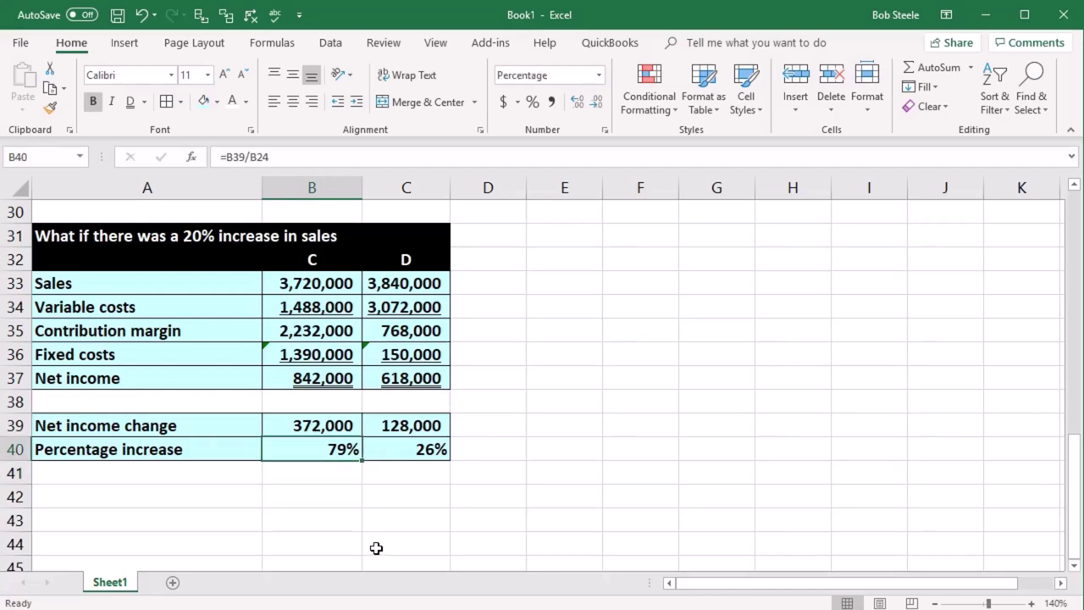
pyautogui.scroll(4, 377, 548)
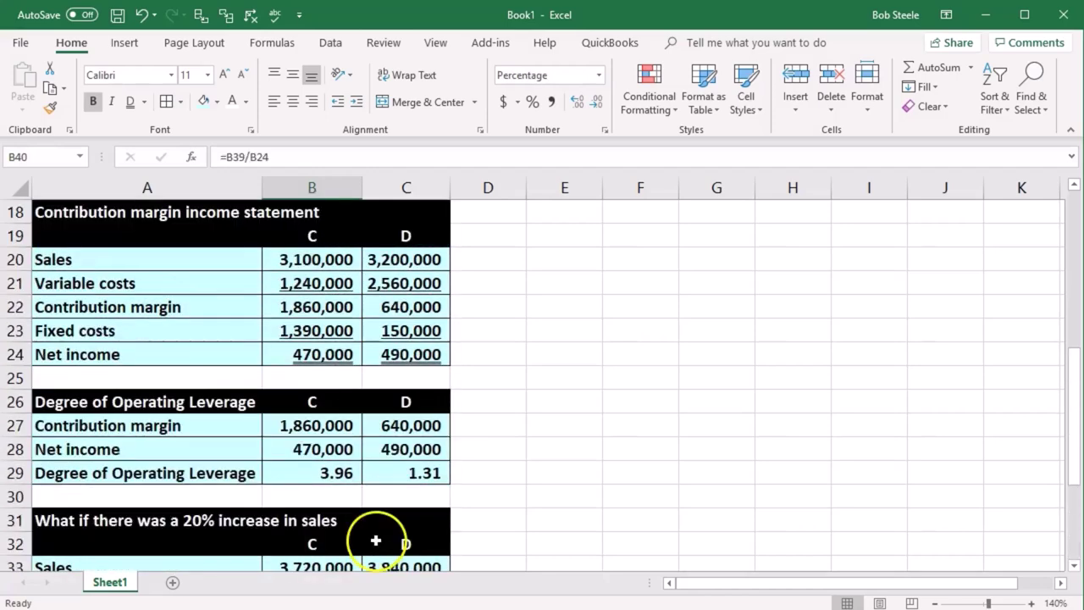
pyautogui.click(310, 281)
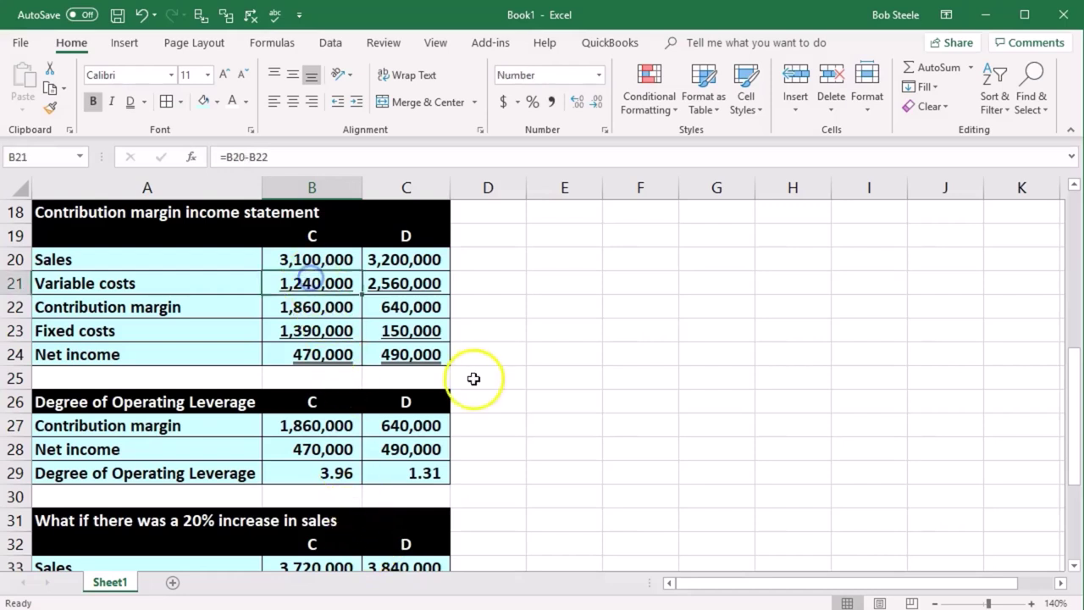
# Examine the variable costs, contribution margin and fixed costs of Companies C and D in the original contribution margin income statement
pyautogui.press('Down')
pyautogui.press('Down')
pyautogui.press('Down')
pyautogui.press('Up')
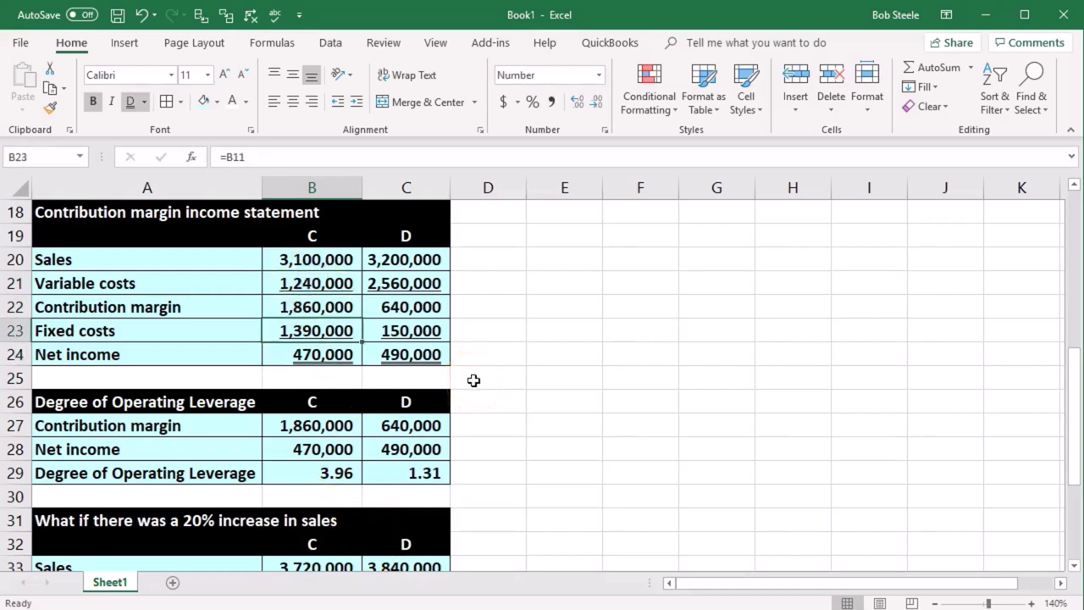
pyautogui.press('Up')
pyautogui.press('Right')
pyautogui.press('Up')
pyautogui.press('Down')
pyautogui.press('Down')
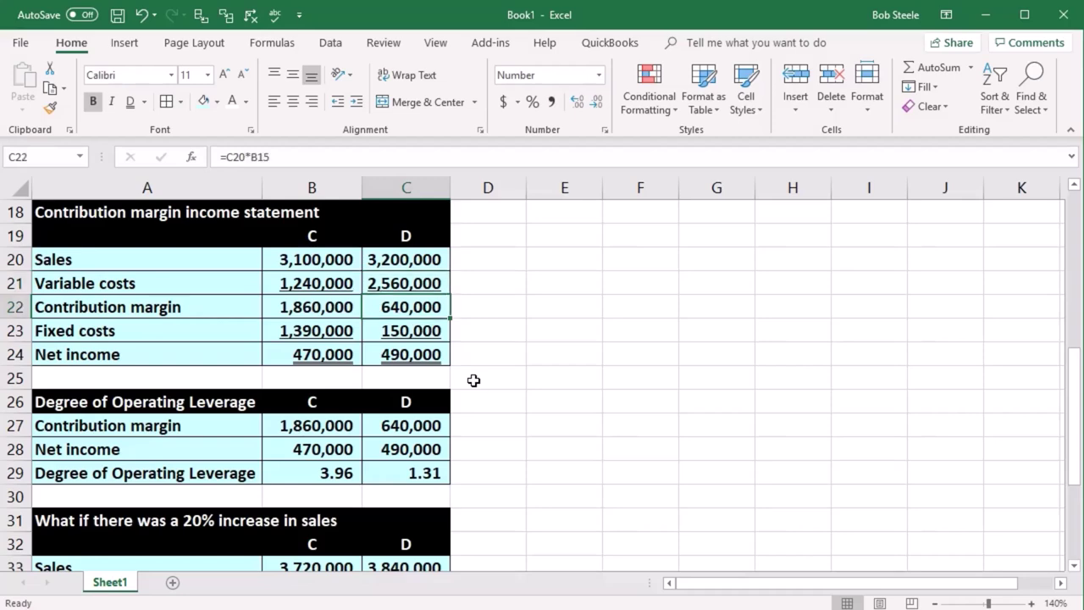
# Compare each company's net income change and percentage increase under the 20% sales increase with its original fixed costs
pyautogui.scroll(-4, 473, 381)
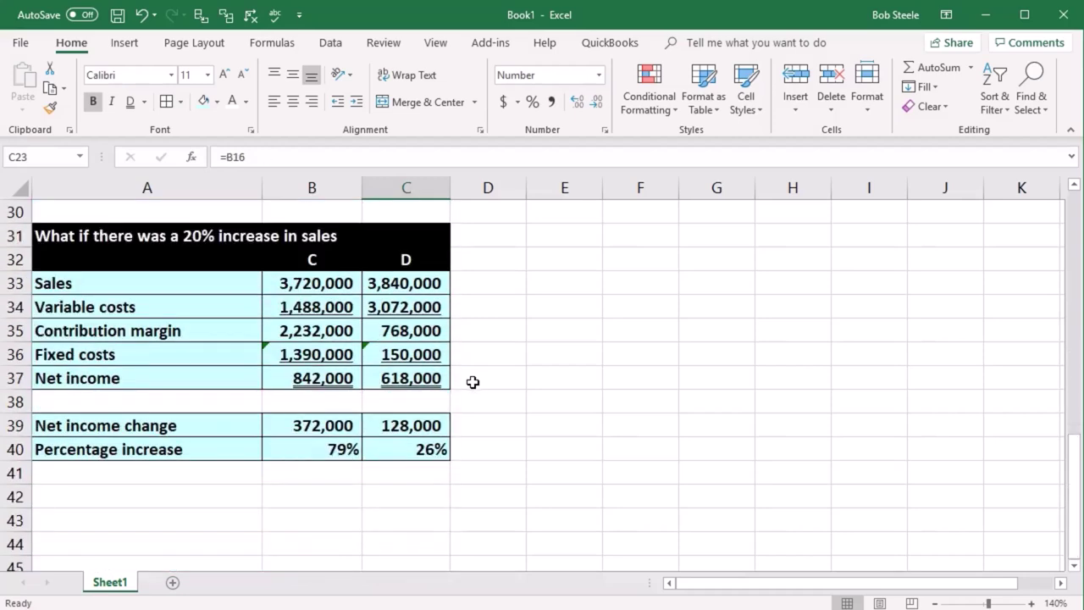
pyautogui.click(330, 426)
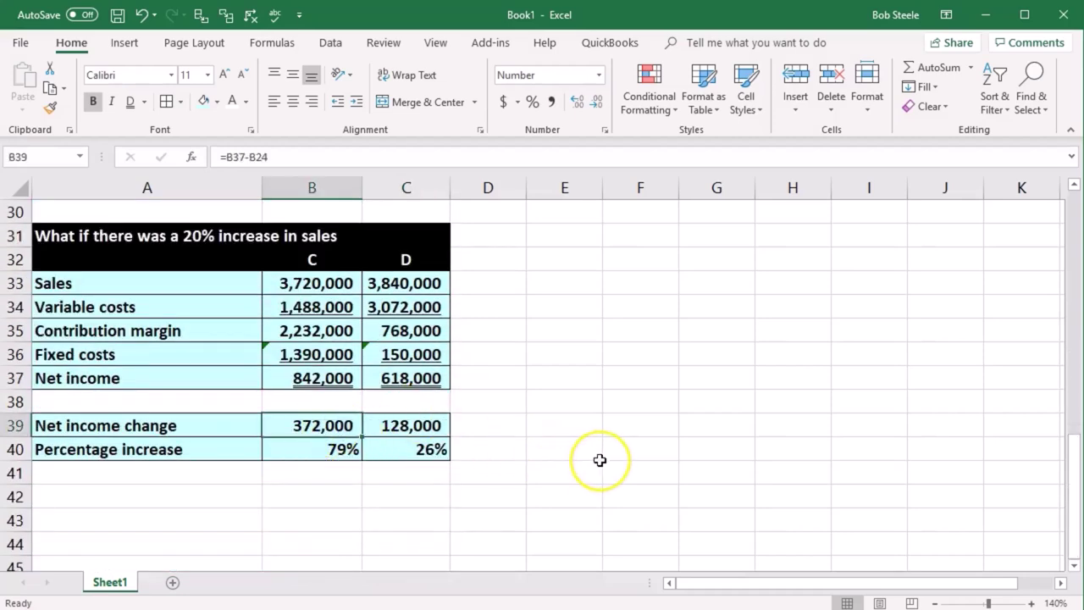
pyautogui.scroll(5, 599, 460)
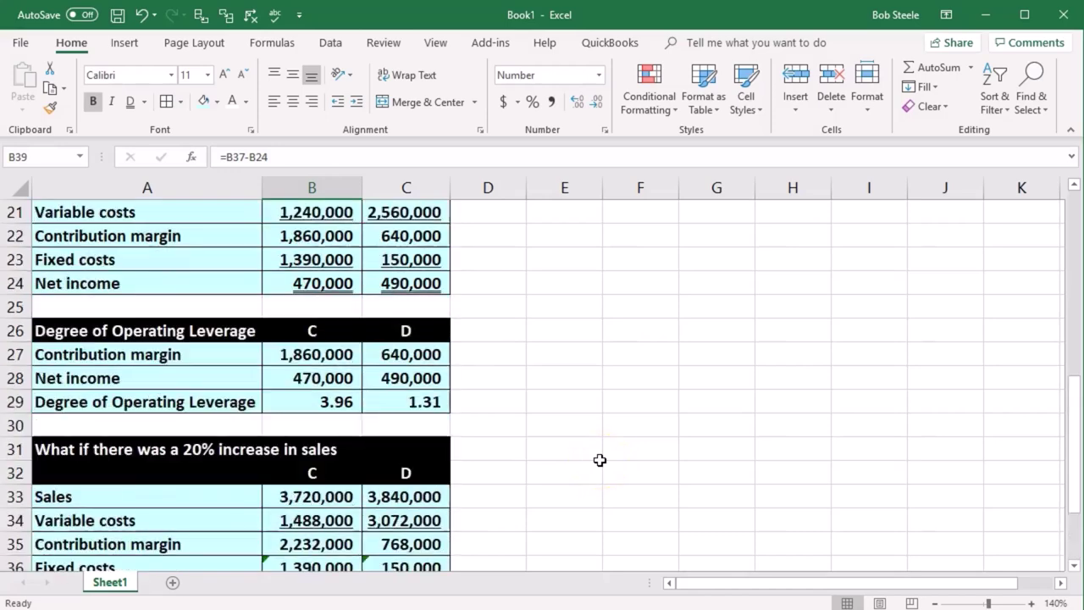
pyautogui.click(337, 410)
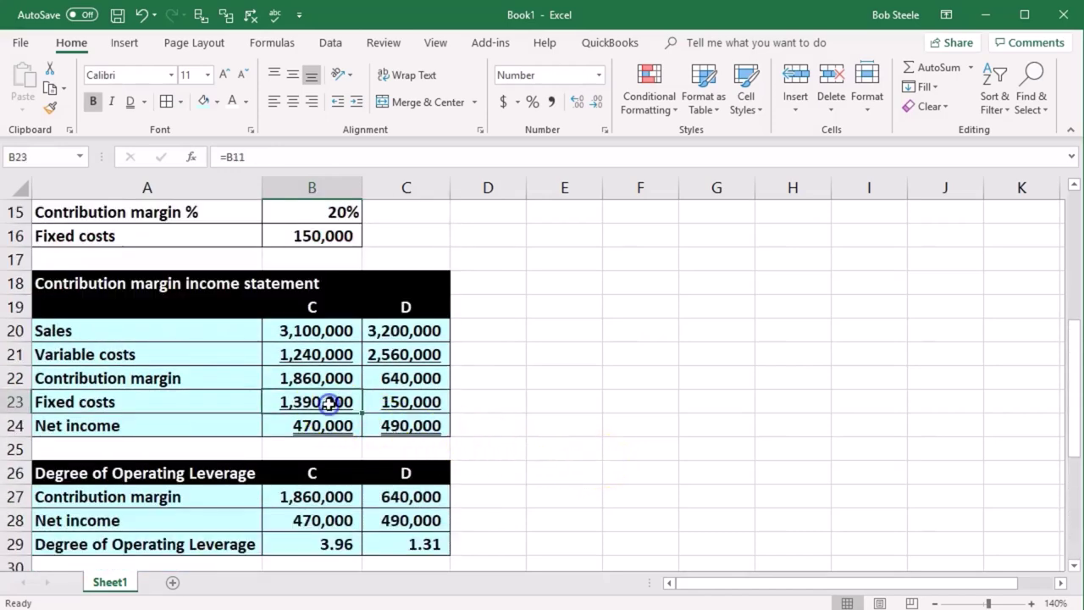
pyautogui.scroll(-2, 337, 421)
pyautogui.scroll(-1, 337, 422)
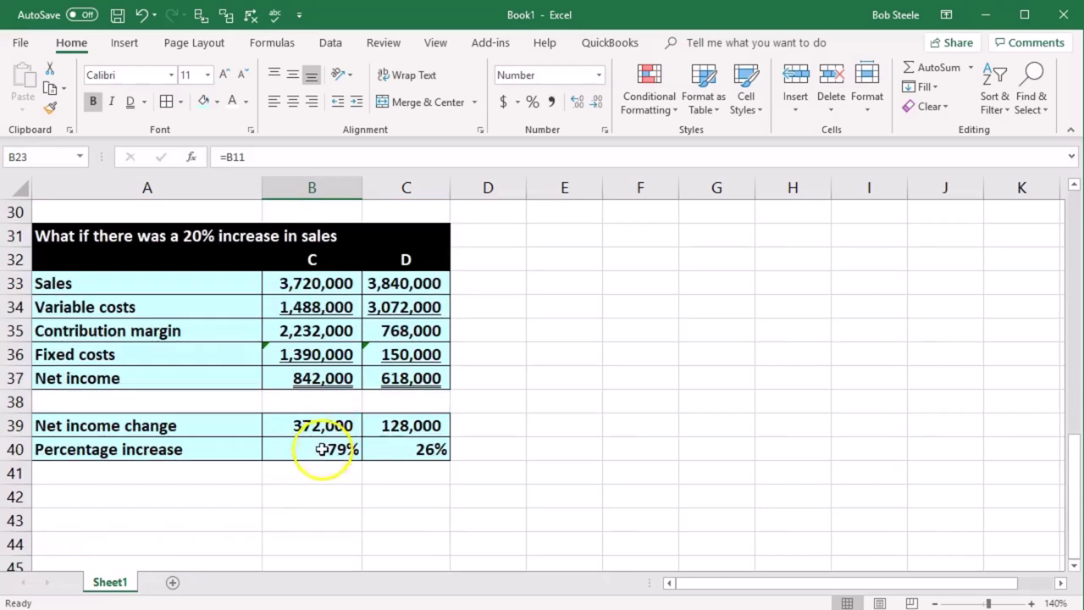
pyautogui.click(326, 447)
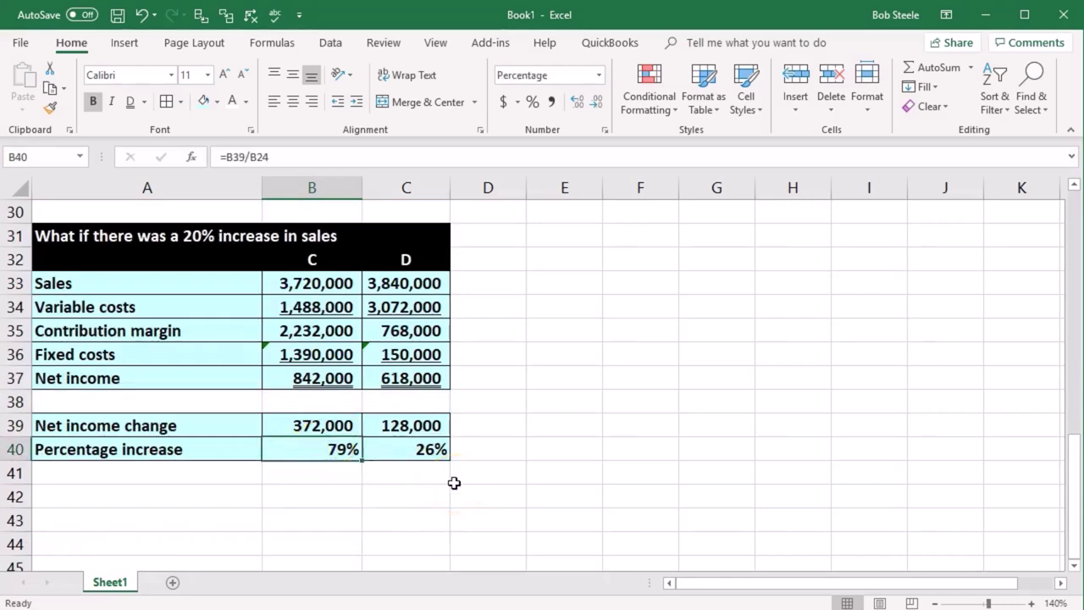
pyautogui.press('Right')
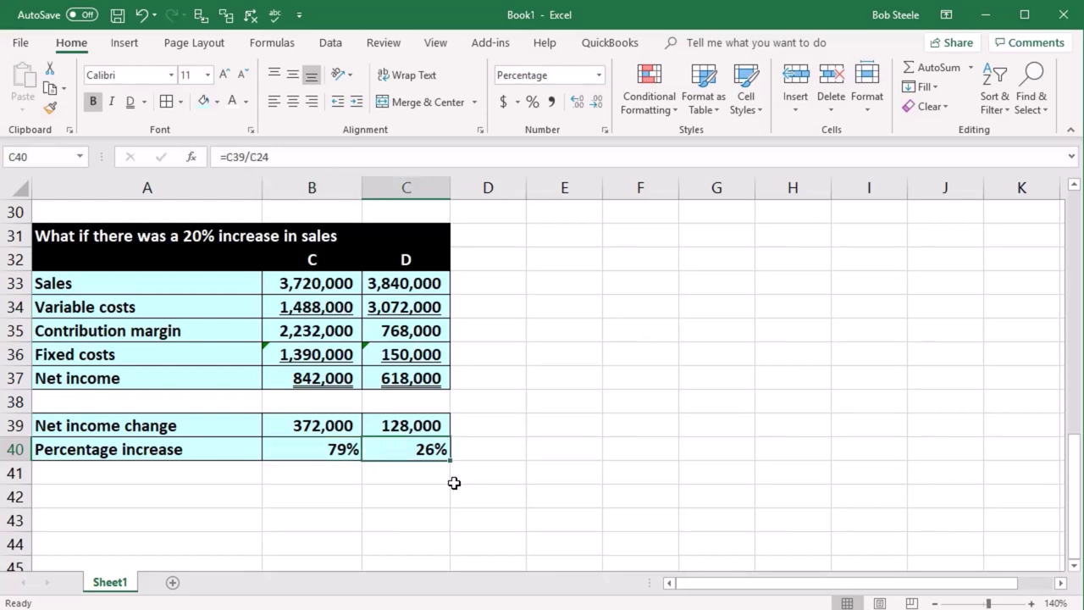
pyautogui.click(424, 429)
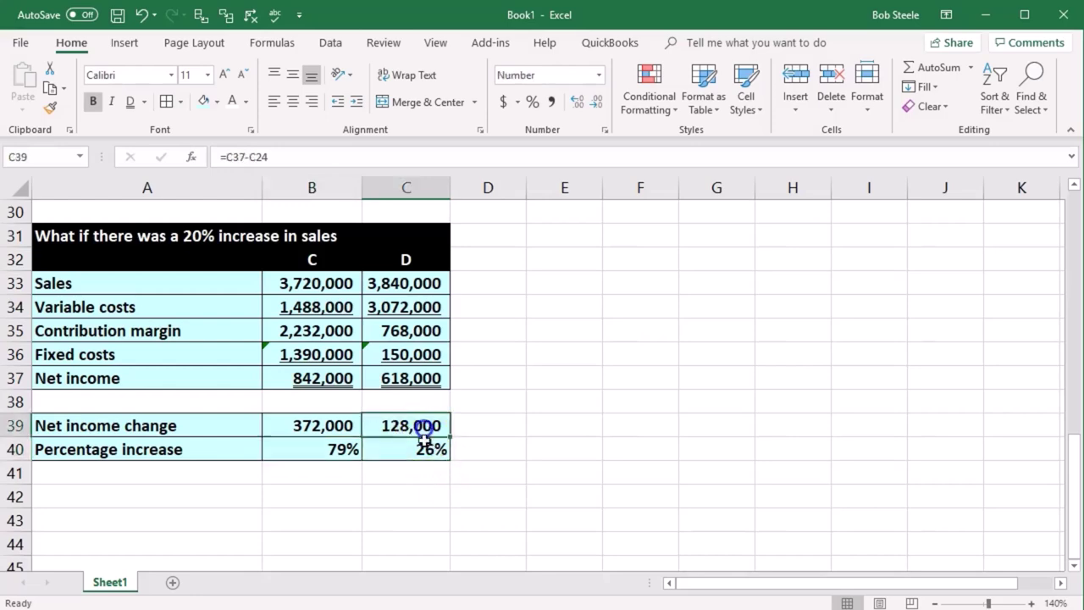
pyautogui.scroll(4, 423, 428)
pyautogui.click(413, 331)
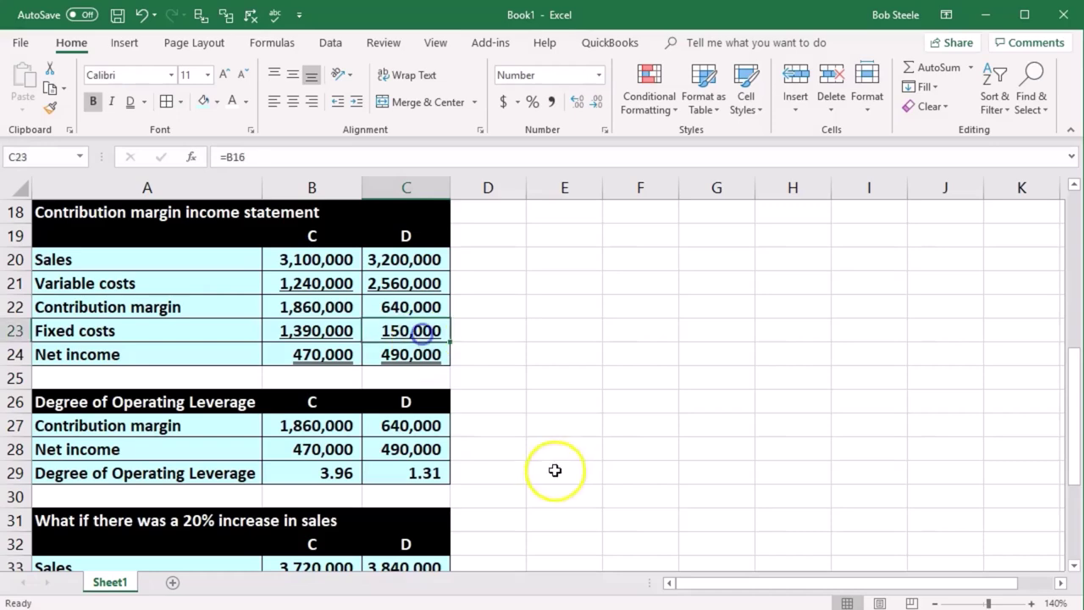
pyautogui.scroll(-1, 556, 472)
pyautogui.scroll(-3, 558, 472)
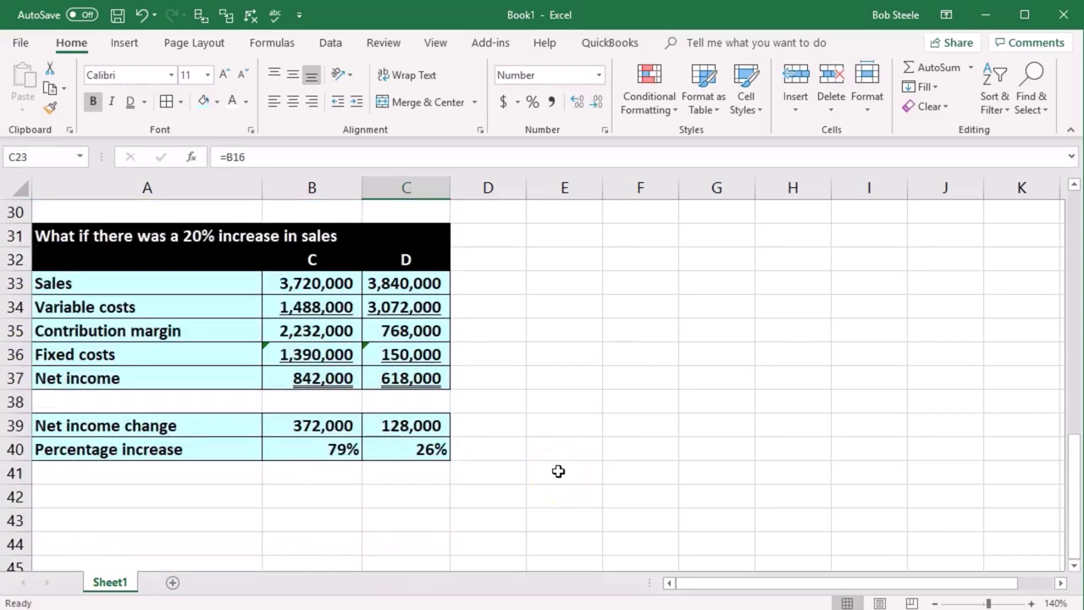
pyautogui.click(439, 428)
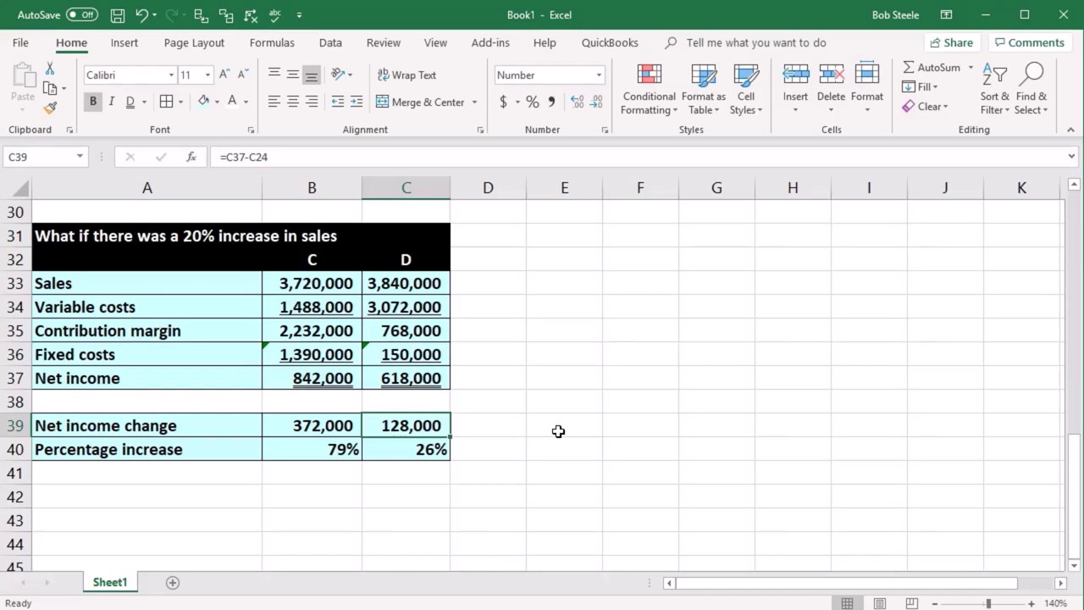
pyautogui.press('Down')
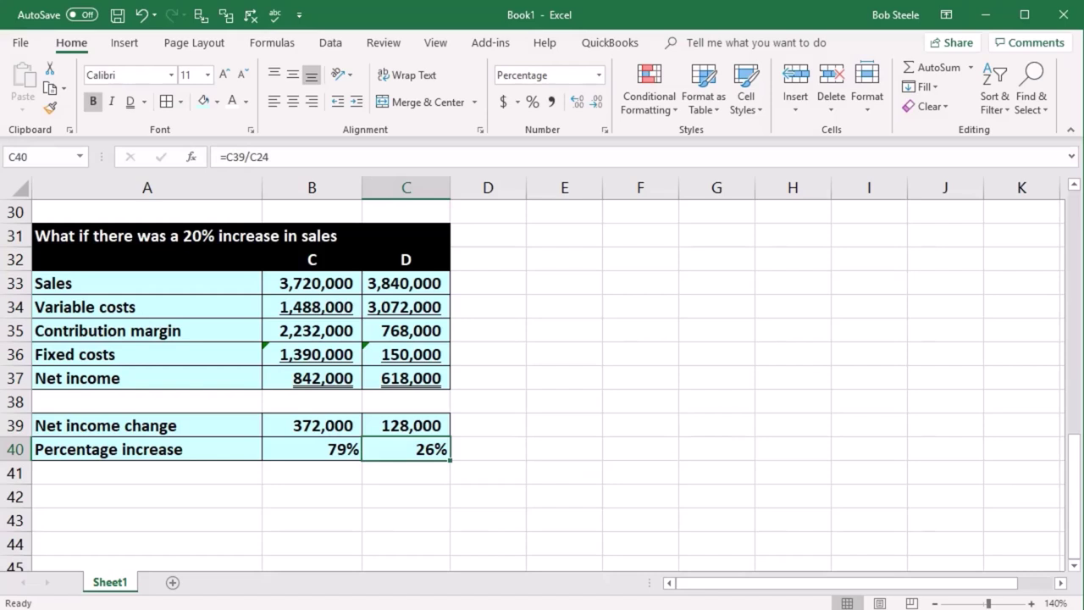
pyautogui.click(431, 526)
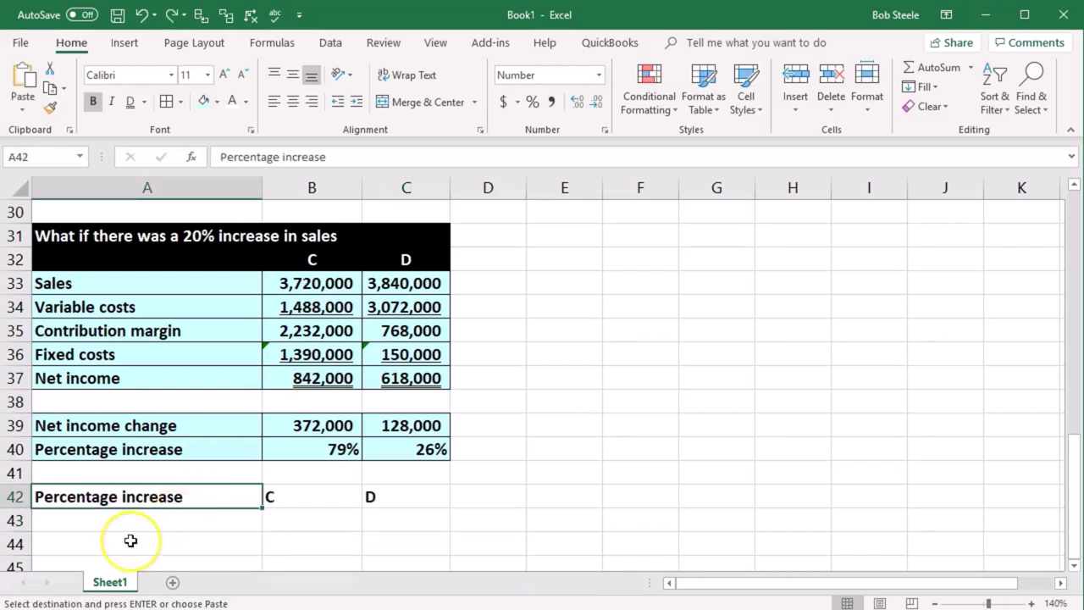
# Center the company labels C and D in B42:C42 of the Percentage increase heading row
pyautogui.scroll(-1, 131, 541)
pyautogui.moveTo(331, 423); pyautogui.dragTo(382, 421)
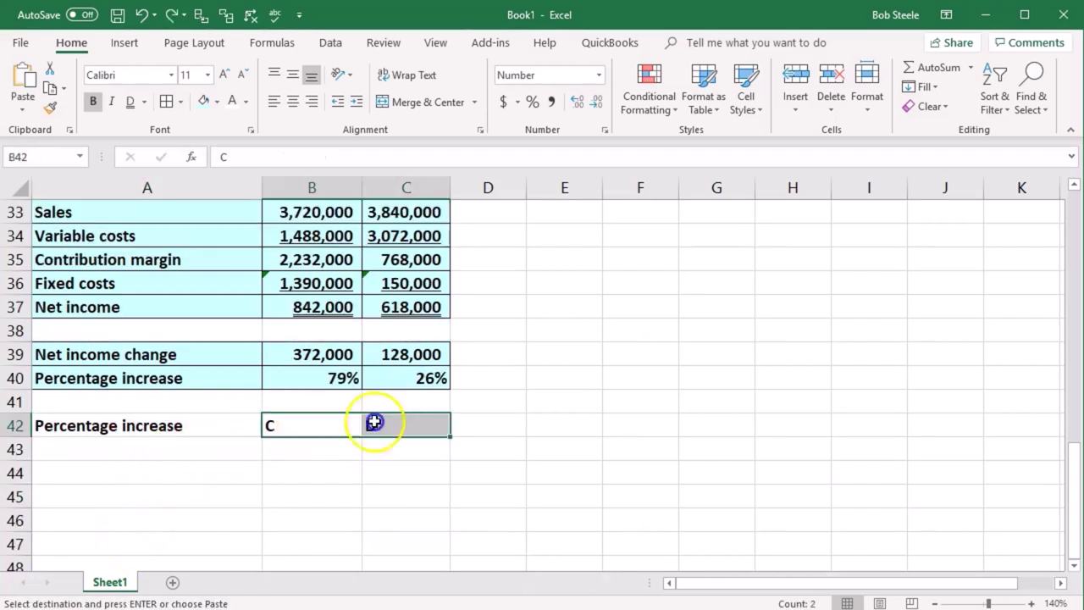
pyautogui.click(292, 100)
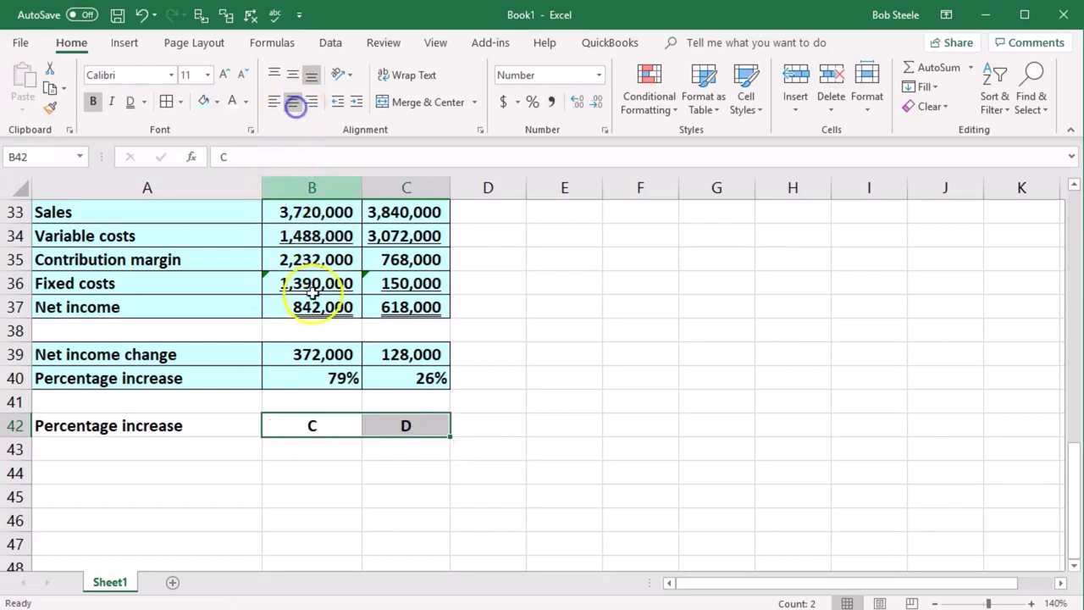
# Label A43 by linking it to the Degree of Operating Leverage label in A29
pyautogui.click(168, 454)
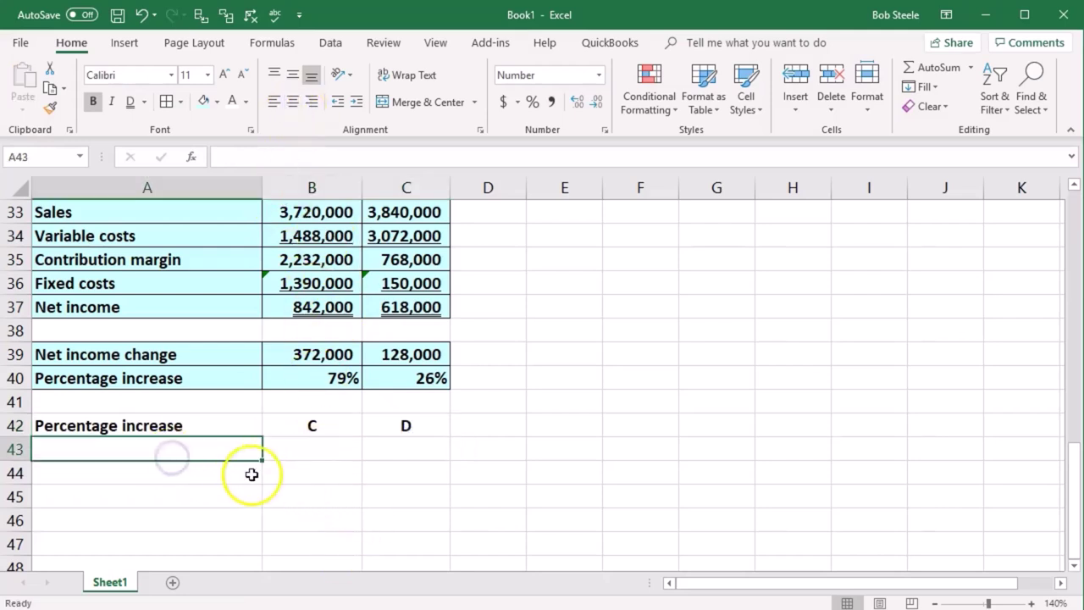
pyautogui.scroll(1, 255, 481)
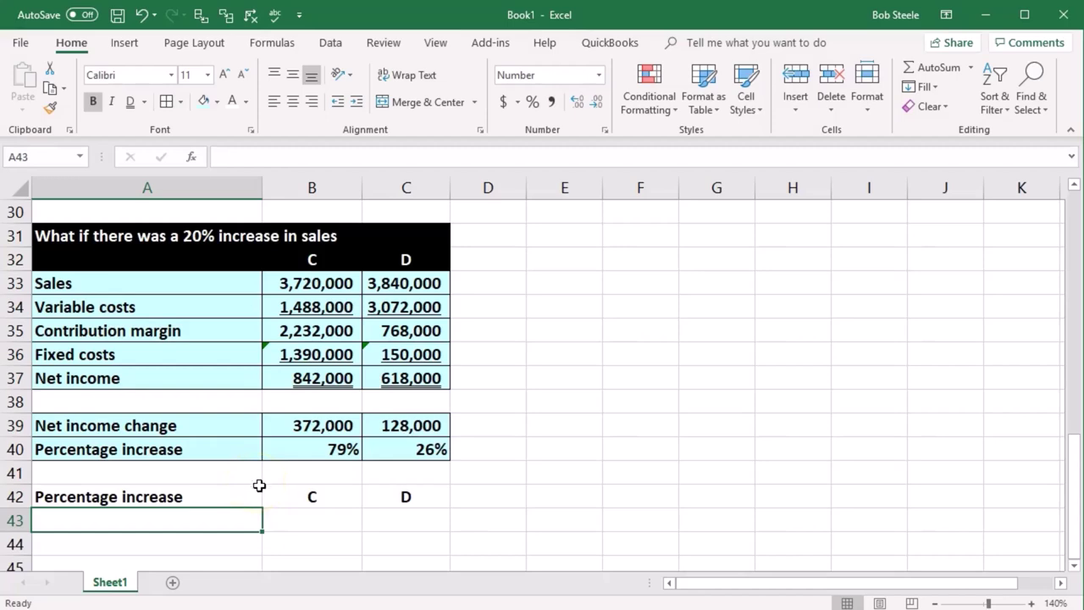
pyautogui.write('=')
pyautogui.scroll(2, 260, 485)
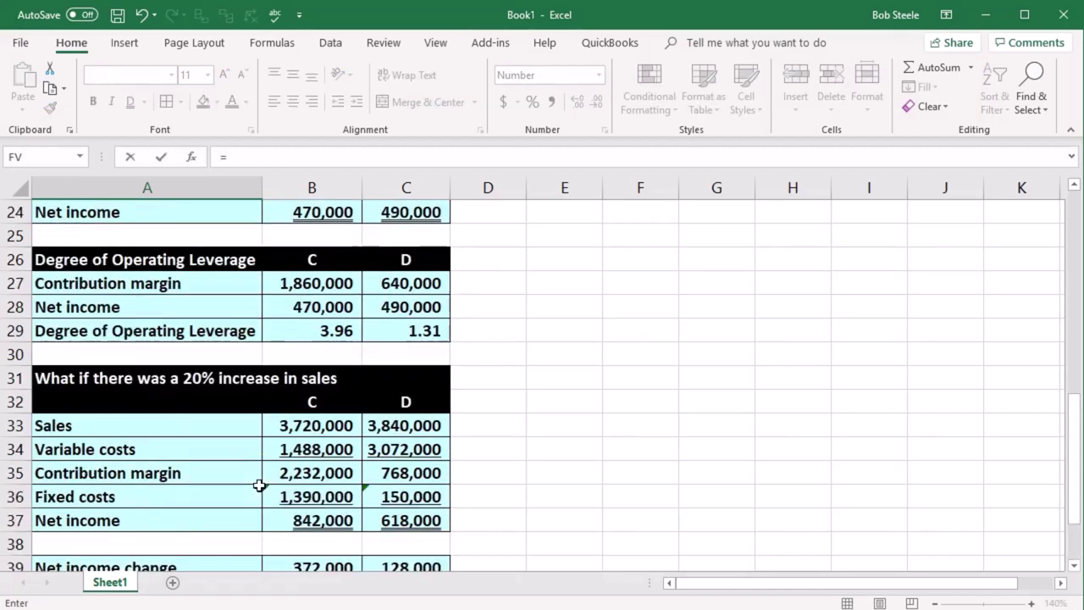
pyautogui.click(182, 332)
pyautogui.press('Return')
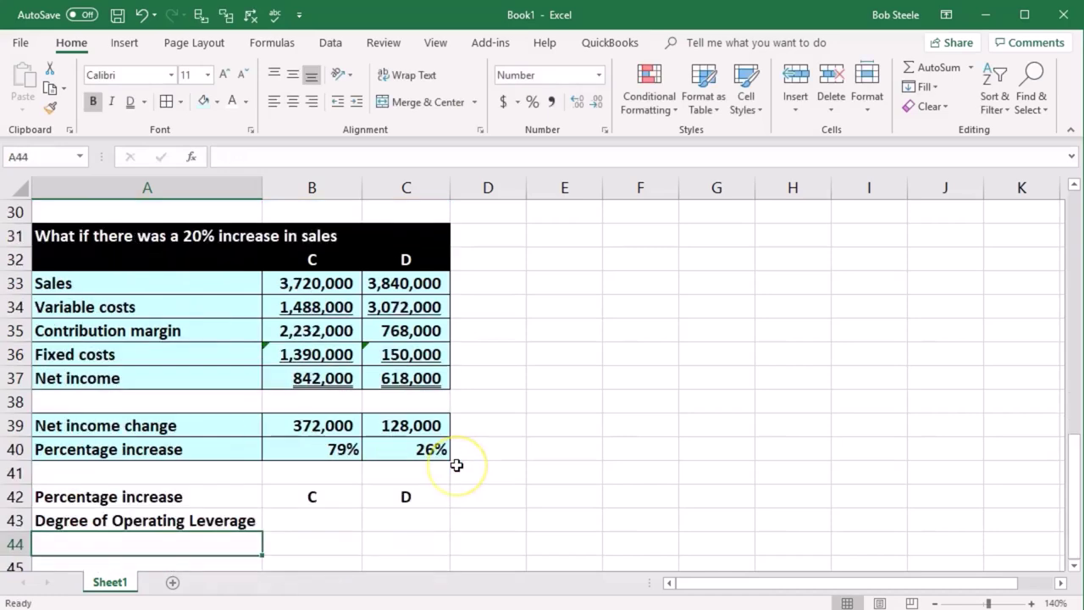
# Bring Company C's degree of operating leverage into B43 with the formula =B29
pyautogui.scroll(-1, 457, 465)
pyautogui.click(288, 454)
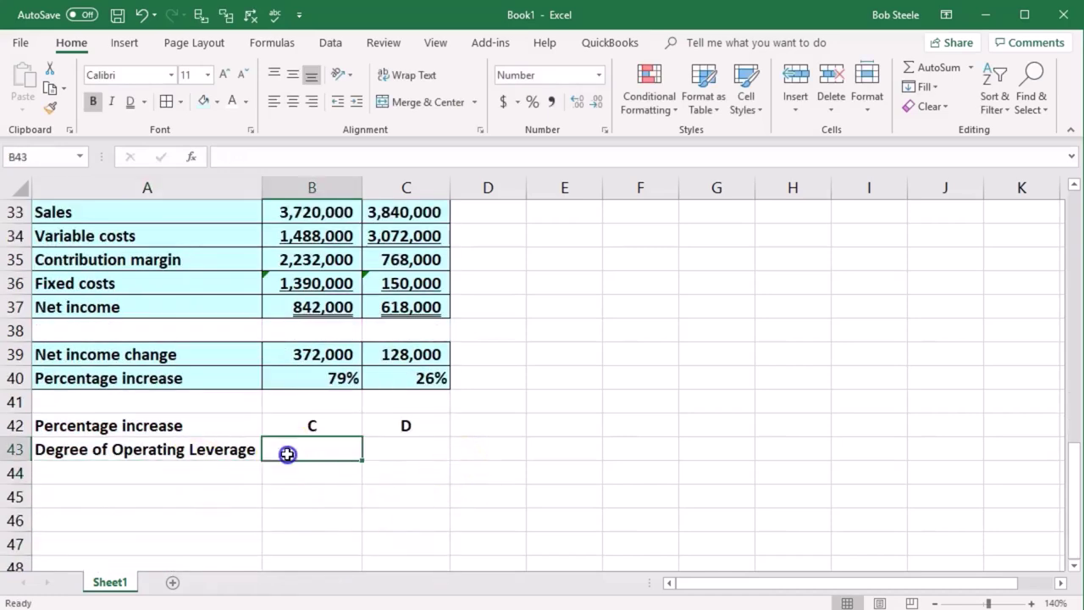
pyautogui.write('=')
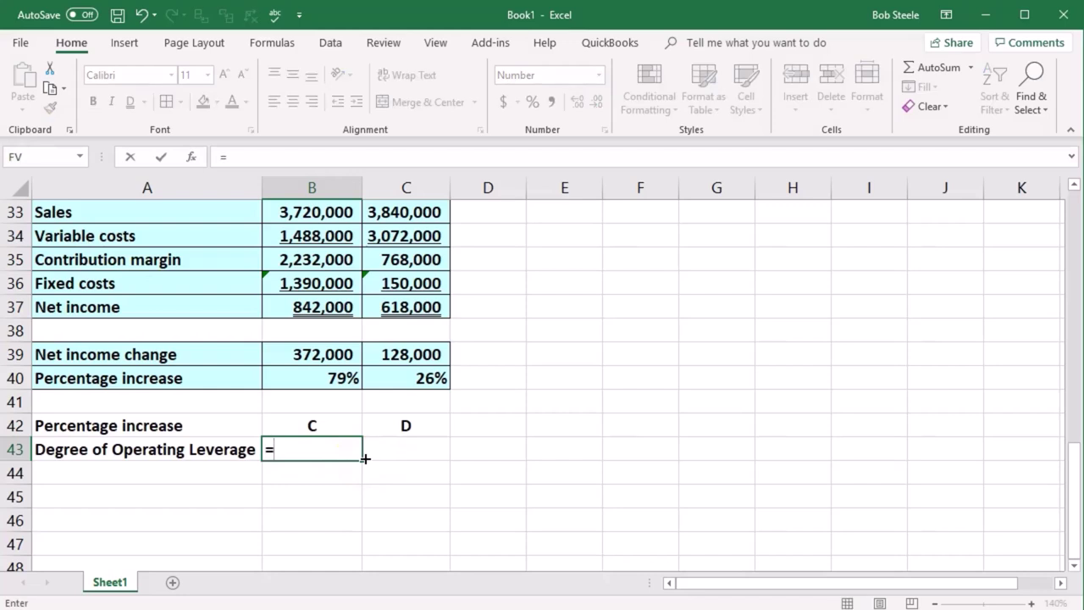
pyautogui.scroll(2, 364, 457)
pyautogui.click(335, 329)
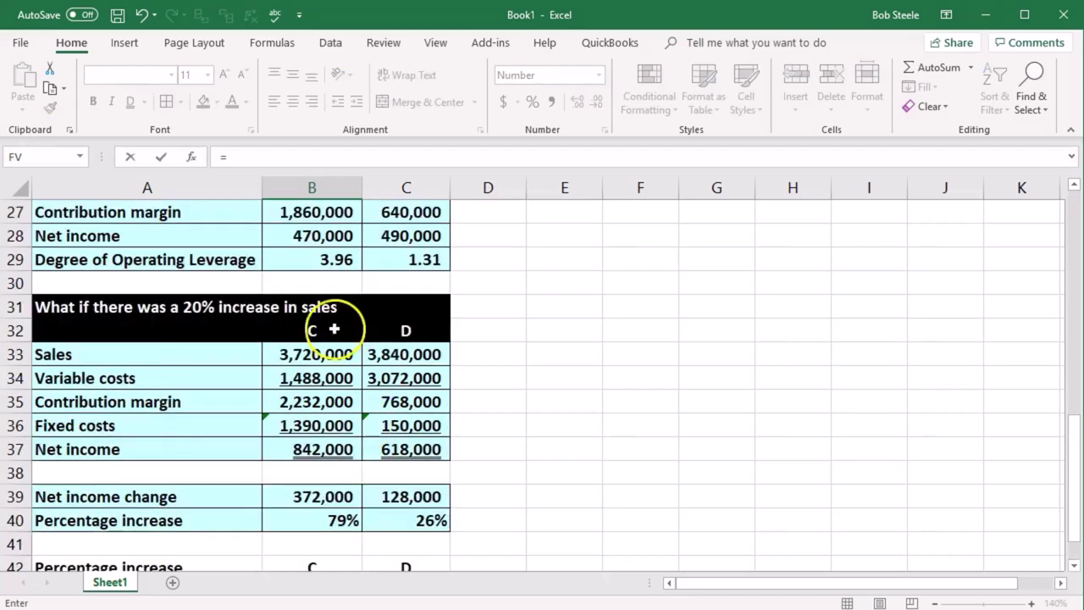
pyautogui.click(340, 260)
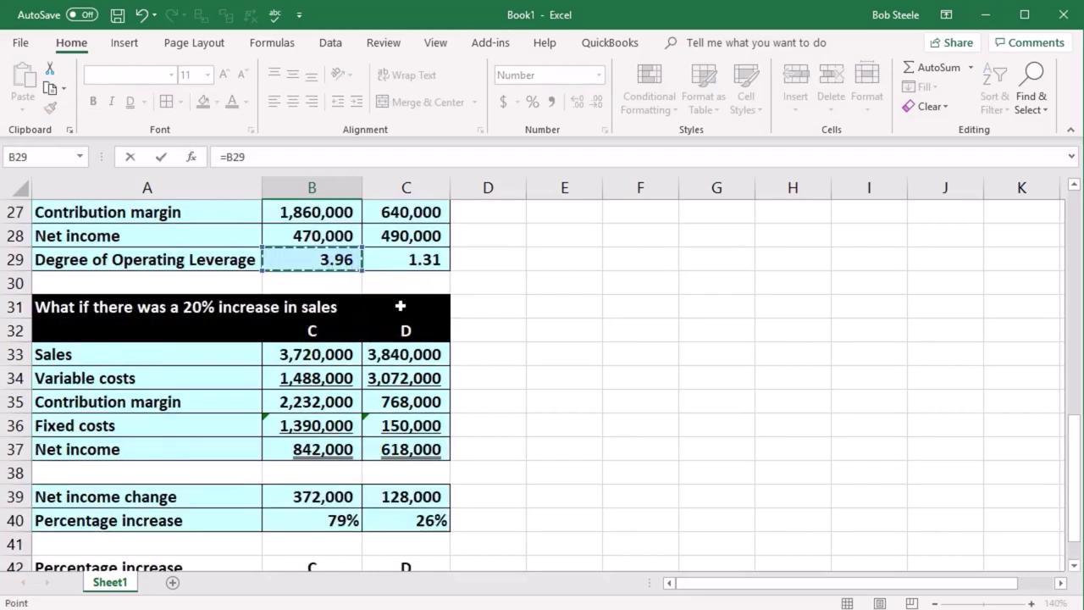
pyautogui.press('Return')
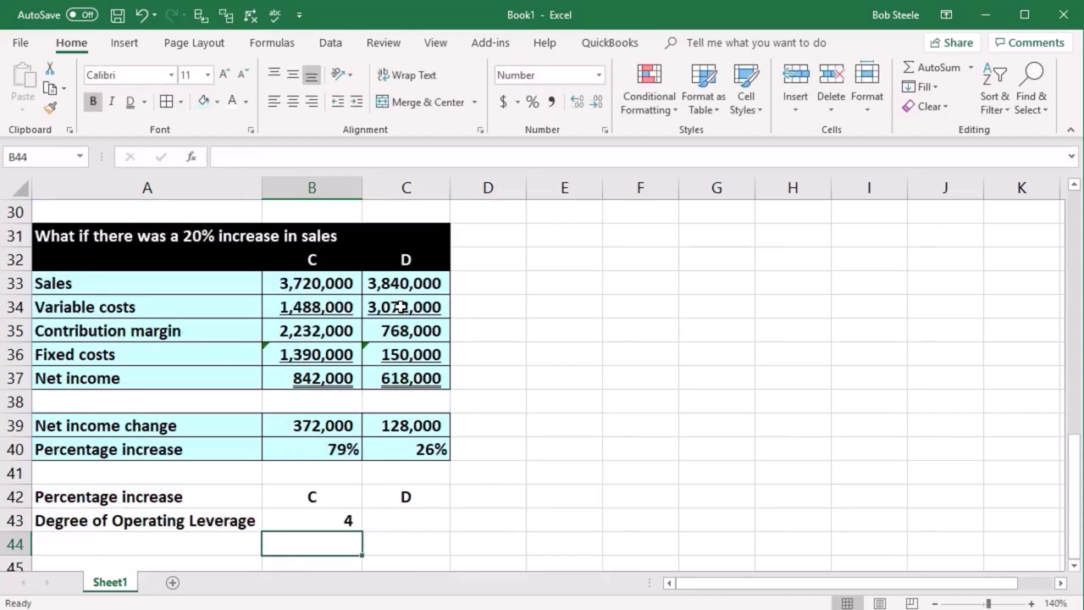
# Format Company C's degree of operating leverage in B43 to two decimal places
pyautogui.click(330, 521)
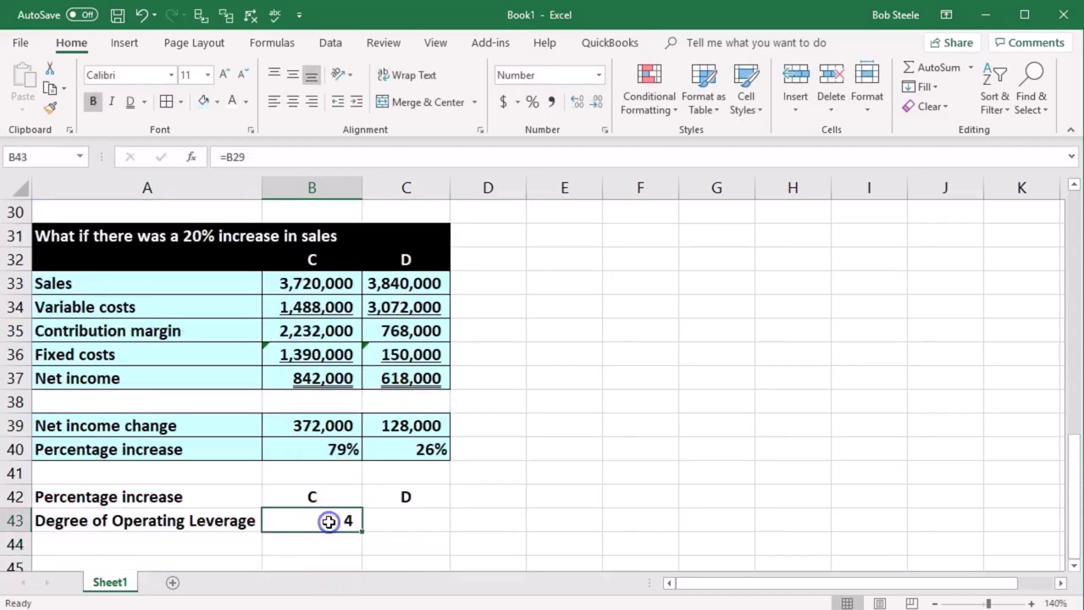
pyautogui.click(577, 102)
pyautogui.click(577, 101)
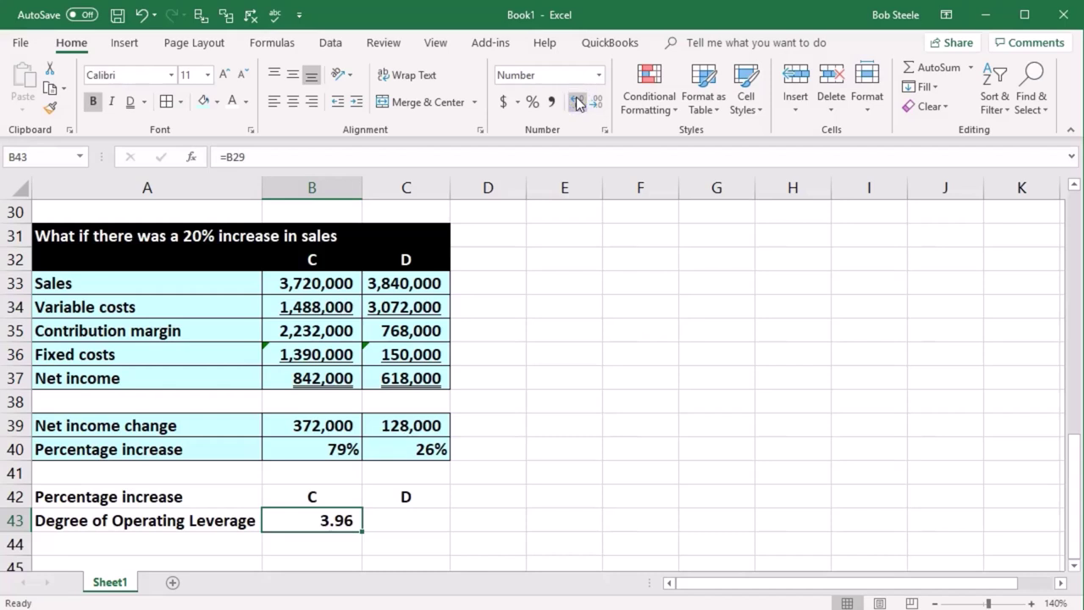
pyautogui.click(578, 102)
pyautogui.click(577, 102)
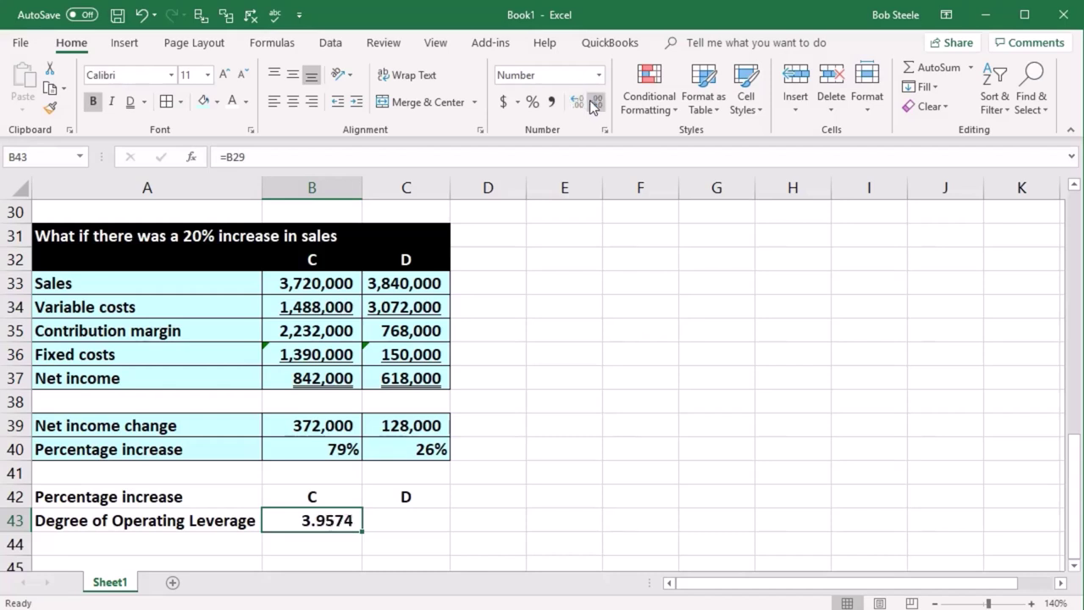
pyautogui.click(597, 101)
pyautogui.click(597, 101)
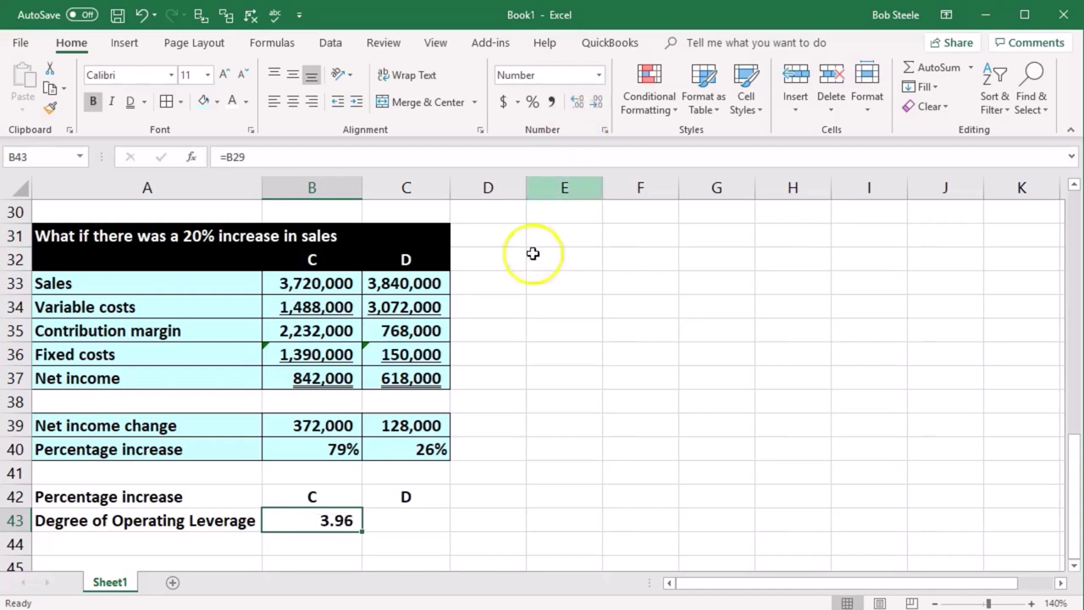
# Bring Company D's degree of operating leverage into C43 with the formula =C29
pyautogui.scroll(-1, 458, 478)
pyautogui.click(428, 449)
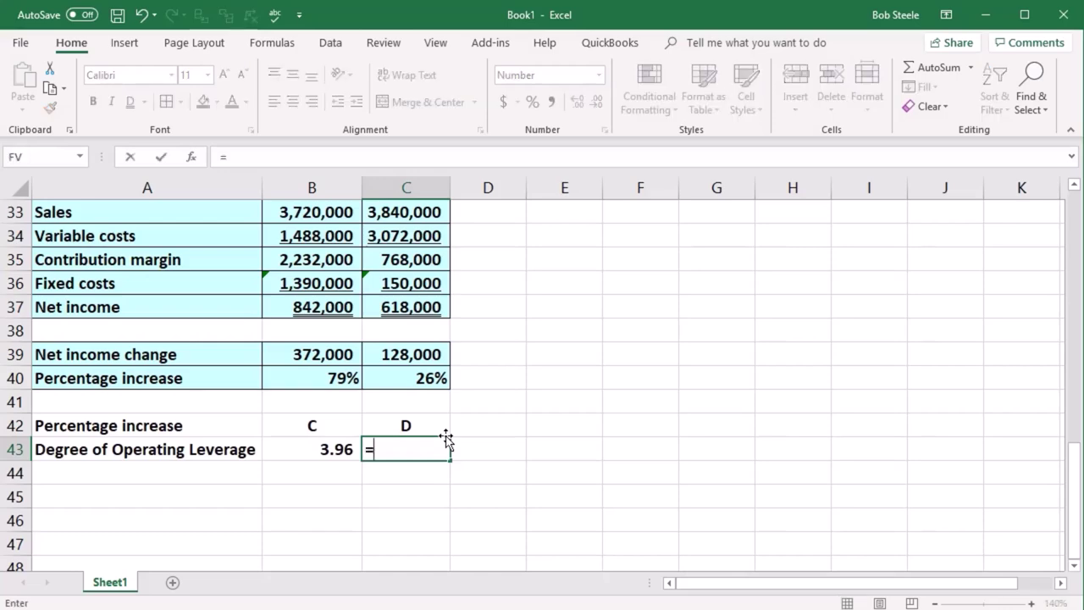
pyautogui.scroll(3, 447, 437)
pyautogui.click(436, 332)
pyautogui.press('Return')
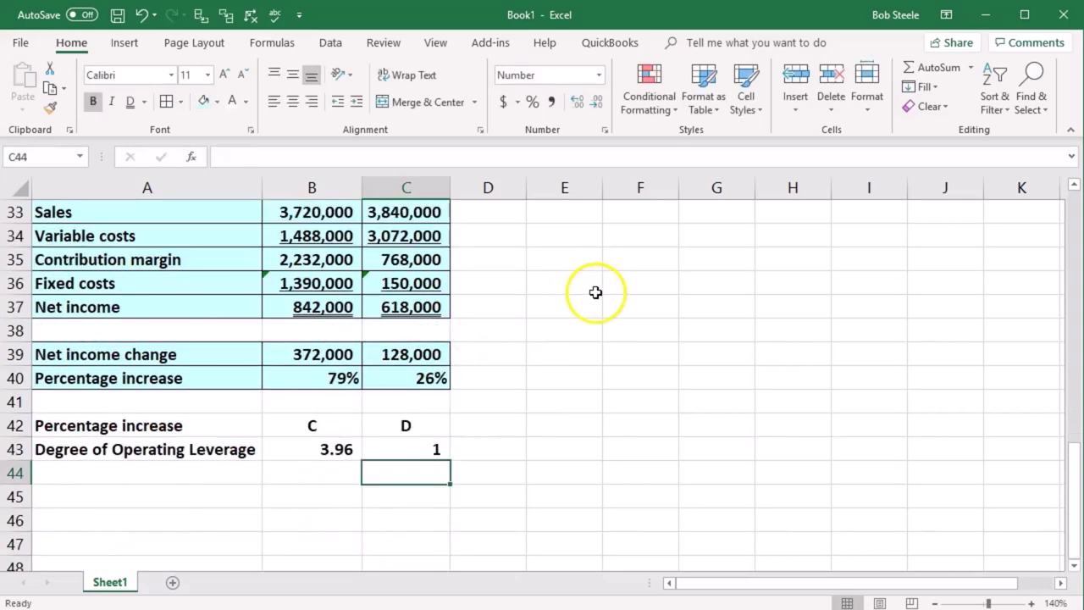
# Format Company D's degree of operating leverage in C43 to two decimal places
pyautogui.click(426, 448)
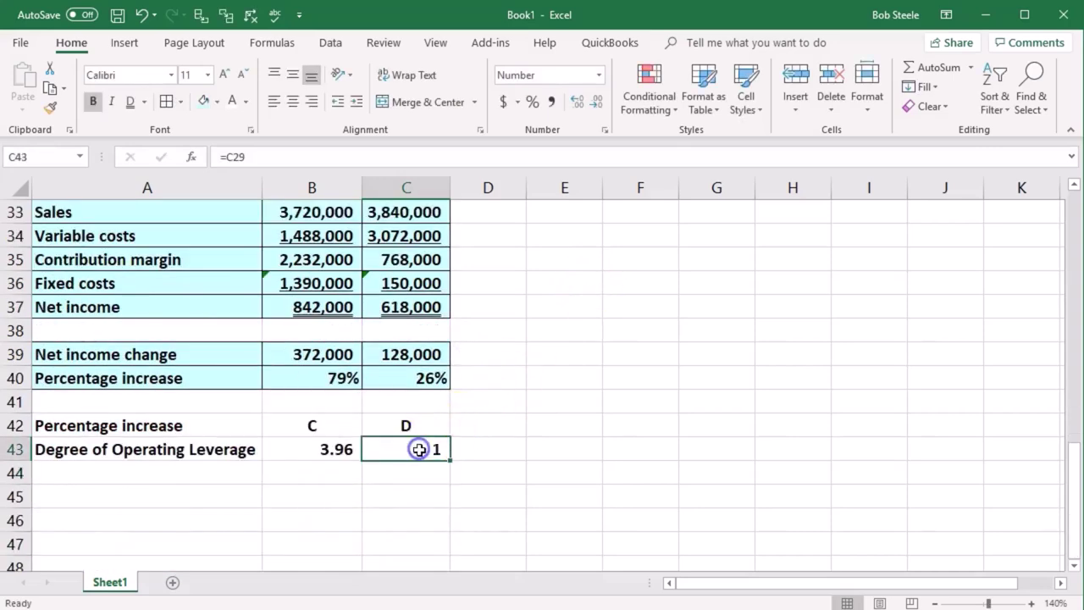
pyautogui.click(578, 101)
pyautogui.click(578, 102)
pyautogui.click(629, 449)
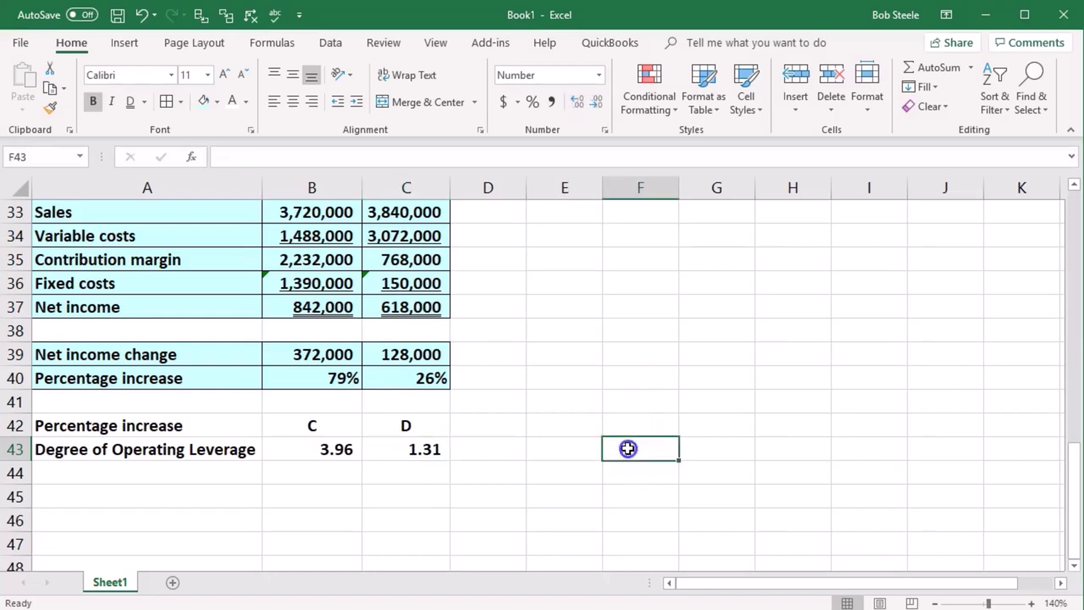
# Enter the label Percentage increase sales in A44, below the Degree of Operating Leverage row
pyautogui.click(174, 473)
pyautogui.write('Percentage increase sales')
pyautogui.press('Tab')
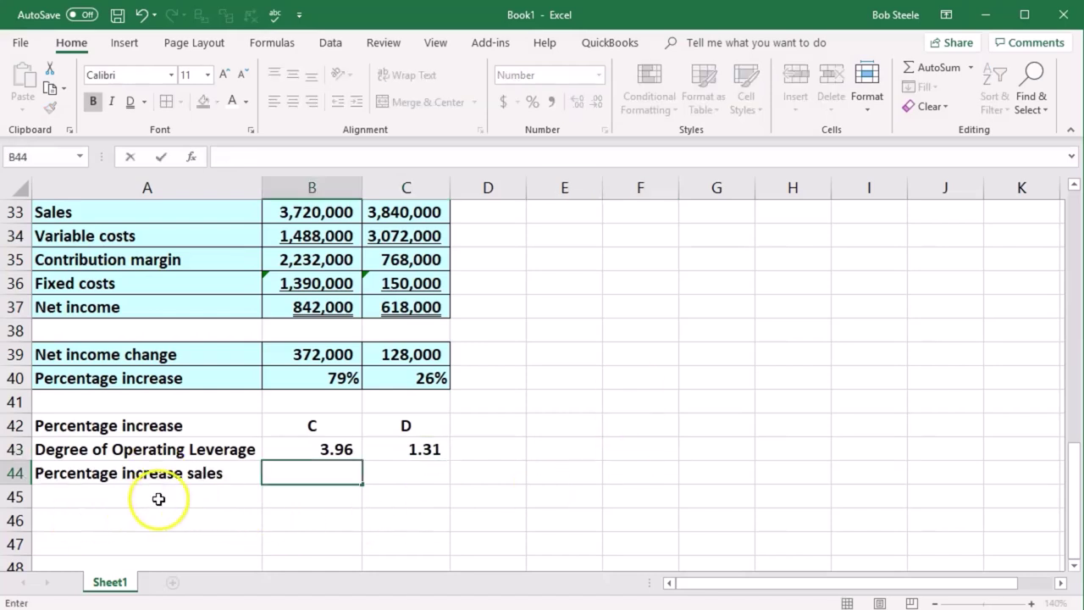
# Enter .2 as the percentage increase in sales for both companies in B44 and C44
pyautogui.click(222, 518)
pyautogui.scroll(-1, 296, 414)
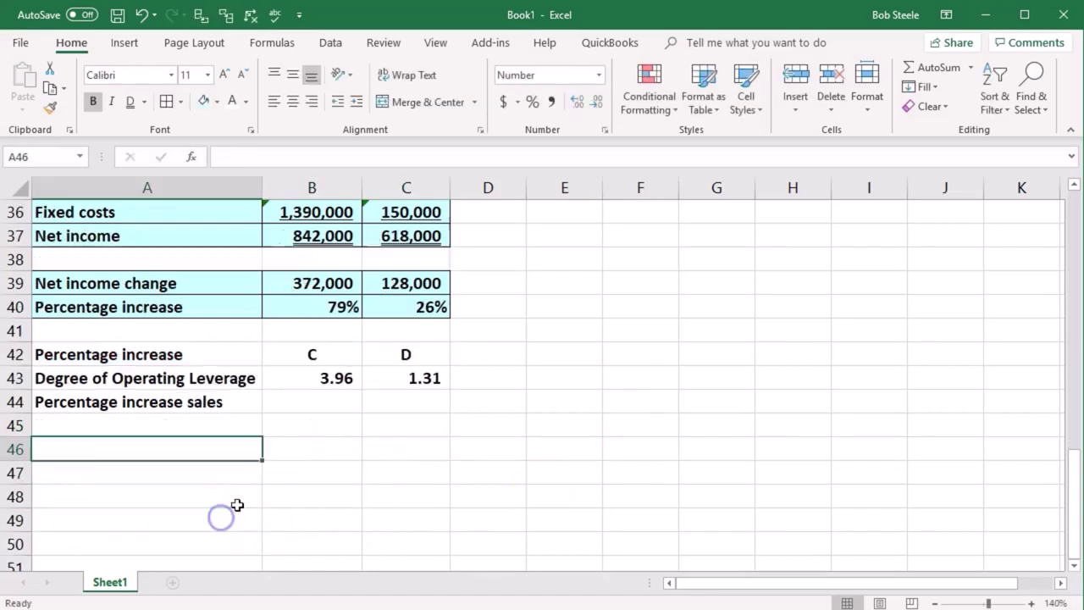
pyautogui.click(295, 402)
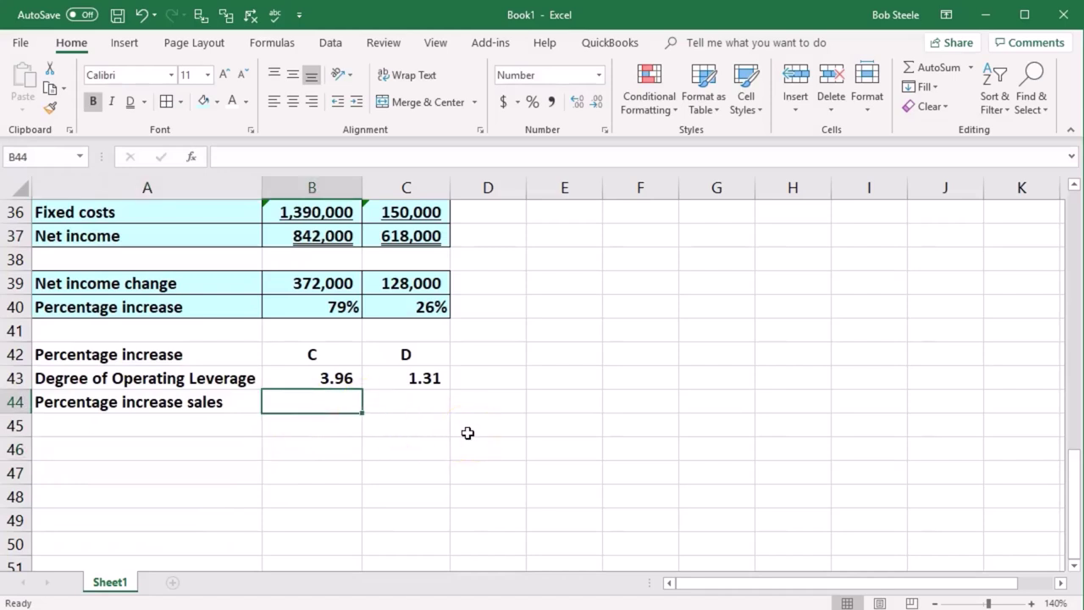
pyautogui.write('.2')
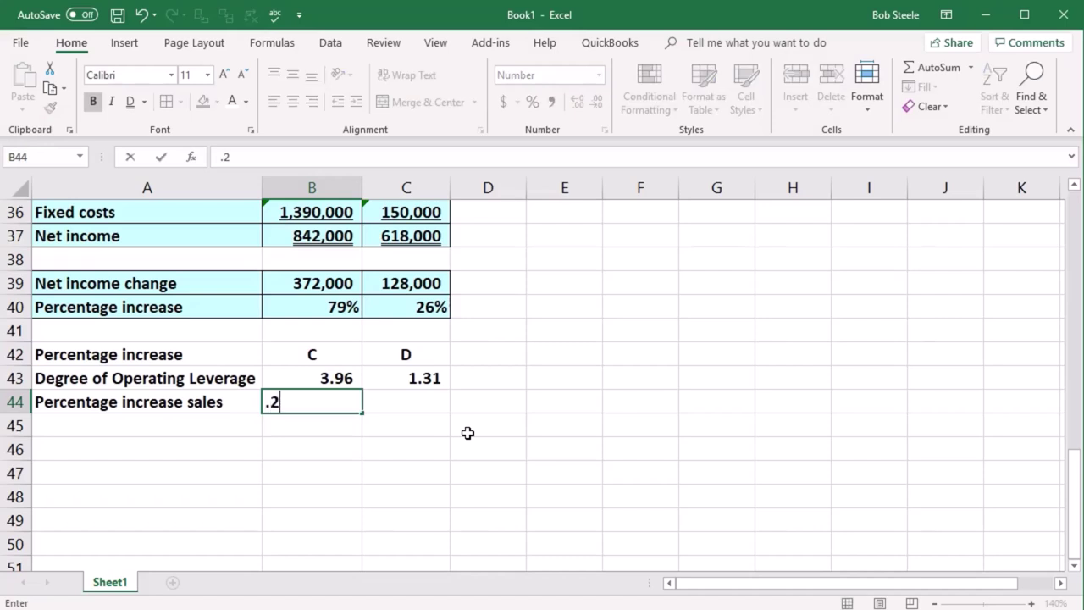
pyautogui.press('Return')
pyautogui.press('Right')
pyautogui.press('Up')
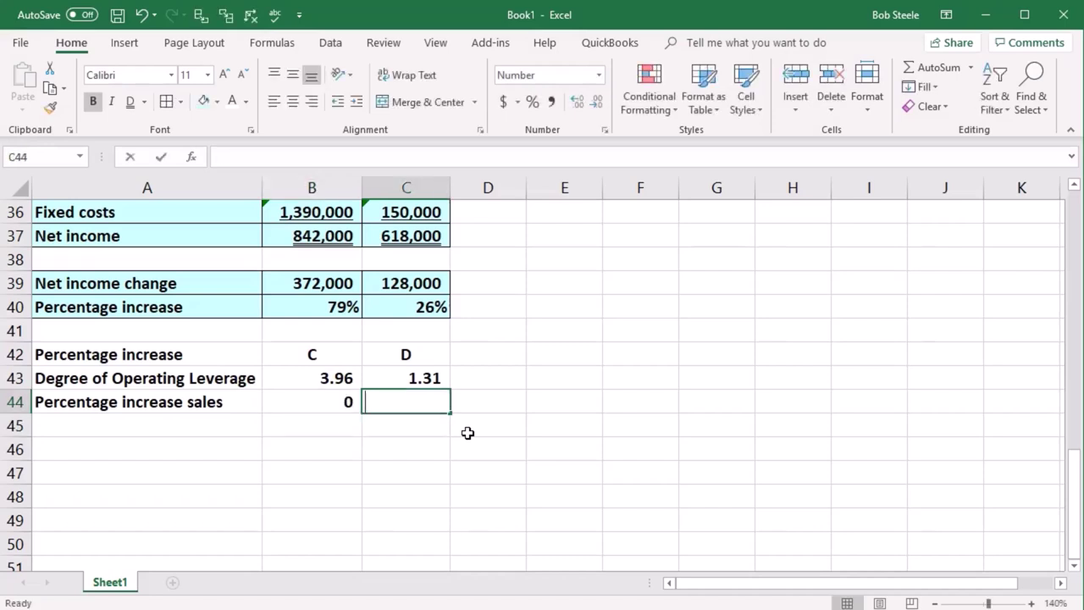
pyautogui.write('.2')
pyautogui.press('Return')
# Format the sales increases in B44:C44 as percentages and give them a single underline
pyautogui.moveTo(332, 406); pyautogui.dragTo(375, 405)
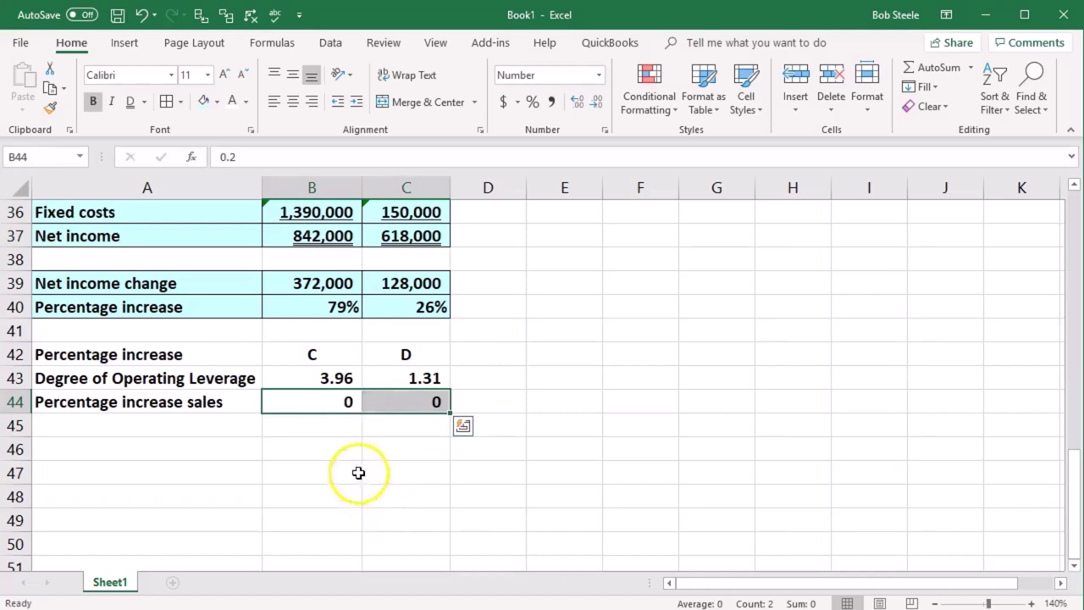
pyautogui.click(579, 103)
pyautogui.click(578, 102)
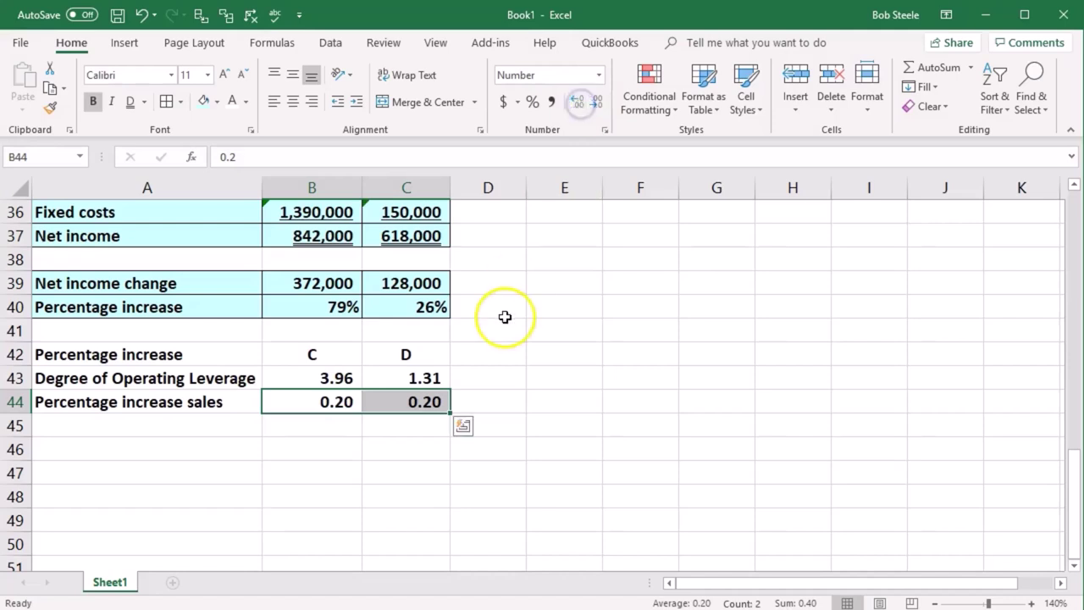
pyautogui.click(530, 106)
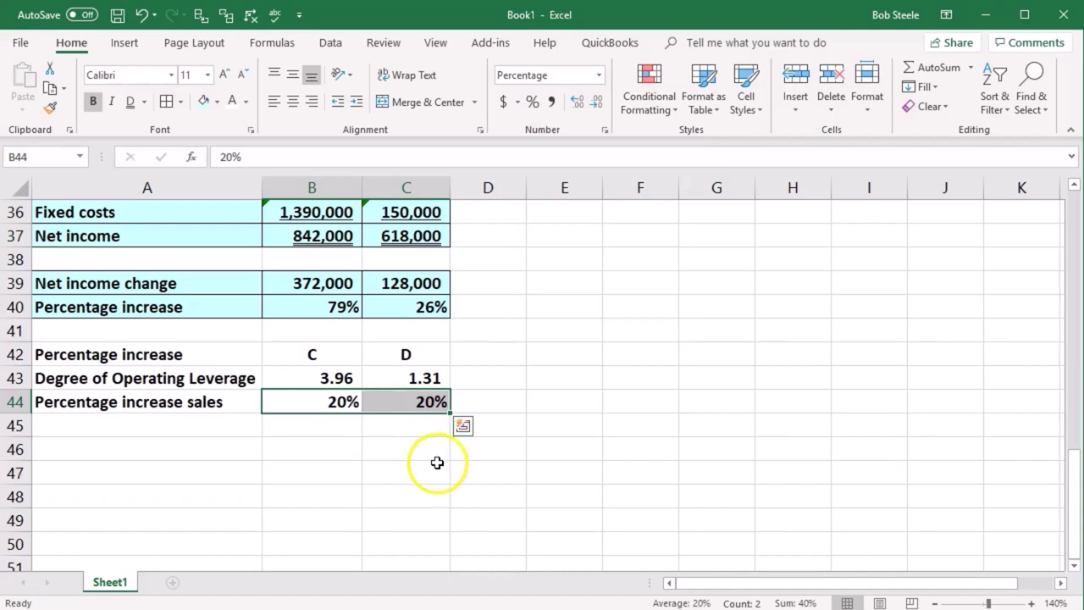
pyautogui.click(144, 101)
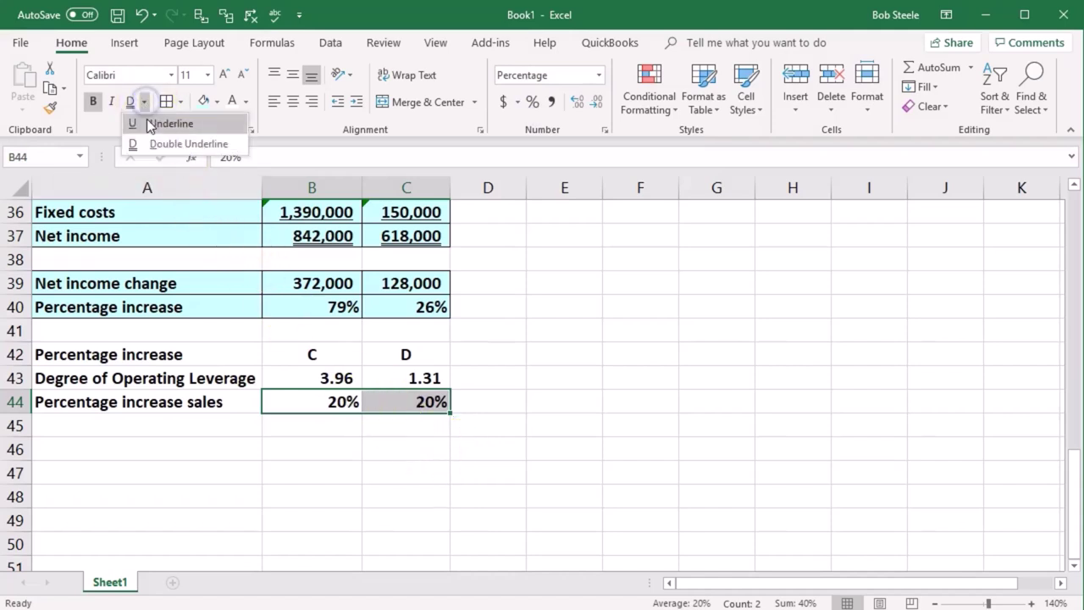
pyautogui.click(149, 125)
pyautogui.click(208, 452)
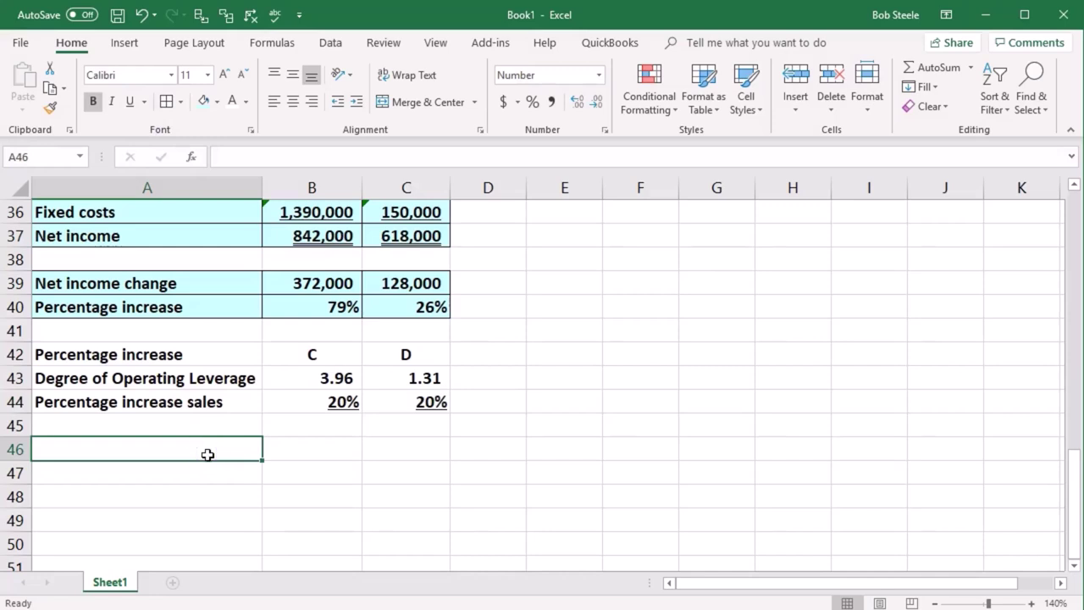
# Copy the Percentage increase label from A42 into A45, below Percentage increase sales
pyautogui.click(141, 354)
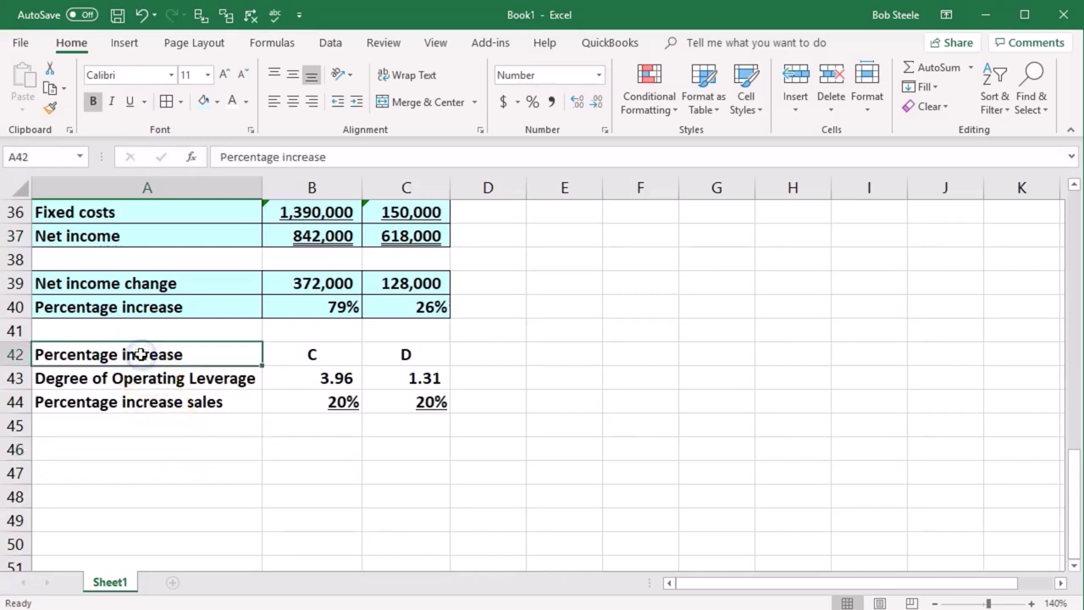
pyautogui.hotkey('ctrl', 'c')
pyautogui.rightClick(139, 421)
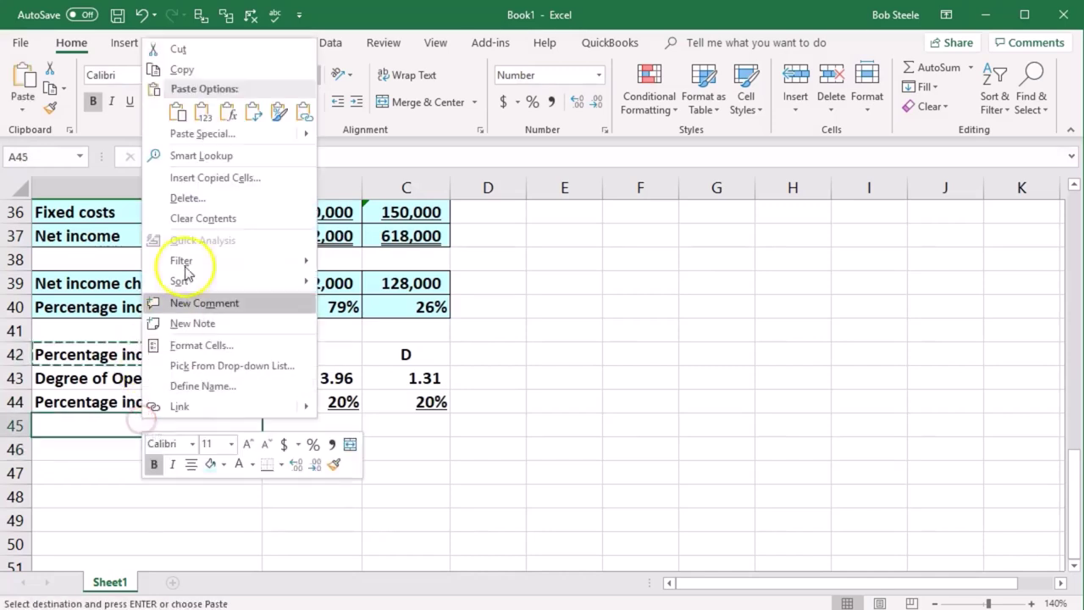
pyautogui.click(177, 111)
pyautogui.click(215, 455)
# Calculate Company C's percentage increase in B45 with the formula =B43*B44
pyautogui.click(290, 423)
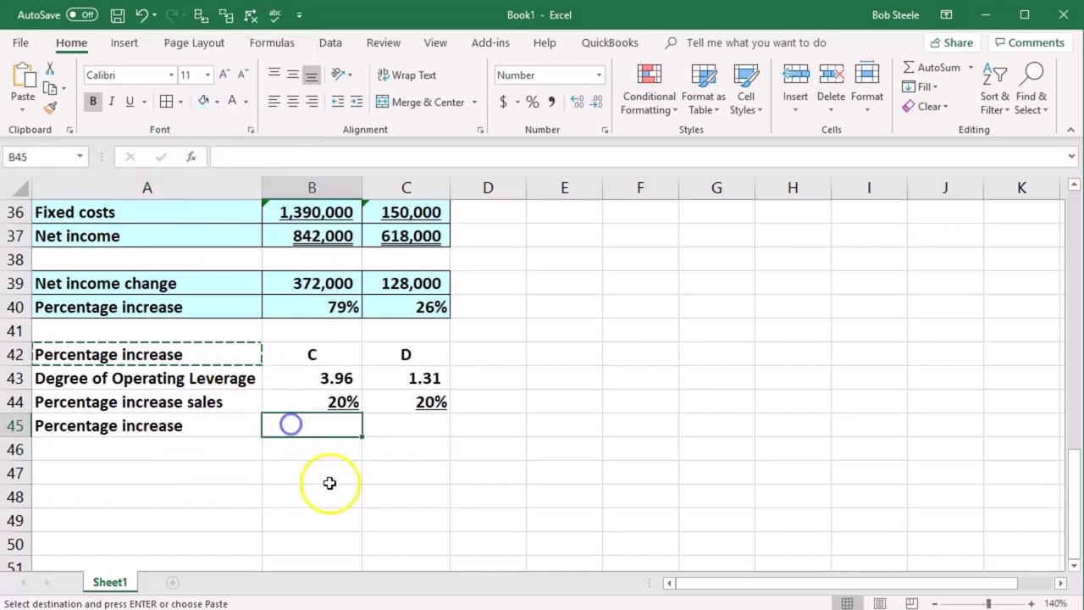
pyautogui.write('=')
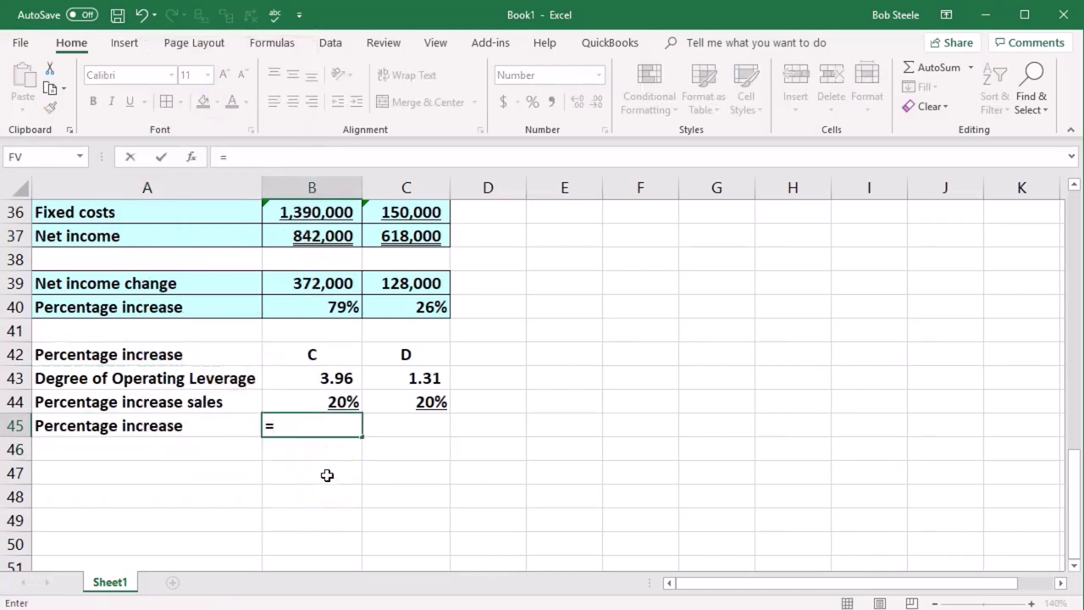
pyautogui.click(337, 378)
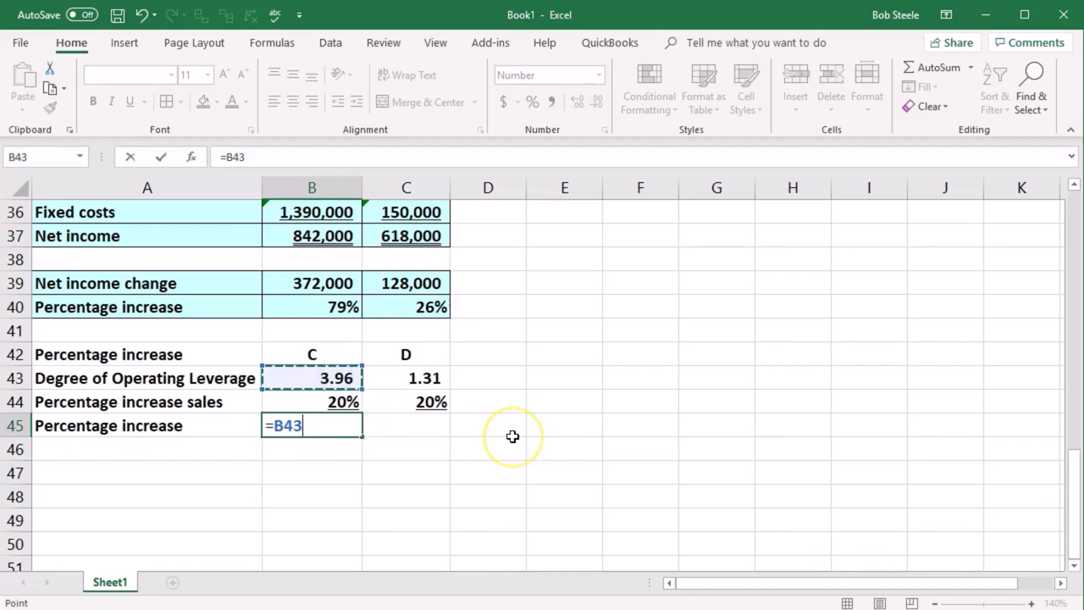
pyautogui.write('*')
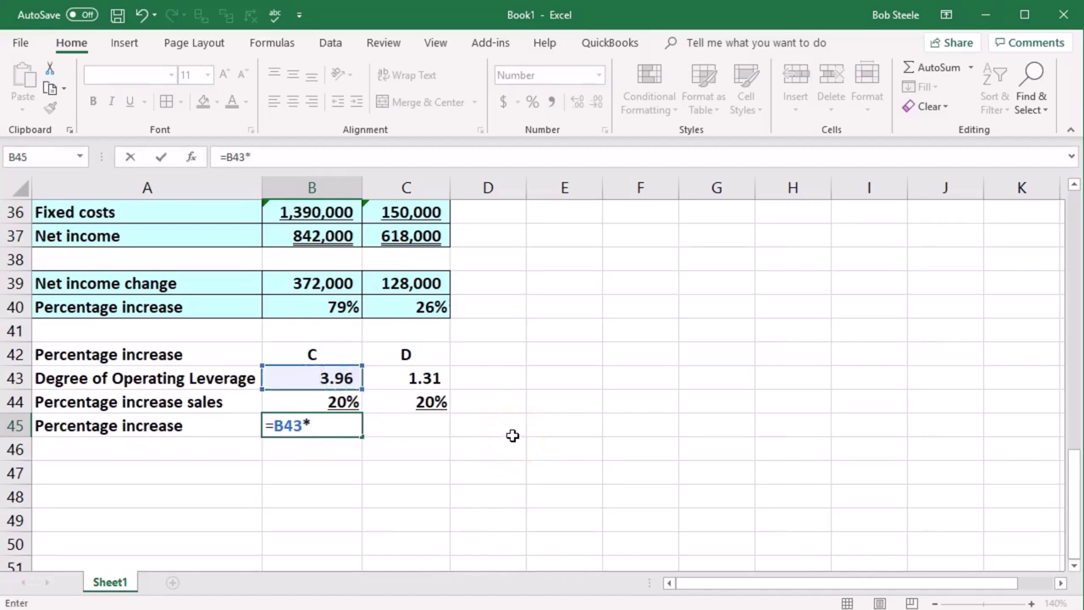
pyautogui.click(332, 395)
pyautogui.press('Return')
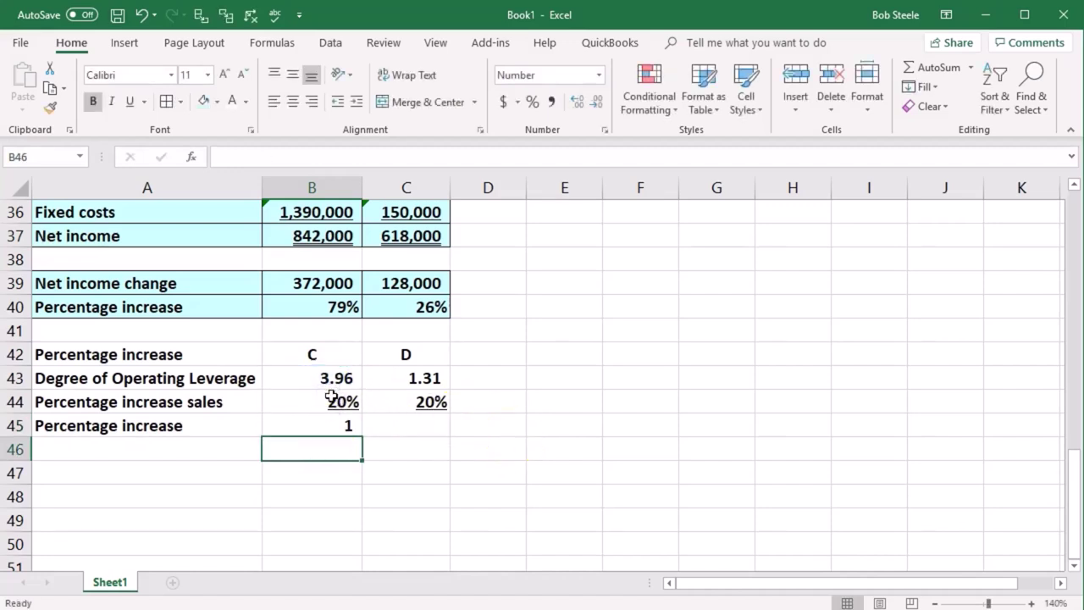
# Format Company C's percentage increase in B45 as a percentage without decimals
pyautogui.click(327, 416)
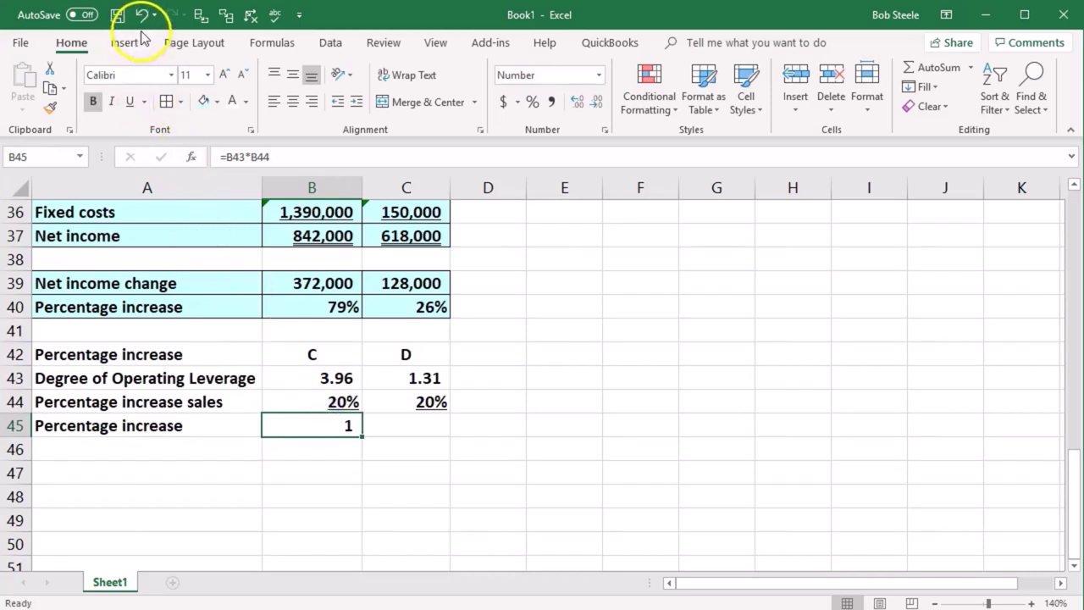
pyautogui.click(576, 103)
pyautogui.click(576, 105)
pyautogui.click(532, 103)
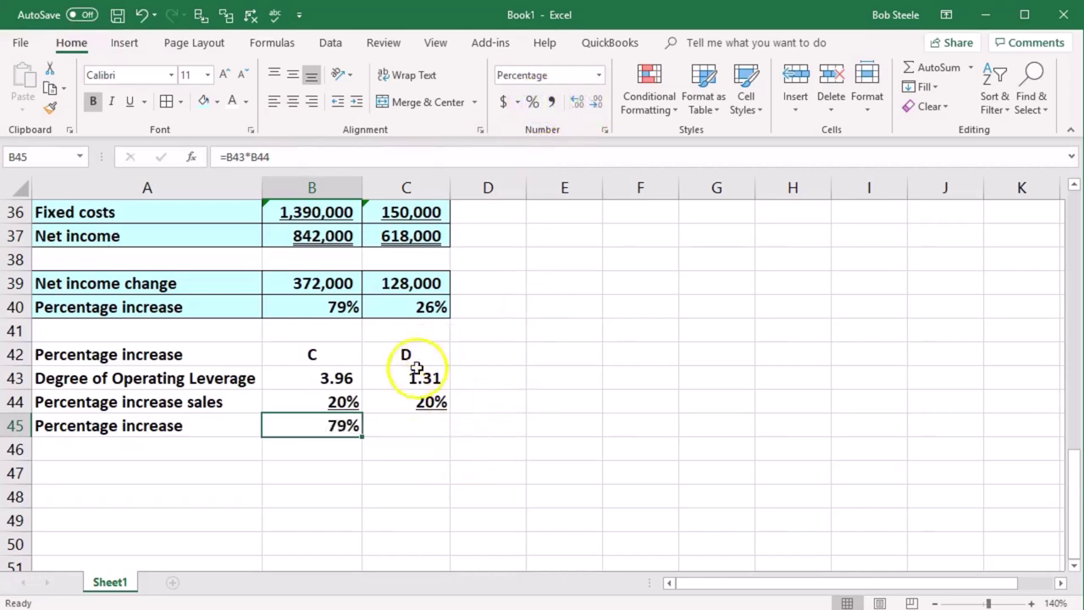
pyautogui.click(577, 101)
pyautogui.click(578, 103)
pyautogui.click(592, 102)
pyautogui.click(591, 102)
pyautogui.click(435, 515)
# Calculate Company D's percentage increase in C45 with the formula =C43*C44
pyautogui.click(422, 425)
pyautogui.write('=')
pyautogui.press('Up')
pyautogui.press('Up')
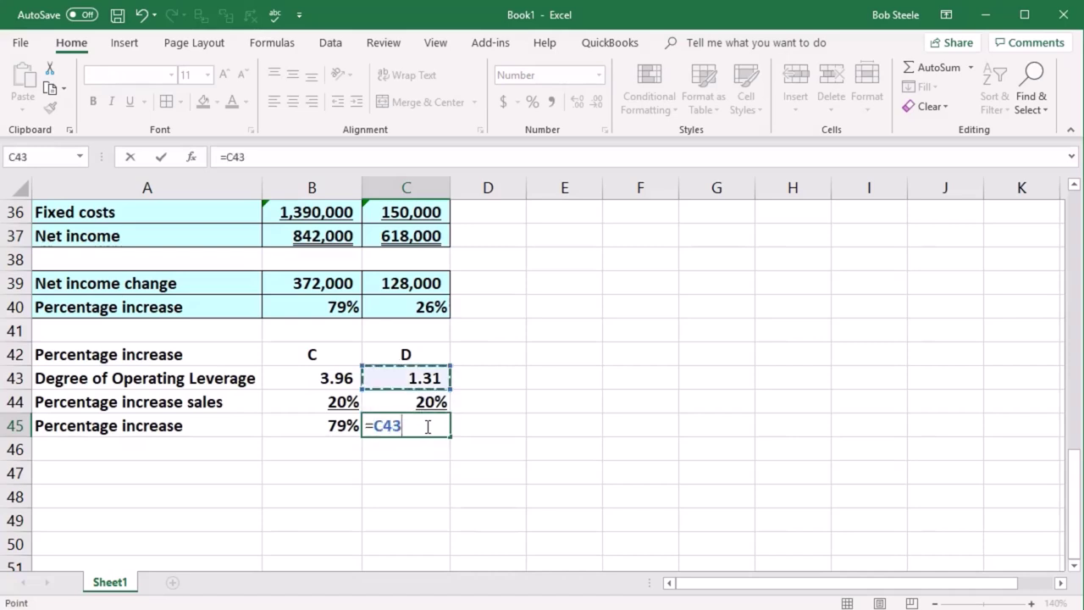
pyautogui.write('*')
pyautogui.click(421, 401)
pyautogui.press('Return')
# Format Company D's percentage increase in C45 as a percentage without decimals
pyautogui.press('Up')
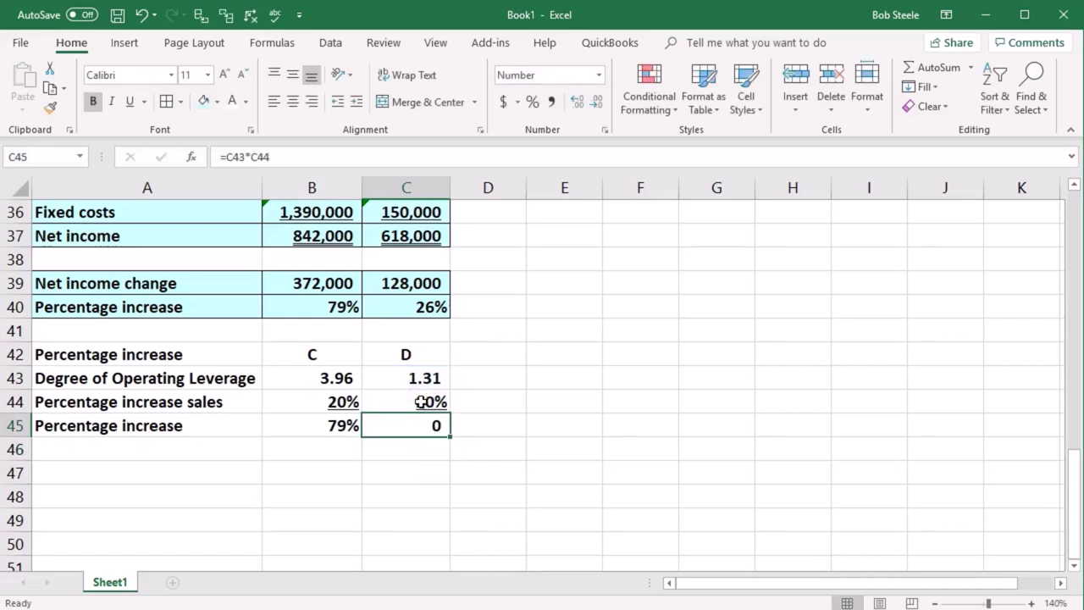
pyautogui.click(576, 101)
pyautogui.click(576, 101)
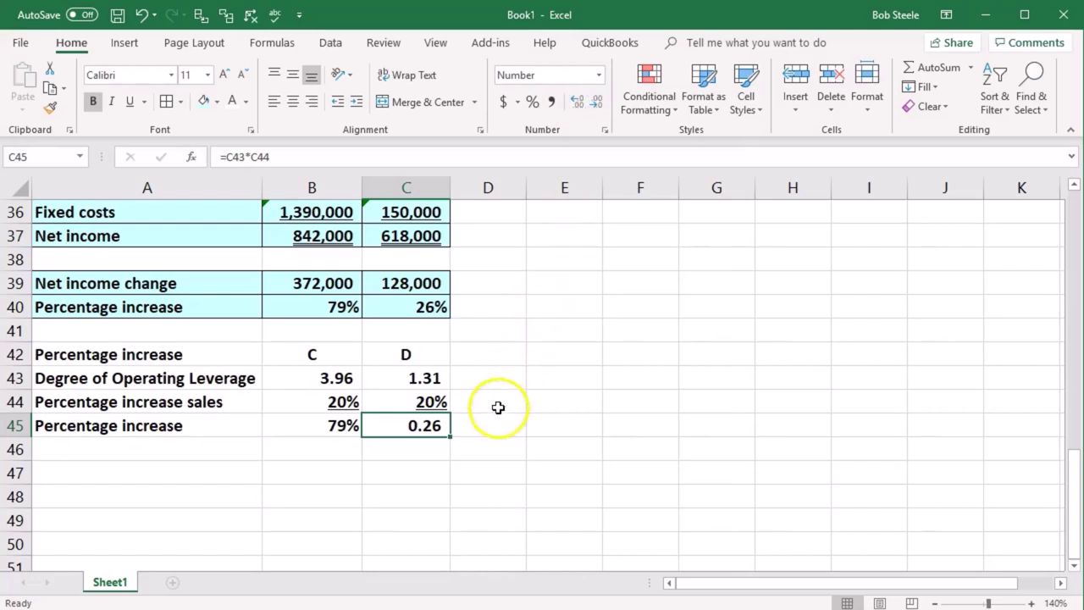
pyautogui.click(532, 102)
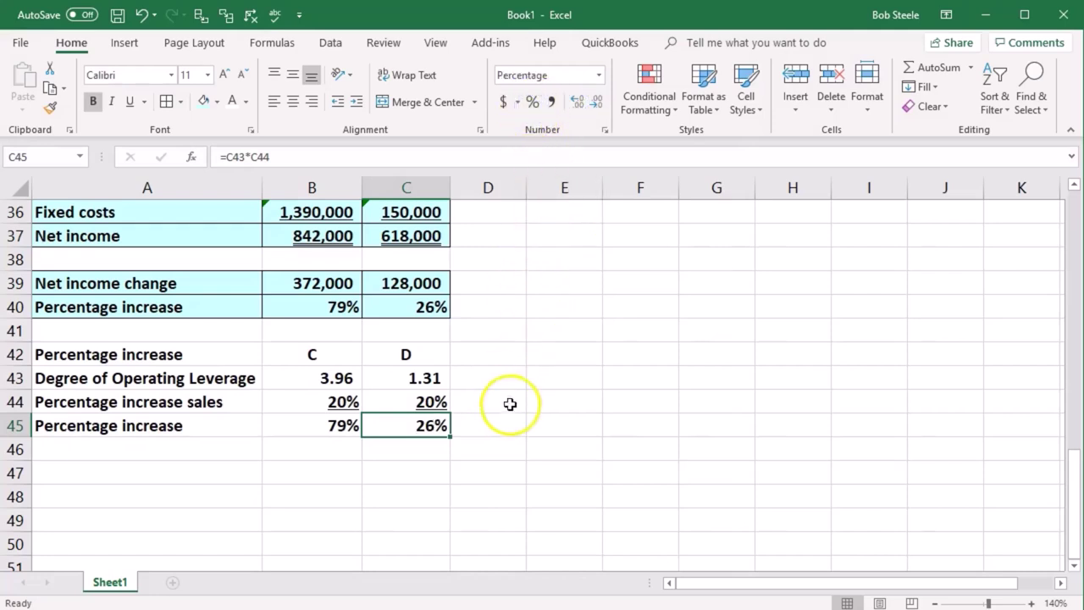
# Compare the percentage increases in row 45 with those in row 40 and review Company C's sales increase and formula
pyautogui.moveTo(333, 318); pyautogui.dragTo(415, 325)
pyautogui.moveTo(331, 429); pyautogui.dragTo(406, 424)
pyautogui.click(412, 478)
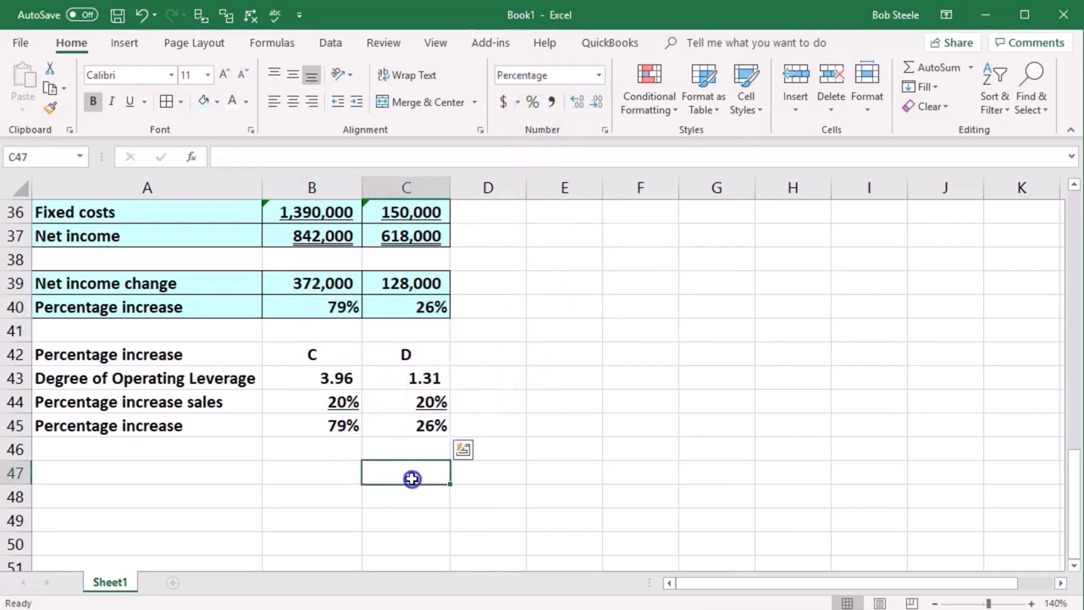
pyautogui.click(508, 406)
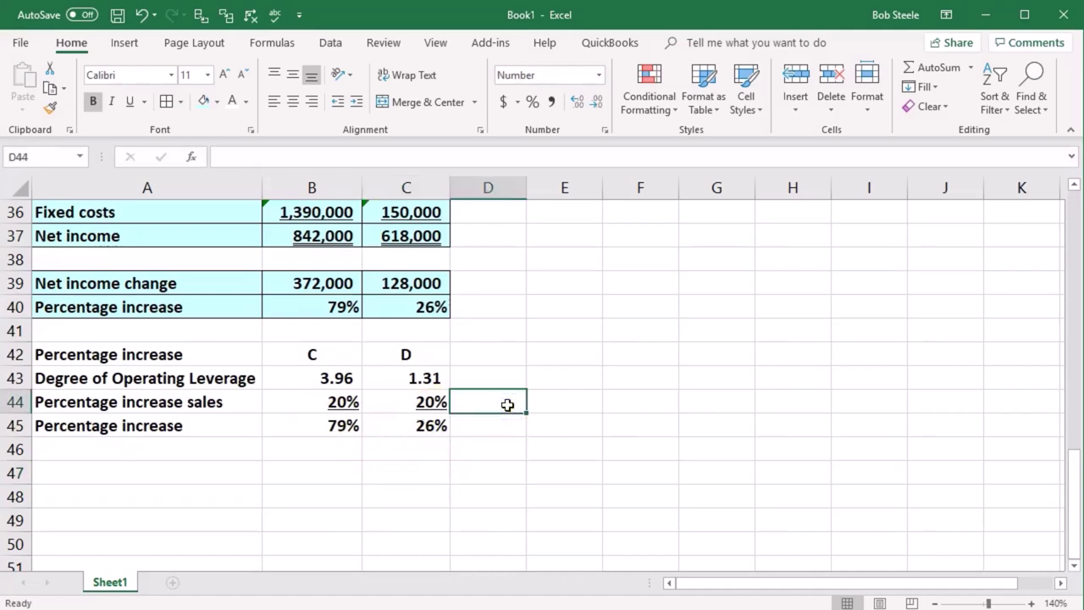
pyautogui.press('Left')
pyautogui.press('Left')
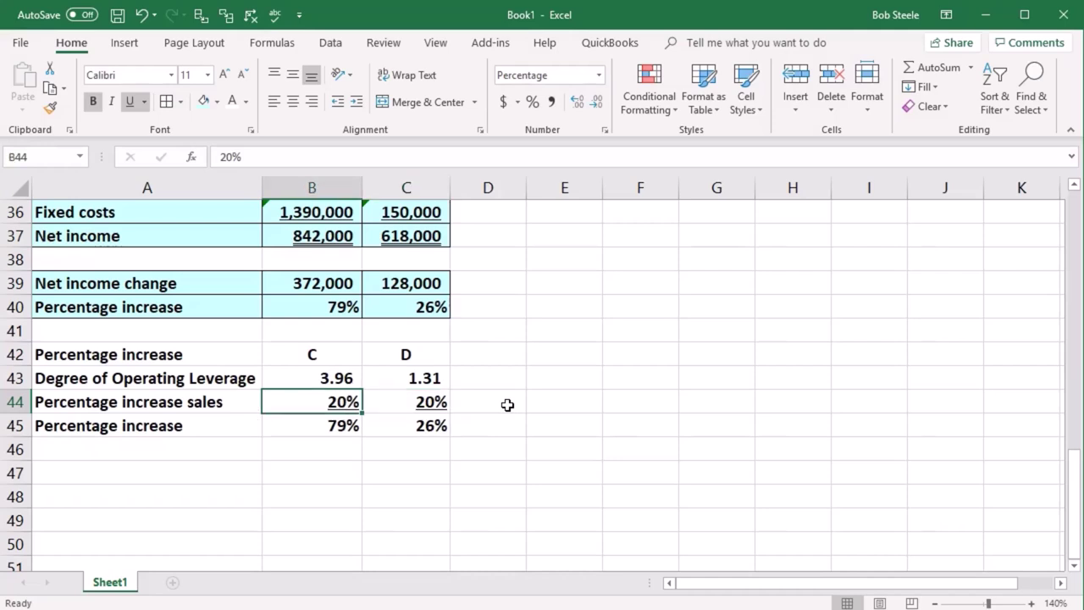
pyautogui.press('Down')
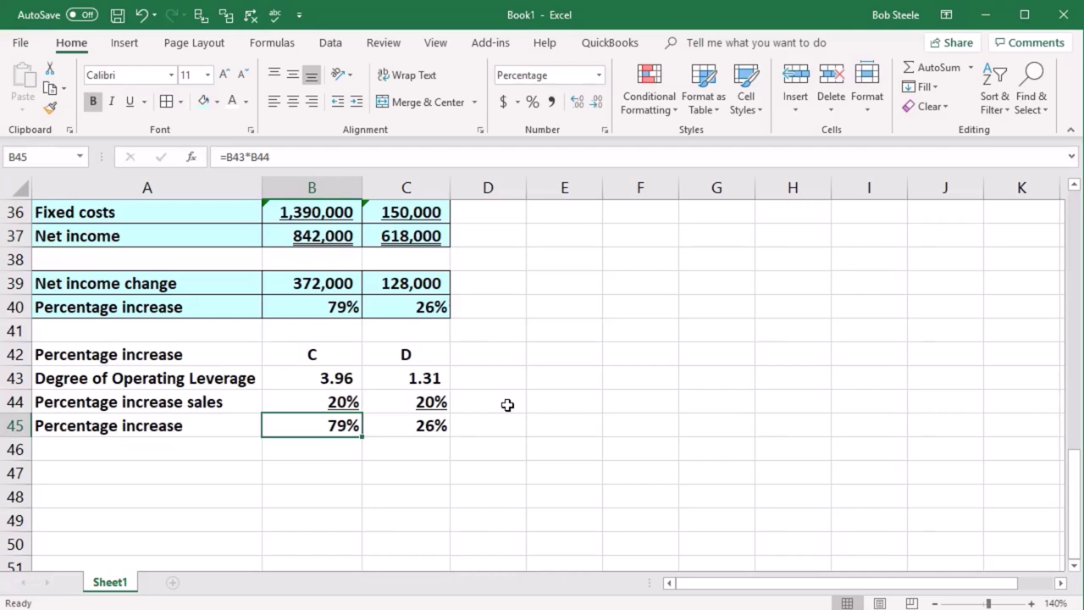
pyautogui.press('Up')
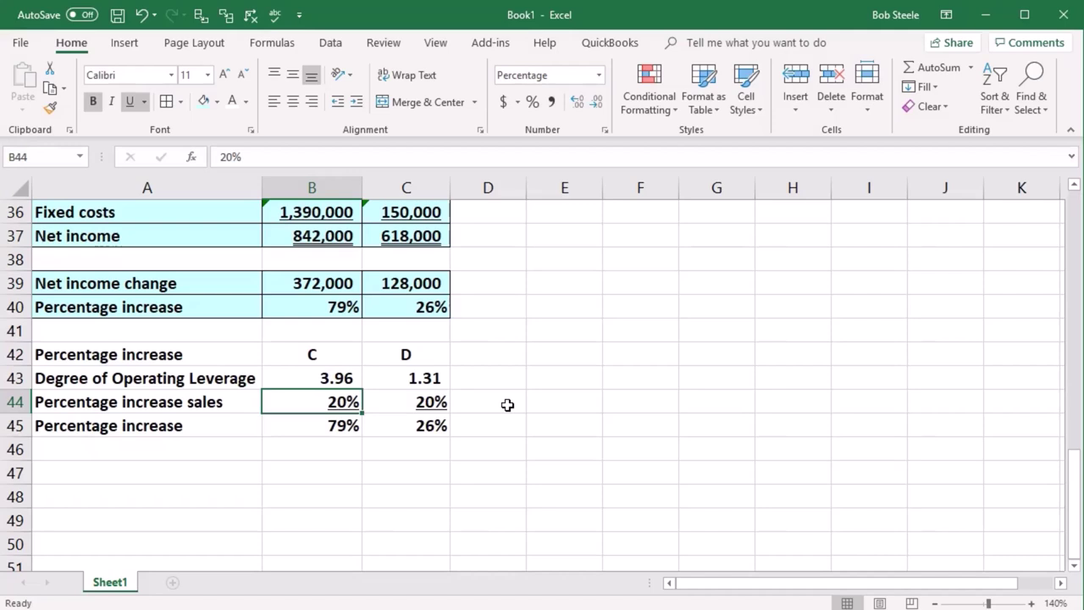
# Apply the light blue fill and all borders to the operating leverage calculation in A43:C45
pyautogui.moveTo(211, 381); pyautogui.dragTo(397, 416)
pyautogui.rightClick(398, 416)
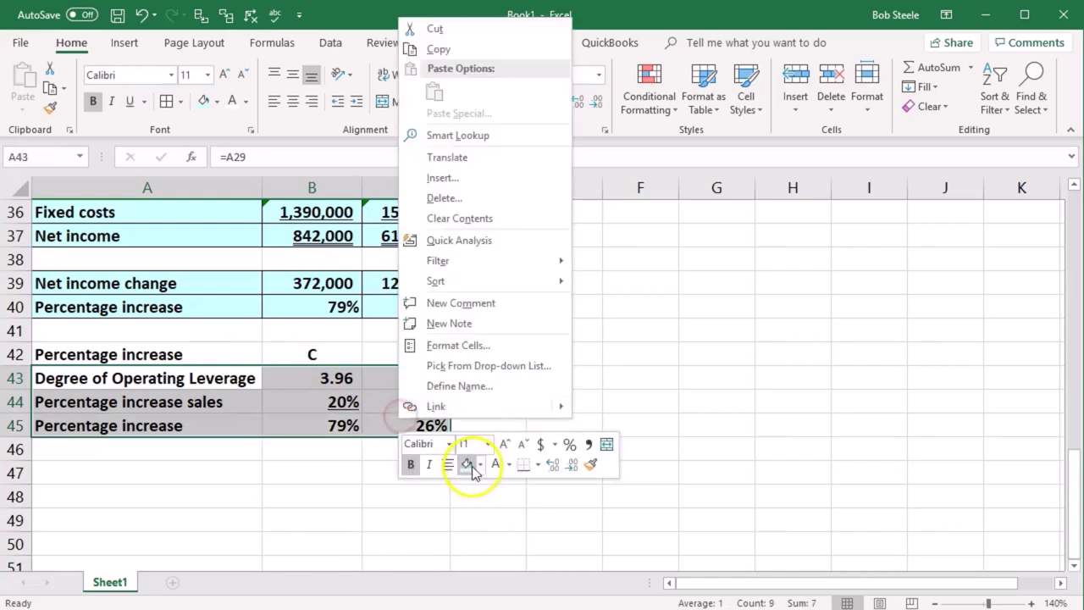
pyautogui.click(467, 465)
pyautogui.click(166, 101)
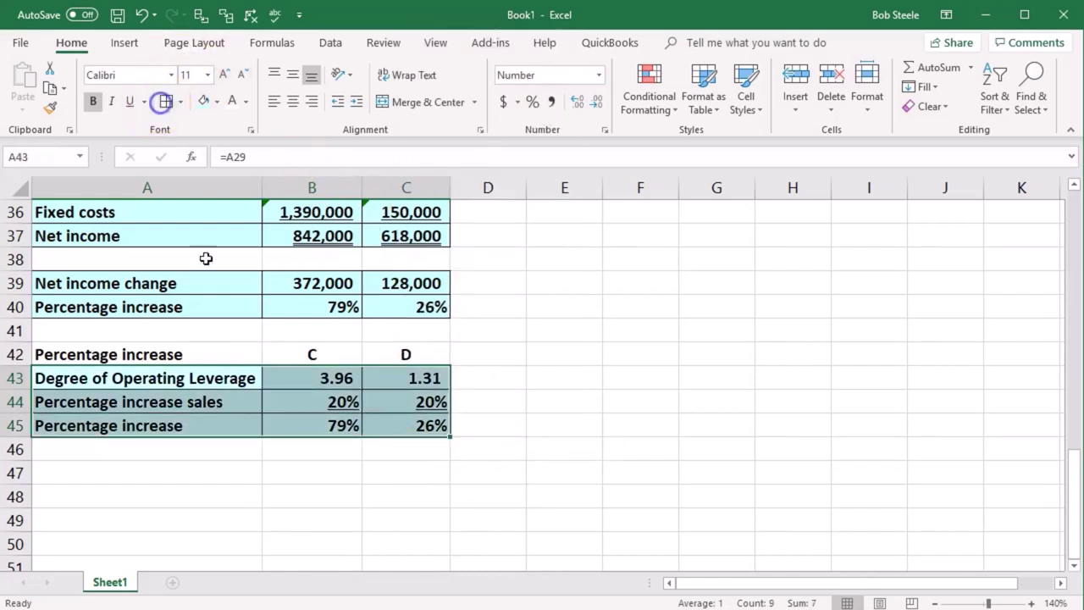
pyautogui.click(214, 399)
# Fill the Percentage increase header row A42:C42 with black
pyautogui.moveTo(189, 354); pyautogui.dragTo(423, 351)
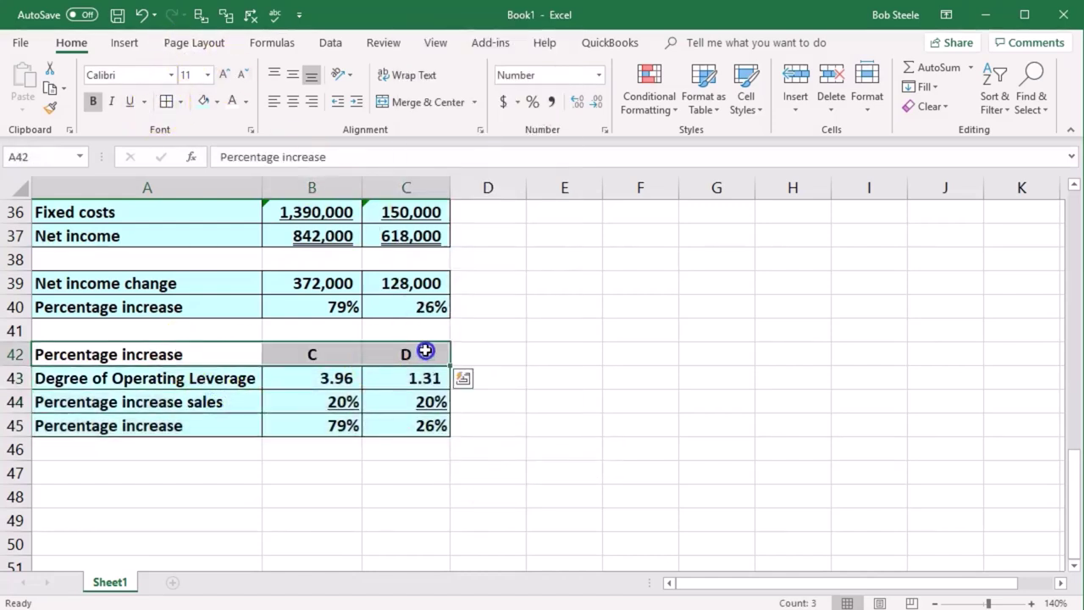
pyautogui.click(216, 102)
pyautogui.click(217, 141)
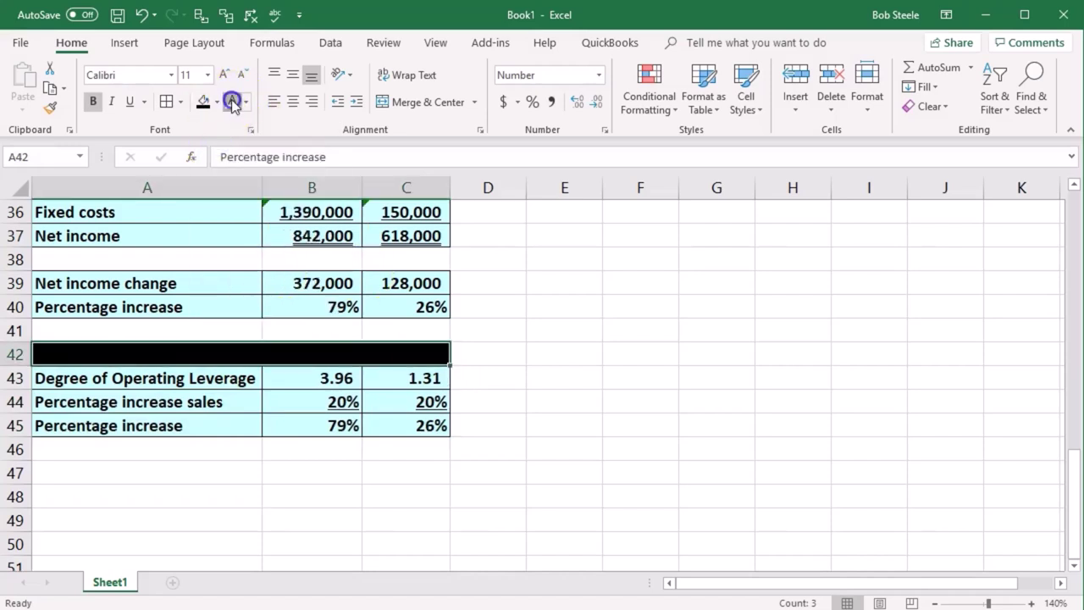